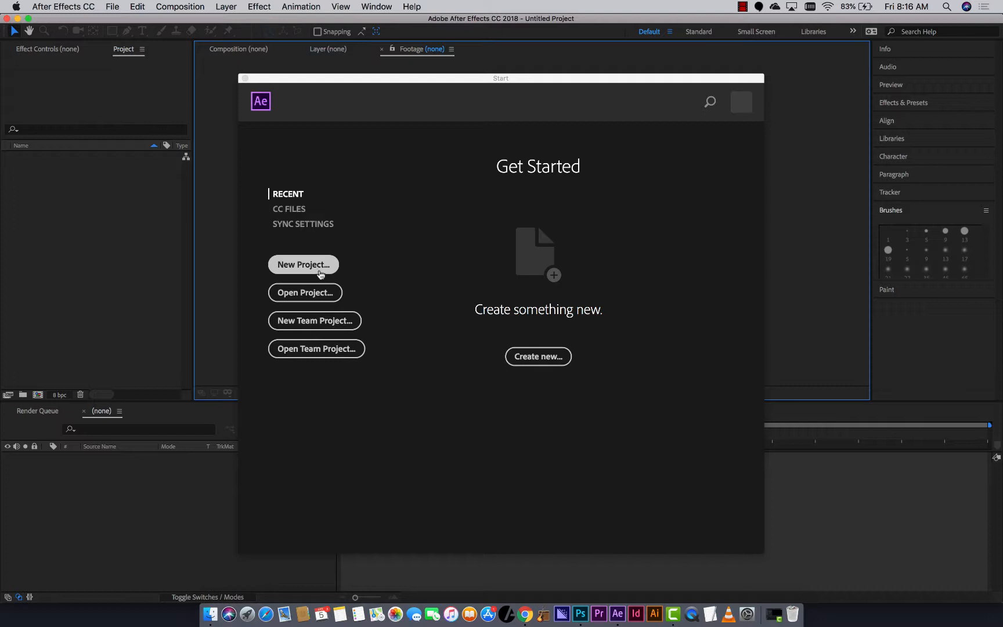
Step: Create a new project from the start screen
left_click(319, 271)
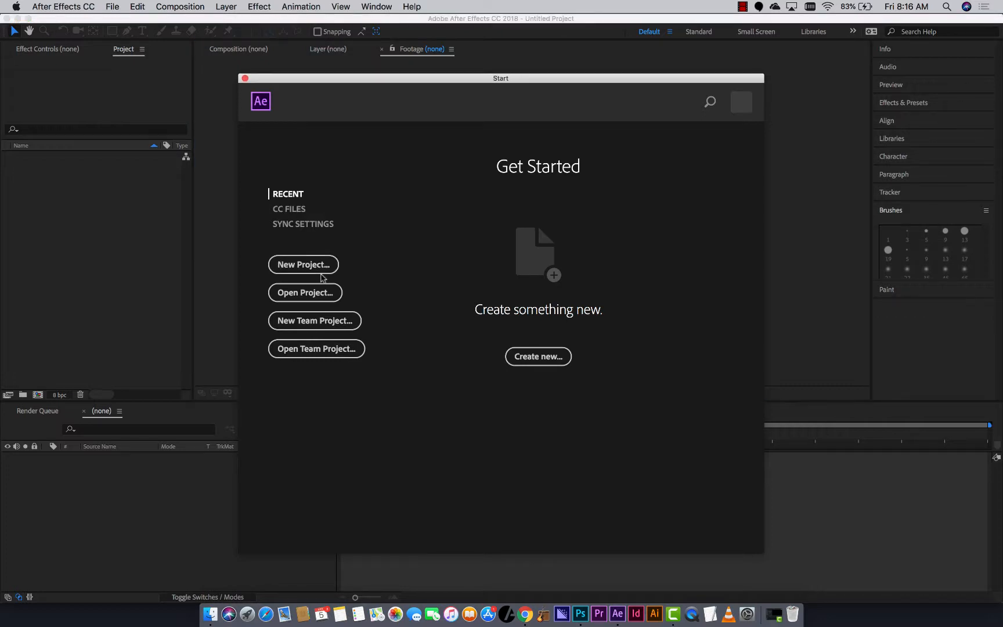
left_click(315, 266)
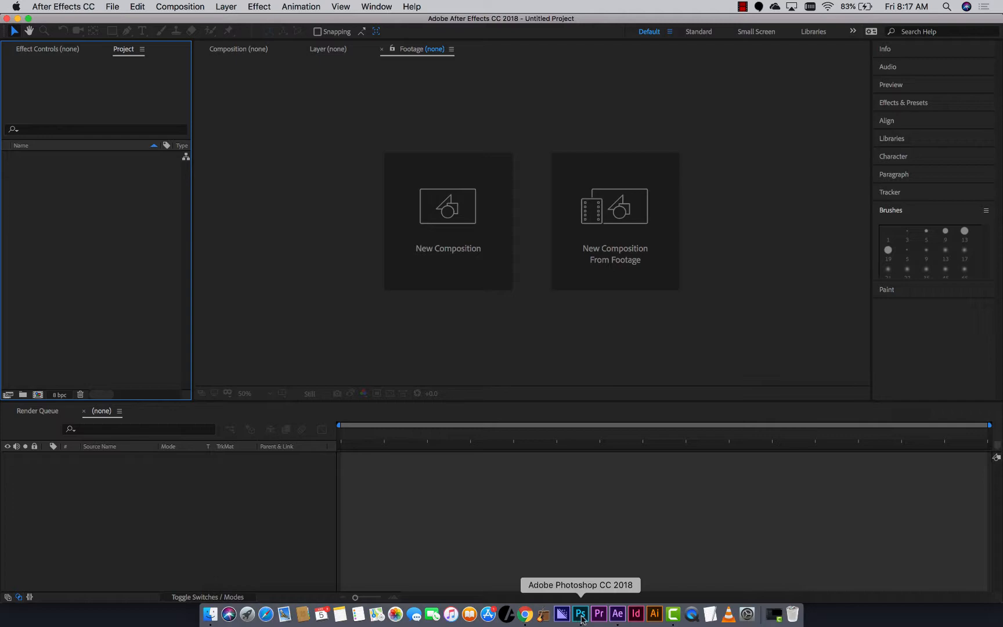
Step: Switch to Photoshop and scrub the TB001.psd timeline back to 0;00;11;01 in shot 004
left_click(580, 618)
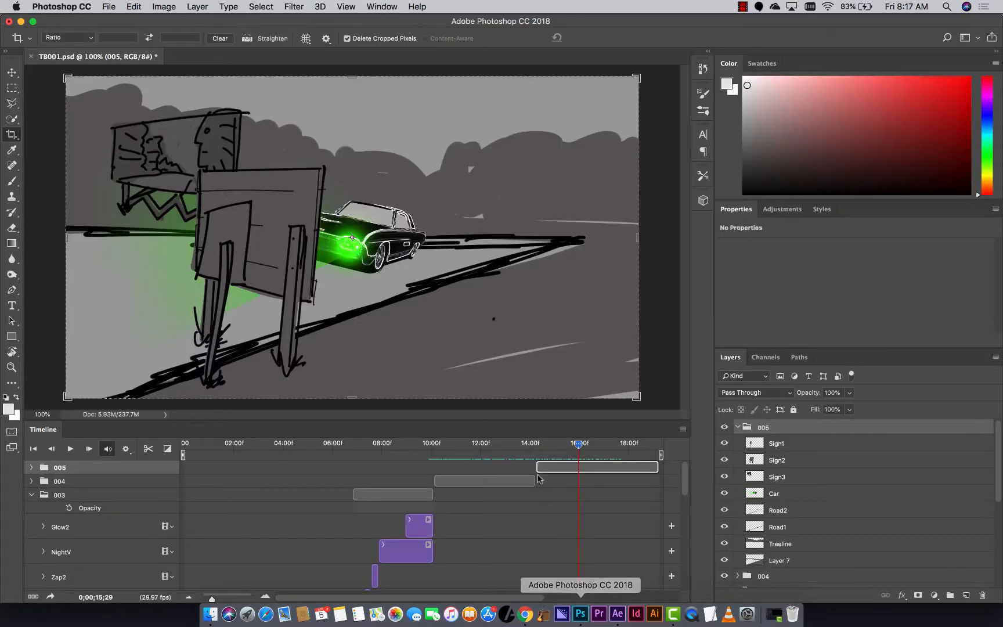
left_click_drag(560, 445, 455, 460)
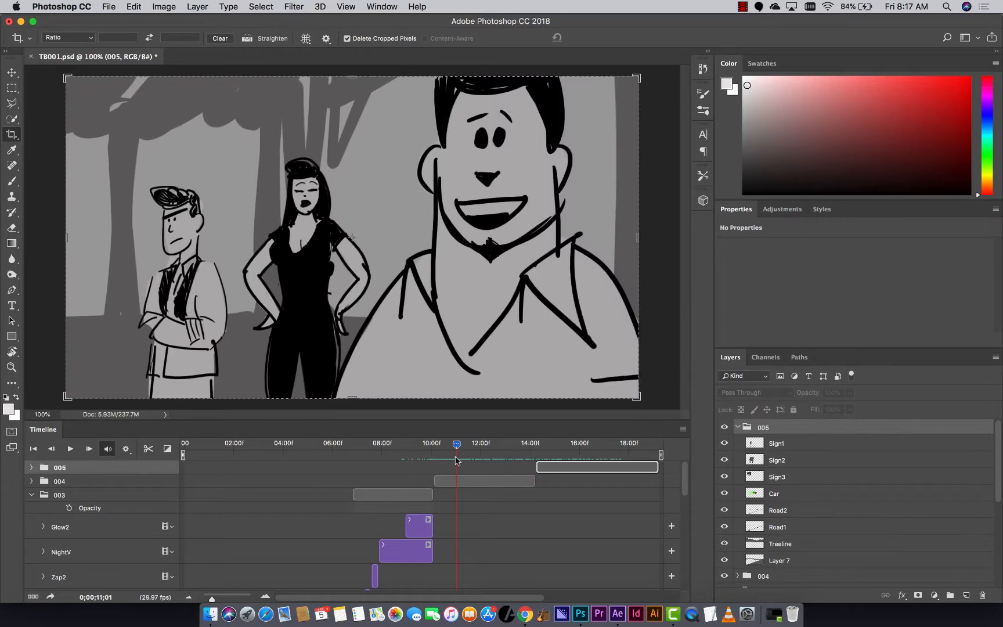
Step: Switch to the DES176_1002 presentation in Chrome and show slide 18, "Photoshop > After Effects Pipeline"
key("super+Tab")
key("super+Tab")
key("super+Tab")
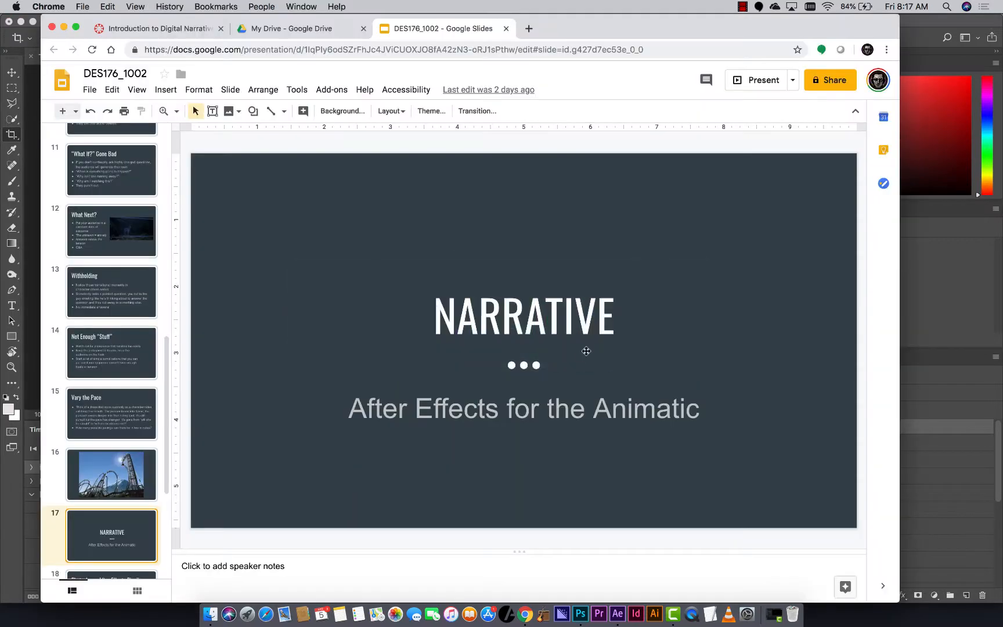
scroll(87, 499, "down", 2)
left_click(110, 529)
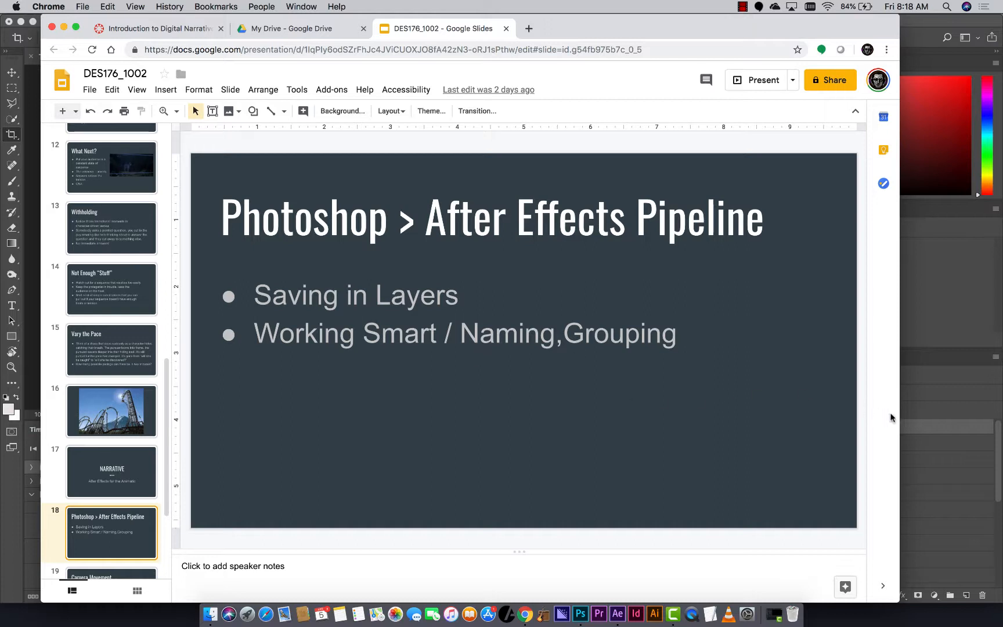
Step: Return to Photoshop, select the Sign2 layer in group 005 and move the playhead to 0;00;16;04
left_click(934, 432)
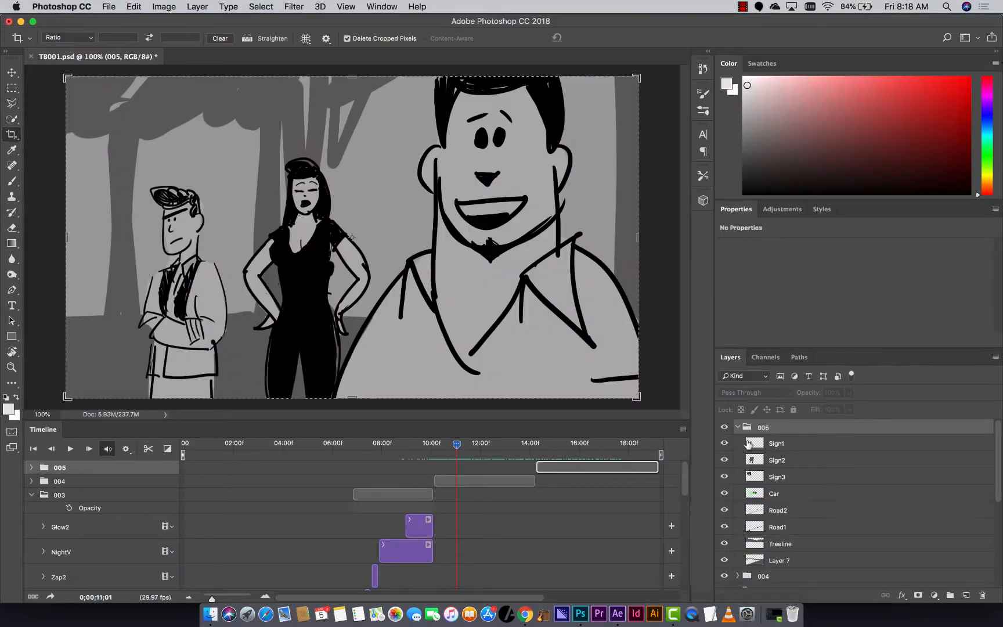
scroll(827, 455, "down", 3)
scroll(784, 461, "up", 2)
left_click(787, 461)
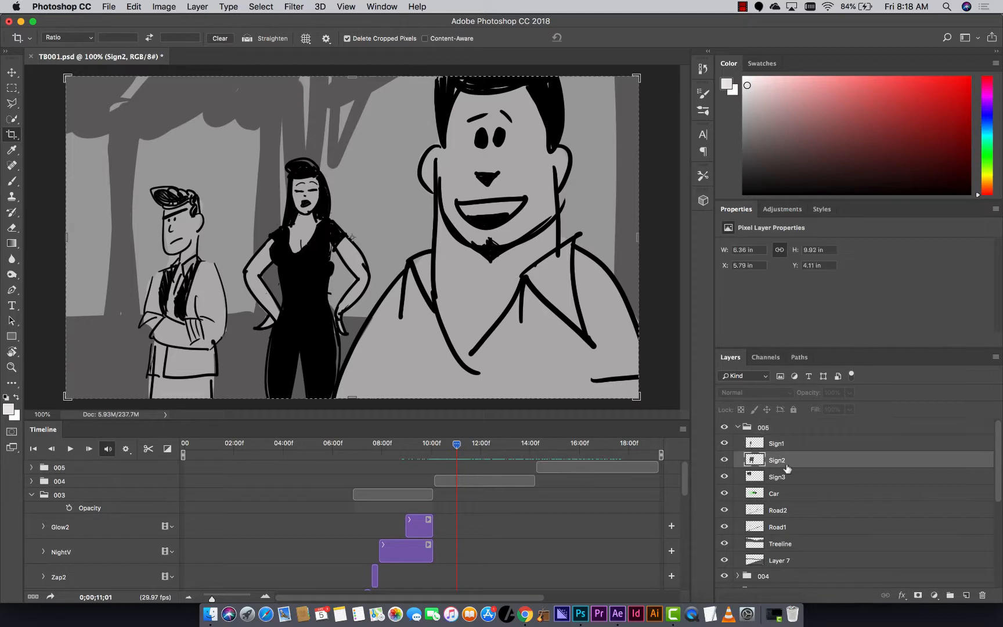
left_click(583, 444)
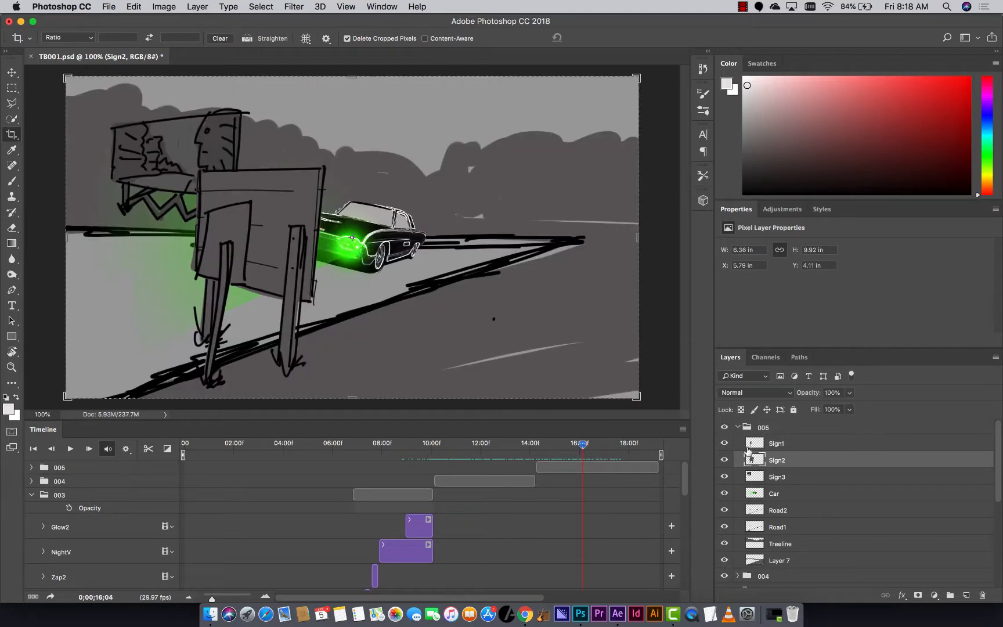
Step: Hide and reshow the layers of group 005 one by one, from Sign1 down to Layer 7, to examine each layer's artwork
left_click(724, 443)
left_click(724, 443)
left_click(724, 460)
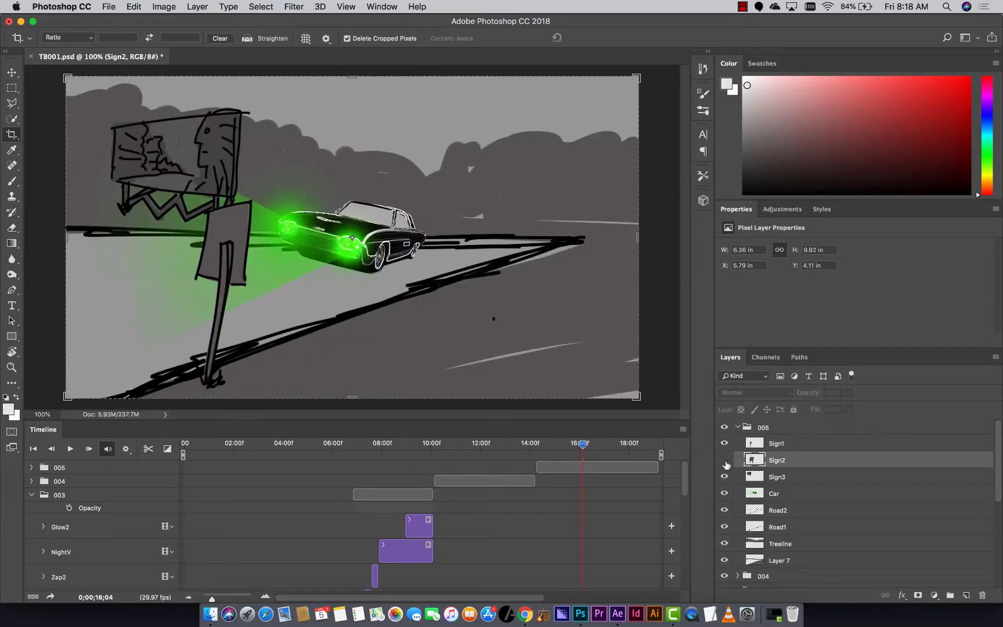
left_click(724, 459)
left_click(725, 476)
left_click(725, 477)
left_click(724, 493)
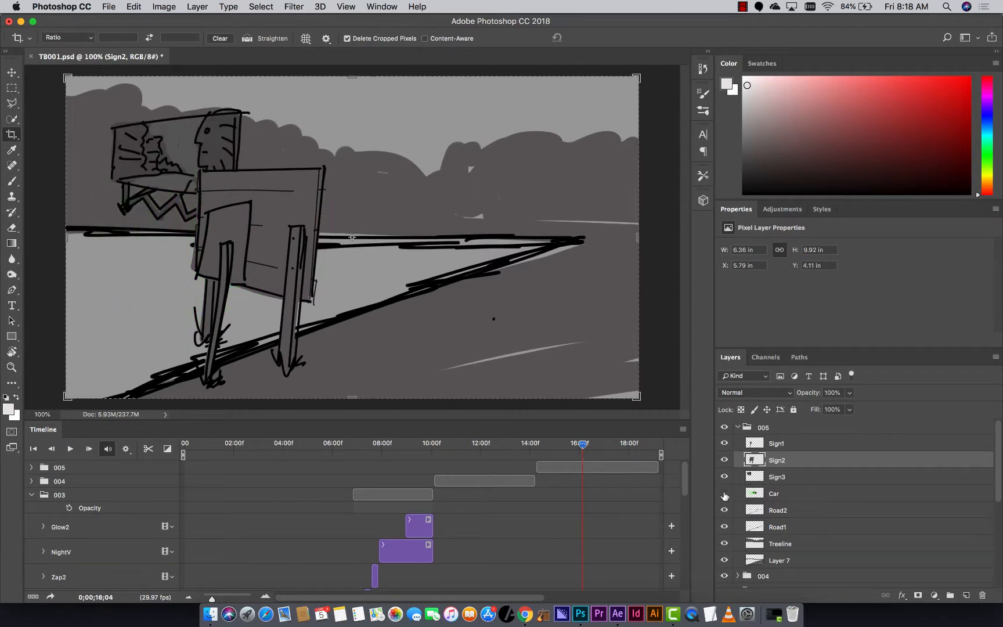
left_click(725, 494)
left_click(724, 510)
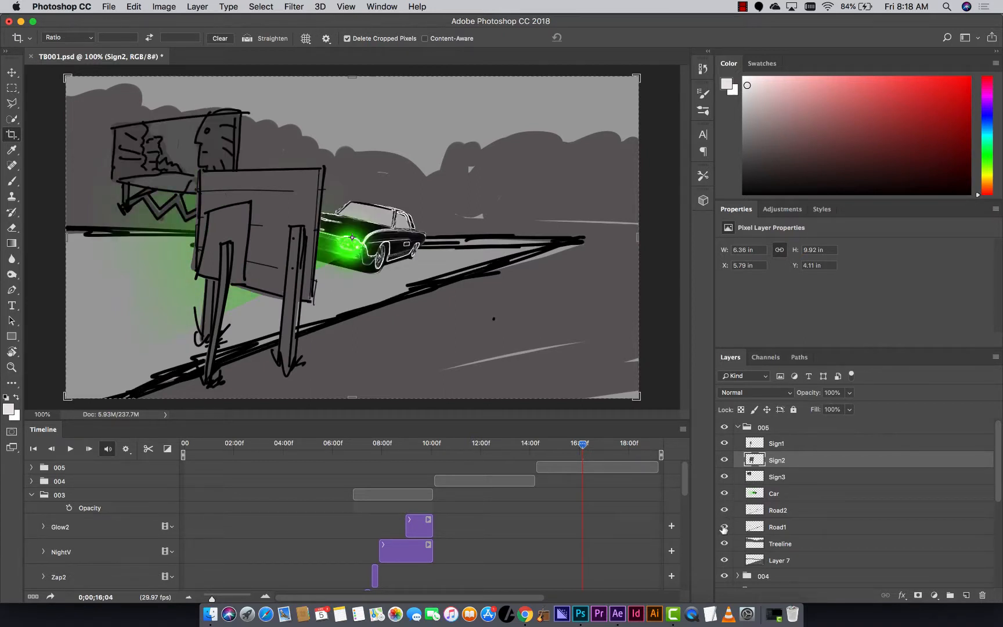
left_click(725, 526)
left_click(724, 526)
left_click(724, 546)
left_click(724, 546)
left_click(724, 560)
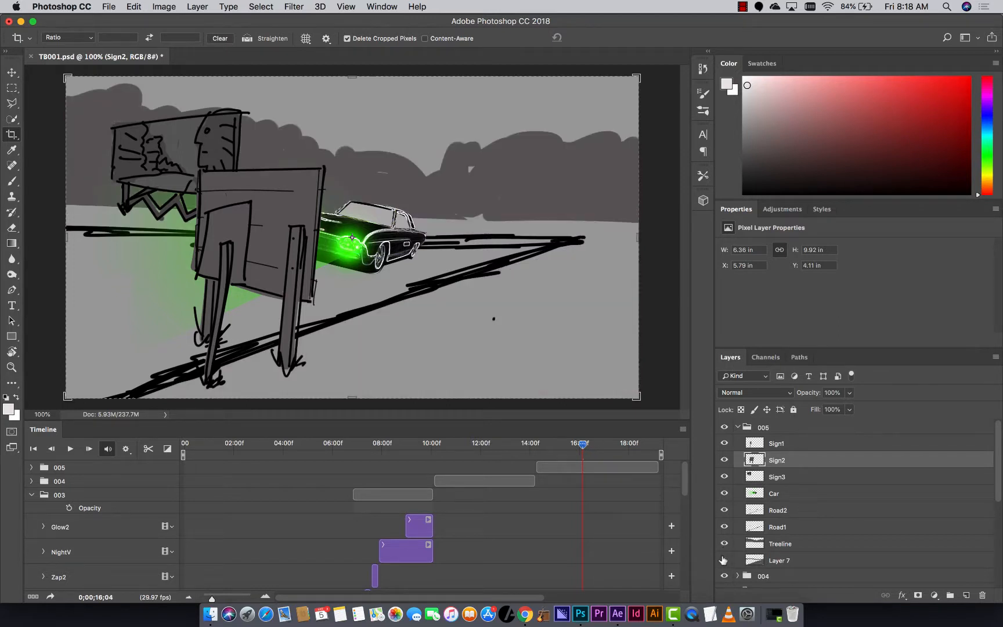
left_click(724, 560)
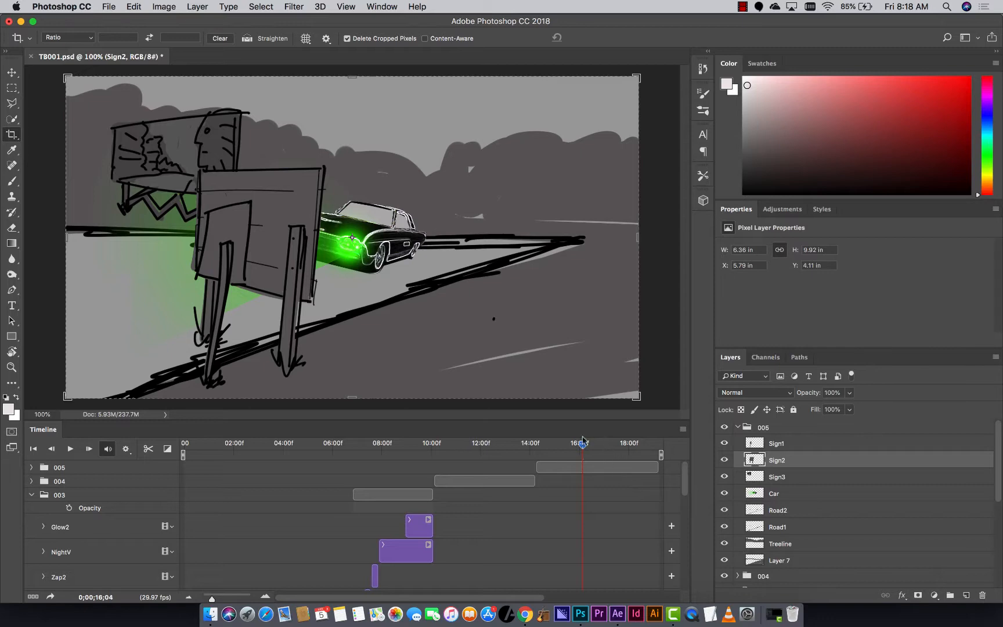
Step: Collapse layer group 005 and move the playhead back to 0;00;11;01 in shot 004
left_click(504, 446)
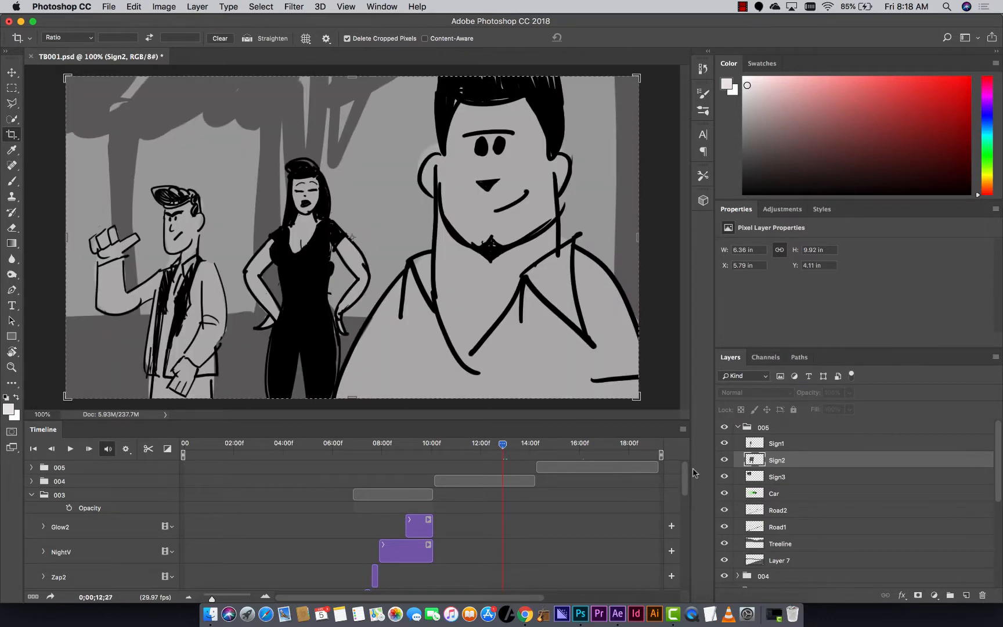
left_click(738, 427)
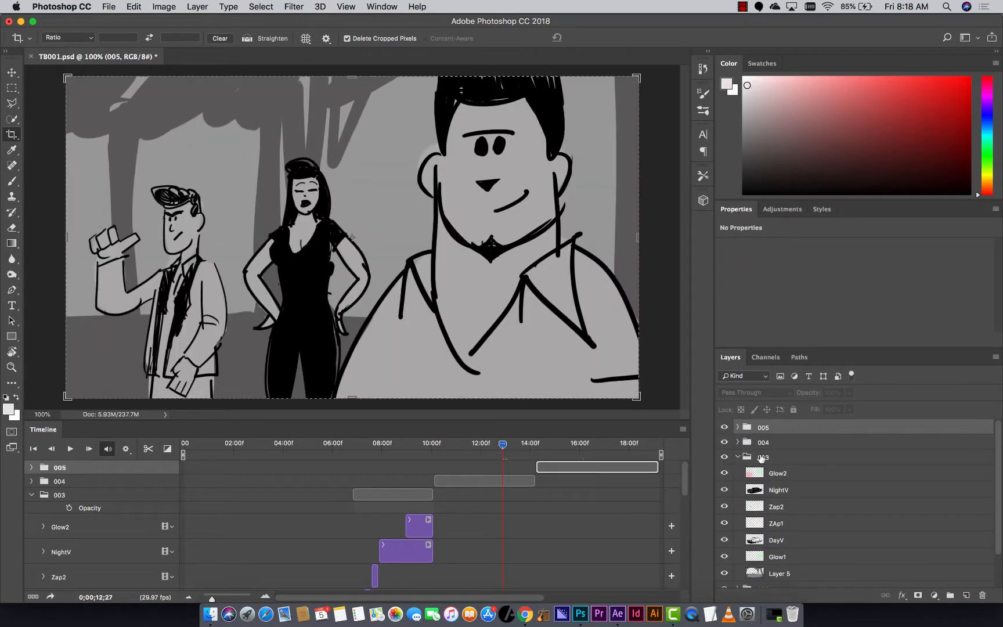
mouse_move(502, 444)
left_mouse_down()
mouse_move(433, 451)
mouse_move(457, 457)
left_mouse_up()
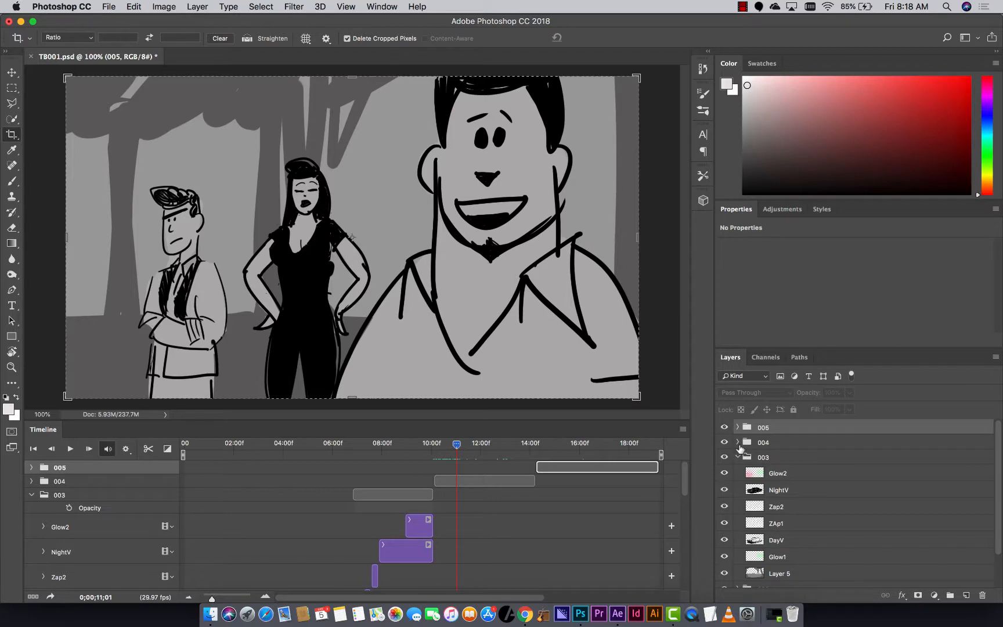
Step: Toggle group 004's visibility, expand it to review its layers, and scrub the shot to 0;00;13;12
left_click(726, 444)
left_click(725, 443)
left_click(737, 442)
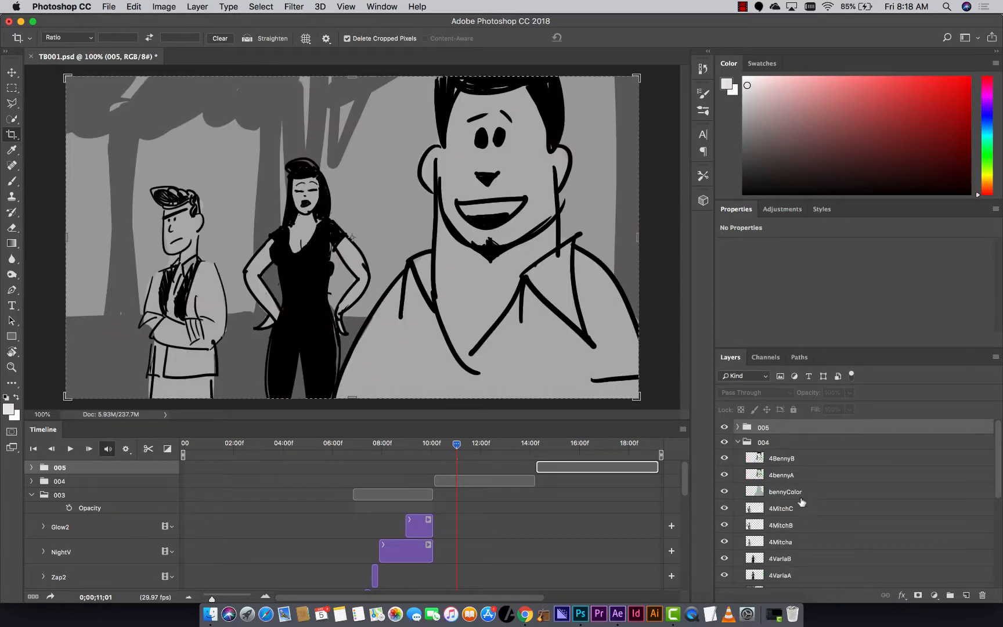
scroll(796, 481, "down", 1)
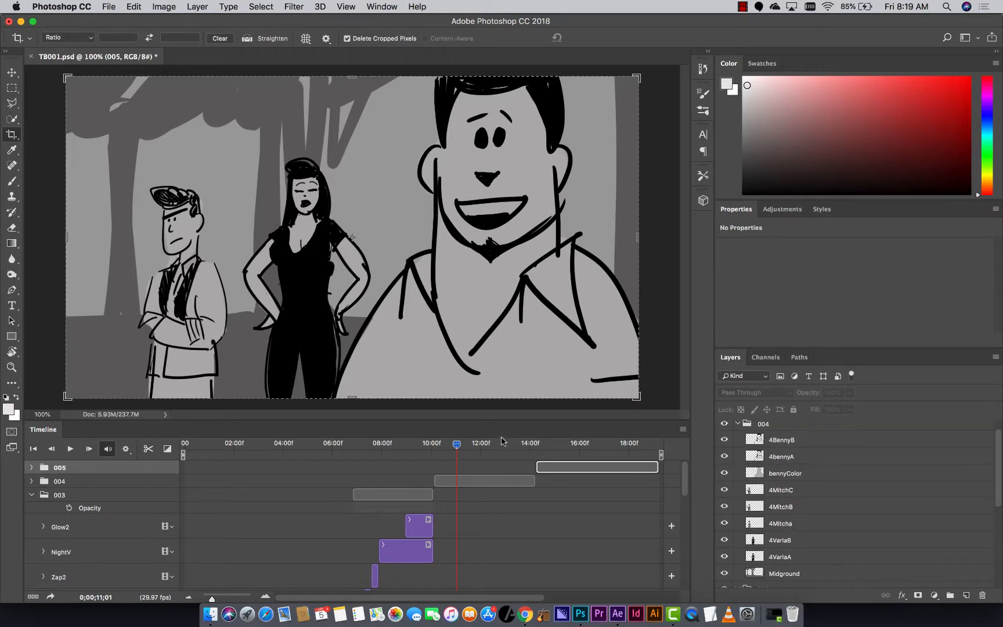
left_click_drag(457, 448, 515, 457)
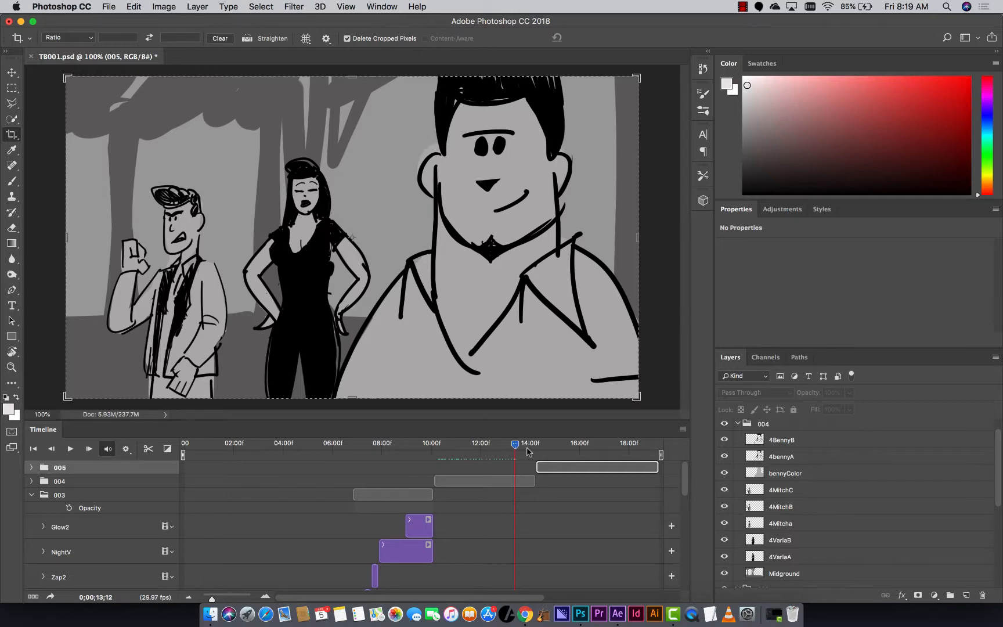
Step: Switch to After Effects and choose TB001.psd from the FALL18/HTB_Animatic folder in Documents as the file to import
key("super+Tab")
key("super+Tab")
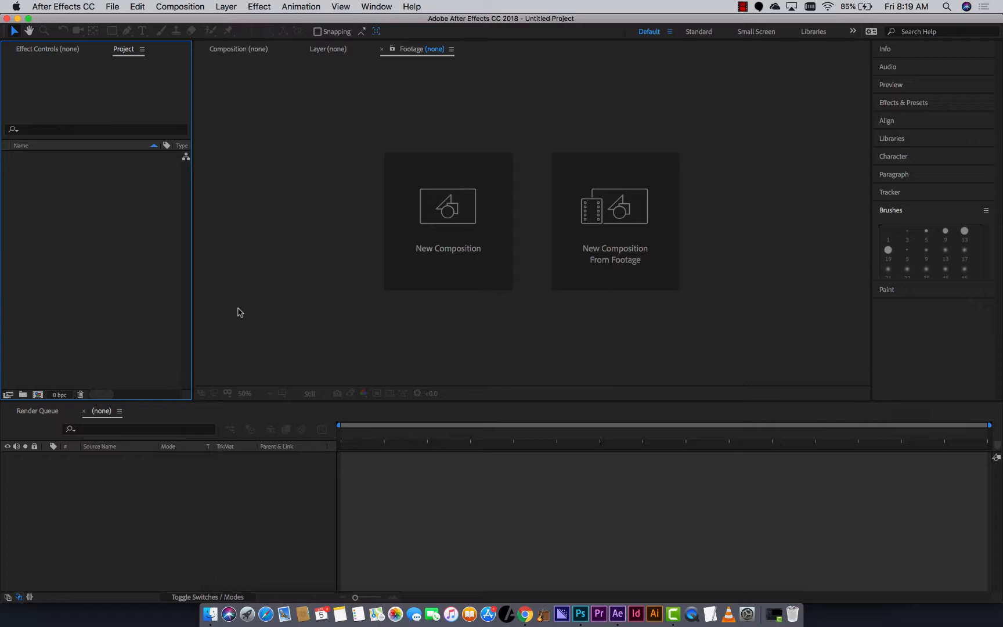
double_click(115, 284)
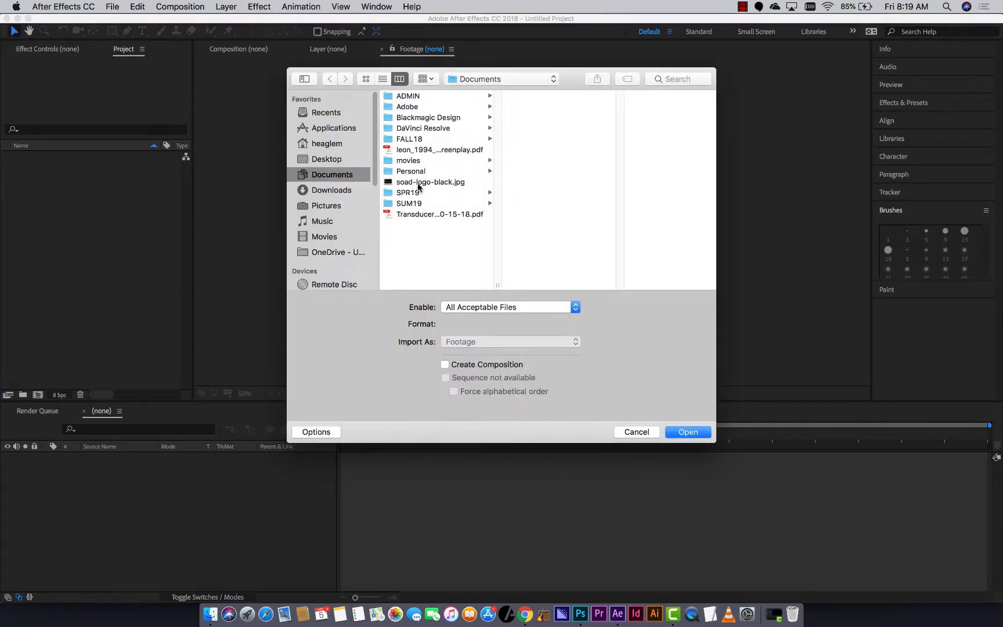
left_click(428, 141)
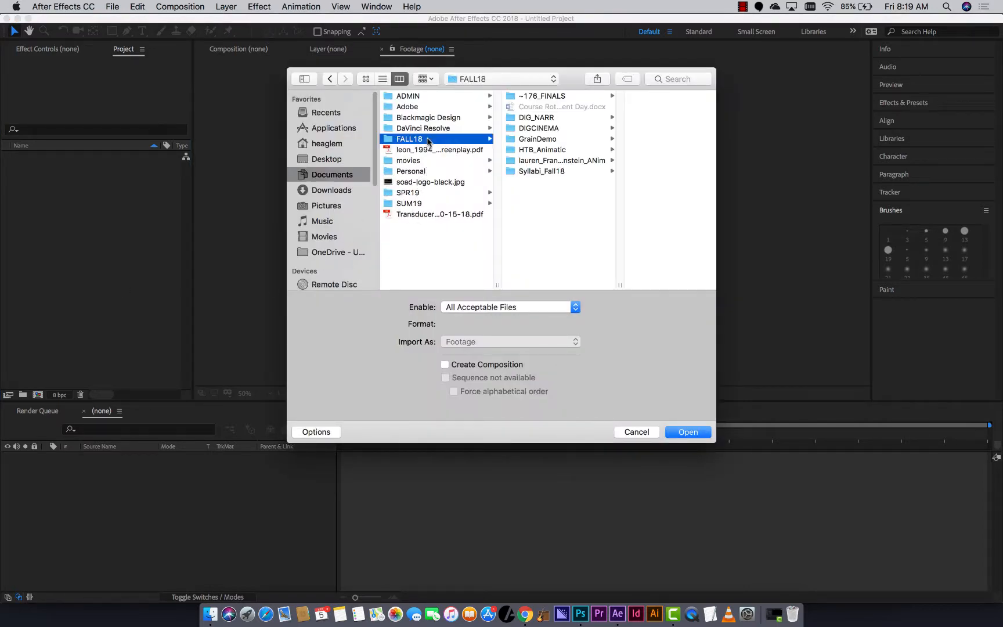
left_click(544, 151)
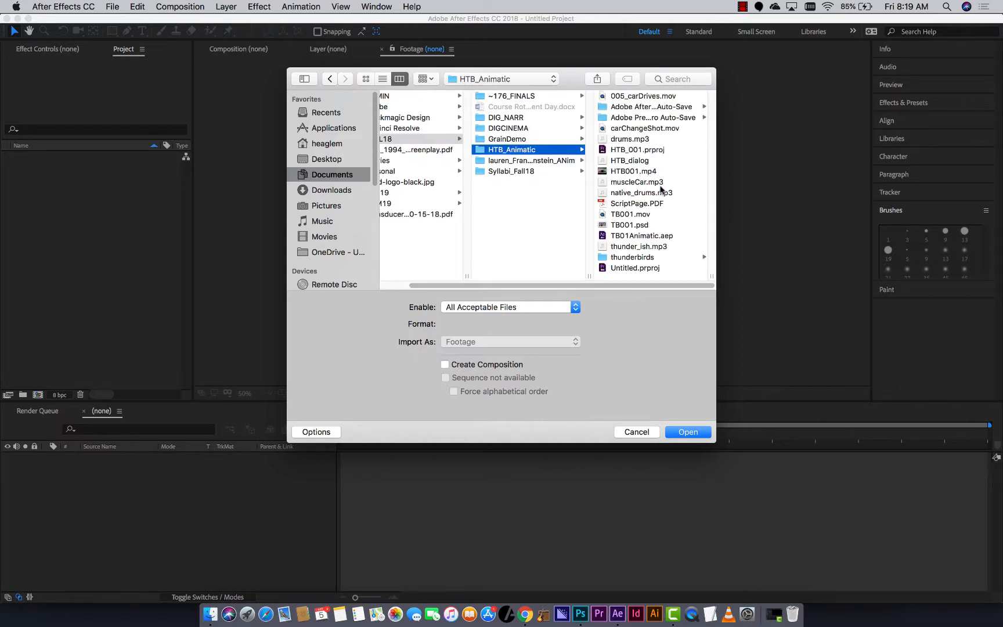
left_click(660, 226)
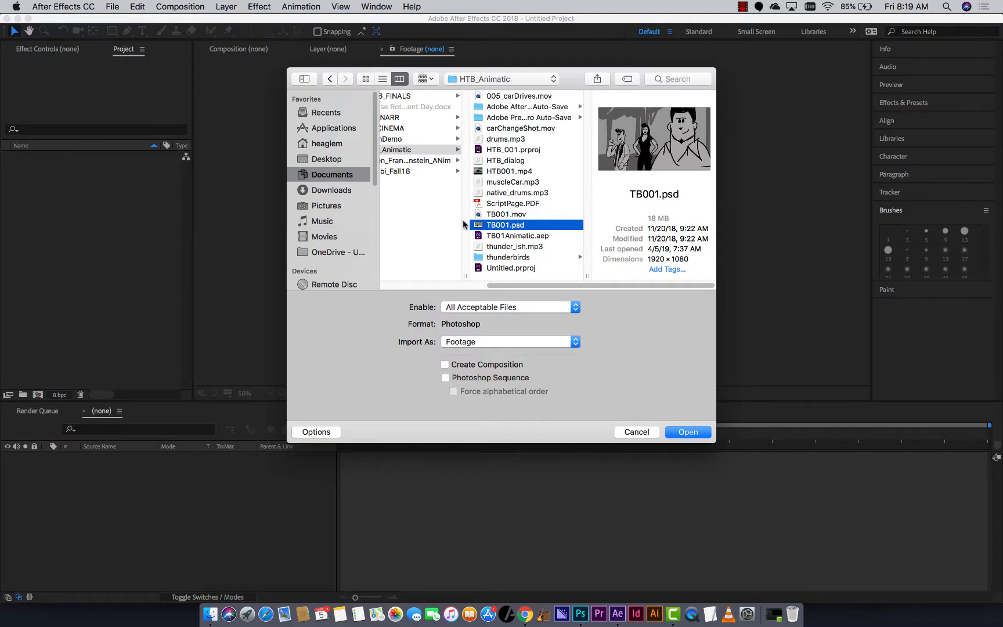
Step: Import TB001.psd as Composition - Retain Layer Sizes with editable layer styles
left_click(558, 346)
left_click(543, 343)
left_click(545, 353)
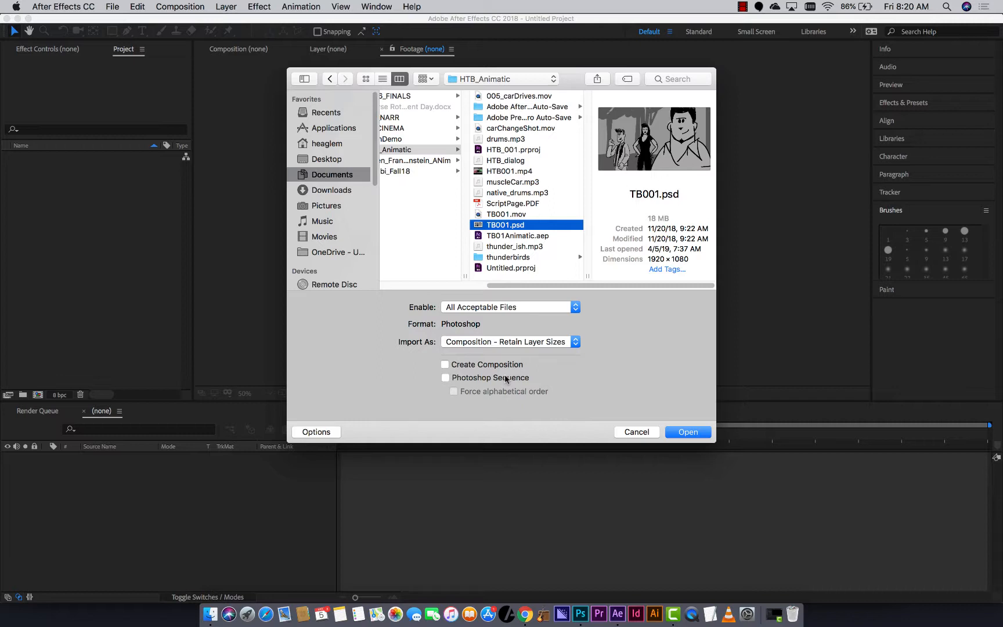
left_click(690, 432)
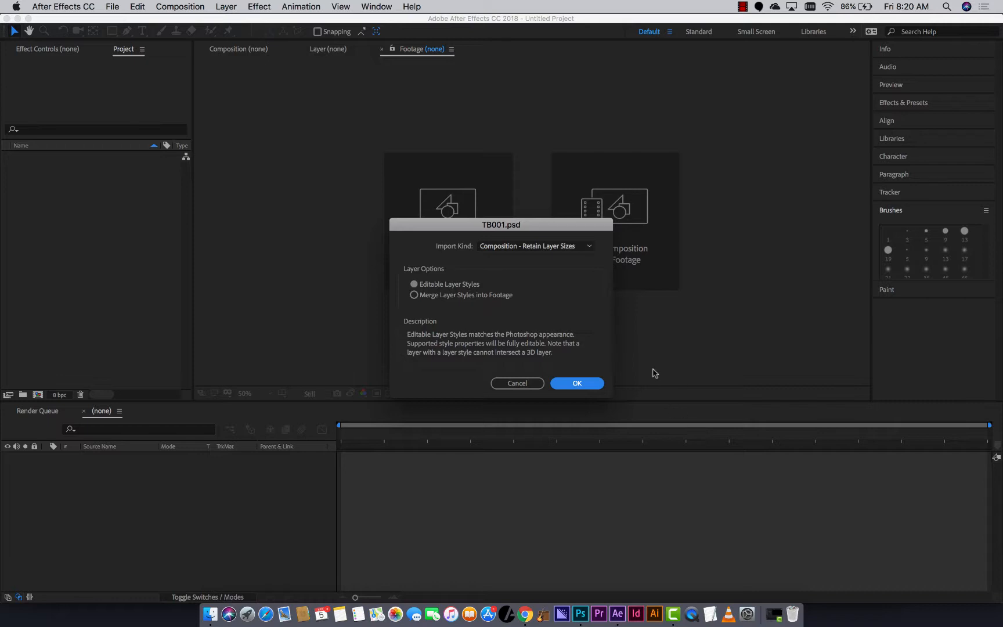
left_click(571, 384)
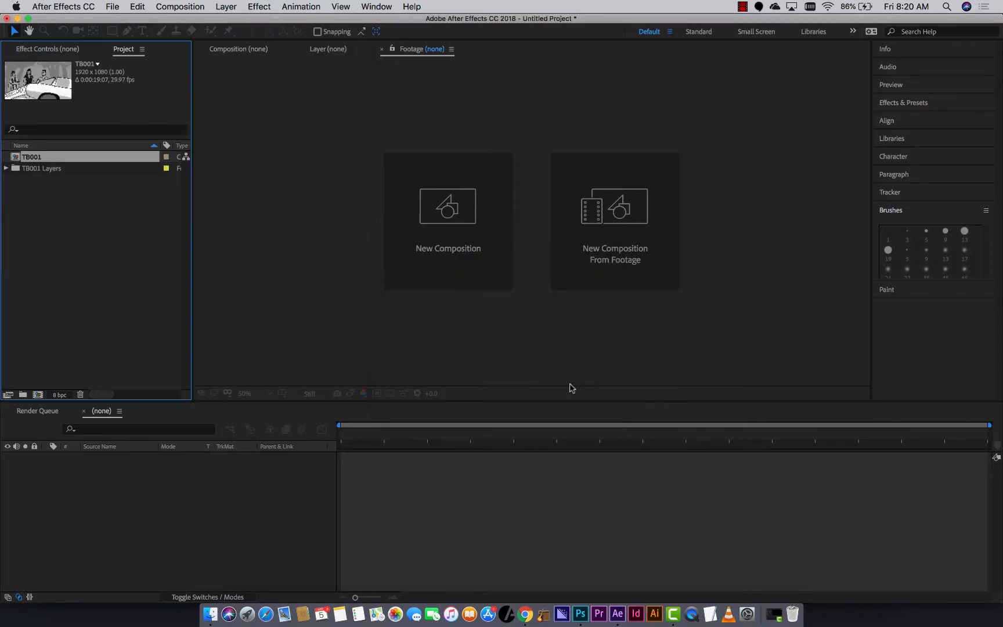
Step: Expand the TB001 Layers folder and look through the imported compositions and layers
left_click(6, 168)
scroll(96, 264, "down", 10)
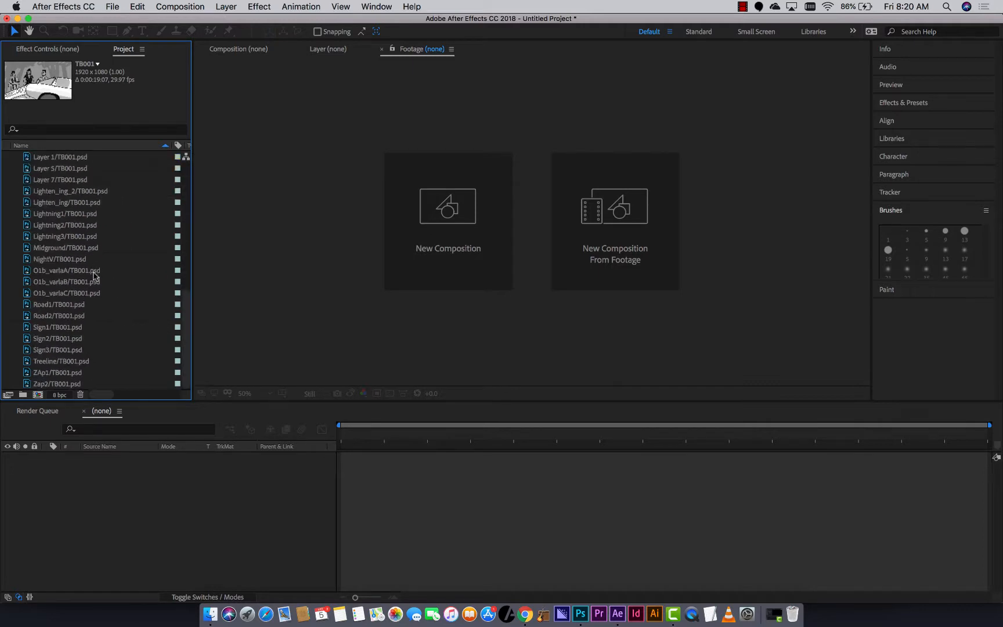
scroll(96, 278, "up", 12)
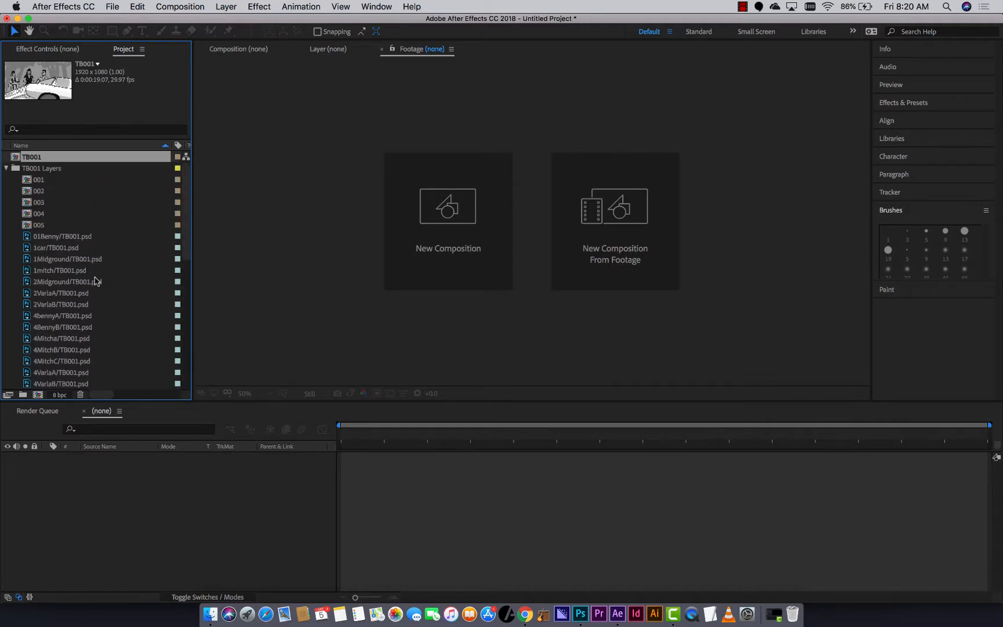
Step: Open the TB001 composition, scrub to 0:00:16:07, and toggle layer 005 off and on
double_click(15, 158)
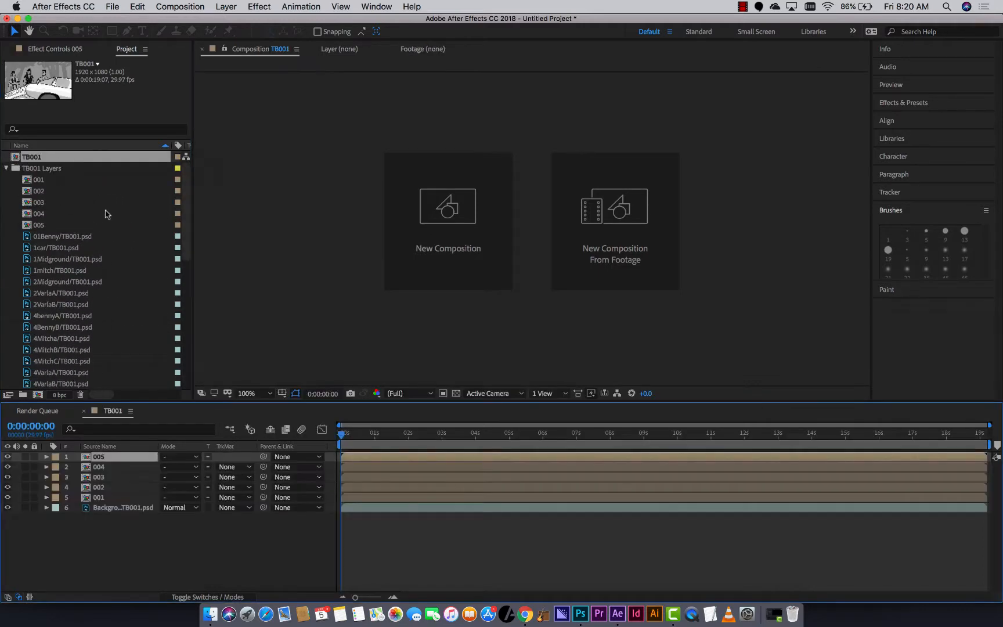
left_click_drag(374, 434, 887, 448)
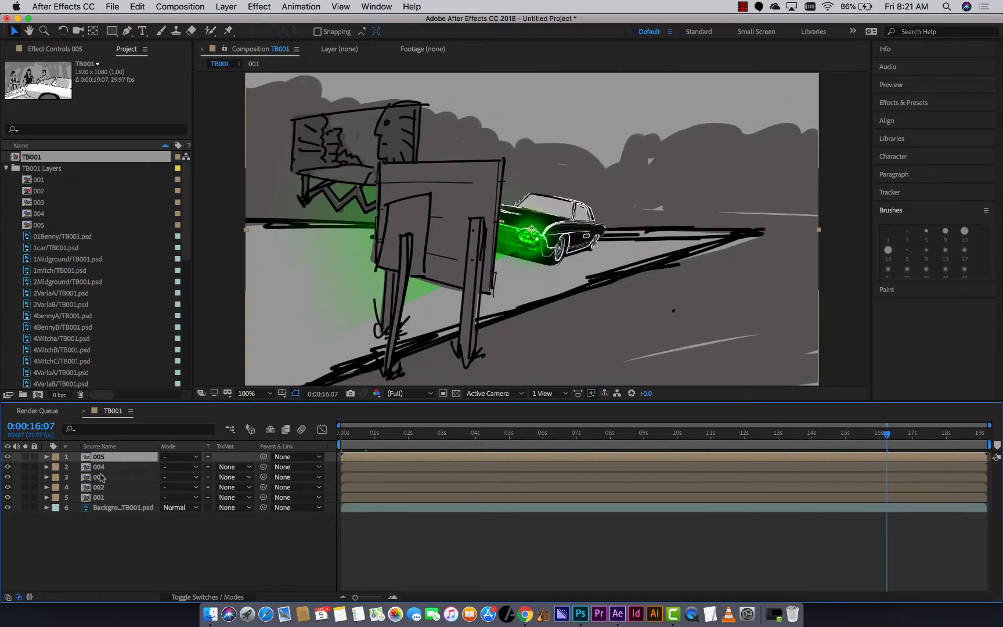
left_click(7, 457)
left_click(8, 456)
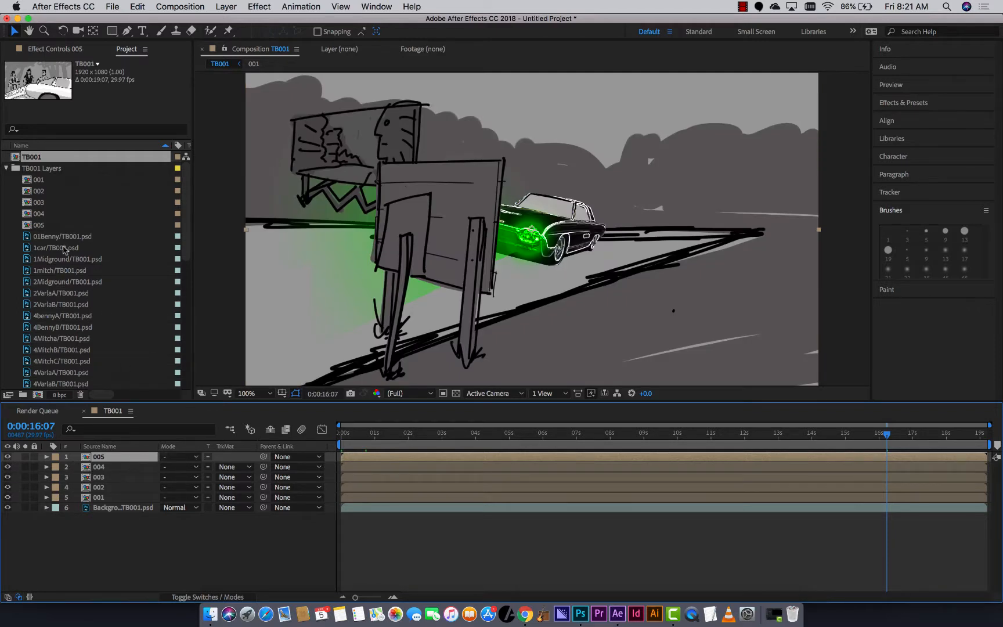
Step: Open the 004 composition and scrub from about 10 seconds to 0:00:13:05 to review its layer timing
left_click(24, 215)
double_click(24, 214)
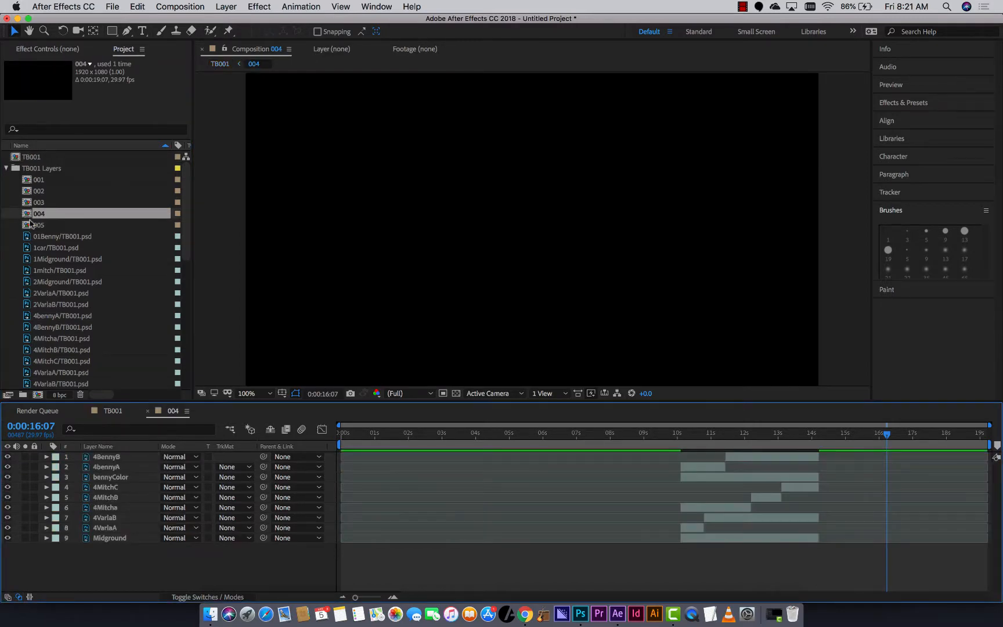
left_click(683, 436)
left_click_drag(683, 436, 783, 481)
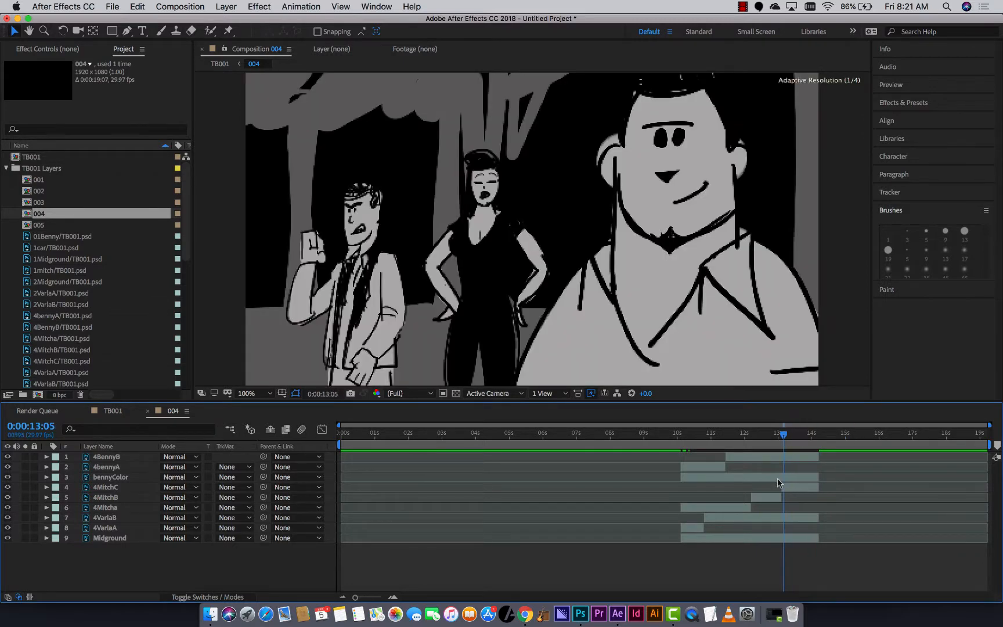
Step: Copy the Background layer from TB001 into the 004 composition and place it at the bottom of the stack, below Midground
left_click(114, 411)
left_click(125, 507)
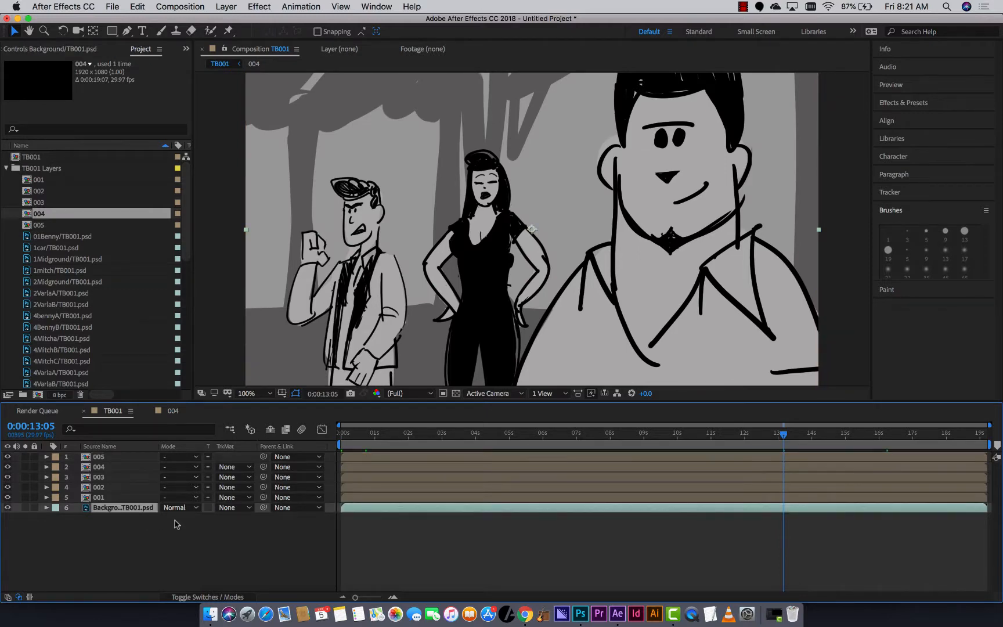
left_click(173, 410)
left_click(382, 434)
left_click_drag(370, 434, 322, 433)
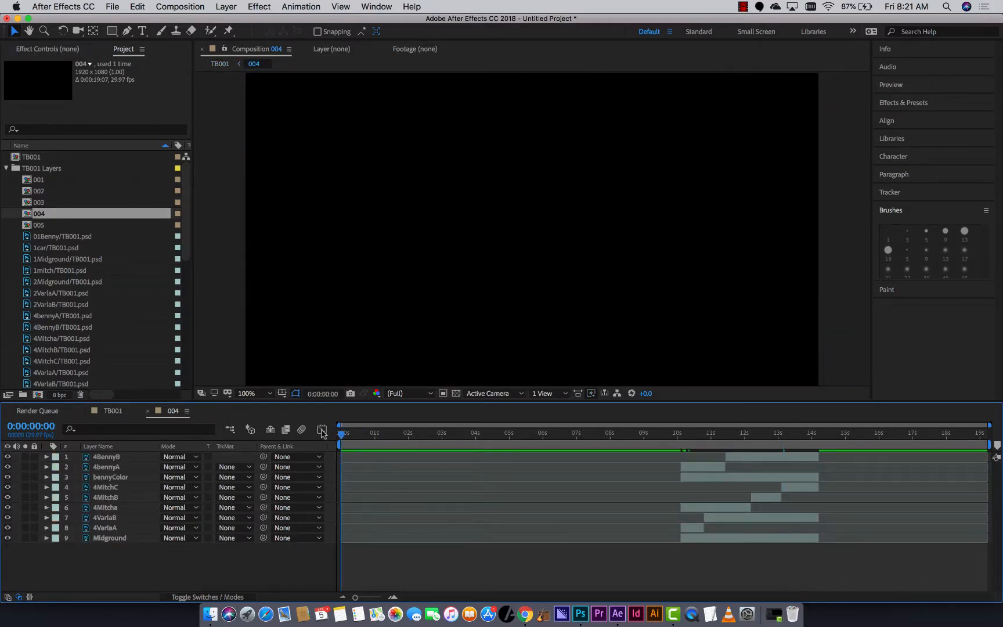
key("super+v")
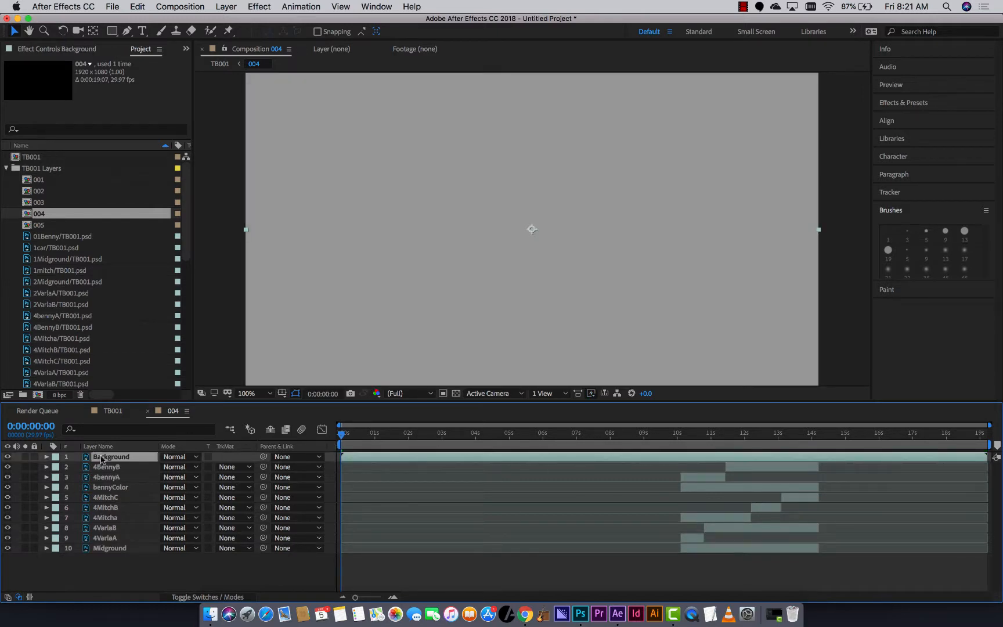
left_click(701, 440)
left_click_drag(702, 439, 702, 438)
left_click_drag(143, 458, 148, 558)
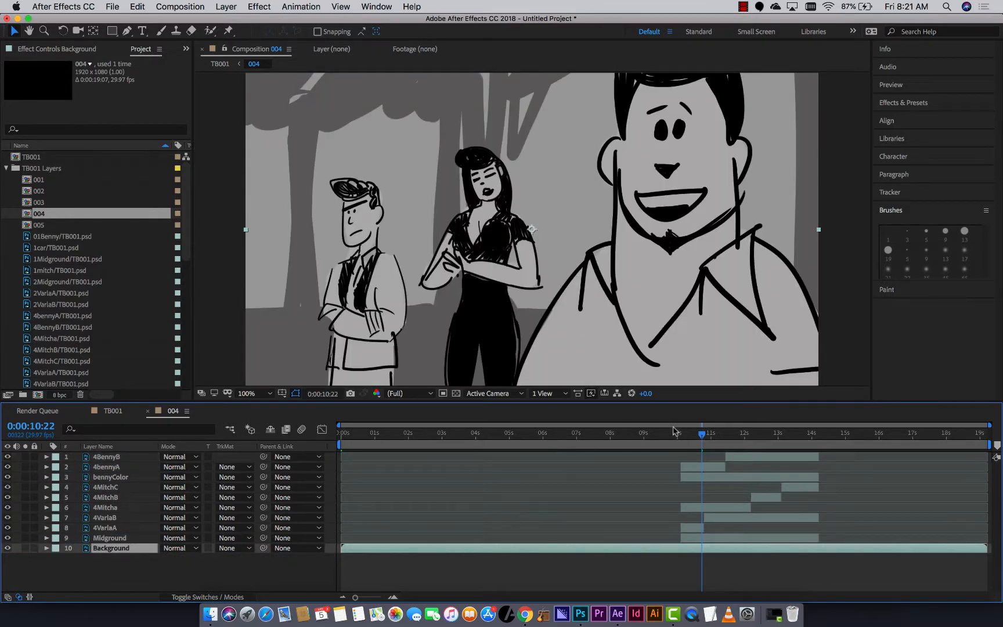
Step: Scrub composition 004 from 0:00:10:03 to 0:00:11:09 to review it over the background, and return to TB001
mouse_move(679, 435)
left_mouse_down()
mouse_move(817, 439)
mouse_move(683, 440)
mouse_move(680, 455)
left_mouse_up()
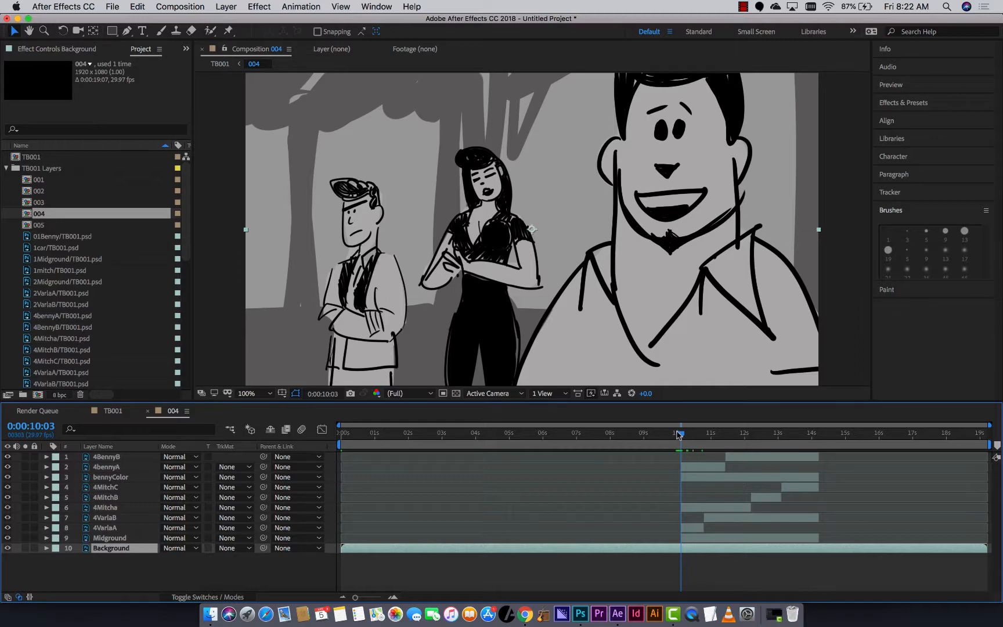
left_click_drag(680, 435, 714, 439)
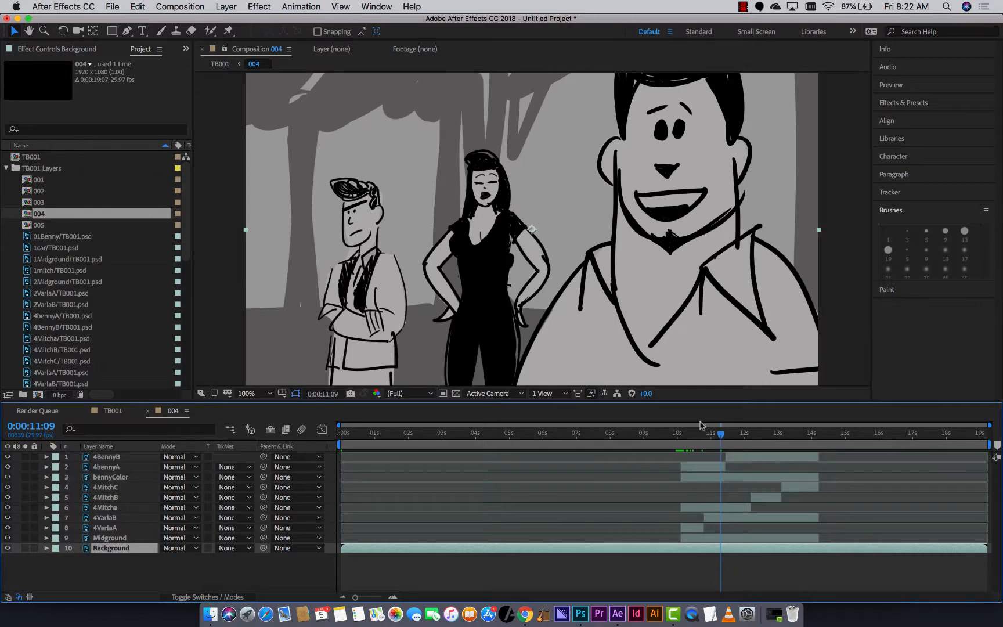
left_click(53, 412)
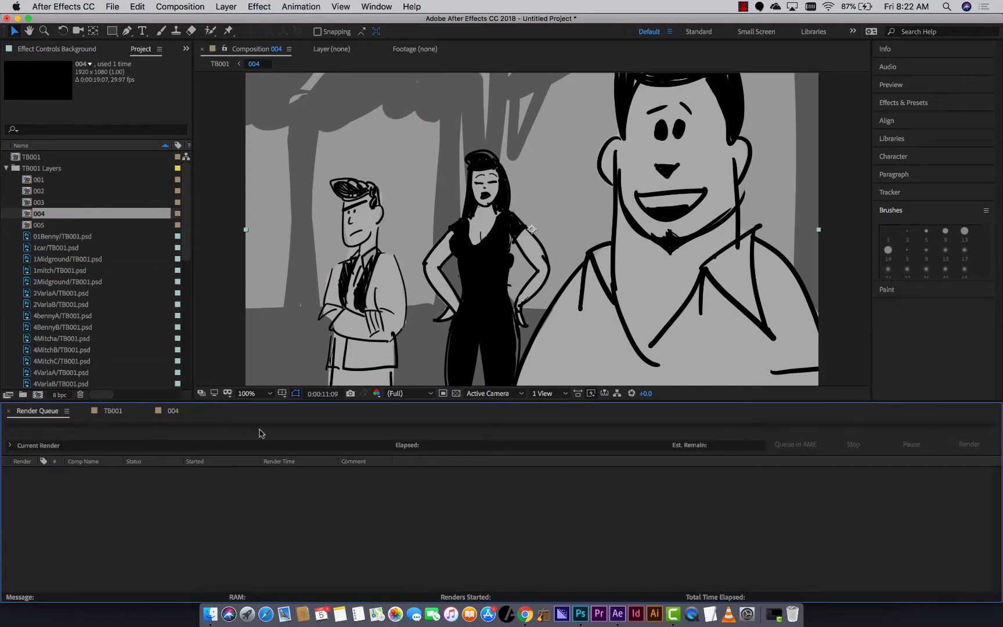
left_click(120, 412)
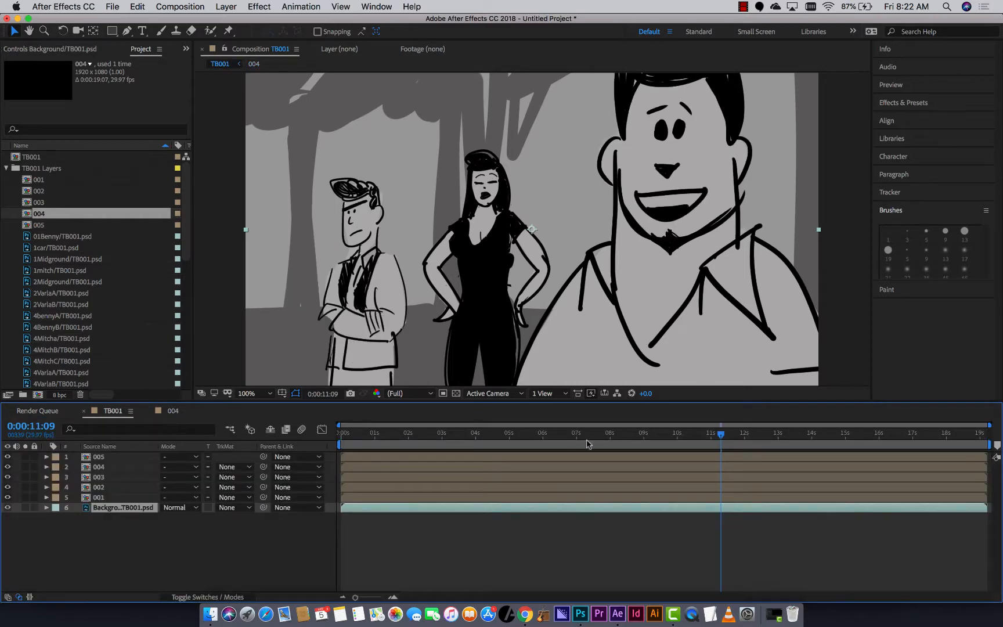
Step: Scrub TB001 back to 0:00:10:02 to locate the frame where layer 004's scene begins
left_click(94, 457)
left_click(690, 444)
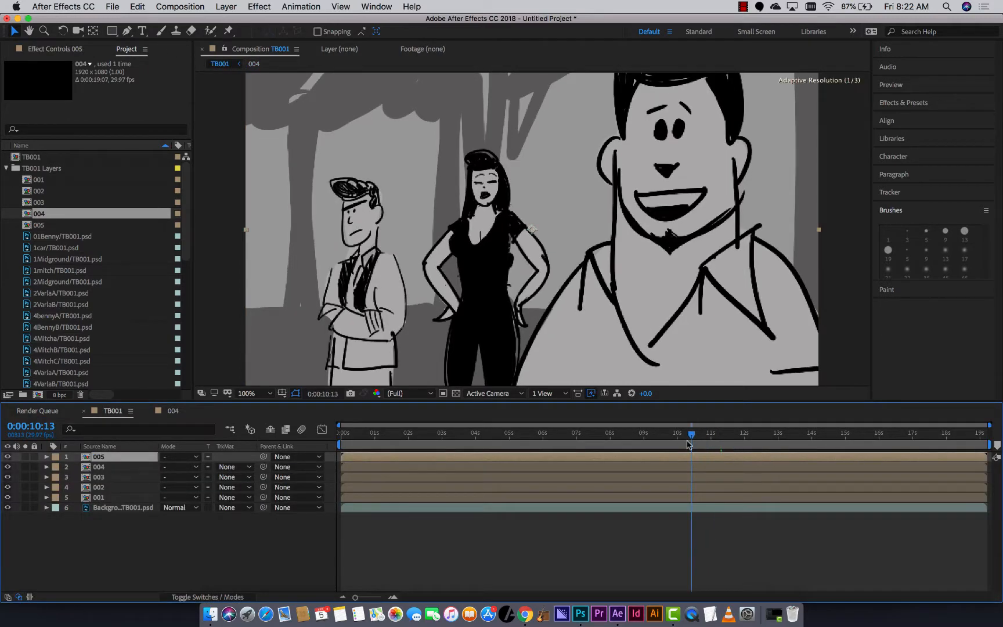
left_click(686, 445)
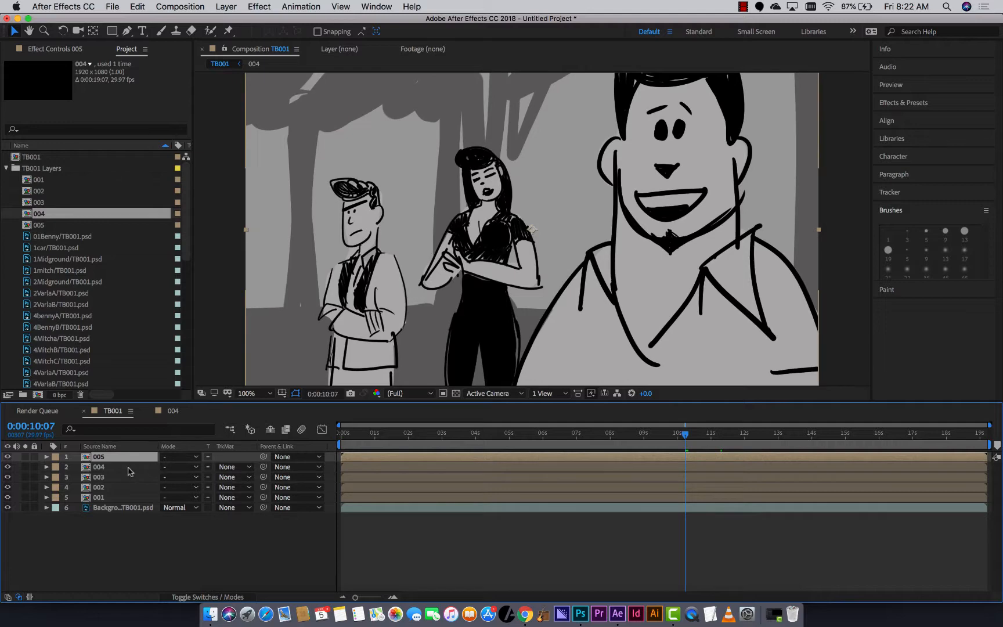
left_click(128, 467)
left_click_drag(681, 443, 677, 447)
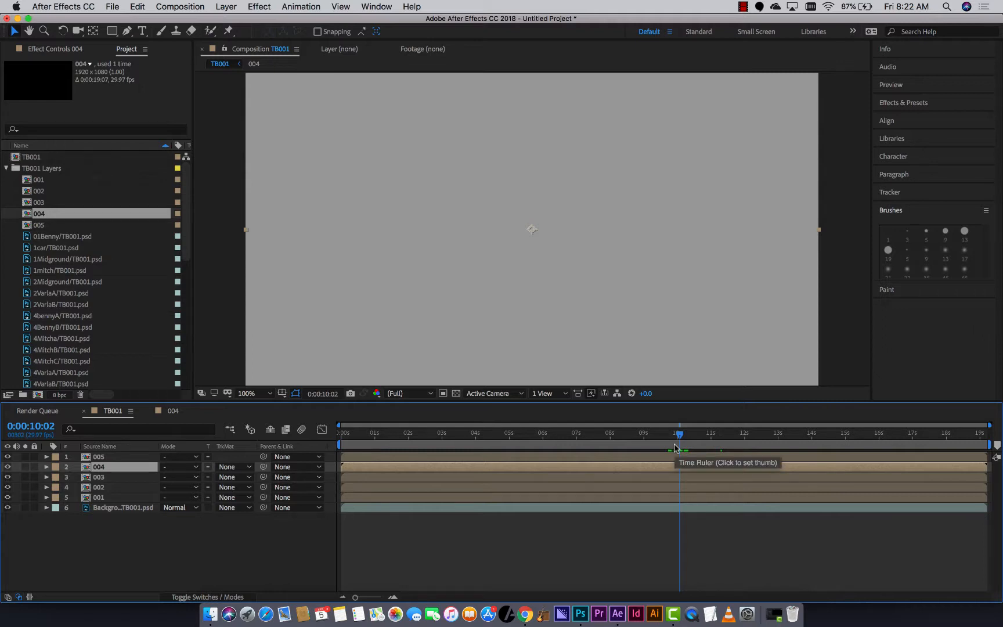
key("End")
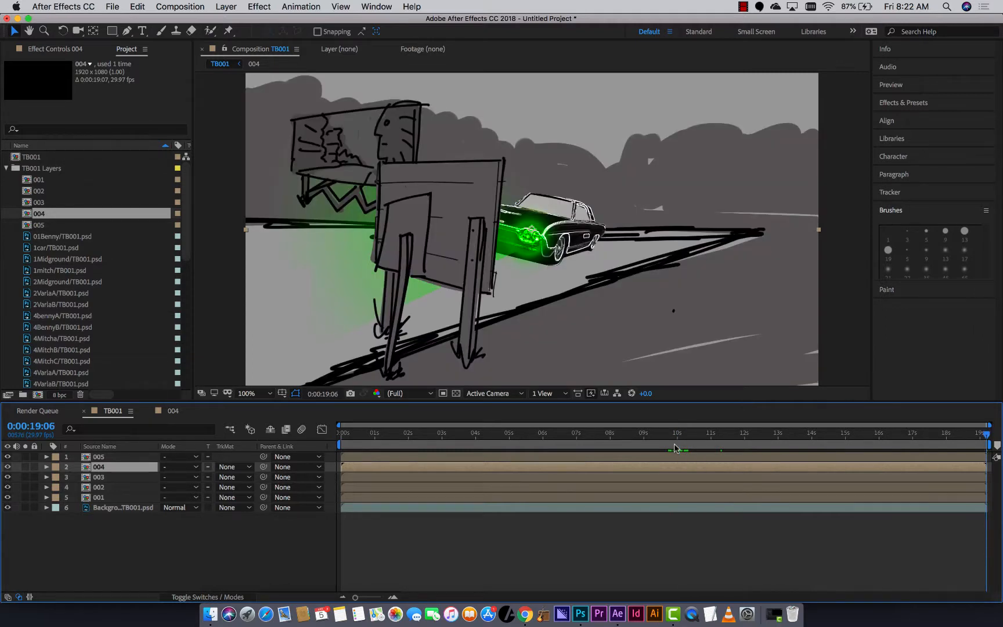
left_click(669, 438)
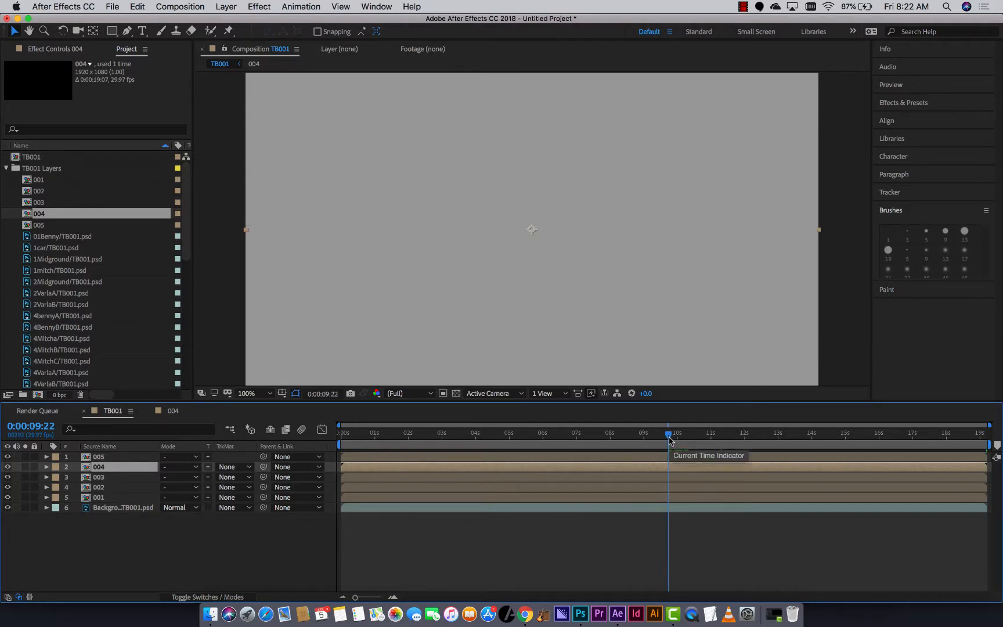
key("Return")
key("End")
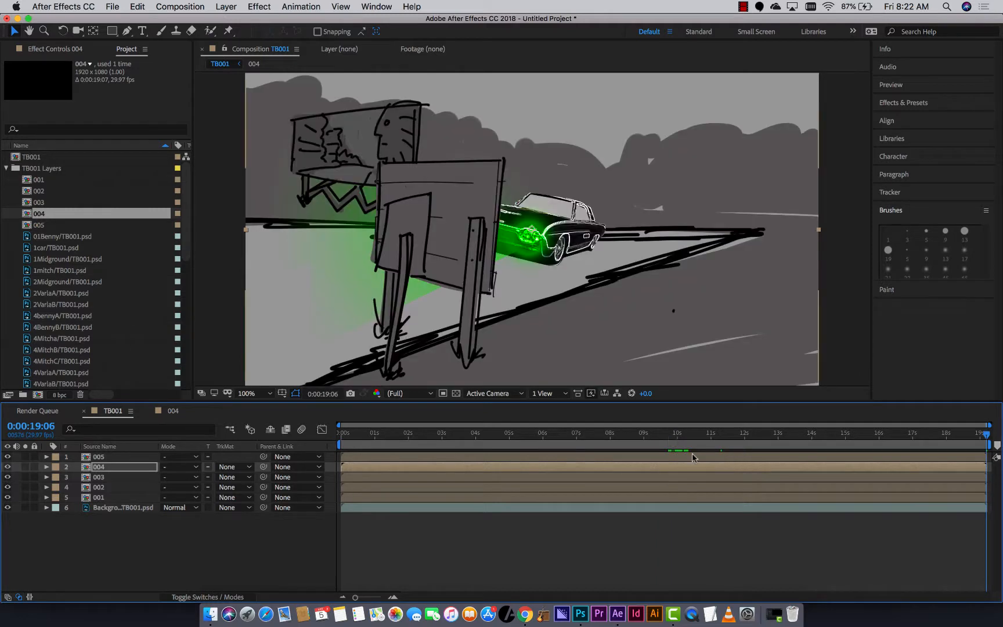
left_click(692, 456)
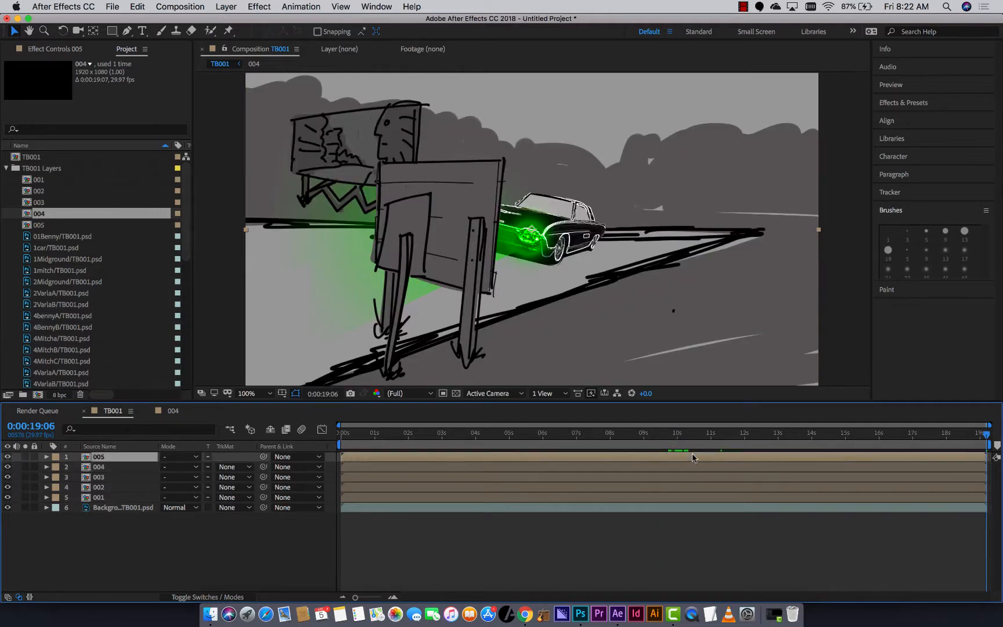
Step: Park the playhead on layer 004's first visible frame at 0:00:10:03, stepping frame by frame, and show the preview settings
left_click_drag(690, 436, 677, 440)
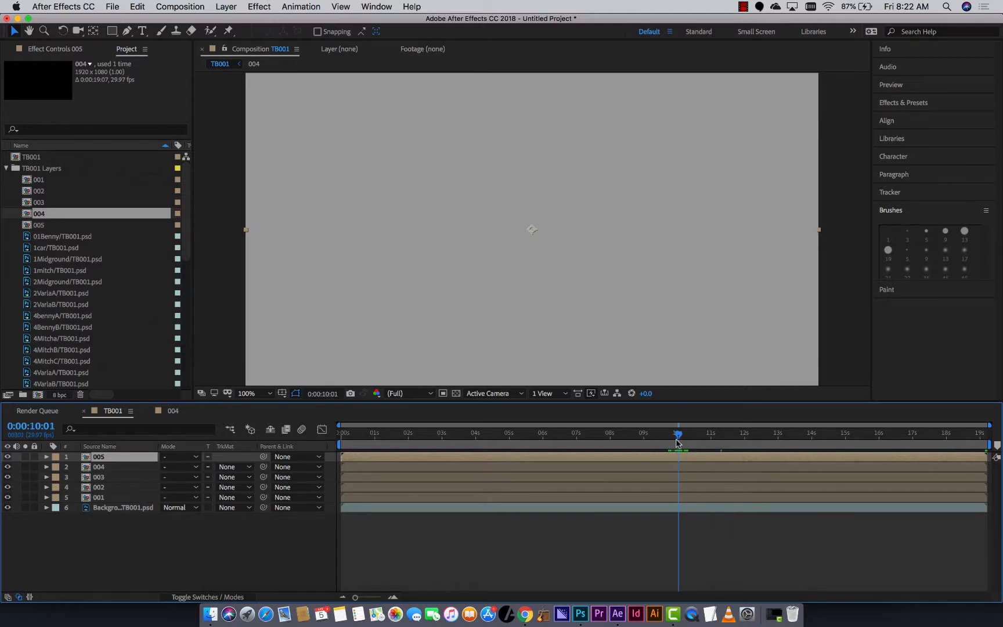
key("super+Right")
key("super+Right")
key("super+Left")
key("super+Left")
key("super+Left")
key("super+Left")
key("super+Left")
key("super+Left")
key("super+Right")
key("super+Right")
key("super+Right")
key("super+Right")
key("super+Right")
key("super+Right")
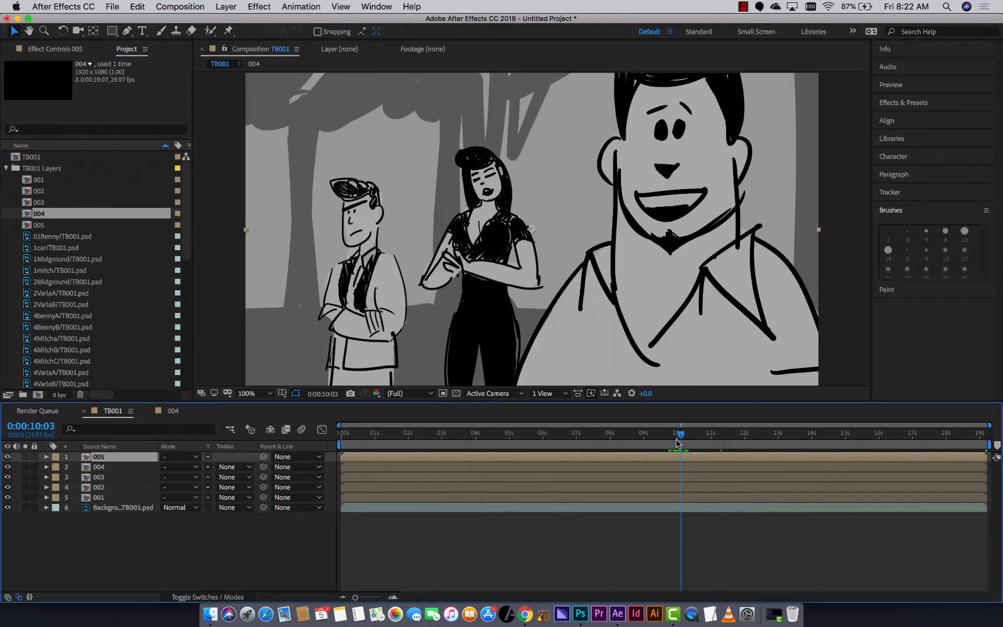
left_click(898, 87)
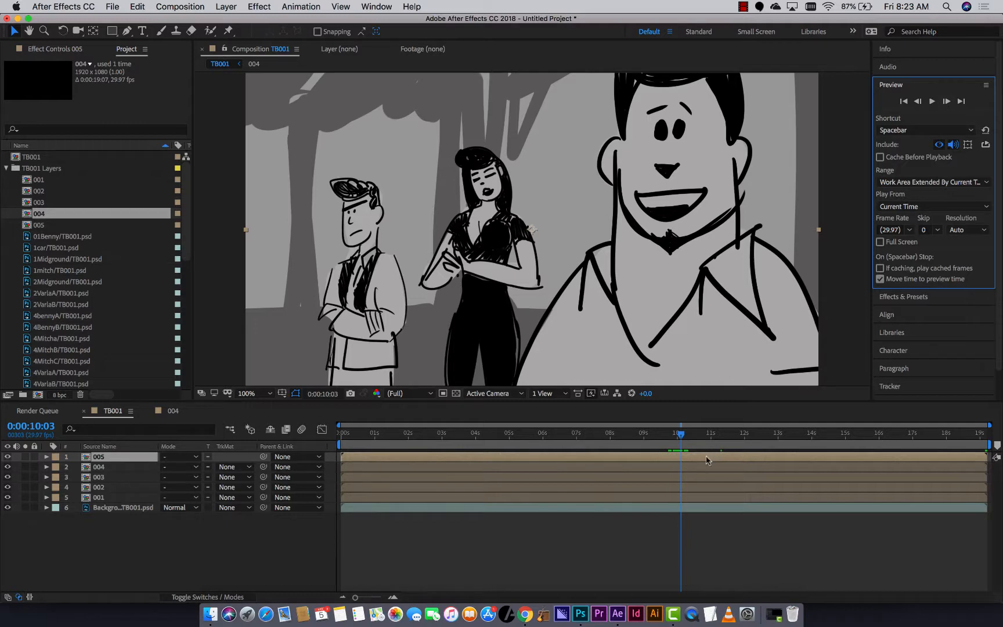
Step: Trim the start of layer 004 in TB001 to the playhead at 0:00:10:03
left_click(696, 468)
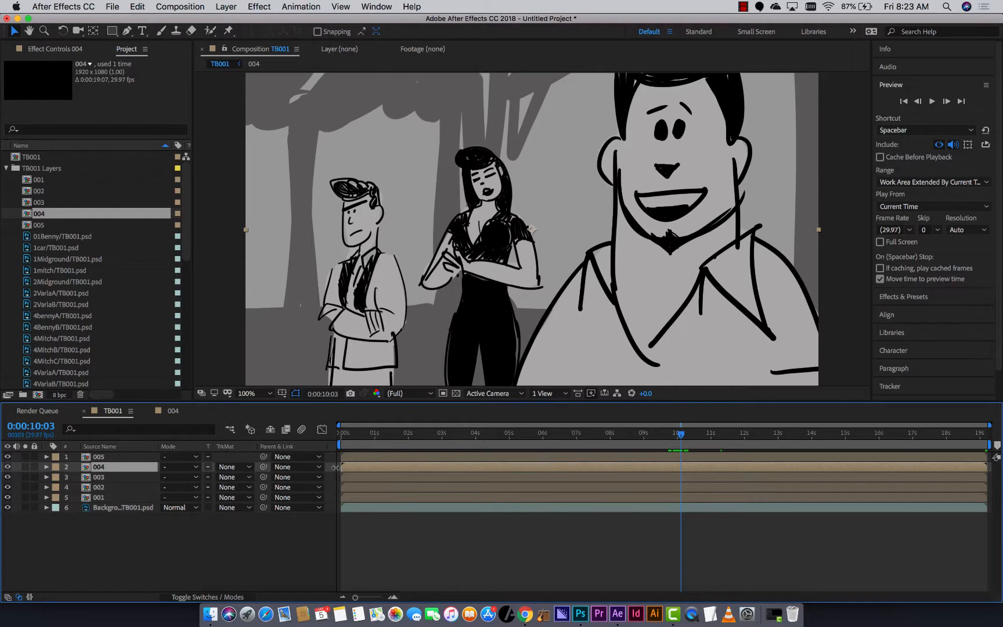
left_click_drag(341, 467, 680, 494)
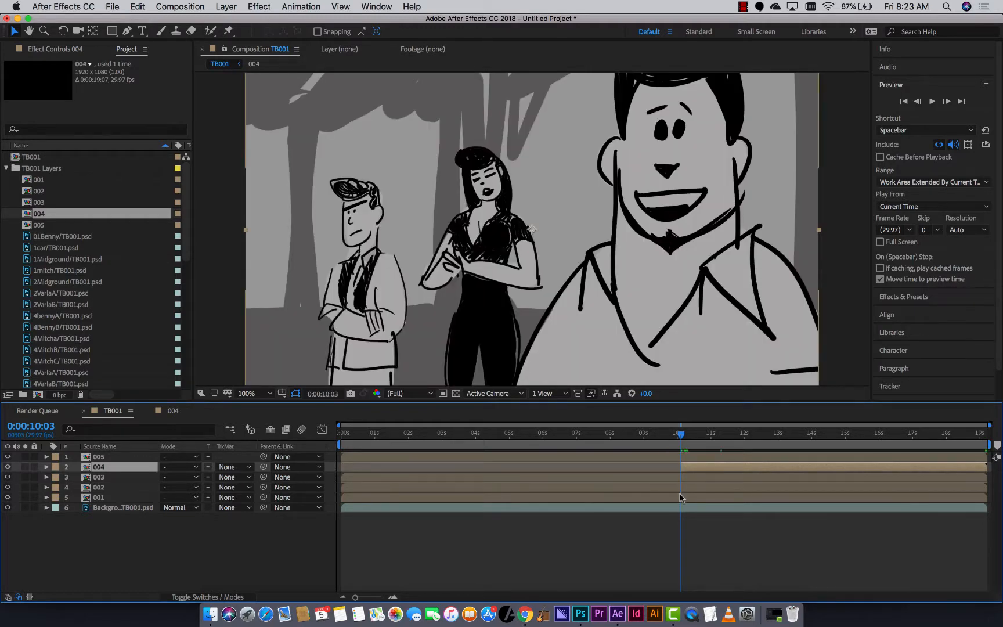
key("semicolon")
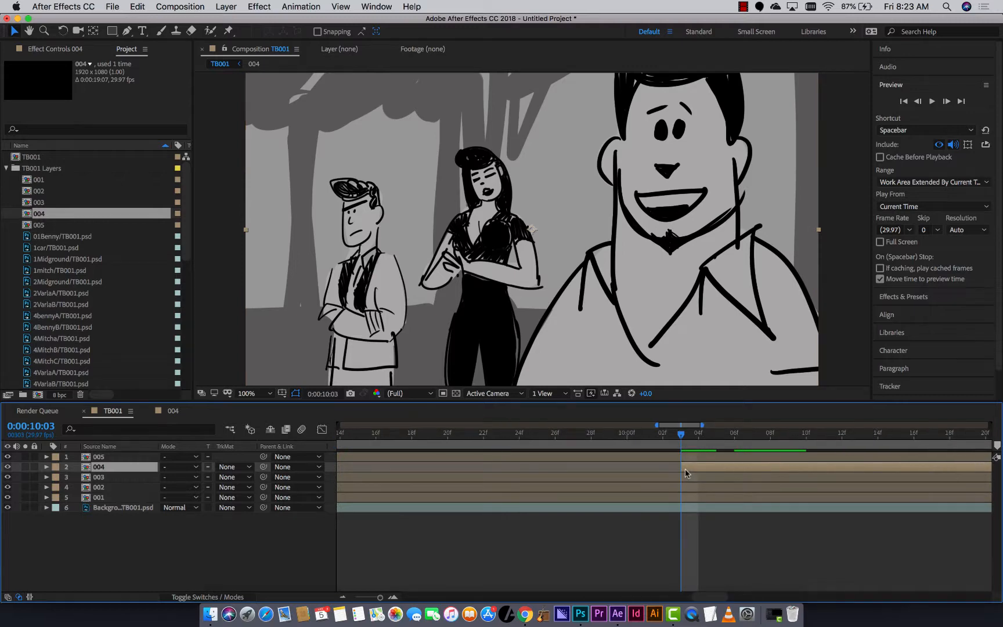
key("minus")
key("minus")
key("minus")
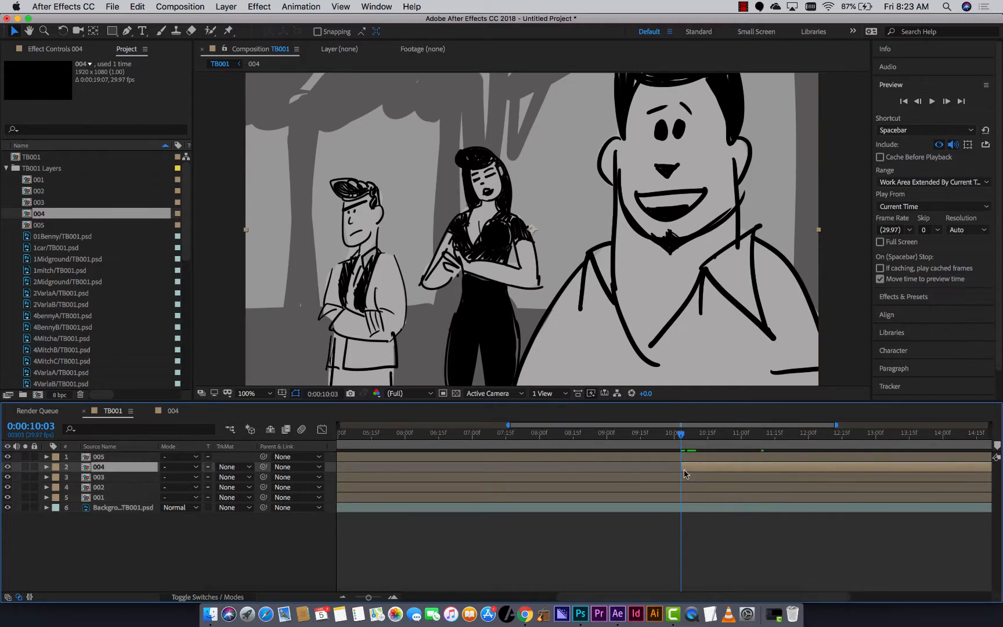
Step: Step back to the last frame of scene 004 at 0:00:14:06 and trim the end of layer 004 there
left_click_drag(682, 435, 847, 448)
key("minus")
left_click_drag(844, 449, 843, 449)
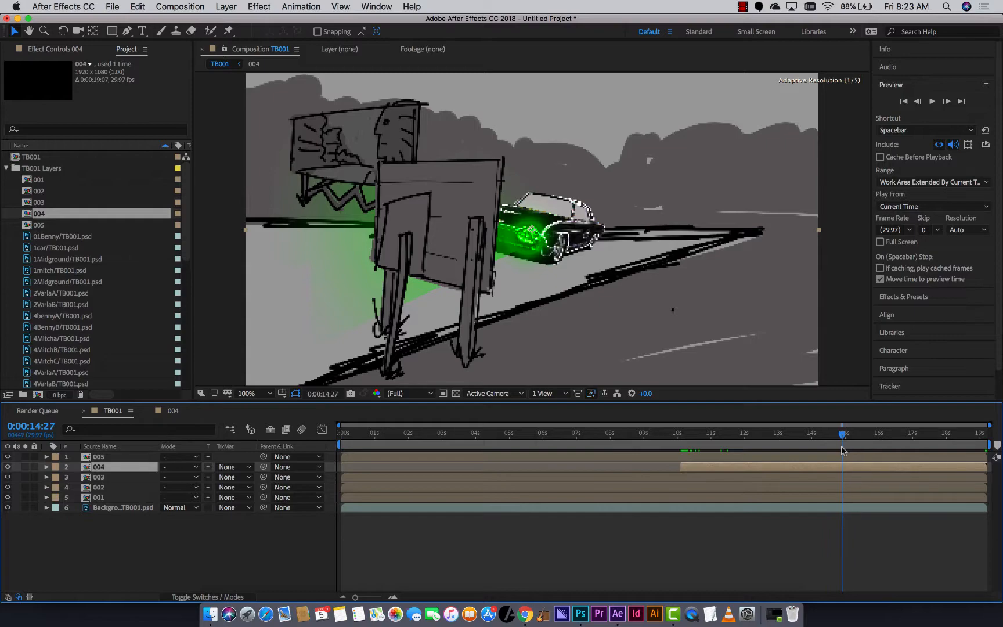
key("ctrl+Up")
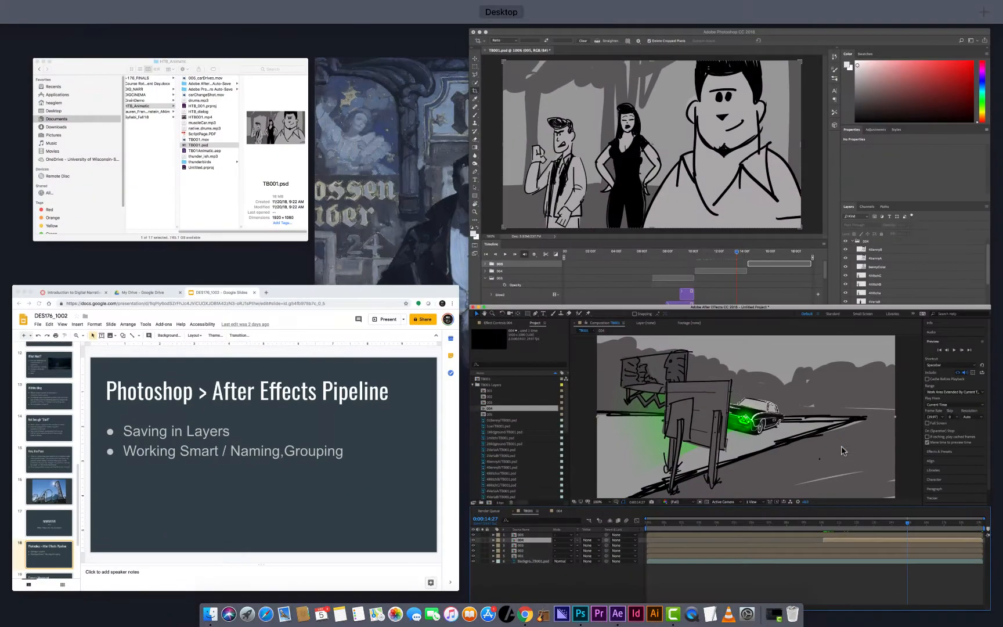
key("ctrl+Up")
key("Page_Up")
key("Page_Up")
key("Page_Up")
key("Page_Up")
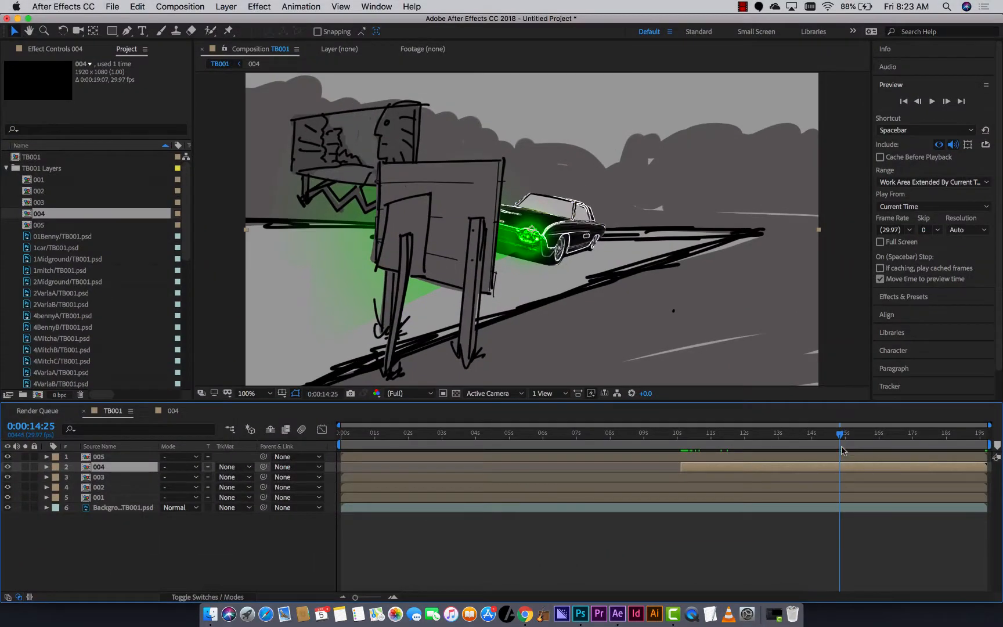
key("Page_Up")
key("Page_Up")
key("Page_Up")
key("Page_Up")
key("Page_Up")
key("Page_Up")
key("Page_Up")
key("Page_Up")
key("Page_Up")
key("Page_Up")
key("Page_Up")
key("Page_Up")
key("Page_Up")
key("Page_Up")
key("Page_Up")
key("Page_Up")
key("Page_Up")
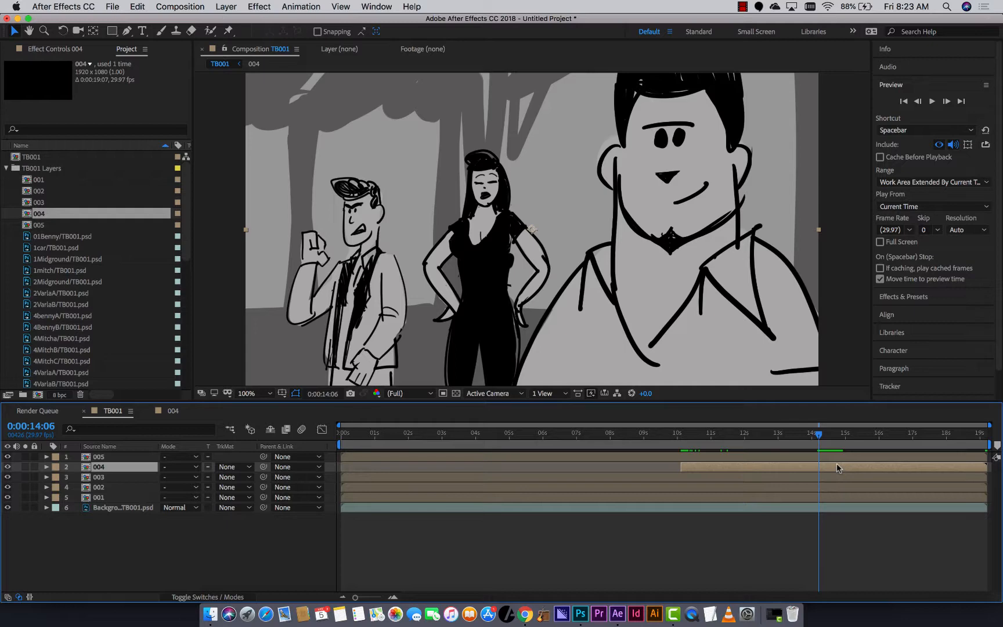
key("alt+bracketright")
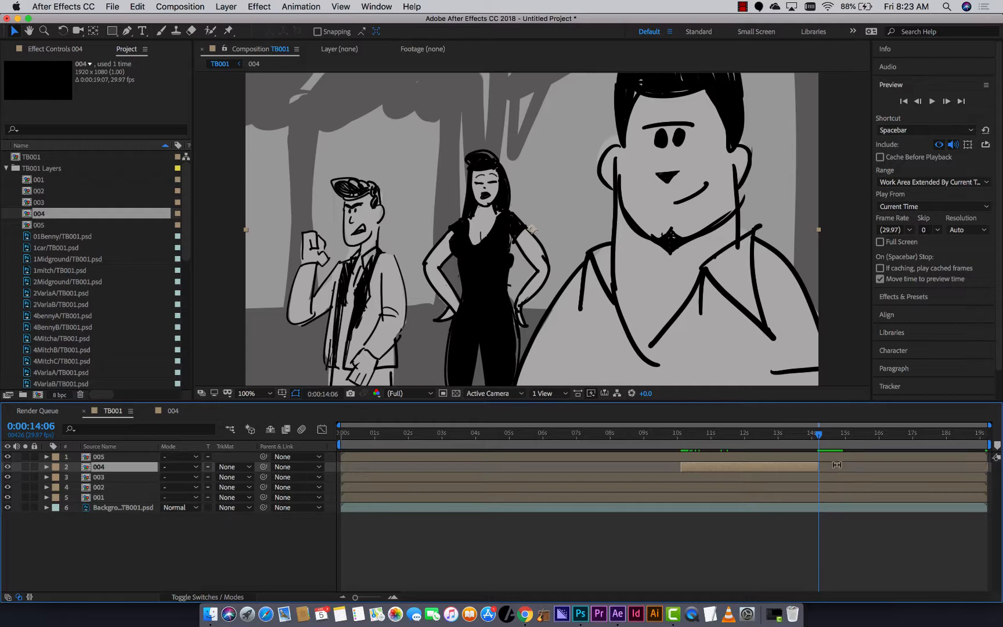
Step: Set the playhead to 0:00:11:04 and reveal the Transform properties of layer 004
left_click_drag(762, 433, 714, 452)
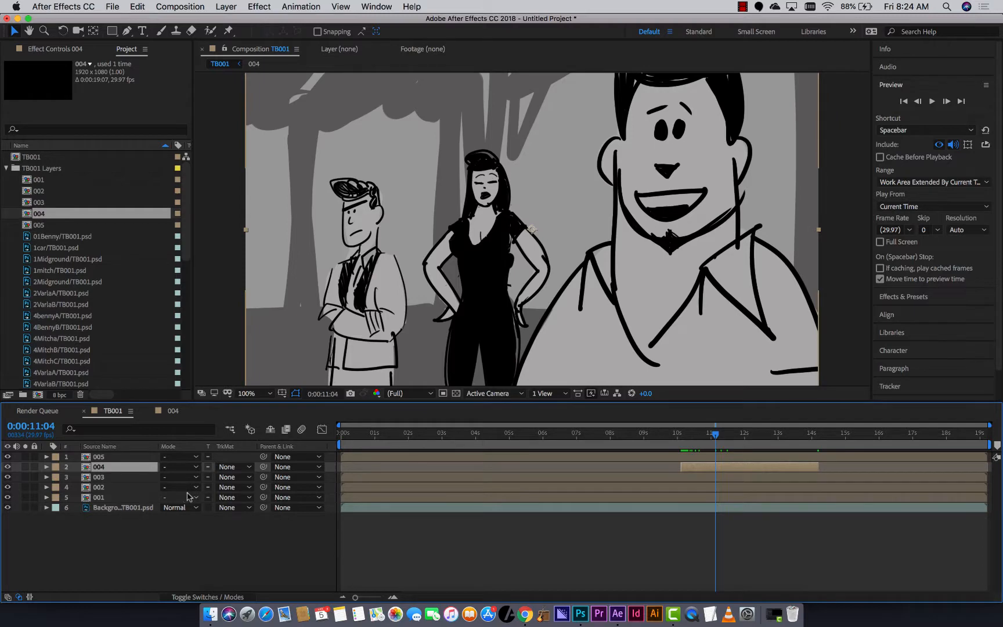
left_click(46, 467)
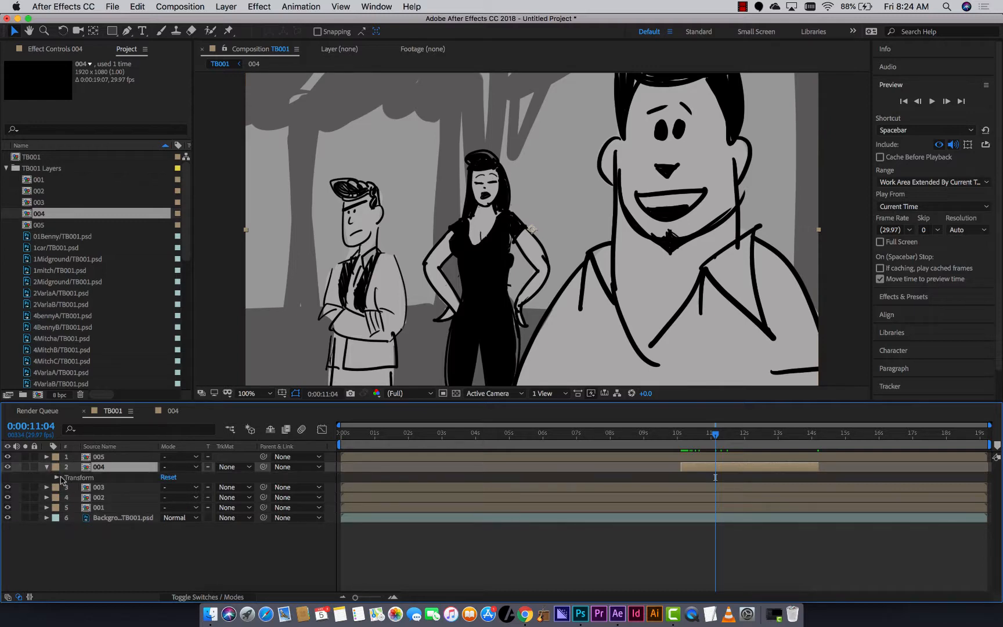
left_click(57, 477)
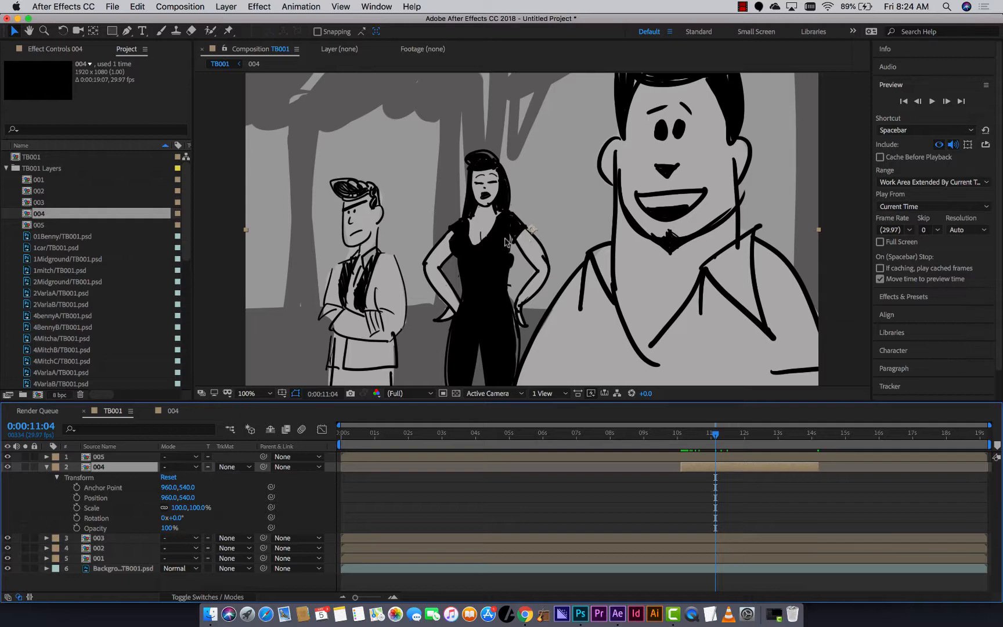
Step: Try layer 004 with anchor point 960, 1073, position 960, 1066 and rotation 8°, and undo these changes
left_click_drag(186, 487, 503, 494)
key("Return")
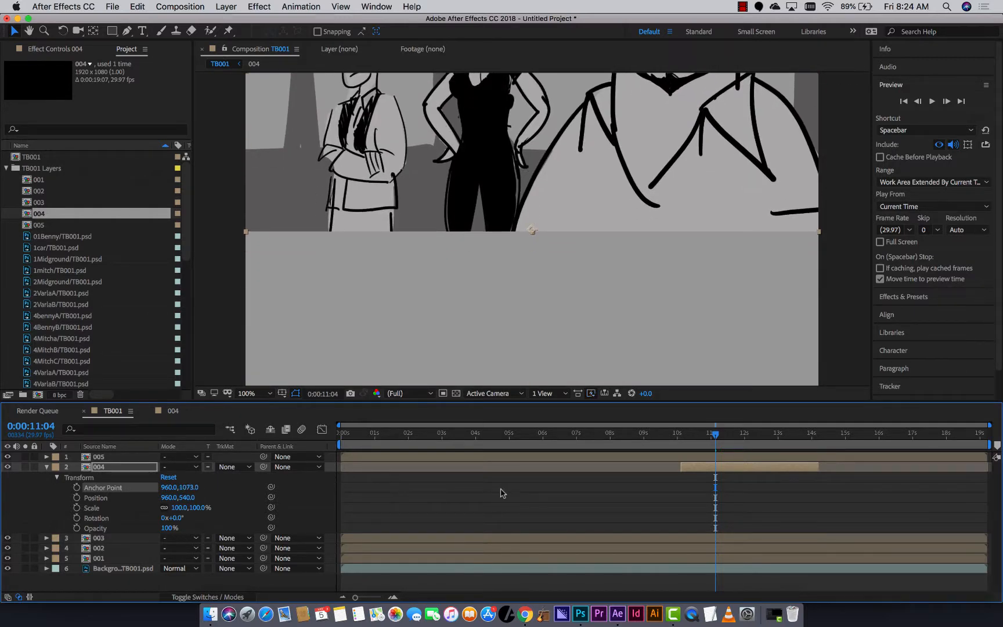
left_click_drag(186, 498, 496, 506)
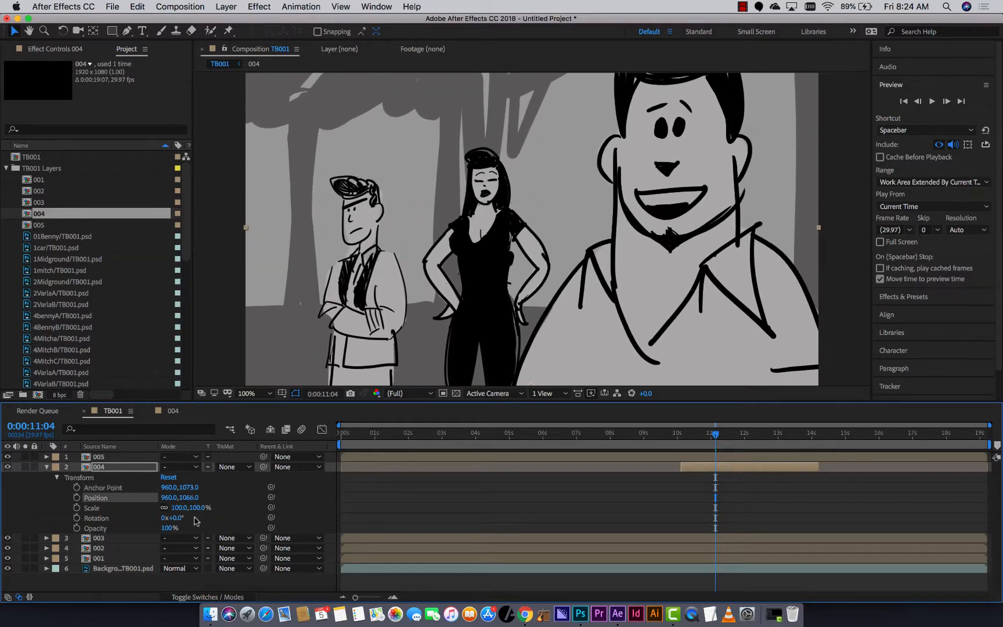
mouse_move(177, 522)
left_mouse_down()
mouse_move(198, 521)
mouse_move(186, 520)
left_mouse_up()
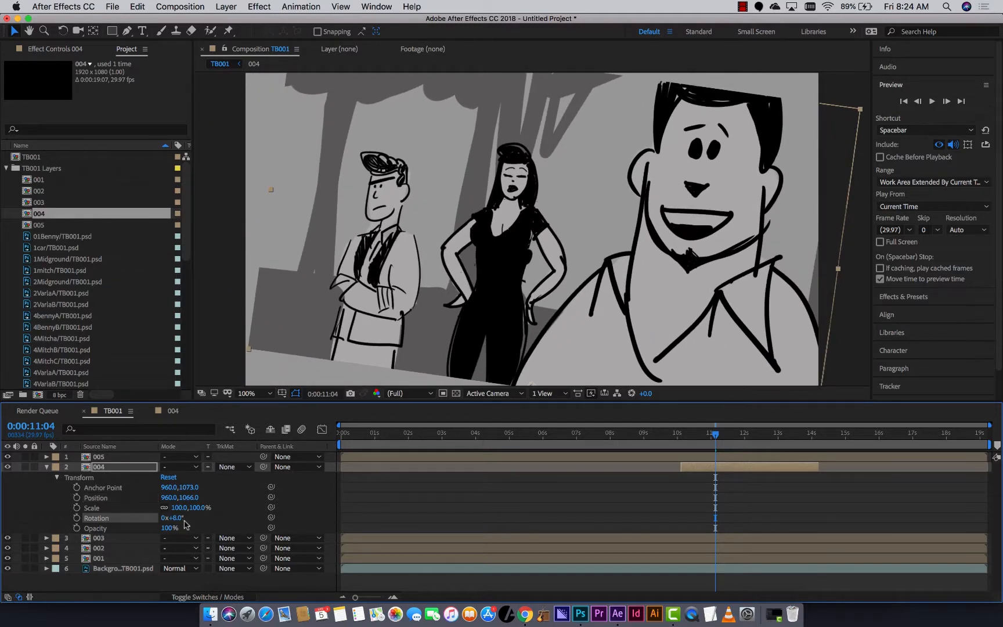
key("super+z")
key("super+z")
key("super+z")
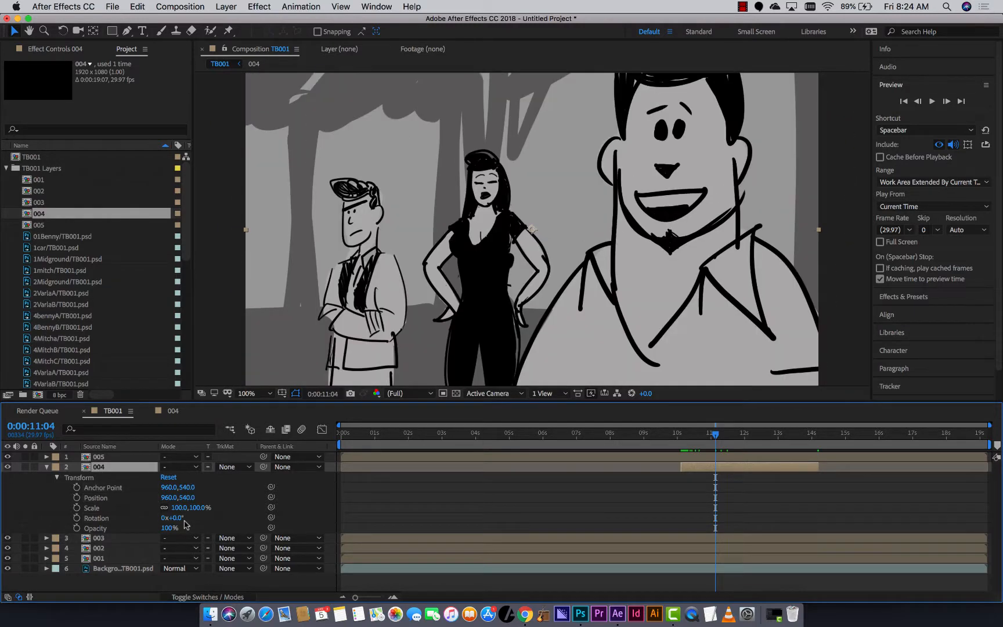
Step: Set layer 004's position to 963, 540 and put the playhead near the layer's start at 0:00:10:04
left_click_drag(175, 498, 207, 504)
key("super+z")
left_click_drag(168, 497, 190, 518)
left_click_drag(696, 435, 682, 437)
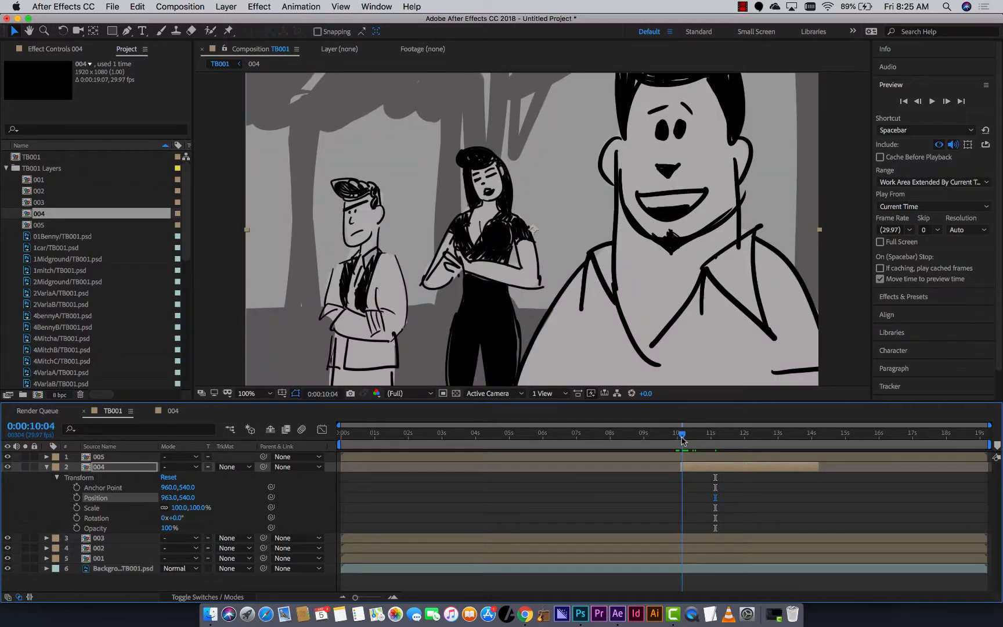
Step: Start keyframing layer 004's scale at 100% on the layer's first frame, 0:00:10:03
key("equal")
key("equal")
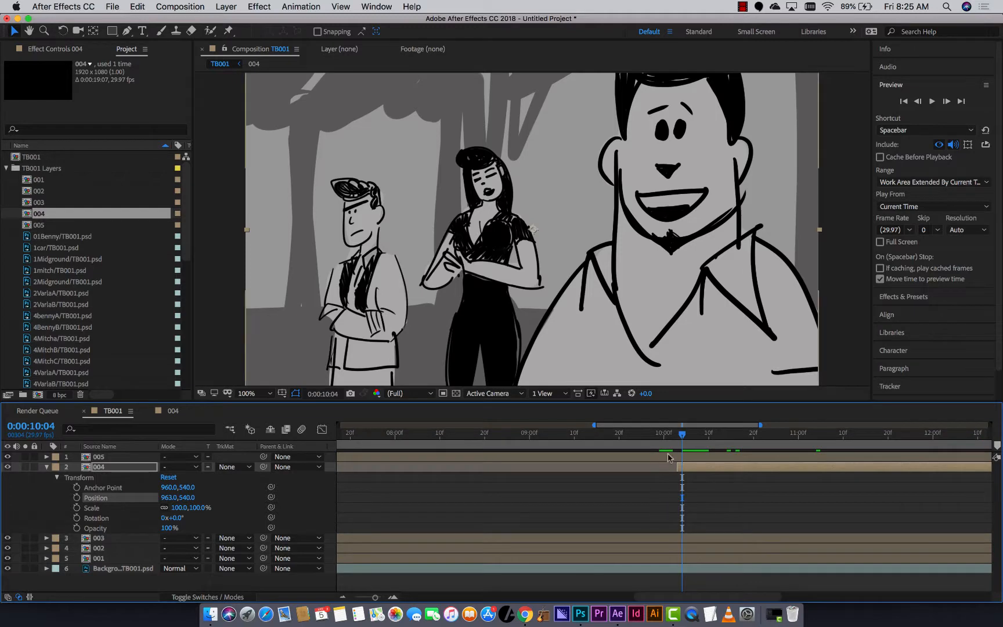
key("Page_Up")
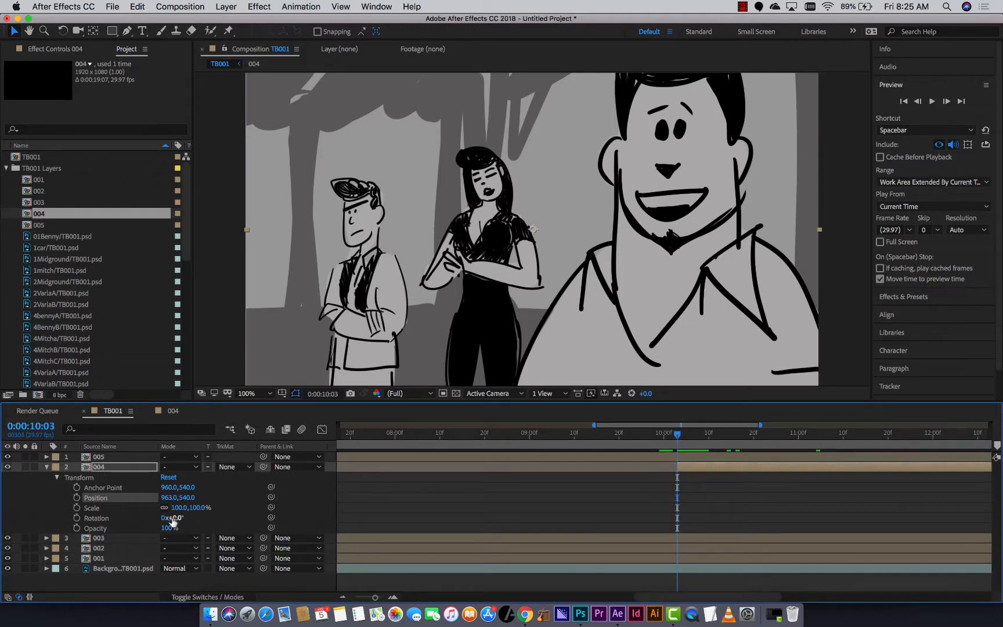
left_click(77, 508)
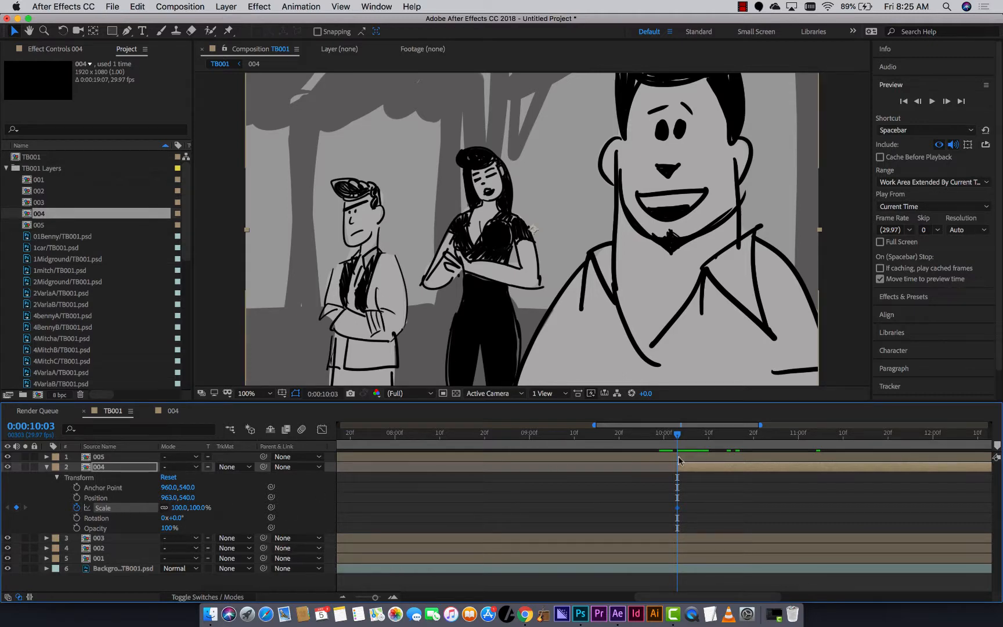
Step: Set layer 004's scale to 112% at 0:00:12:26 to create the end keyframe of the zoom
key("space")
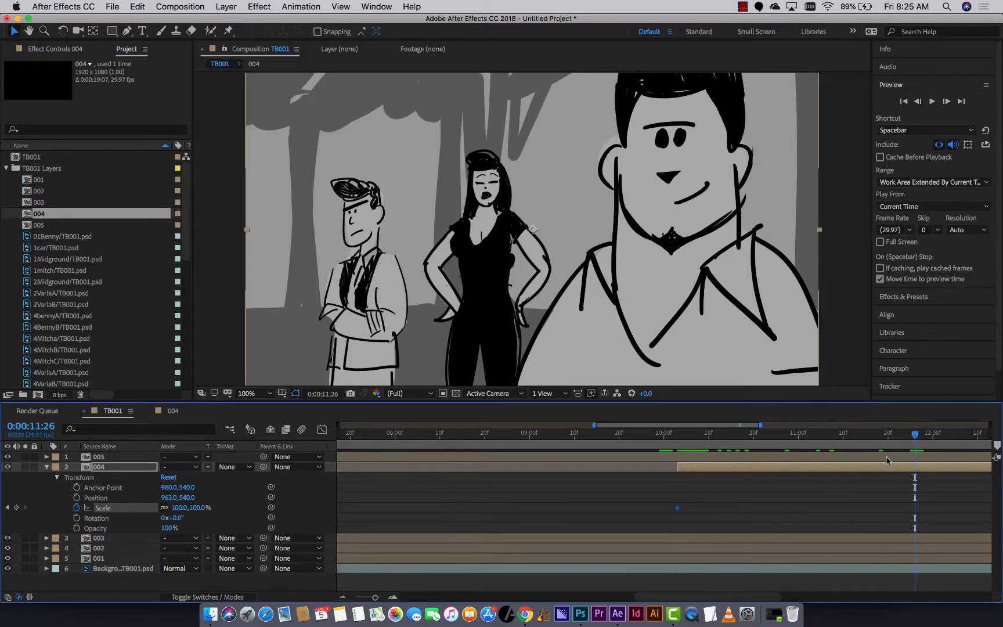
key("minus")
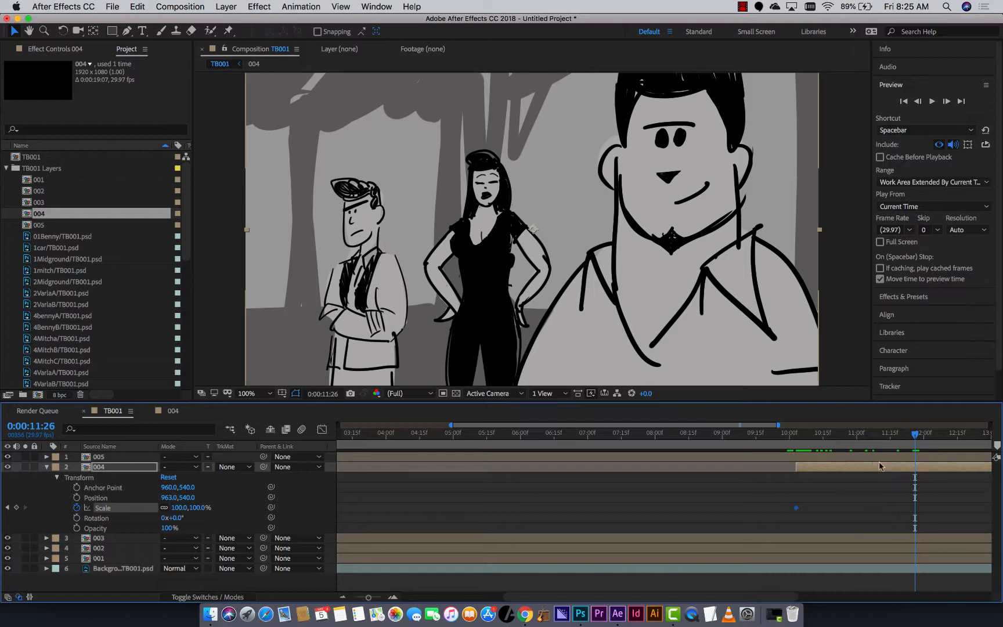
key("minus")
key("h")
left_click_drag(874, 496, 511, 510)
key("h")
key("v")
left_click(789, 444)
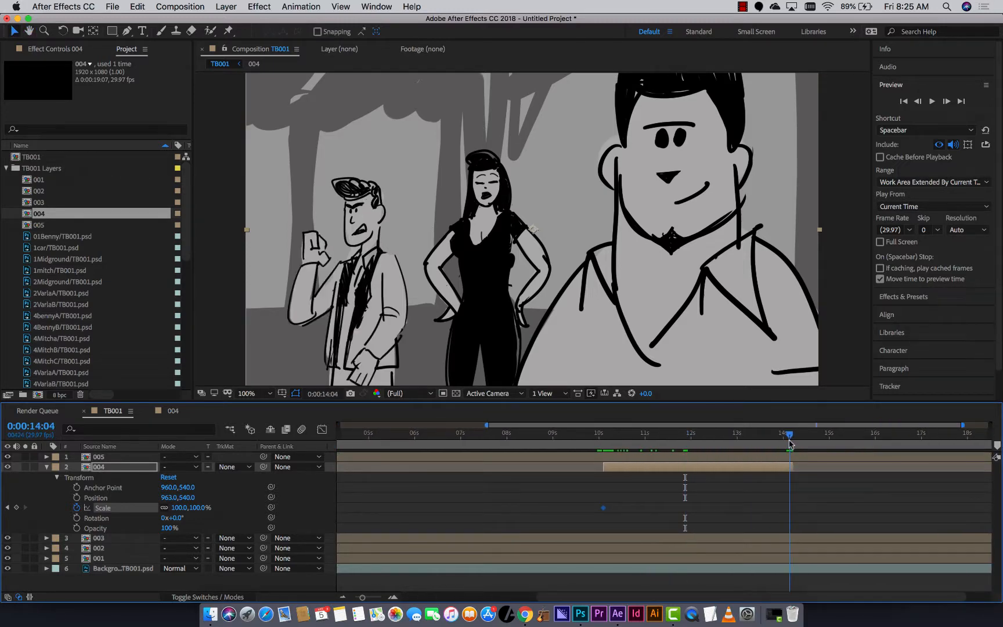
left_click_drag(790, 445, 730, 458)
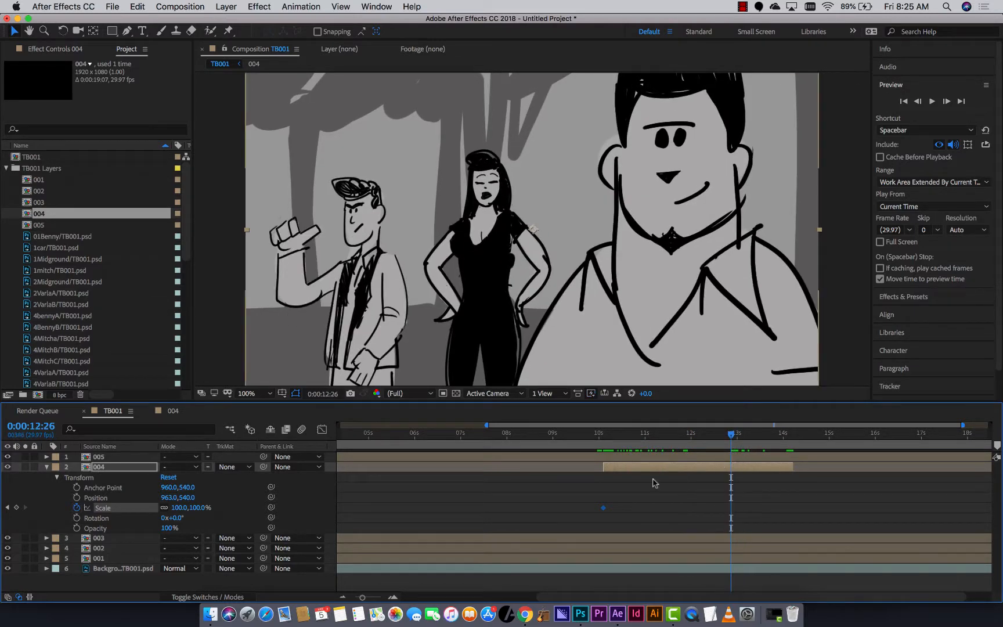
left_click_drag(177, 508, 184, 508)
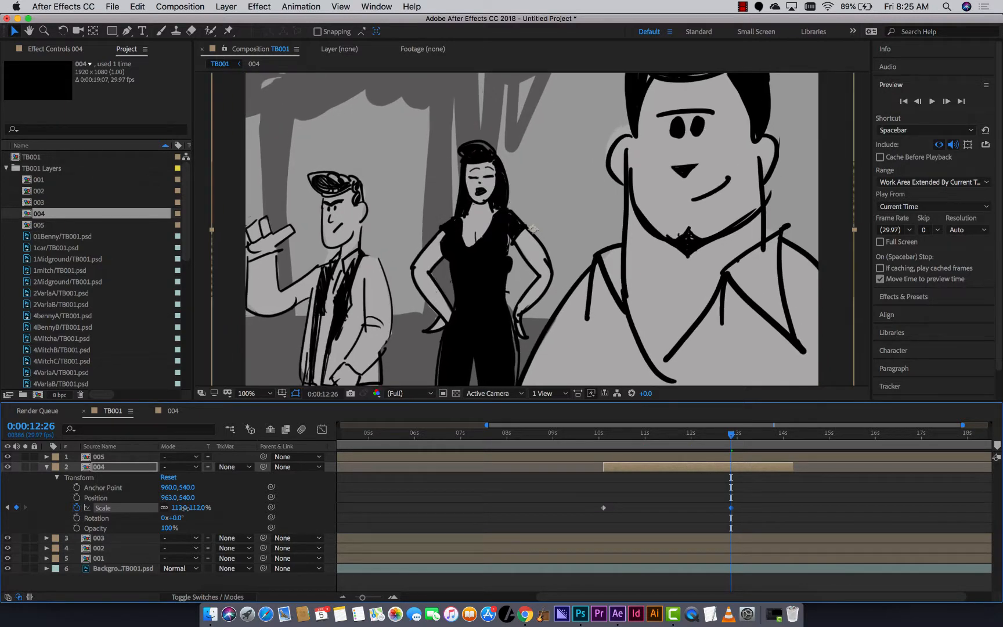
Step: Preview layer 004's scale animation from the start of the layer
left_click(603, 437)
key("space")
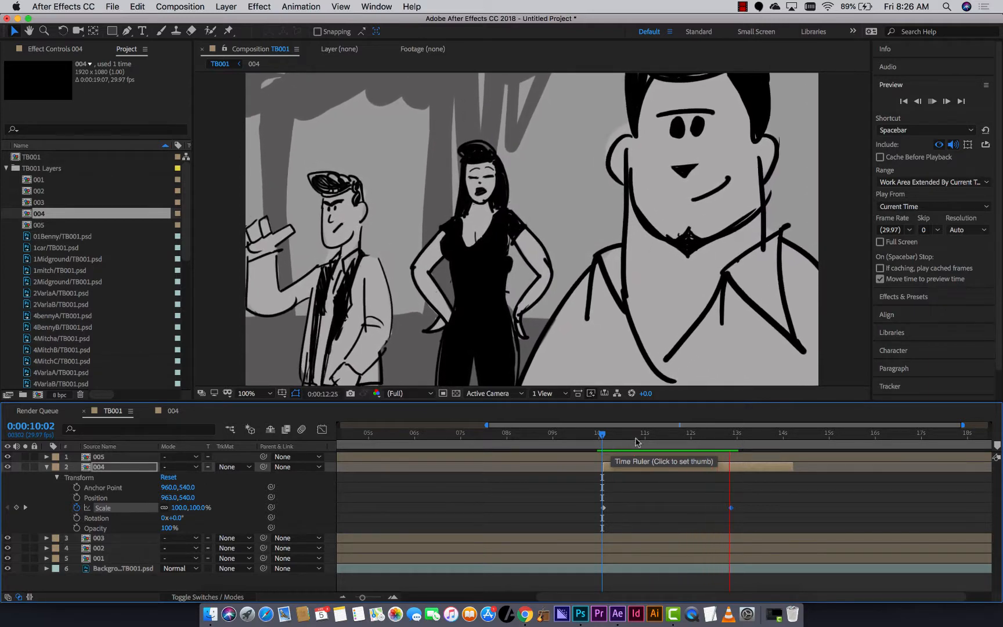
key("space")
Step: Keyframe layer 004's position at 0:00:10:03, and set it to 1069, 540 at the end scale keyframe, 0:00:12:26
left_click_drag(694, 449, 604, 478)
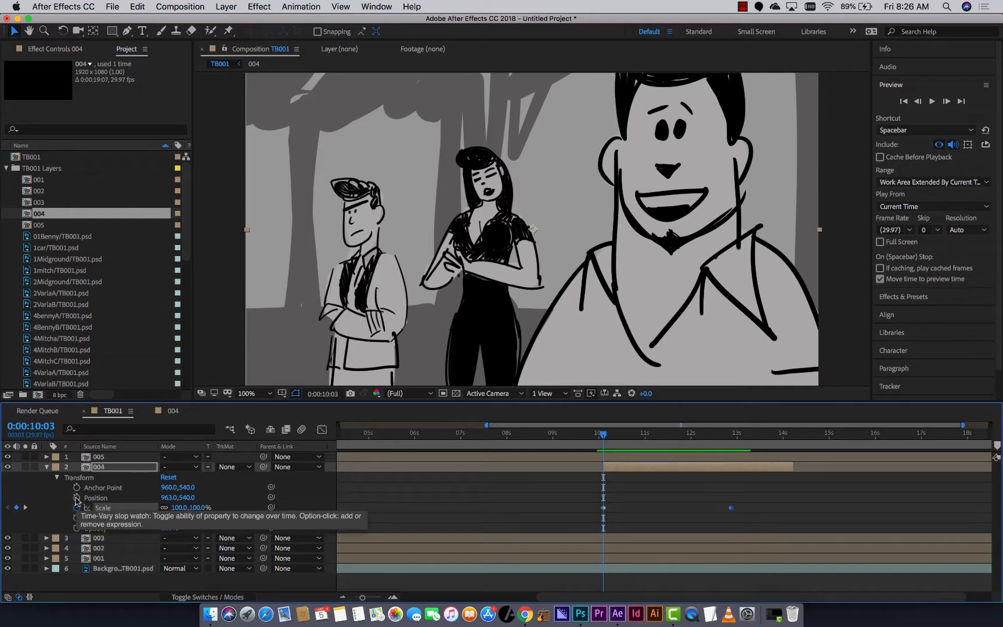
left_click(77, 498)
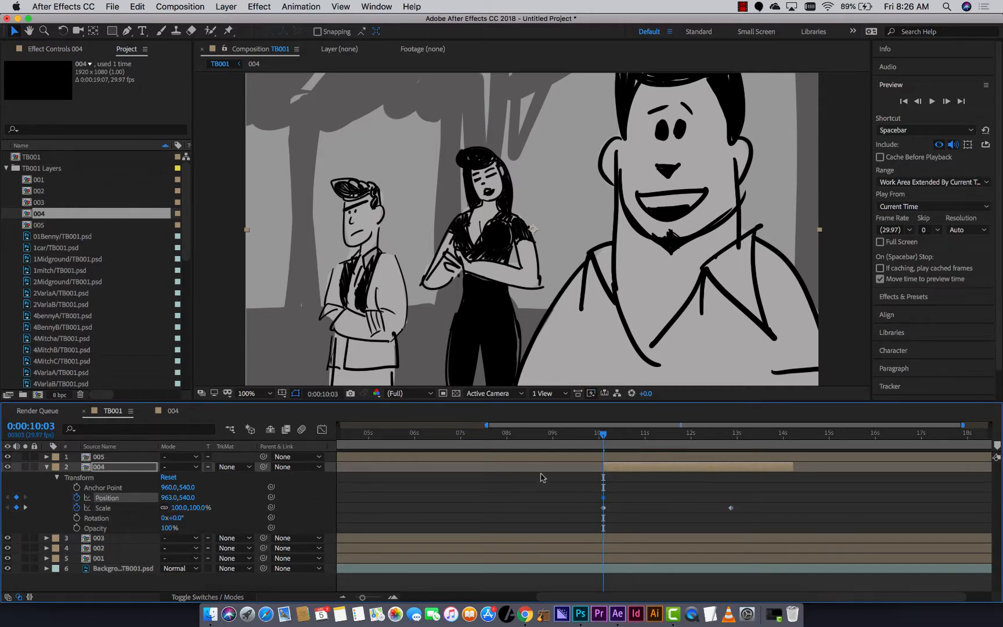
left_click_drag(648, 437, 731, 448)
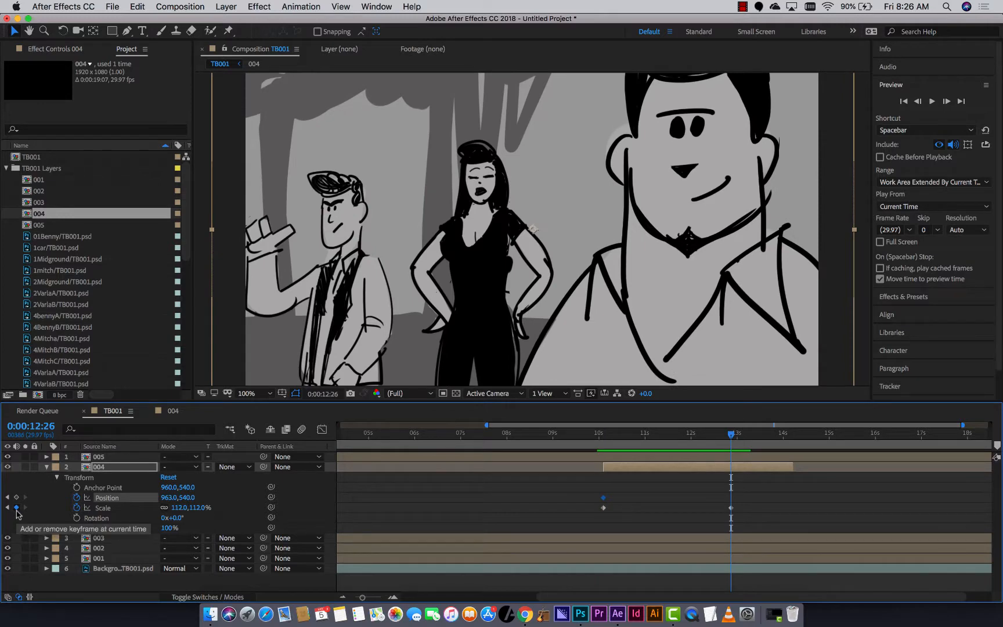
left_click(7, 508)
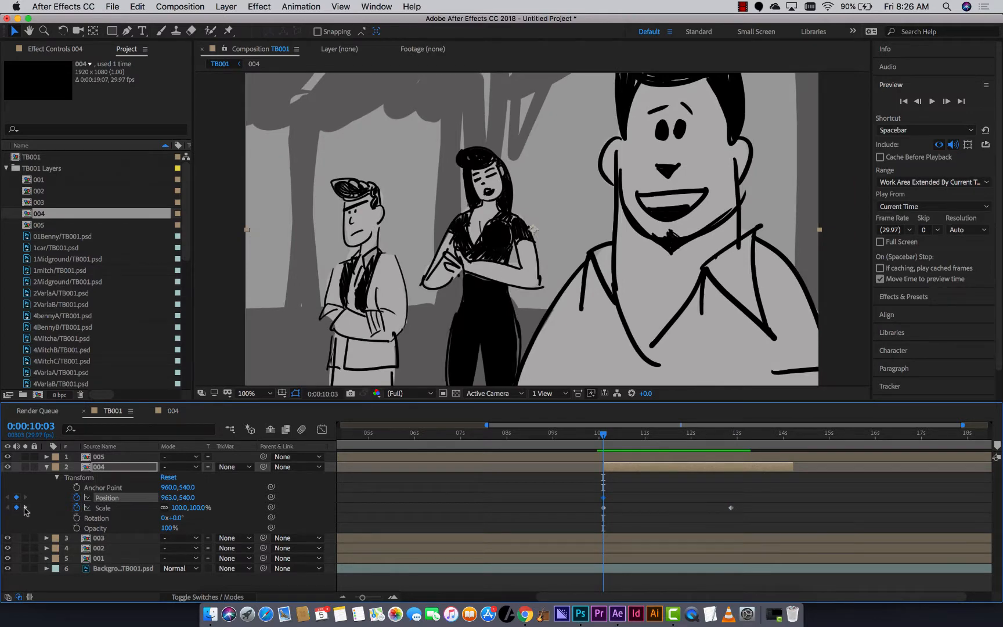
left_click(26, 508)
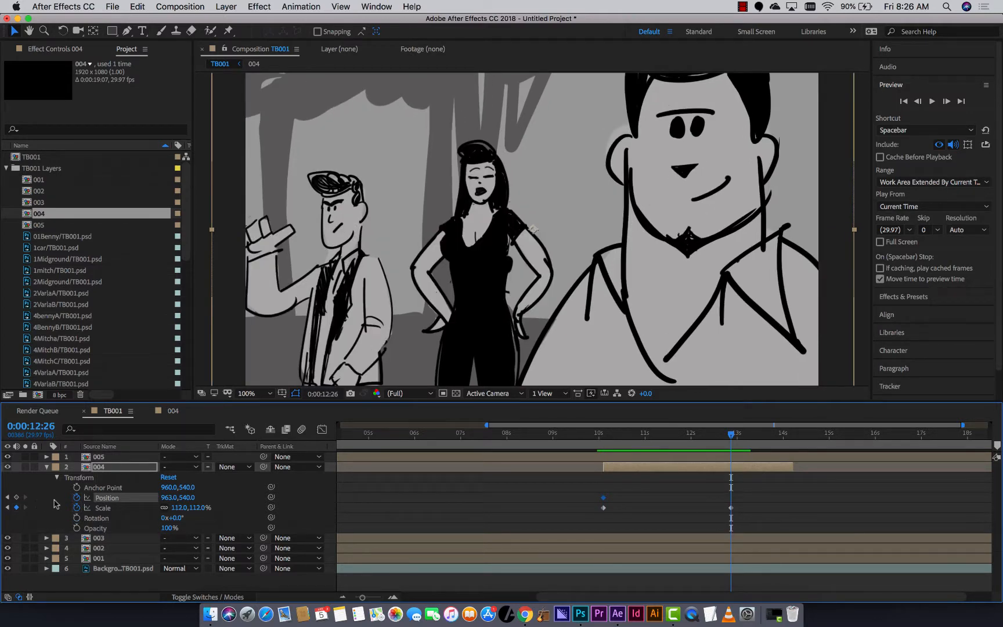
left_click_drag(170, 498, 235, 508)
Step: Preview layer 004's combined position and scale move twice from shortly before the layer begins
left_click_drag(672, 429, 590, 441)
key("space")
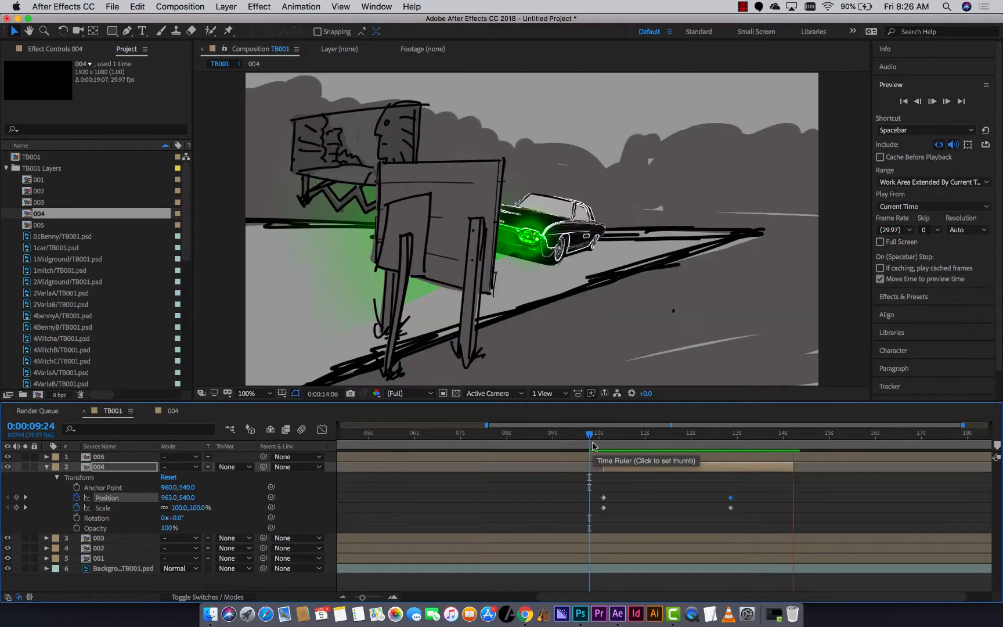
key("space")
mouse_move(646, 445)
left_mouse_down()
mouse_move(605, 445)
mouse_move(722, 457)
mouse_move(596, 472)
mouse_move(594, 462)
left_mouse_up()
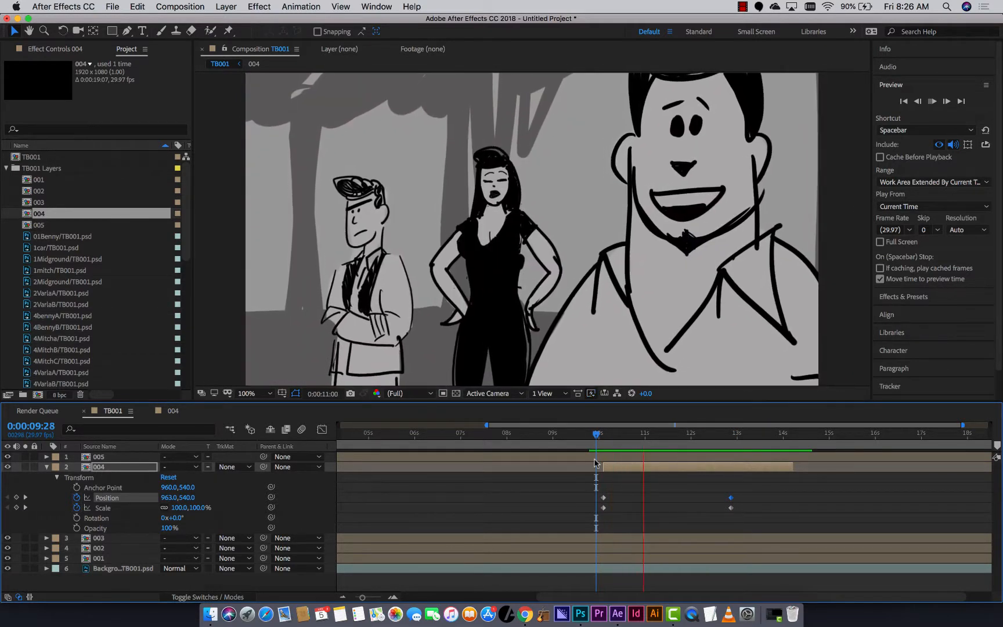
key("space")
Step: Move layer 004's end position and scale keyframes to about 0:00:11:26 and preview the faster move
left_click(740, 492)
left_click_drag(741, 491, 683, 508)
left_click(728, 511)
left_click_drag(669, 450, 576, 448)
key("space")
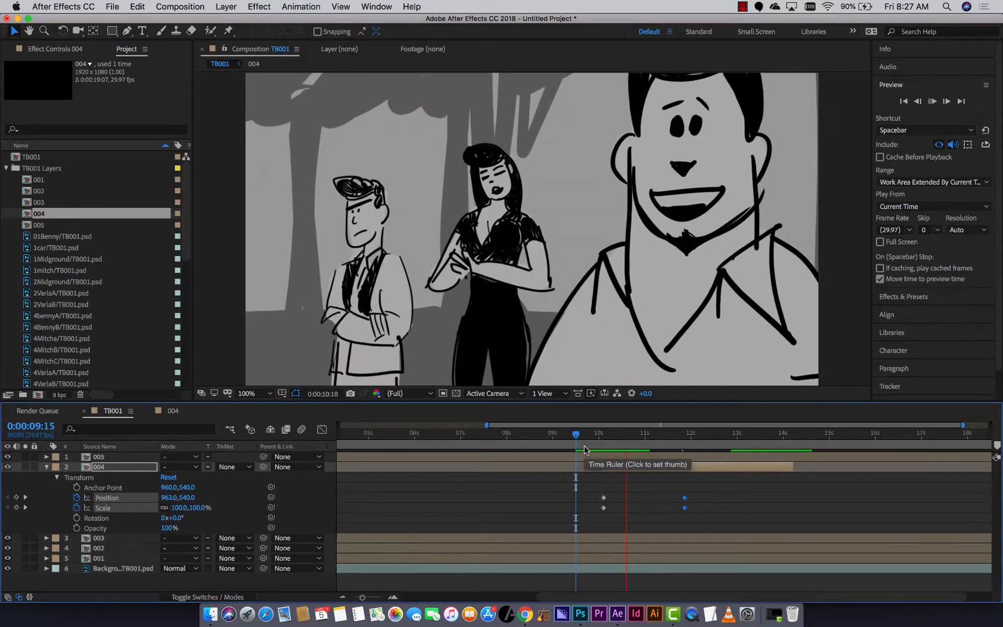
Step: Move layer 004's starting position and scale keyframes to about 0:00:11:08 and preview the shortened move
left_click(624, 491)
left_click_drag(624, 491, 656, 508)
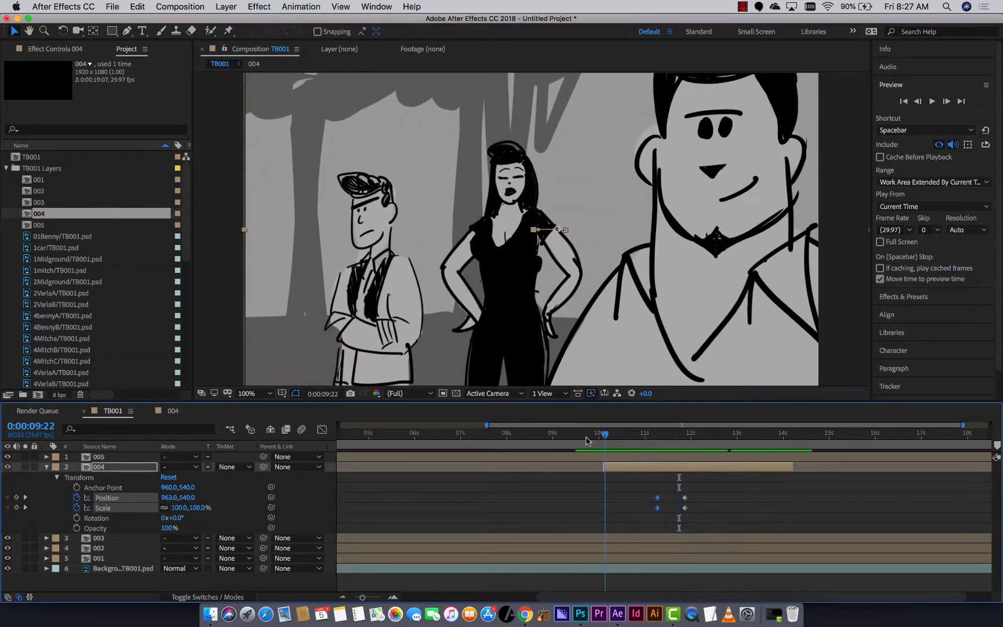
left_click_drag(583, 446, 594, 446)
key("space")
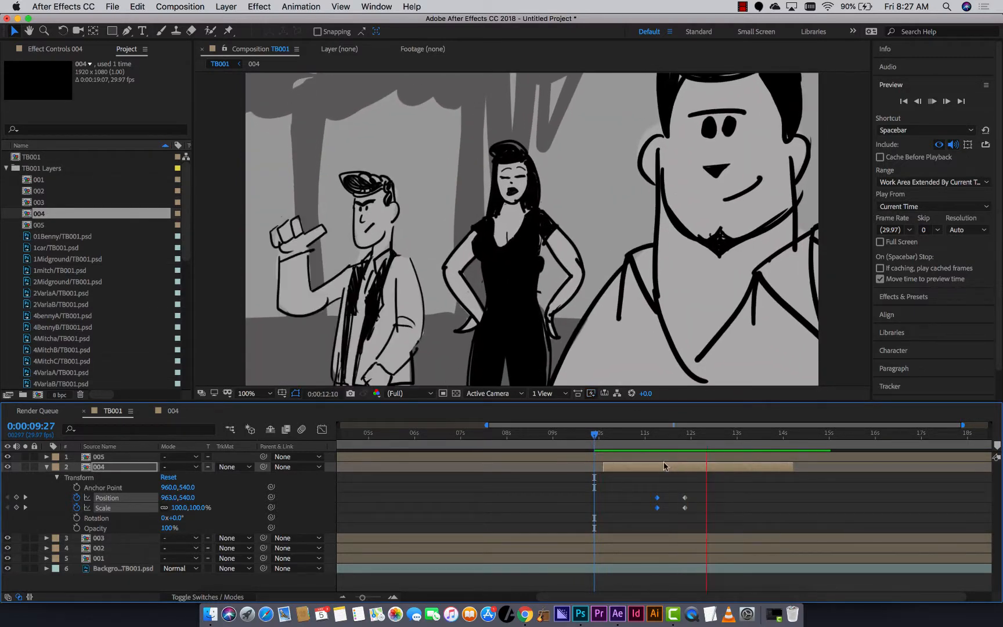
key("space")
Step: Retime layer 004's position and scale keyframes to start at 0:00:11:29 and end at 0:00:12:07, and preview the snap zoom
left_click_drag(657, 507, 700, 510)
left_click(729, 508)
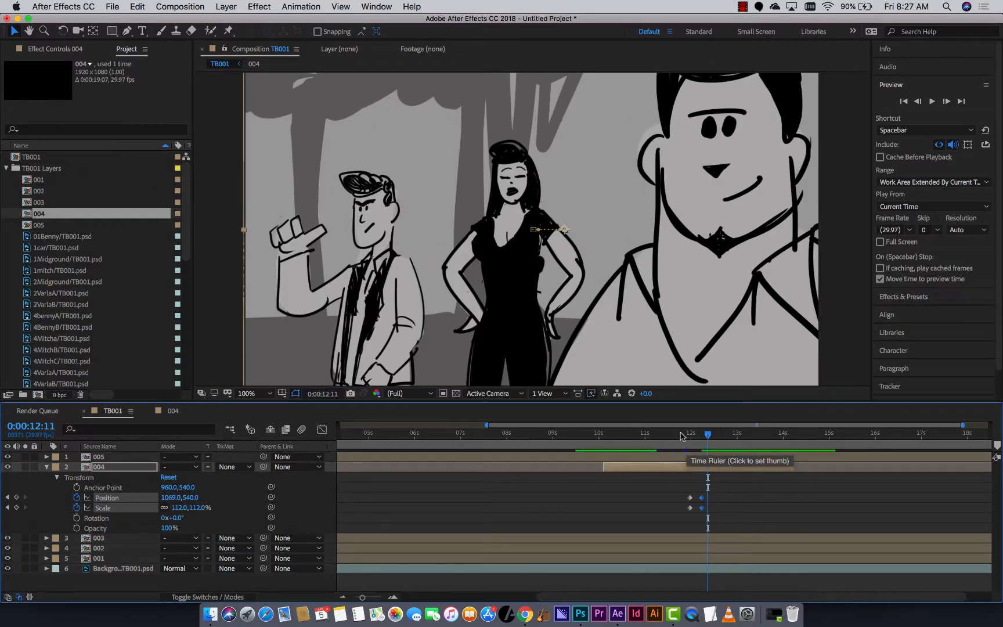
left_click(671, 436)
key("space")
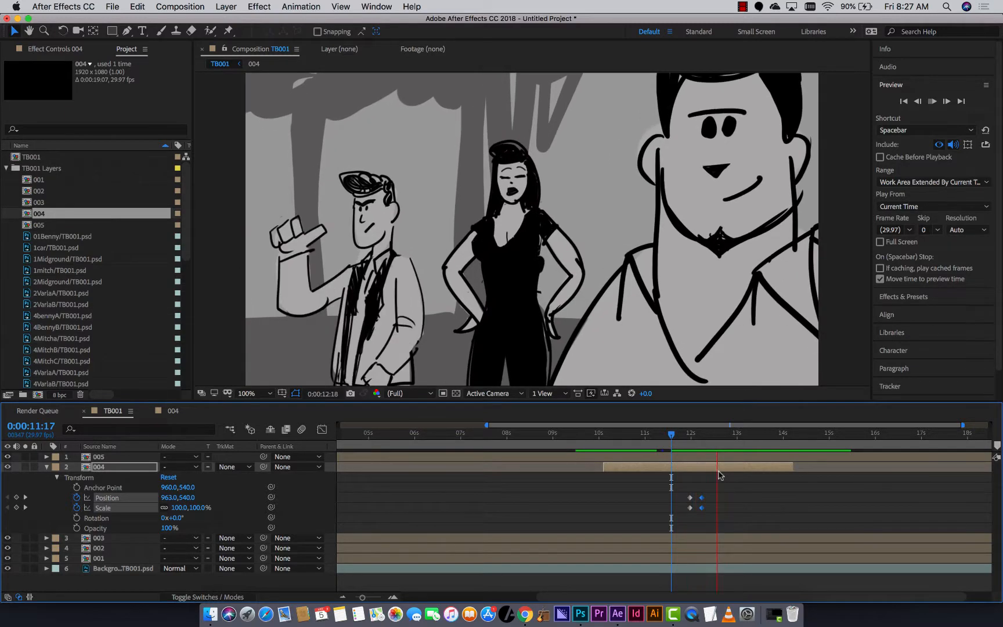
key("space")
Step: Apply Easy Ease Out to layer 004's starting position and scale keyframes
left_click_drag(702, 439, 680, 442)
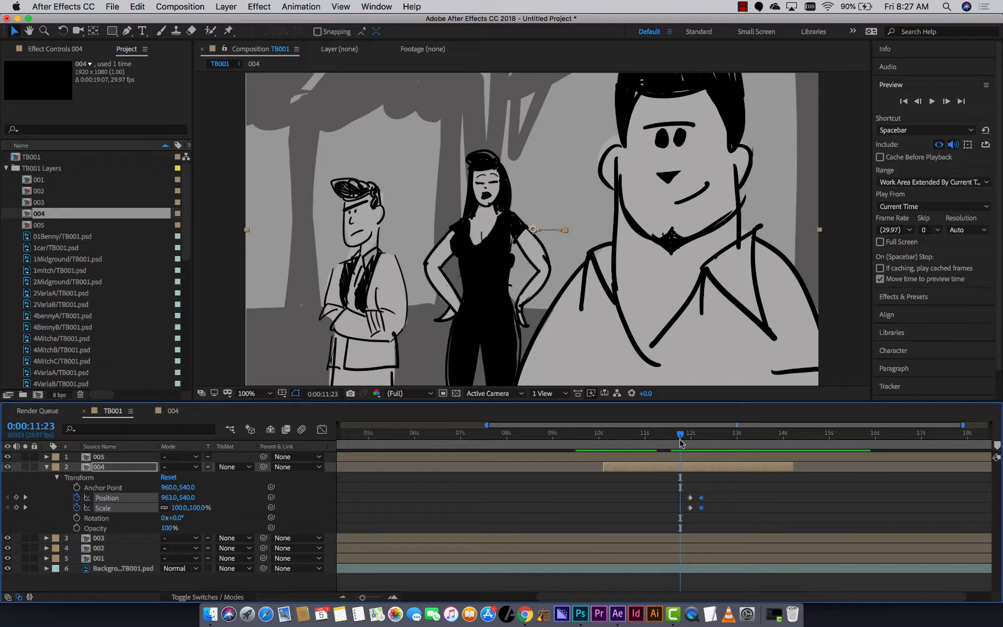
left_click(748, 475)
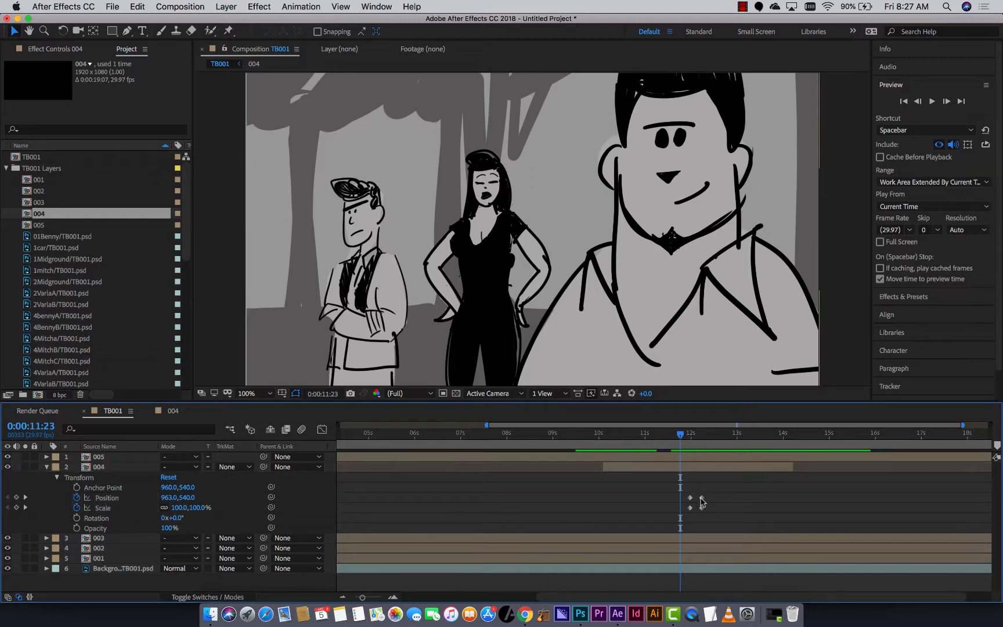
mouse_move(699, 498)
key("equal")
key("equal")
key("equal")
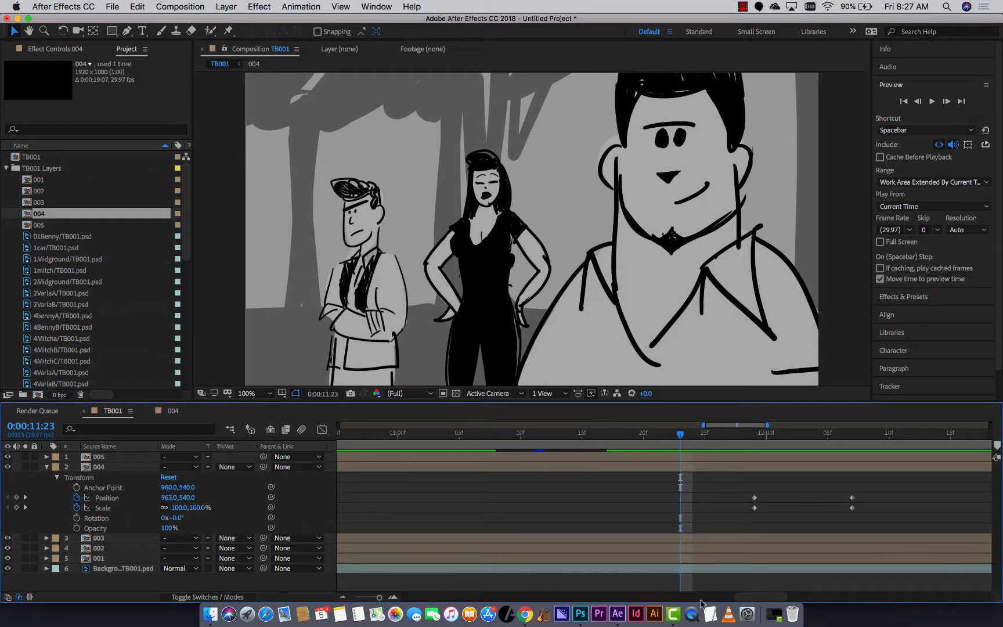
left_click_drag(748, 599, 758, 601)
left_click_drag(666, 485, 651, 519)
left_click_drag(783, 496, 754, 511)
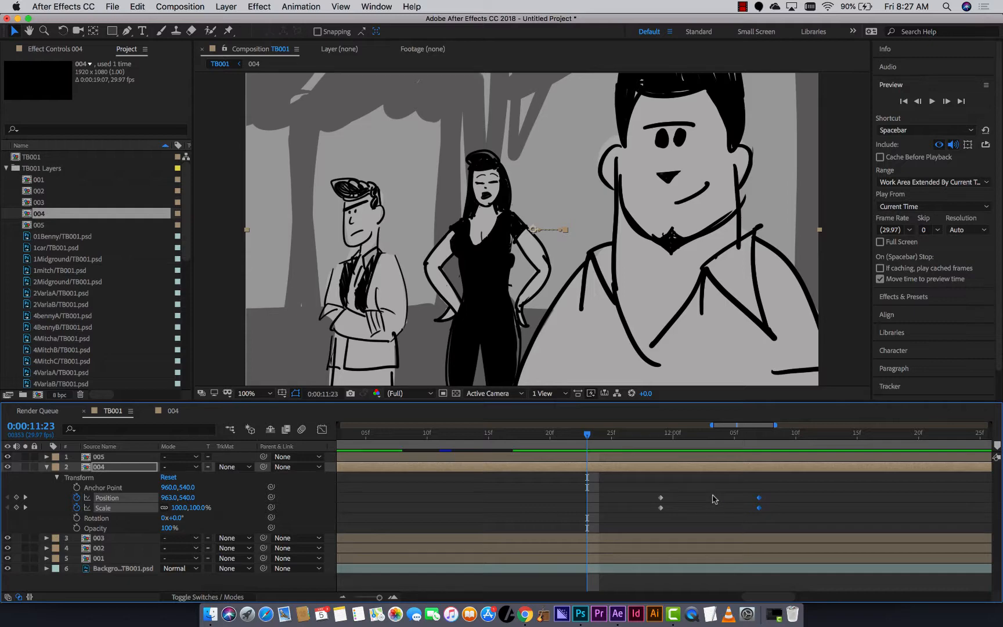
left_click_drag(690, 488, 650, 528)
right_click(659, 509)
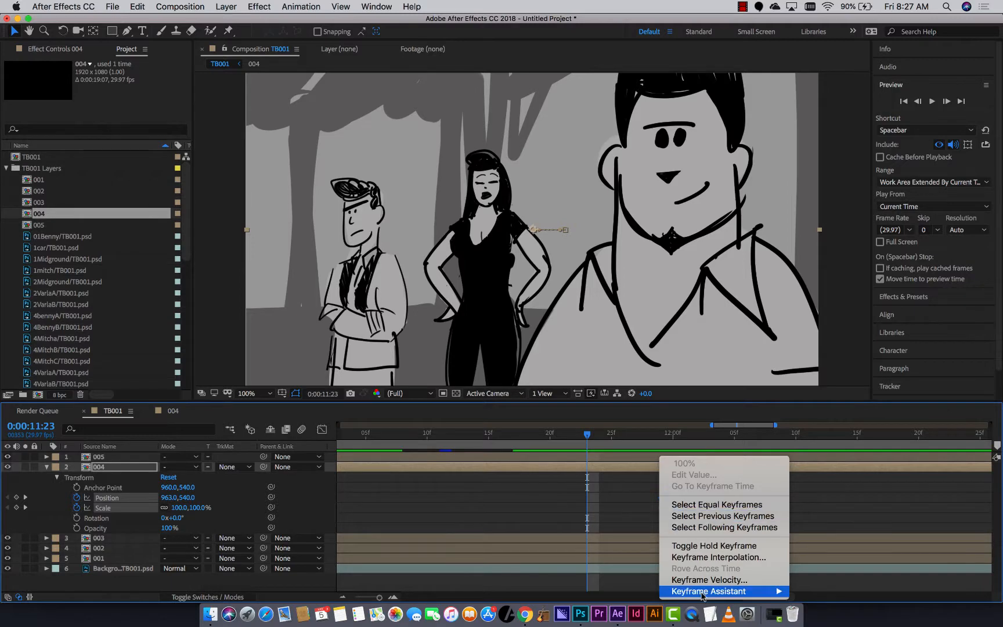
mouse_move(703, 596)
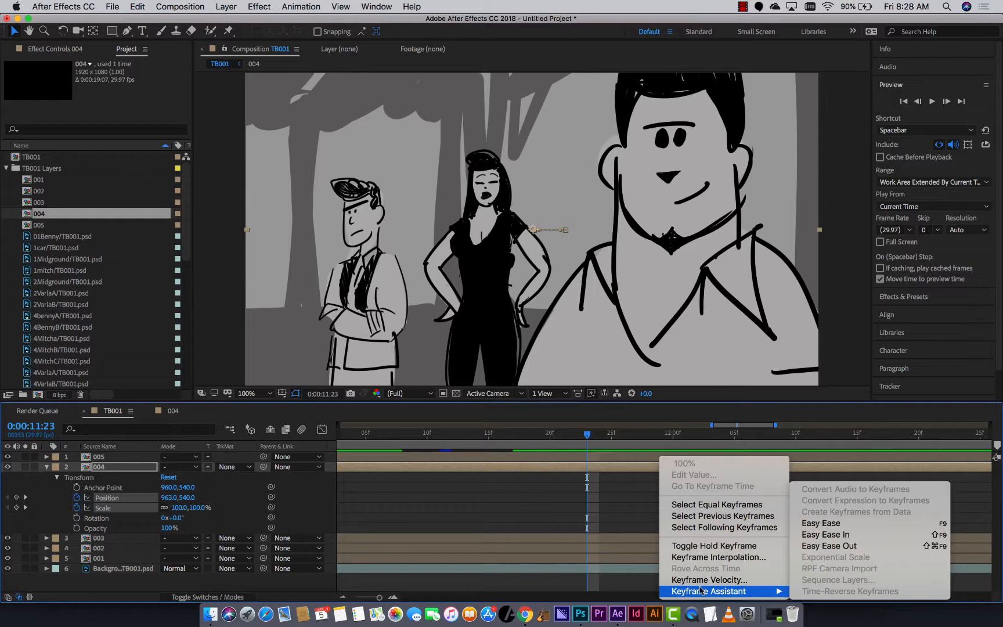
left_click(876, 548)
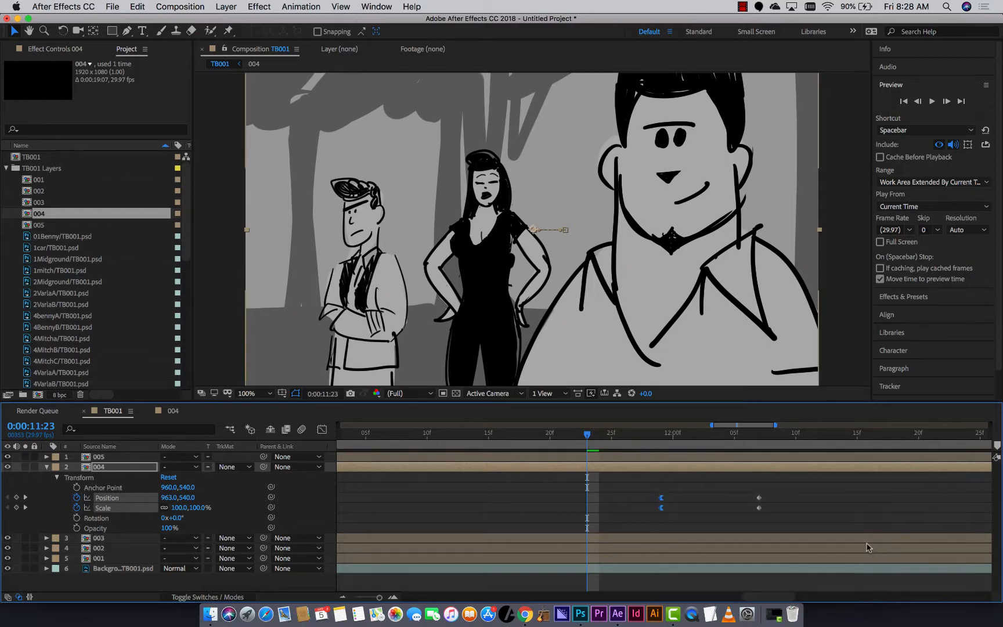
Step: Preview the eased move of layer 004, undo the Easy Ease Out, and replay the move without easing for comparison
left_click(575, 435)
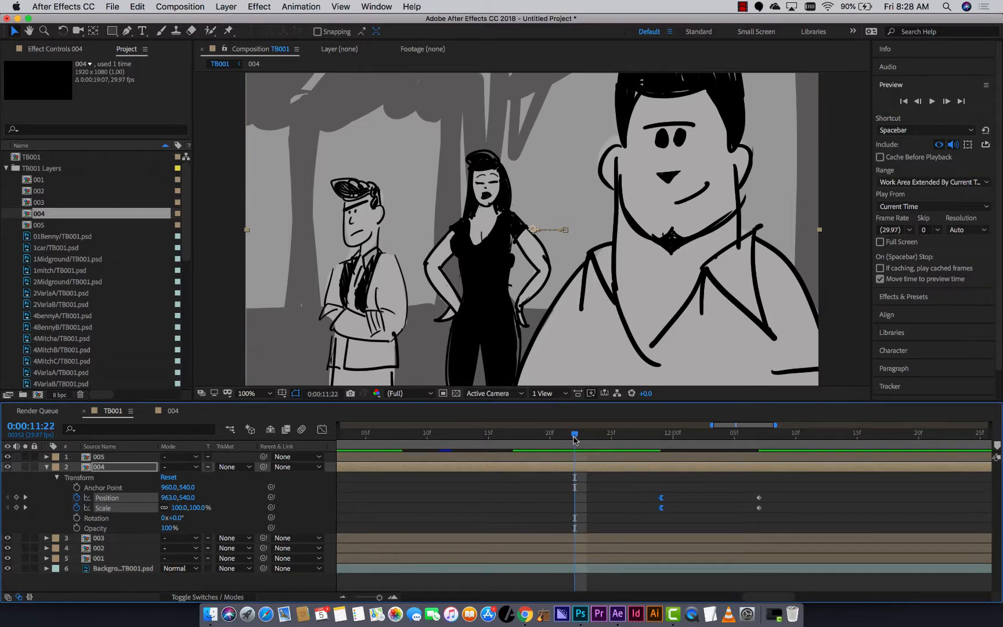
key("space")
key("space")
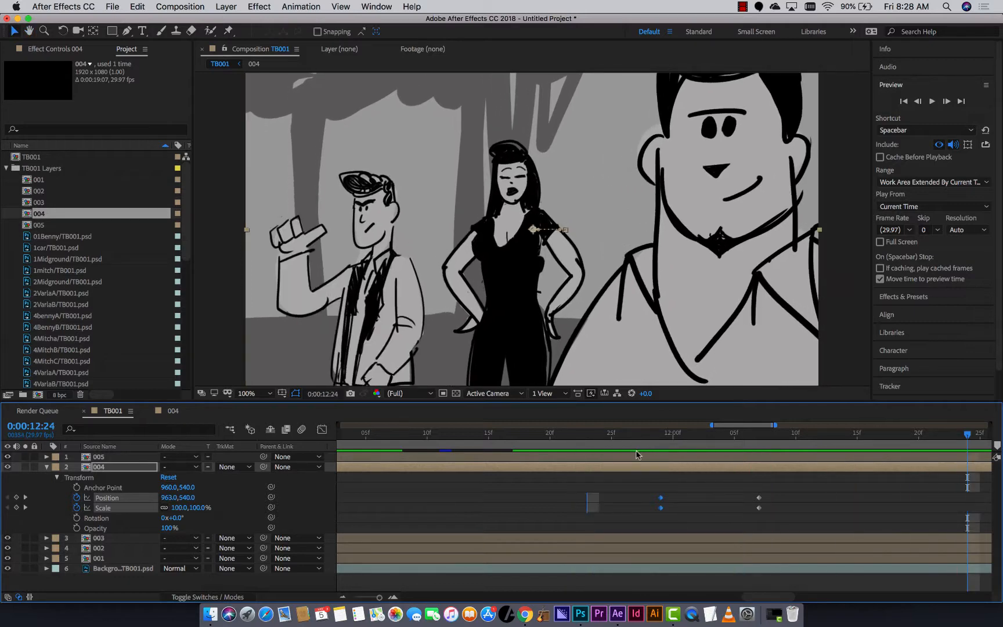
left_click(635, 434)
key("space")
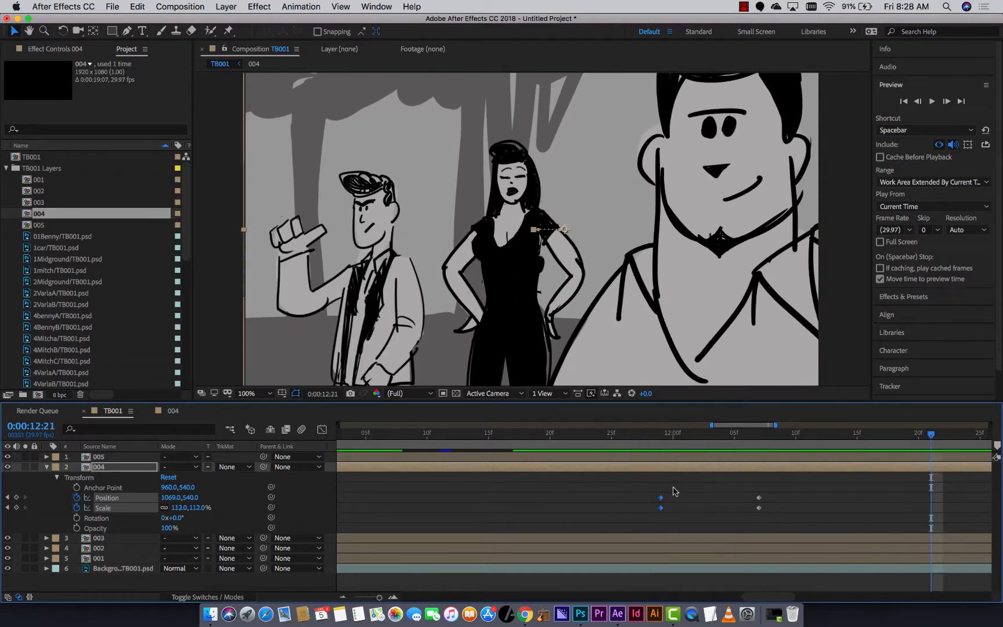
Step: Reapply Easy Ease Out to layer 004's starting position and scale keyframes and preview the move from 0:00:11:21
left_click_drag(677, 489, 656, 510)
right_click(662, 509)
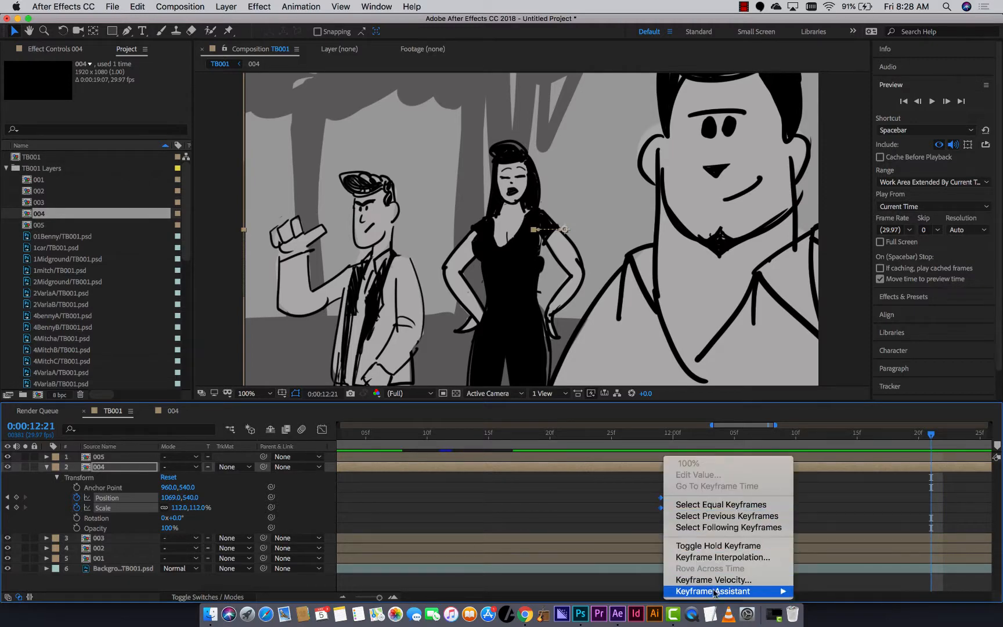
mouse_move(754, 591)
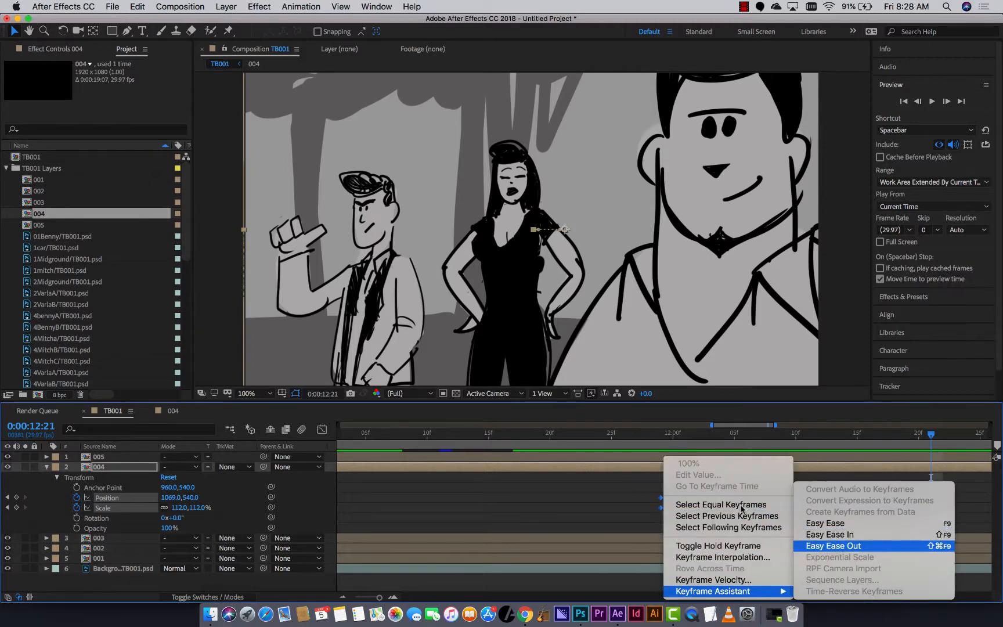
left_click(837, 546)
left_click_drag(614, 435, 566, 433)
key("space")
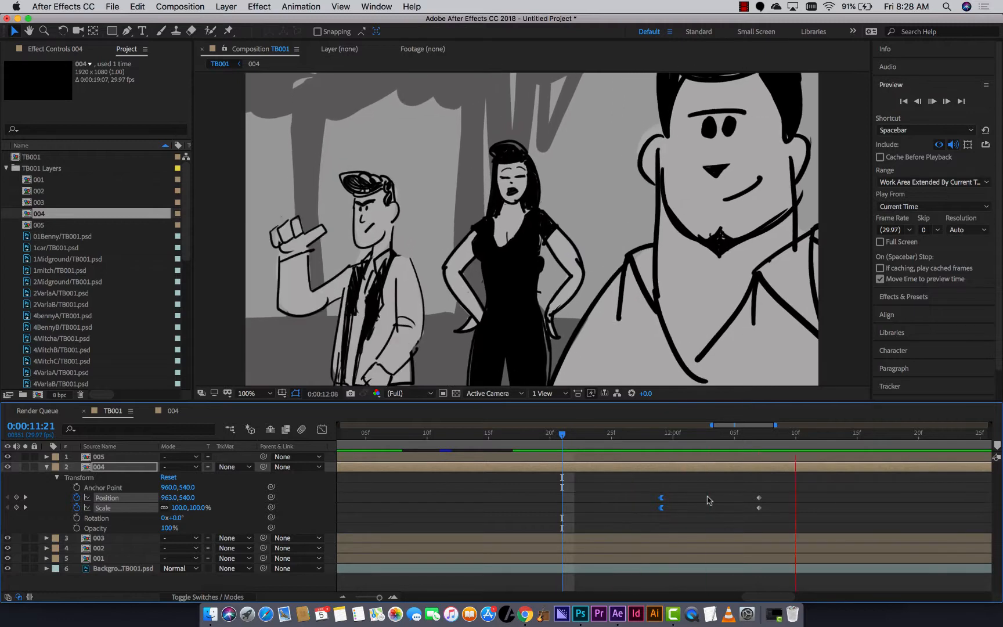
key("space")
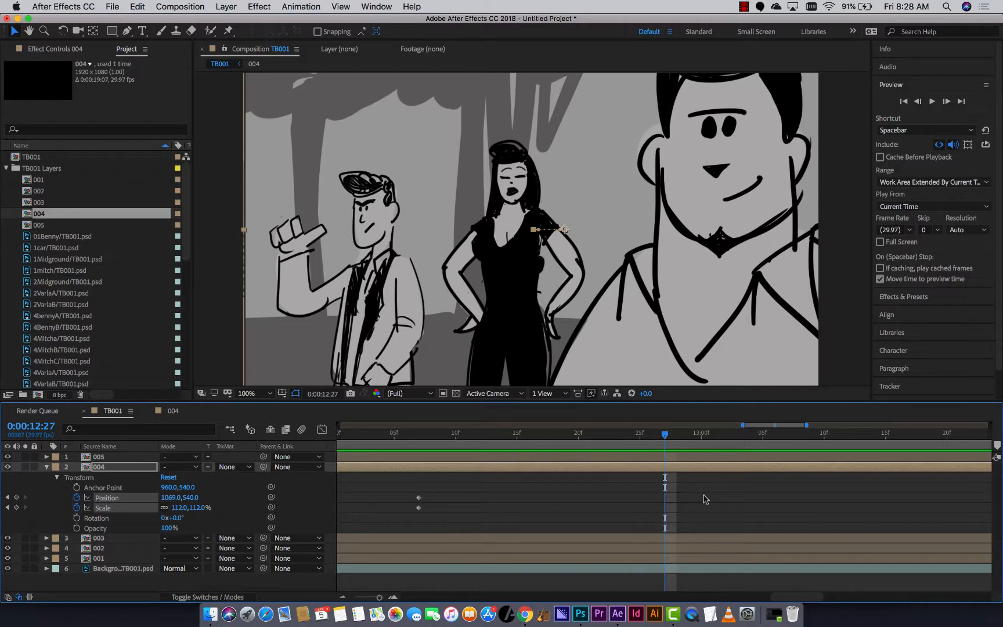
Step: Remove all position and scale keyframes from layer 004
key("minus")
key("minus")
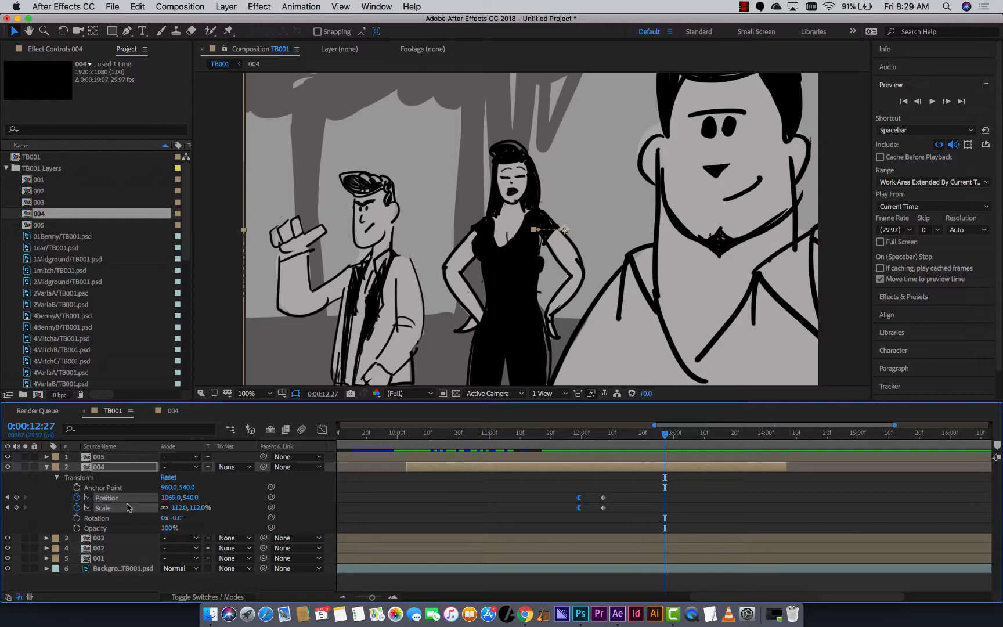
left_click(77, 497)
left_click(77, 508)
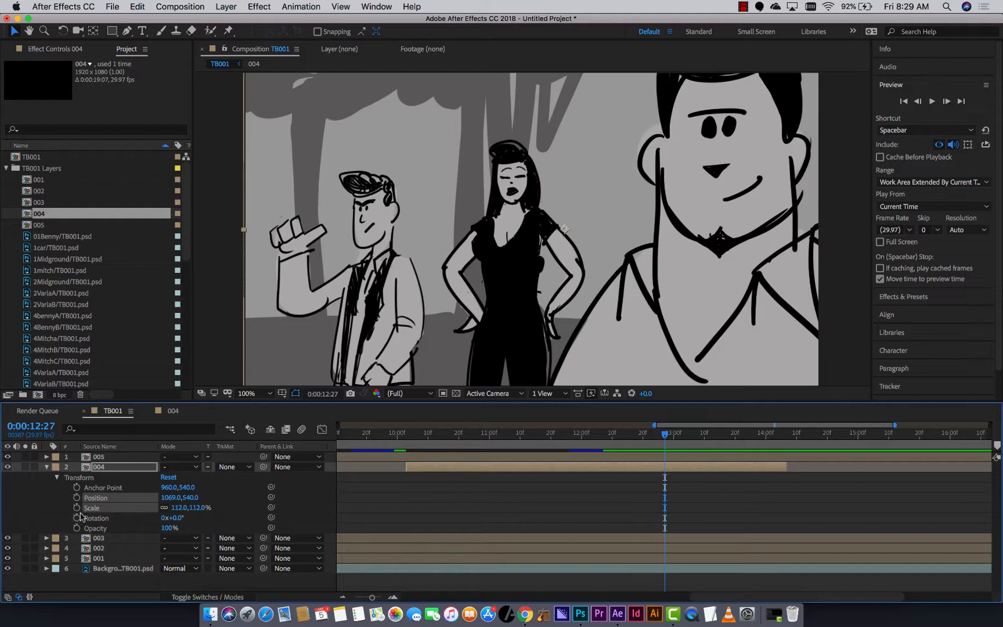
Step: Set layer 004's position to 960, 540 and its scale to 100%
left_click(172, 498)
type("960")
key("Tab")
type("540")
key("Return")
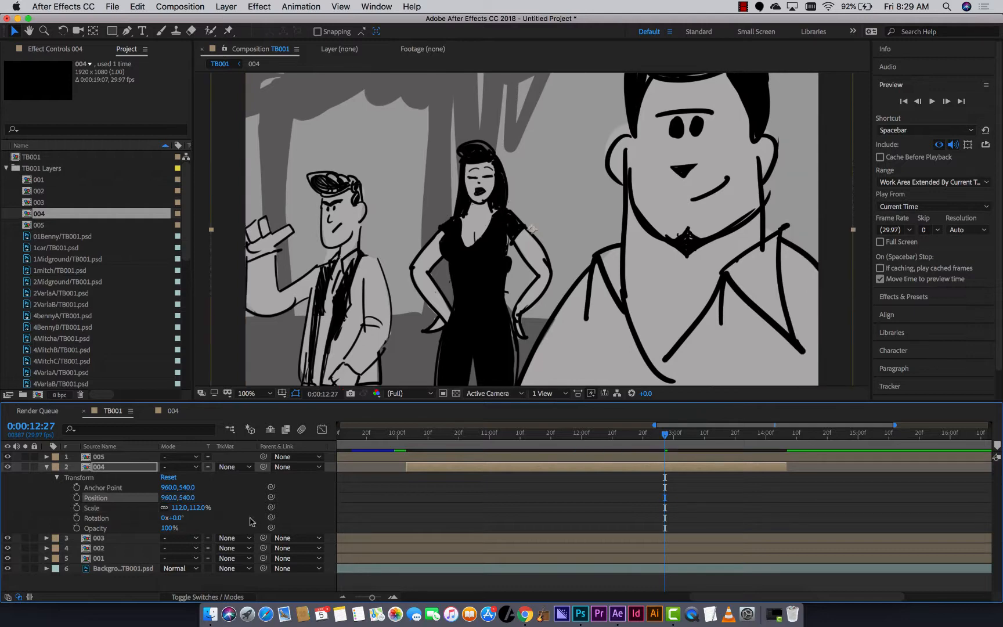
left_click(178, 507)
type("100")
key("Return")
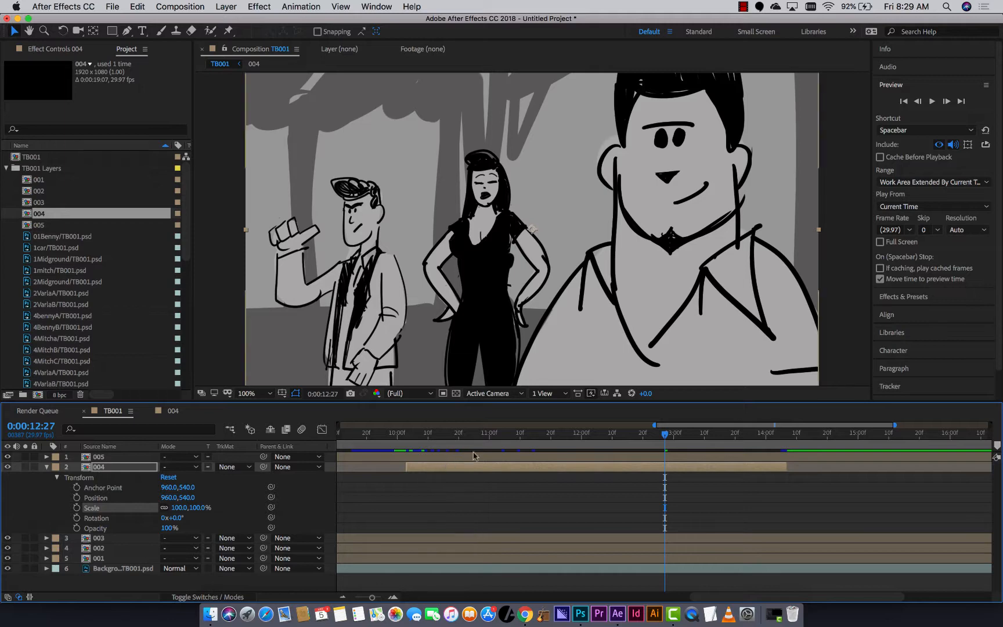
Step: Animate layer 004's position from 415, 540 at 0:00:10:03 to 960, 540 at about 0:00:11:03 and preview the slide
left_click_drag(500, 435, 434, 444)
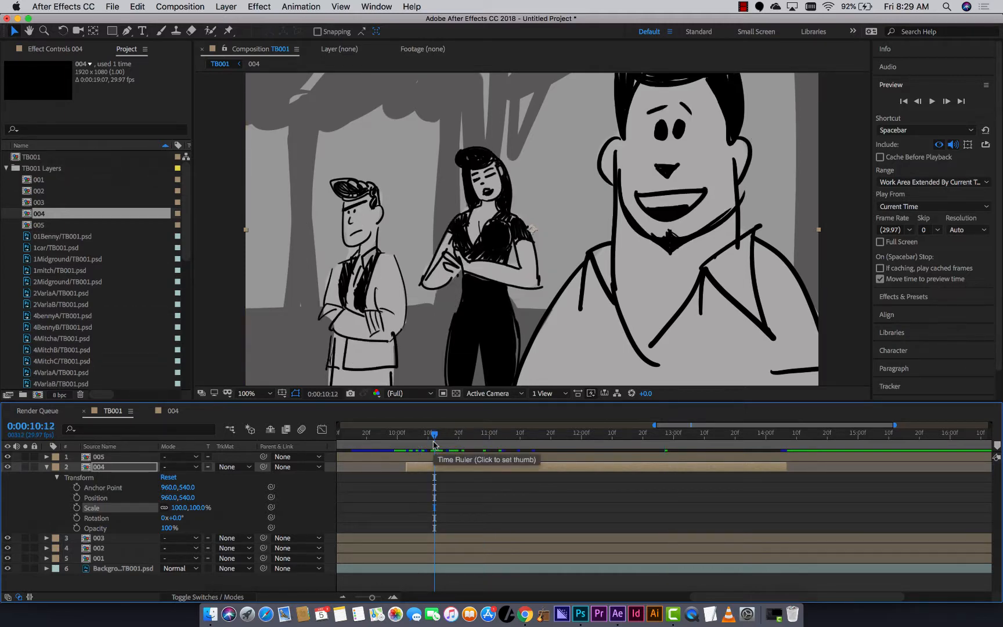
left_click_drag(434, 442, 410, 439)
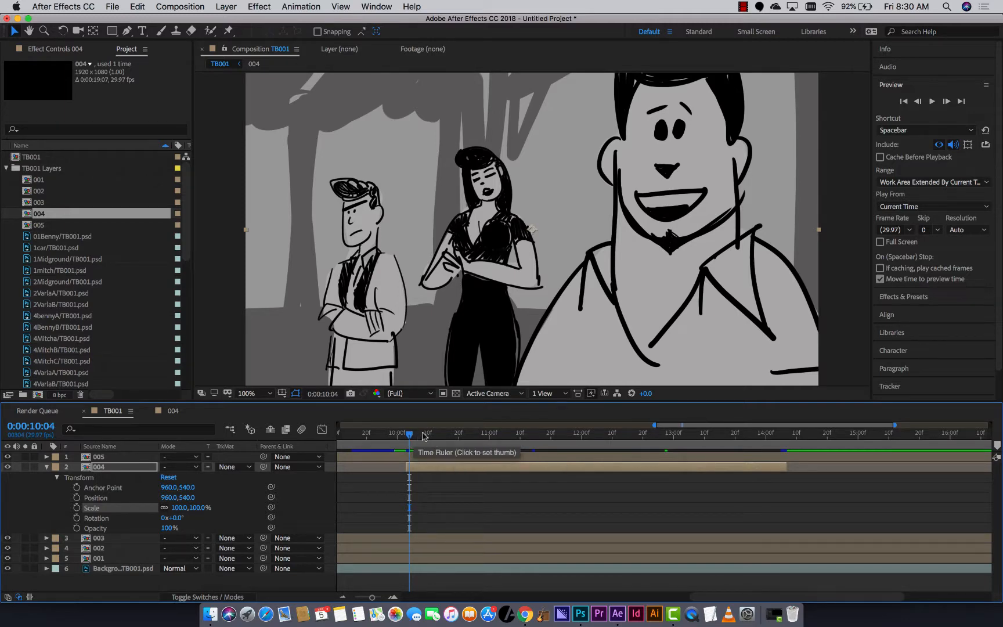
left_click_drag(411, 437, 440, 437)
left_click_drag(442, 437, 405, 477)
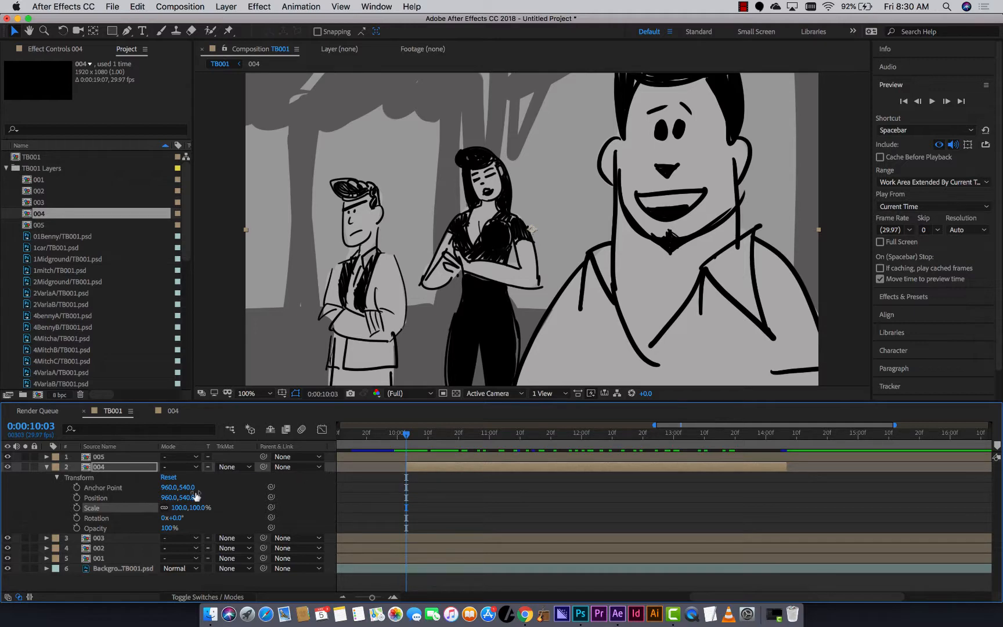
left_click(77, 498)
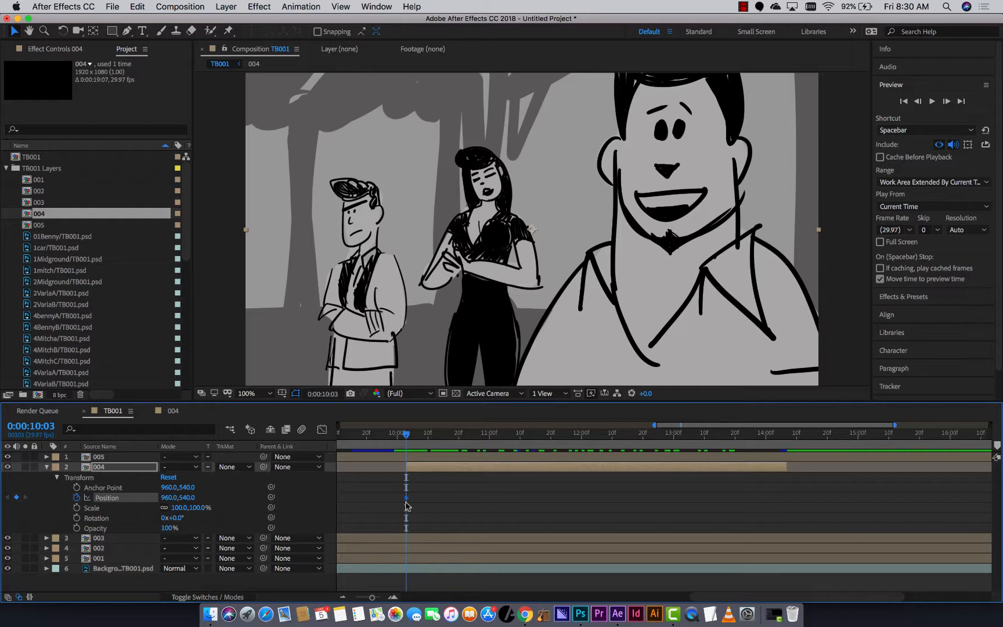
mouse_move(407, 501)
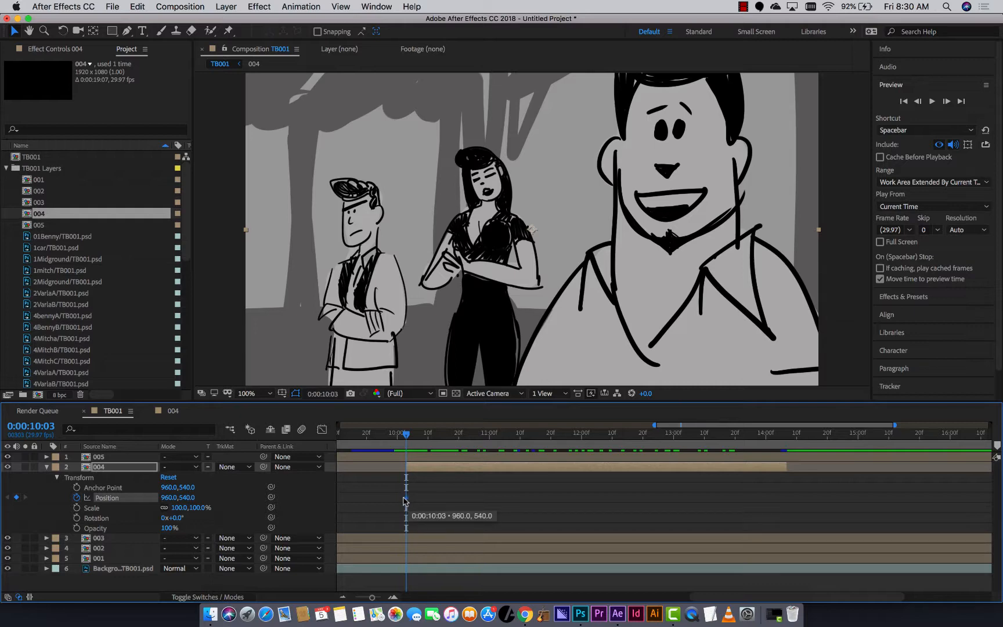
left_click_drag(405, 496, 497, 499)
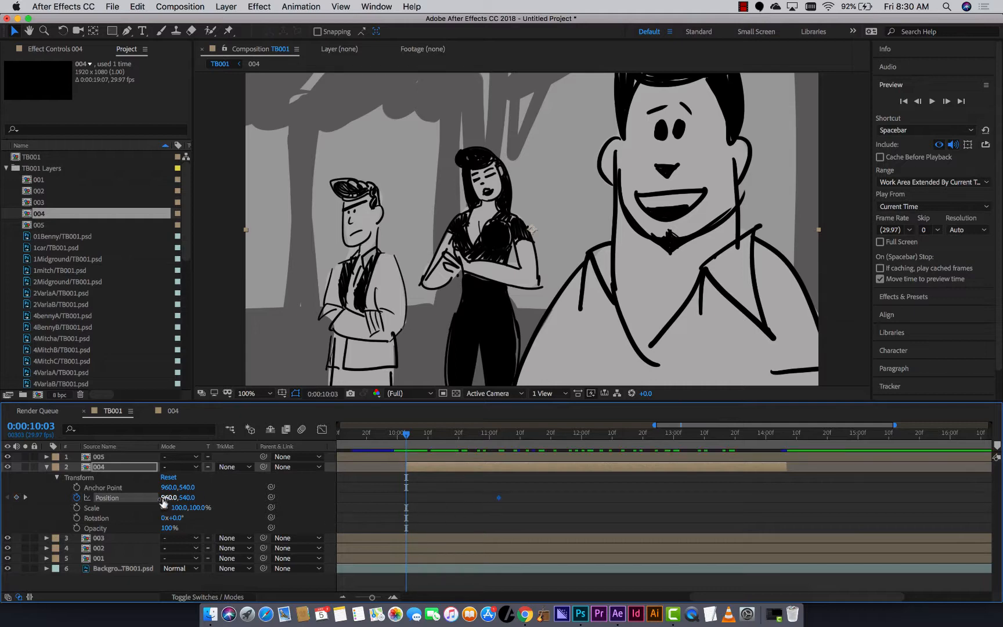
left_click_drag(168, 498, 18, 508)
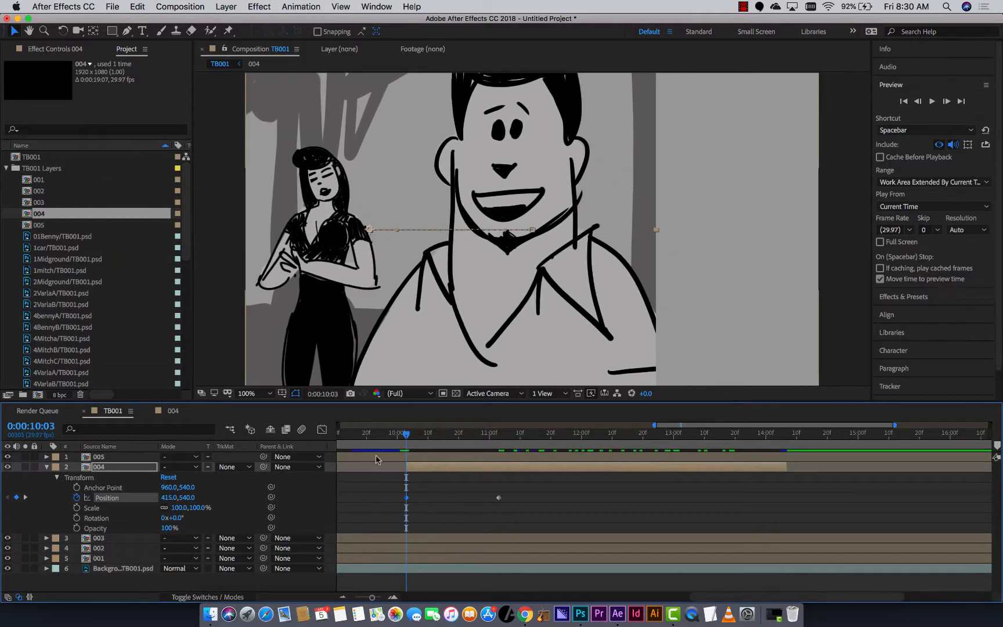
left_click(375, 437)
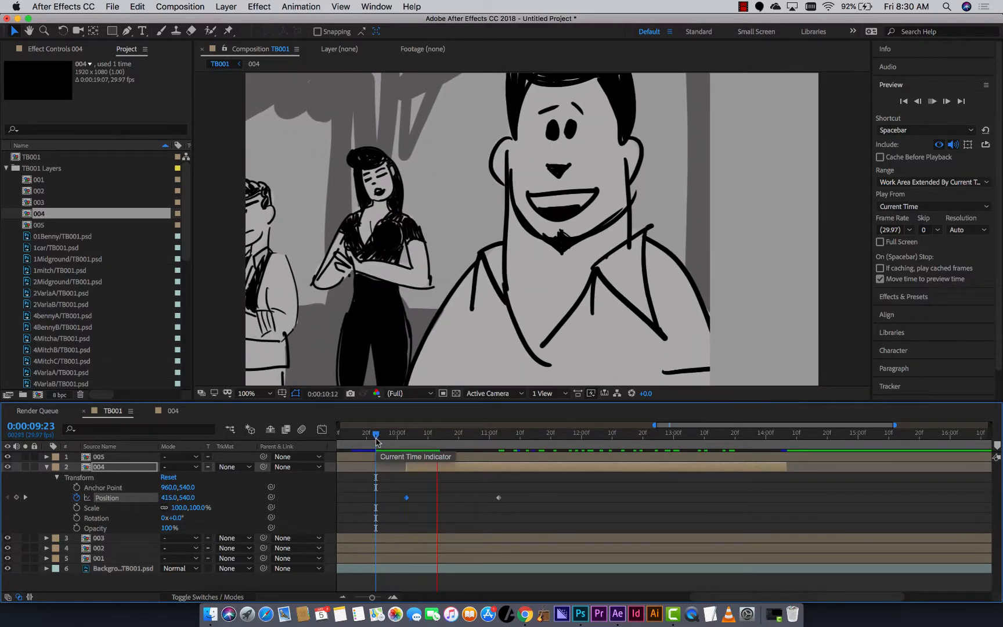
key("space")
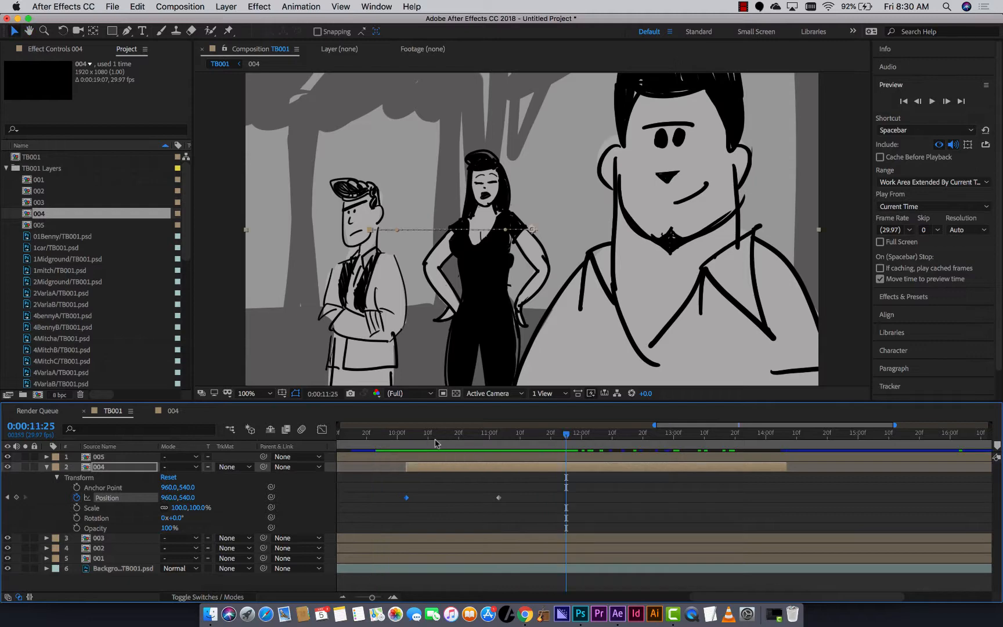
Step: Apply Easy Ease Out to layer 004's ending position keyframe and preview the slide from 0:00:09:19
left_click_drag(434, 439, 376, 439)
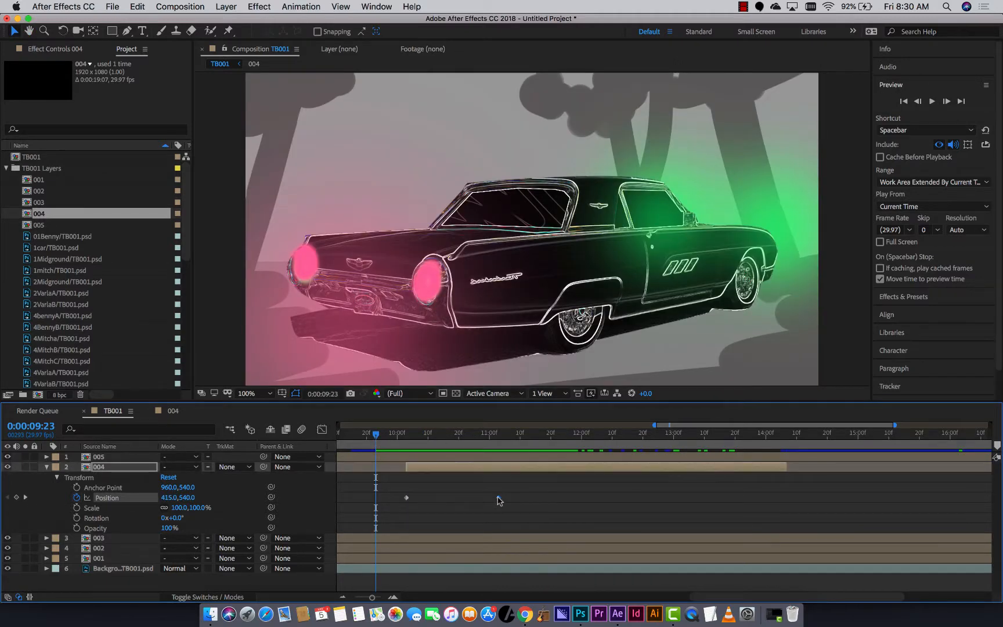
right_click(498, 498)
mouse_move(566, 591)
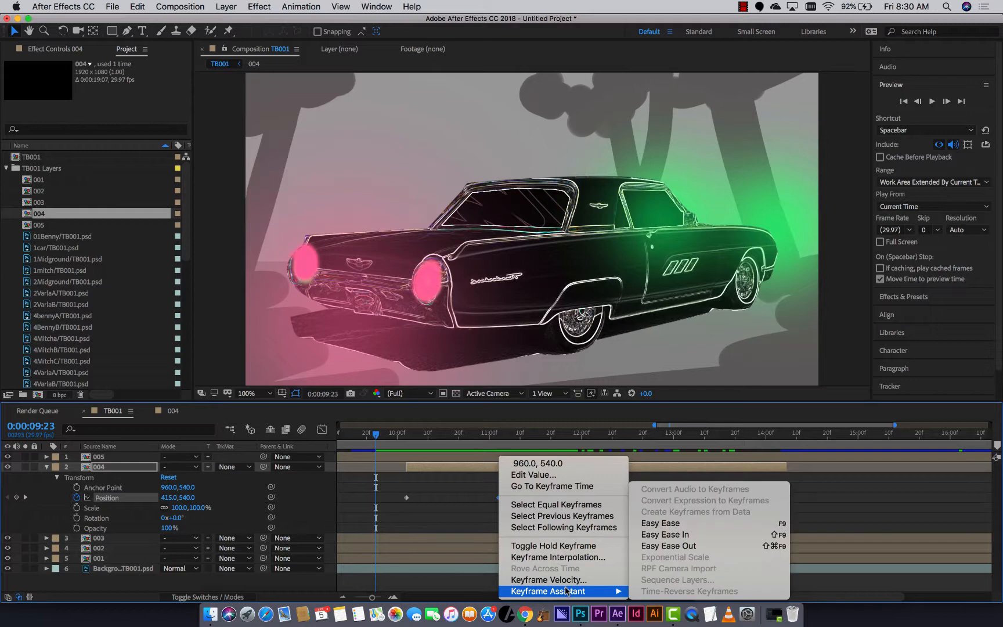
left_click(674, 549)
left_click(365, 434)
key("space")
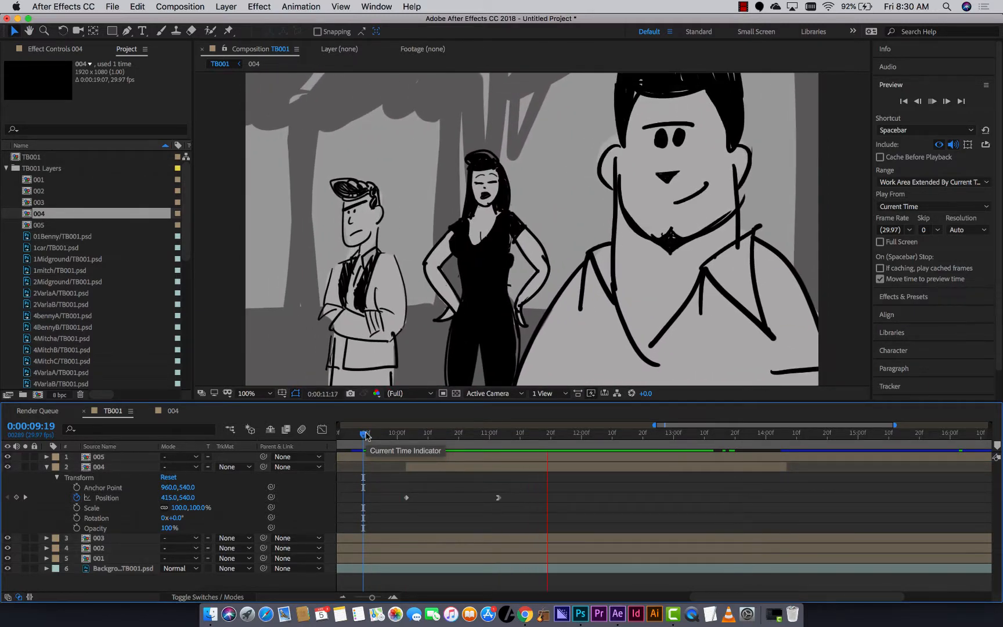
key("space")
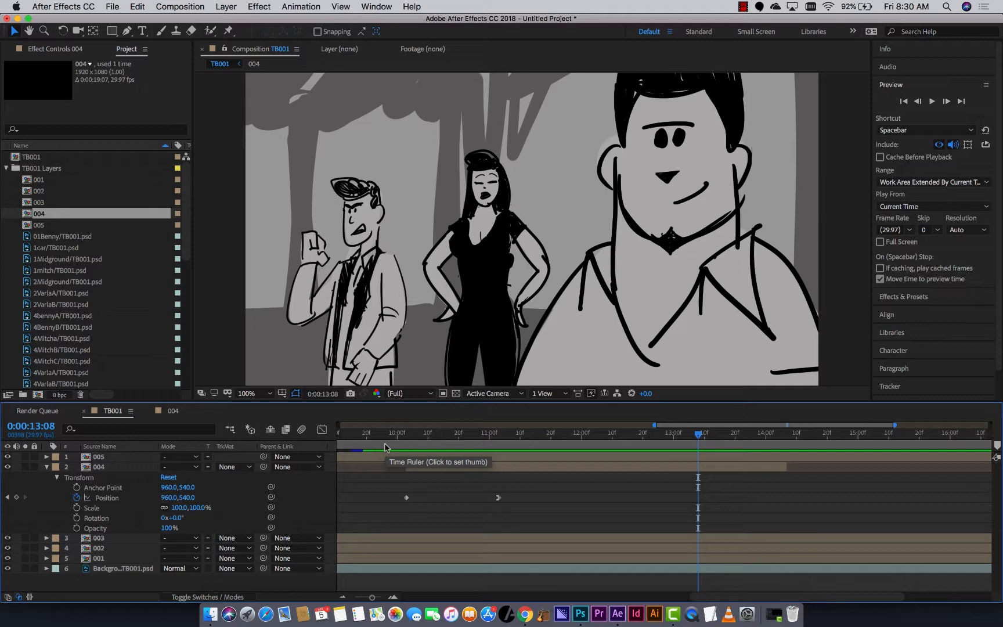
Step: Move layer 004's ending position keyframe to about 0:00:11:07 and preview the slower slide from 0:00:09:24
left_click_drag(498, 497, 512, 497)
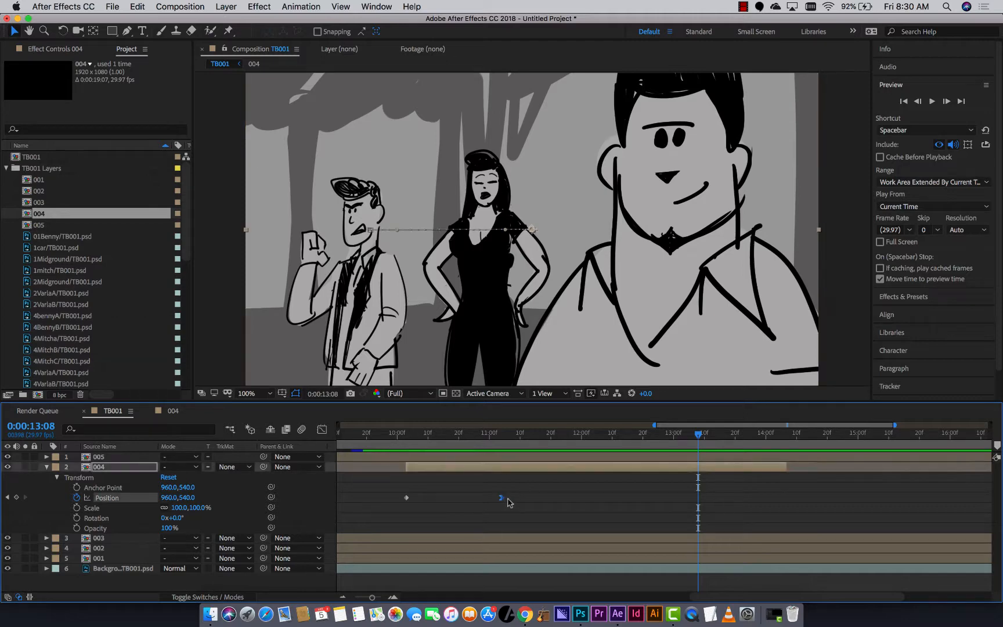
left_click(379, 432)
key("space")
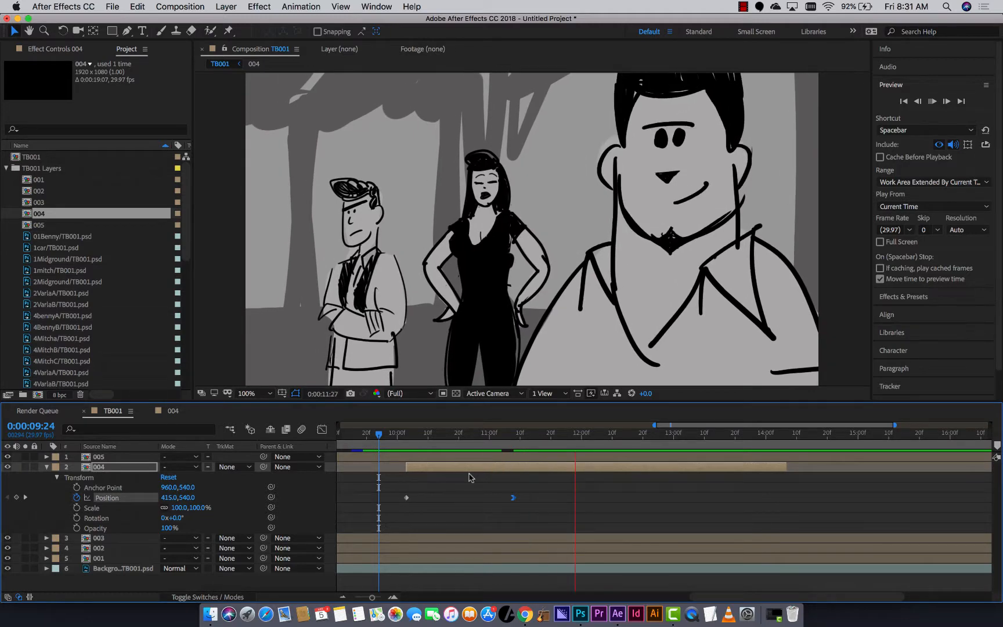
key("space")
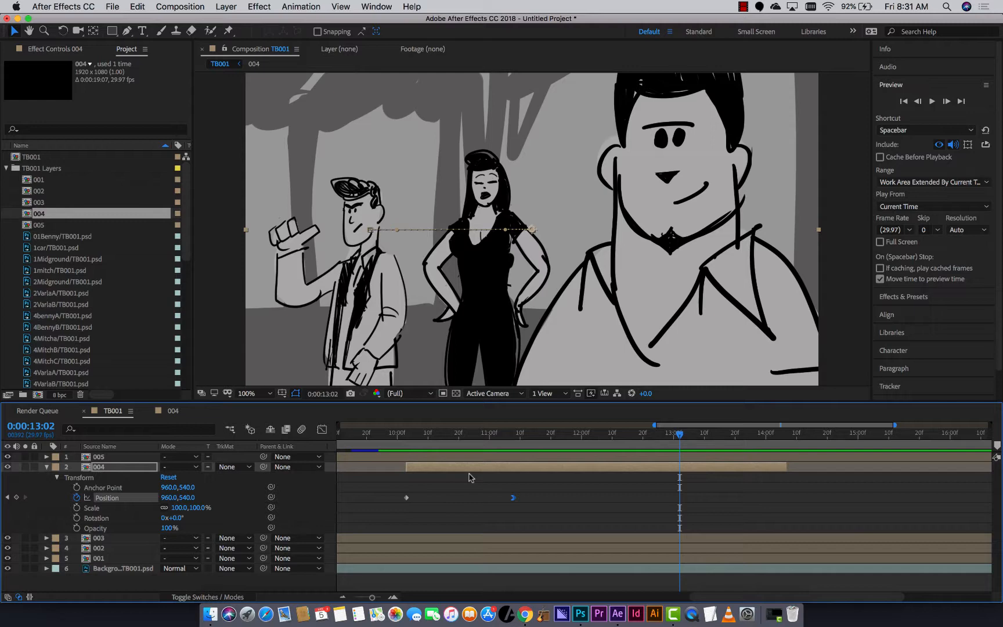
Step: Undo the slide-in changes made to layer 004's position keyframes
key("super+z")
key("super+z")
key("super+z")
key("super+z")
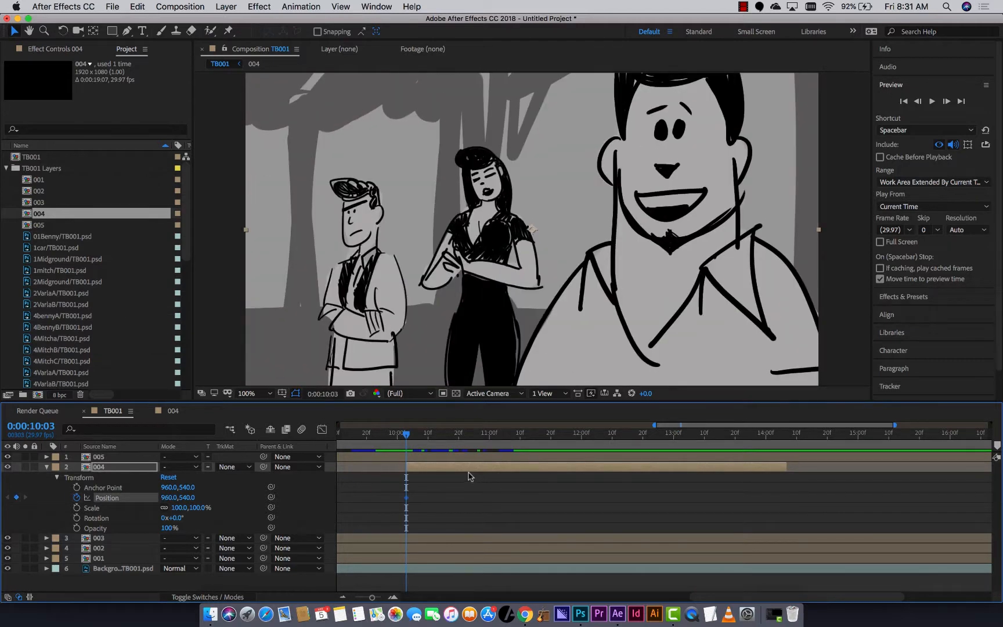
Step: Review the character layers' timing inside composition 004 between 0:00:10:03 and 0:00:12:00, and return to composition TB001
left_click(177, 415)
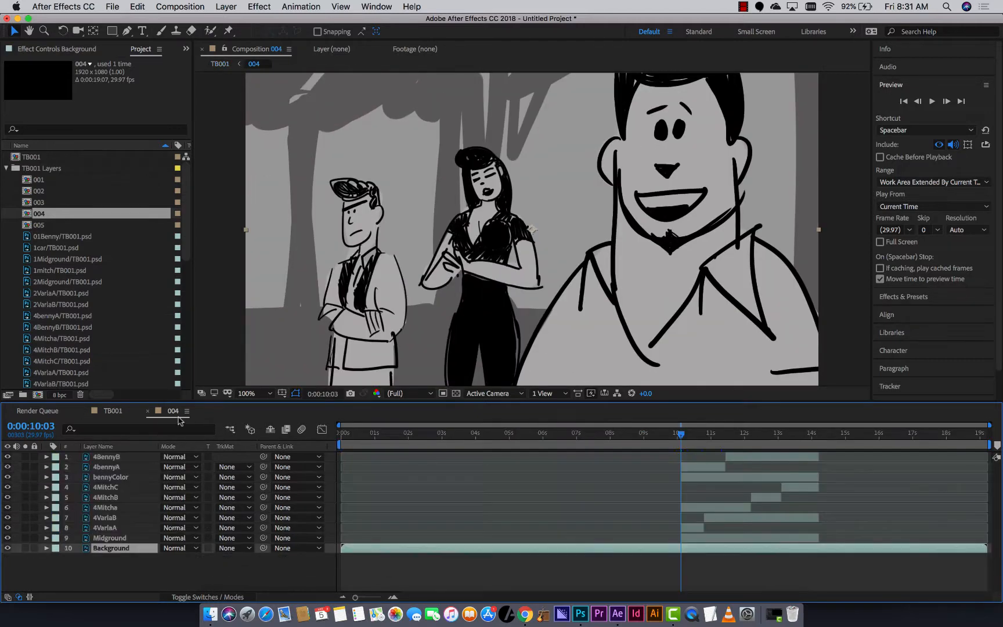
left_click_drag(677, 437, 744, 451)
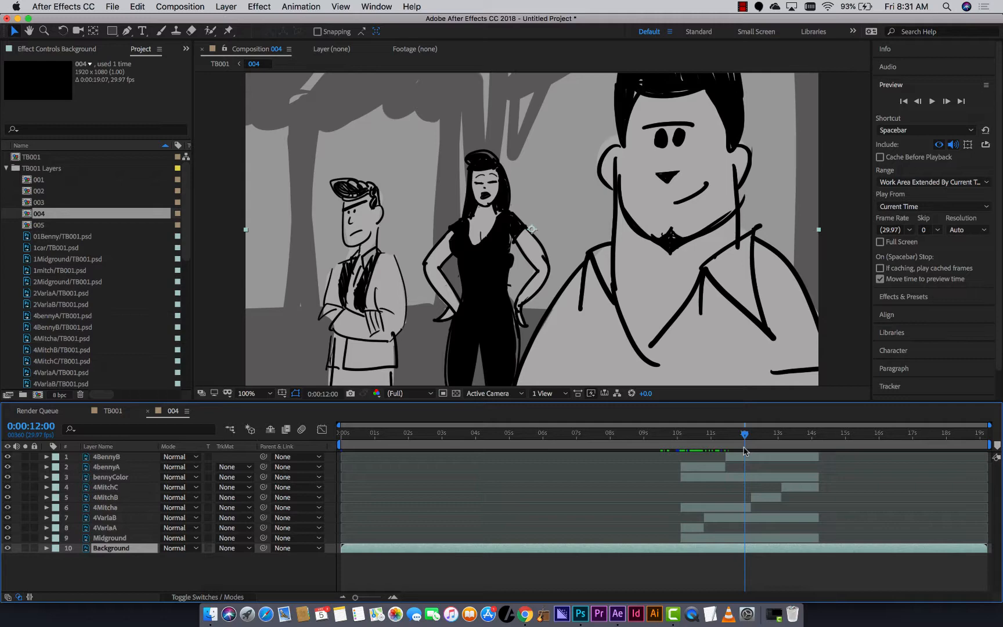
left_click_drag(708, 437, 682, 439)
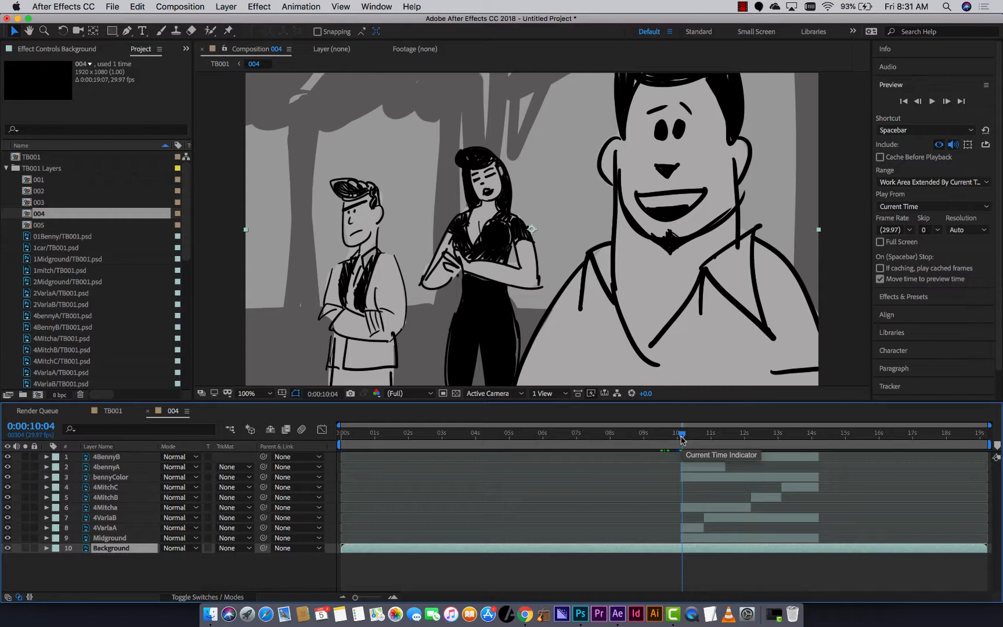
left_click(112, 411)
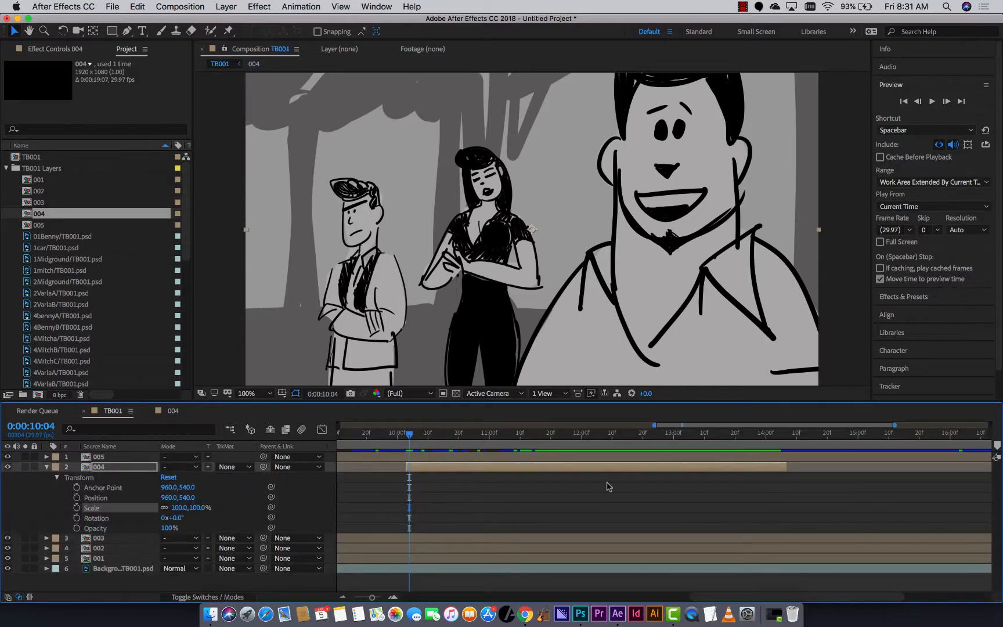
Step: Open composition 005, paste the Background layer at 0:00:00:00, and place it at the bottom of the layer stack
double_click(98, 457)
left_click_drag(830, 436, 869, 449)
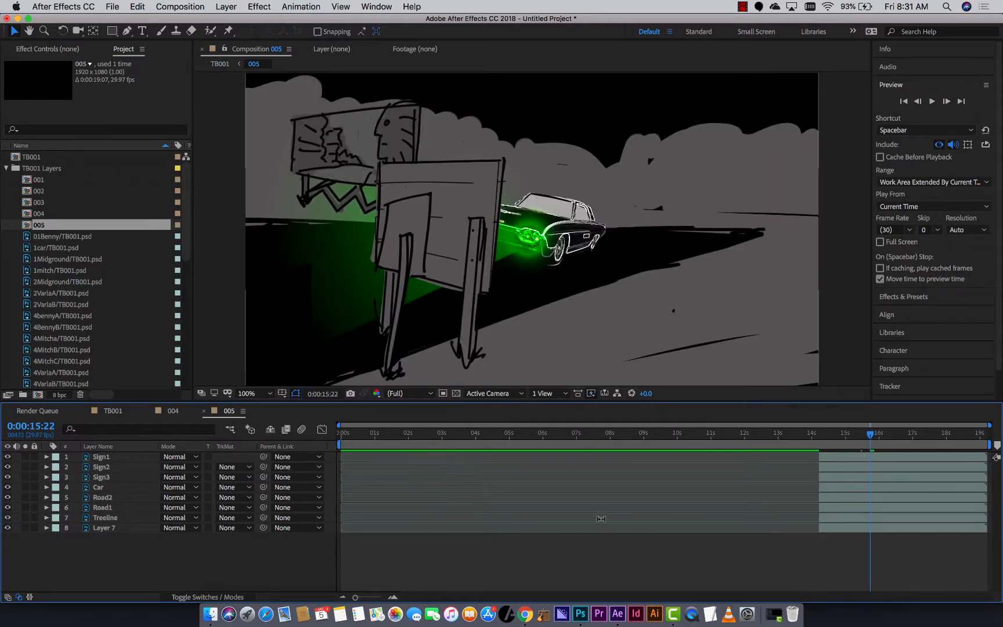
left_click_drag(352, 436, 321, 442)
key("super+v")
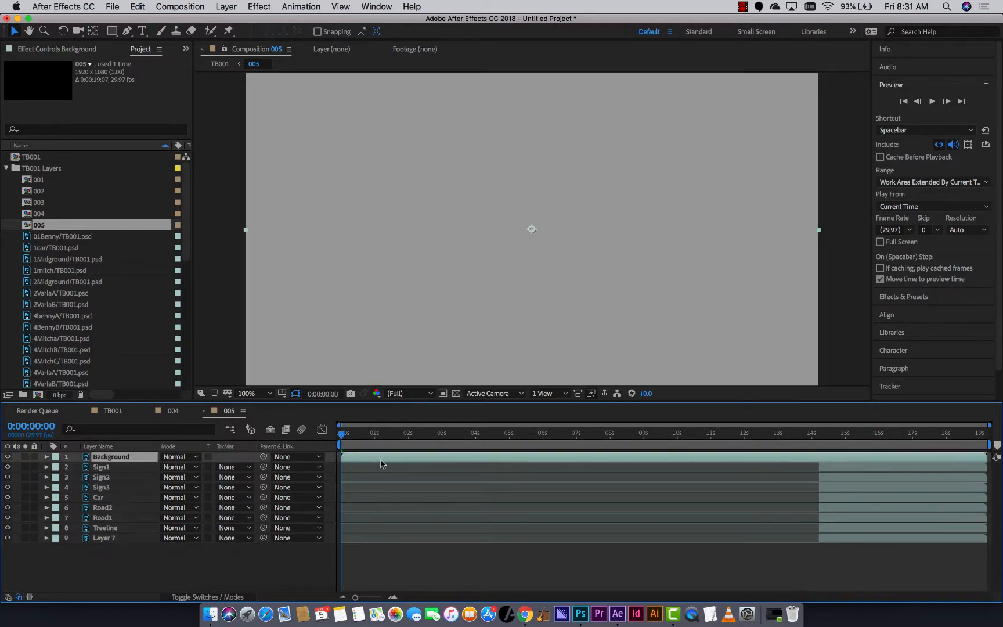
left_click_drag(102, 456, 105, 545)
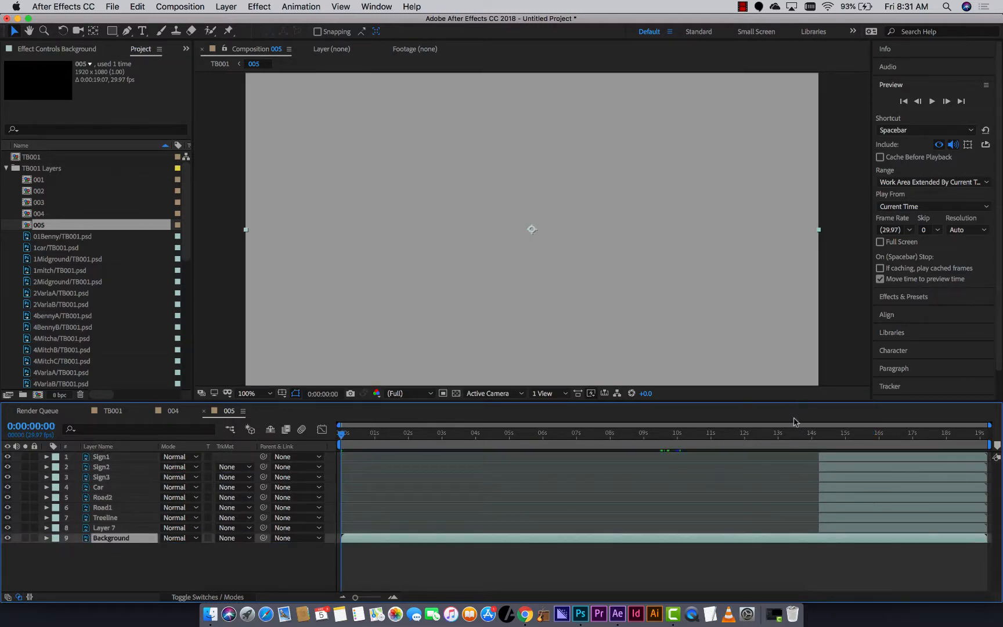
Step: At 0:00:15:16 in composition 005, toggle the visibility of Sign1, Sign2, Sign3 and Car in turn to identify their artwork
left_click_drag(818, 435, 864, 516)
left_click(102, 457)
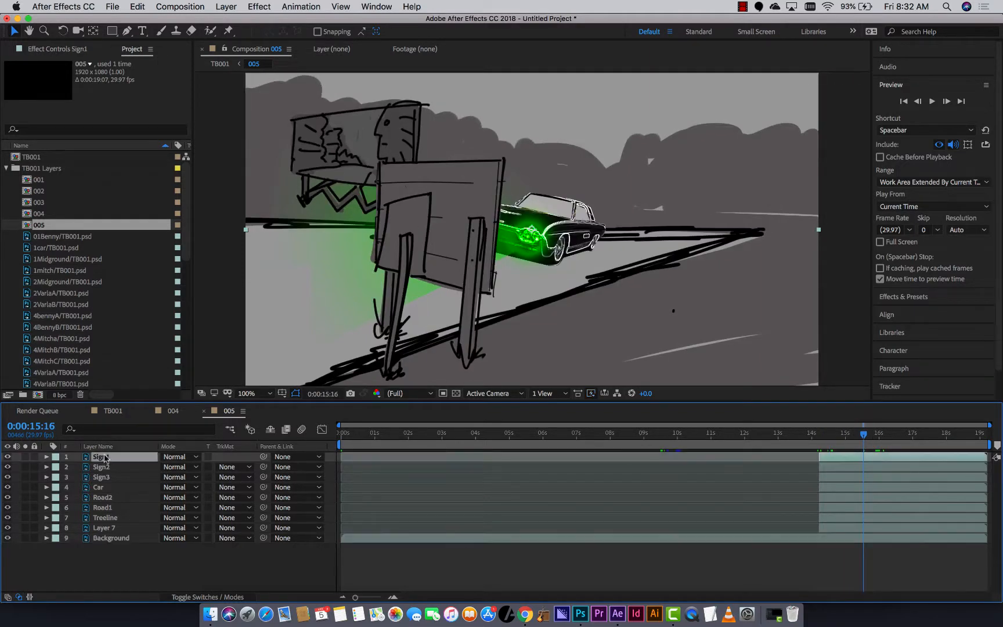
left_click(8, 457)
left_click(7, 457)
left_click(8, 468)
left_click(7, 467)
left_click(8, 477)
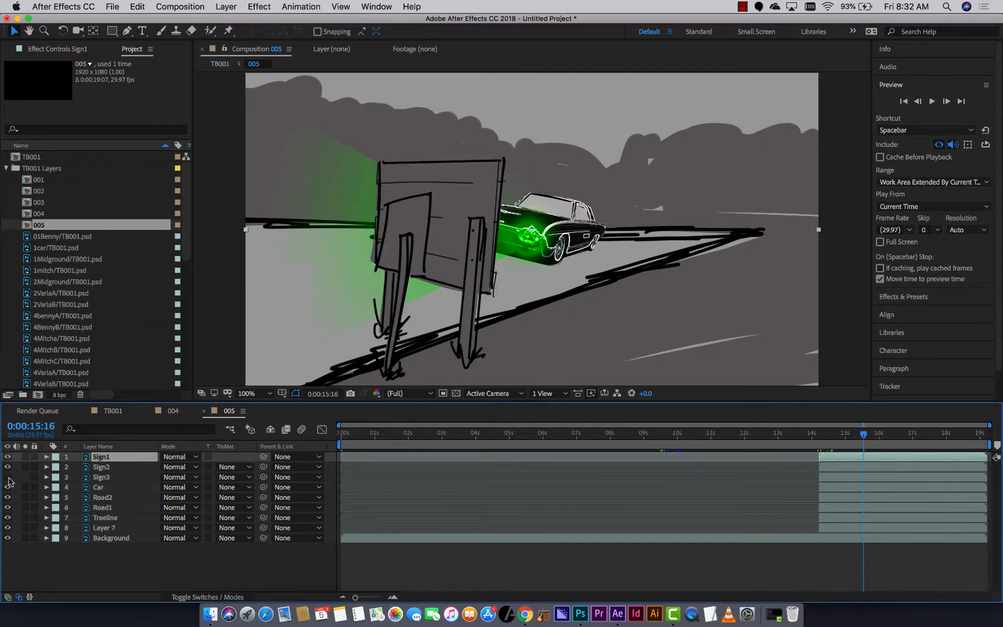
left_click(8, 477)
left_click(7, 487)
left_click(7, 488)
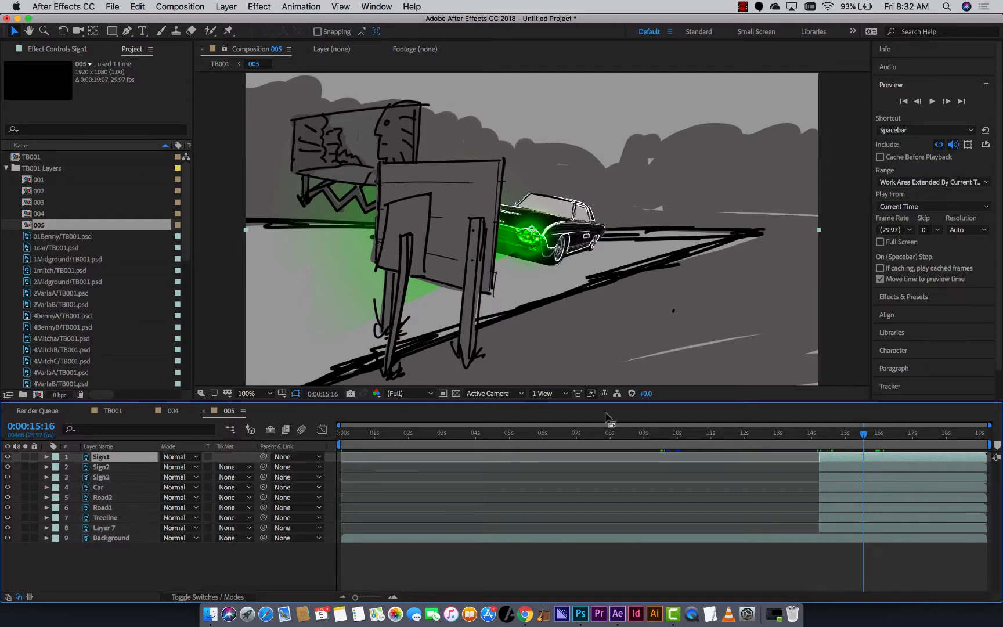
Step: At 0:00:14:10, hide the Road2 layer in composition 005 and toggle Road1's visibility off and back on
left_click_drag(835, 435, 824, 436)
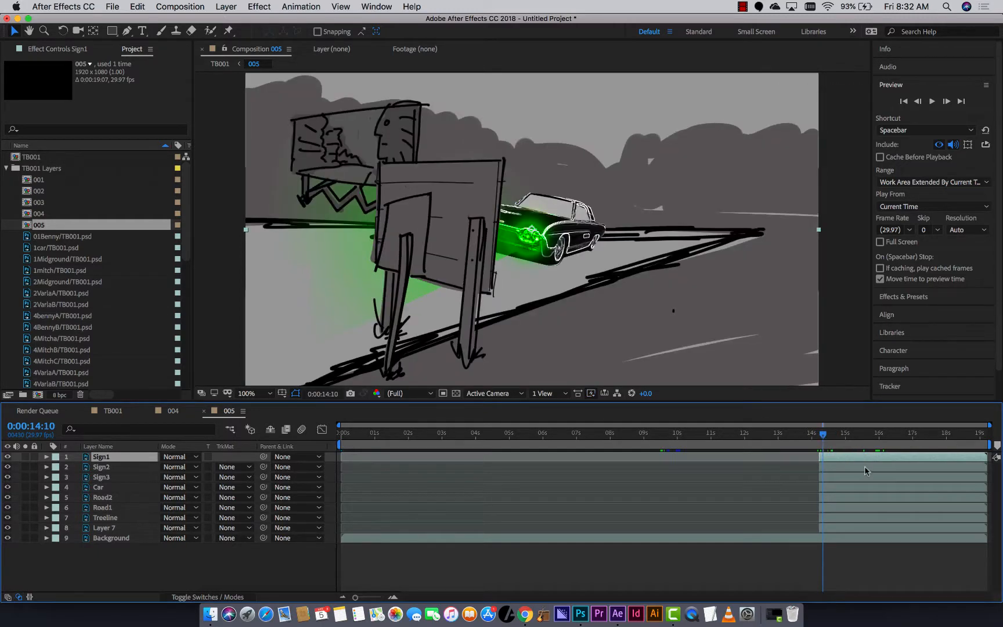
key("equal")
key("equal")
key("equal")
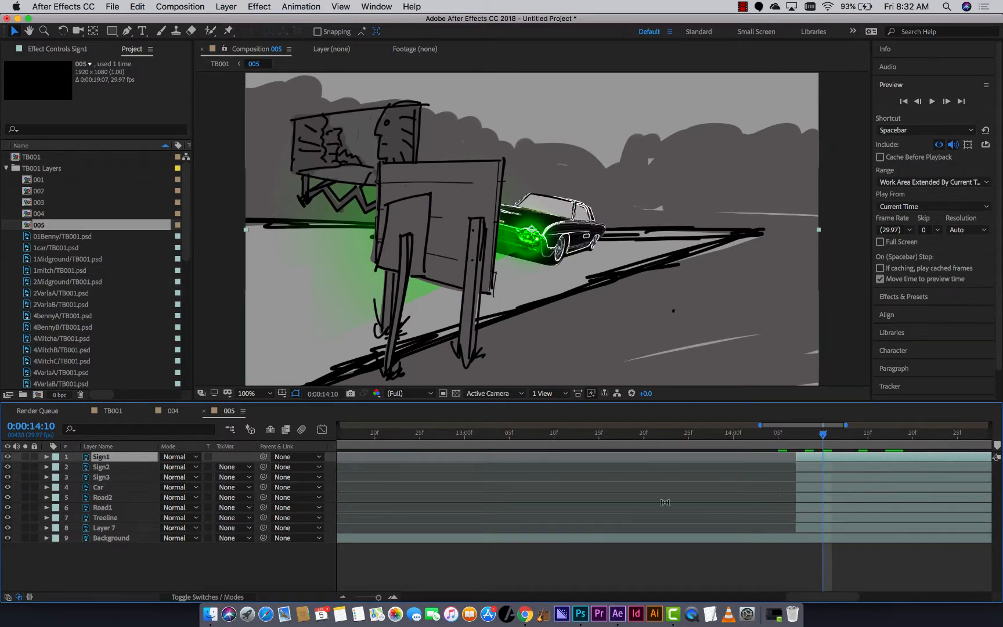
left_click(7, 497)
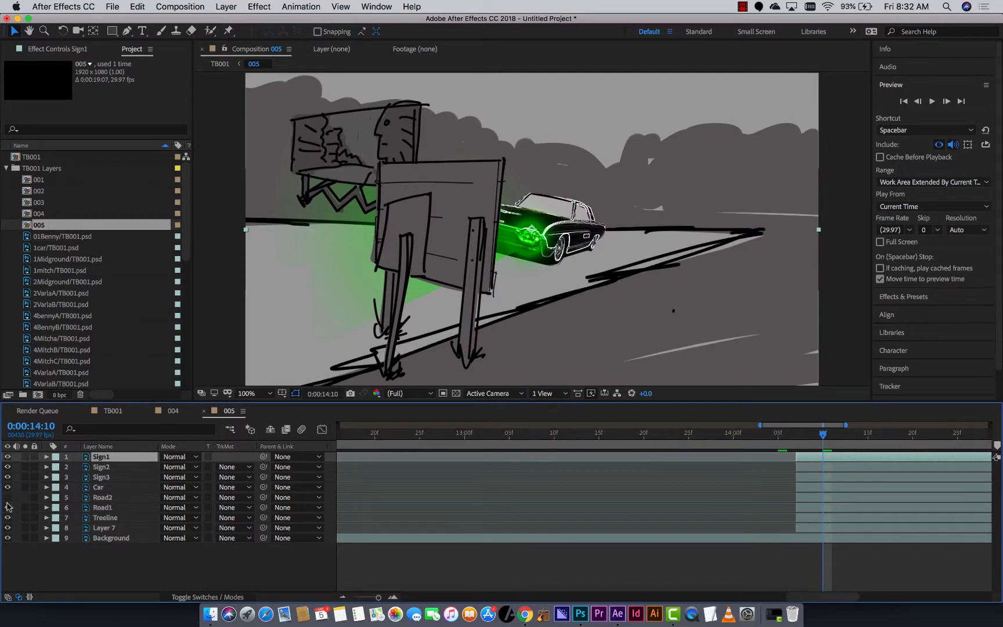
left_click(7, 507)
left_click(7, 508)
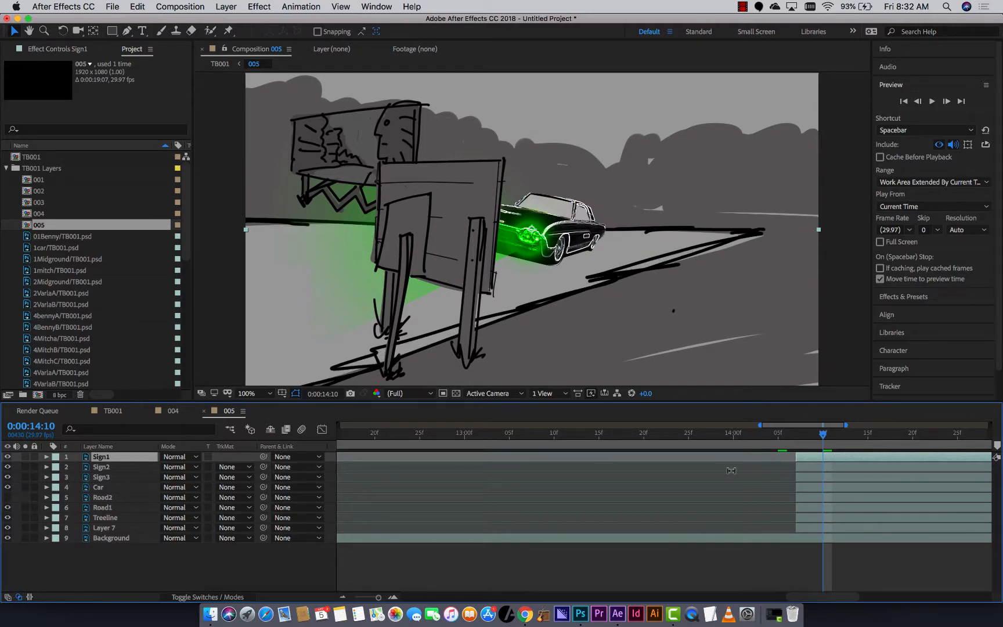
Step: Trim the out points of the Road1 and Road2 layers to 0:00:14:11 so both keep only their first few frames
left_click(801, 435)
left_click_drag(800, 438, 796, 434)
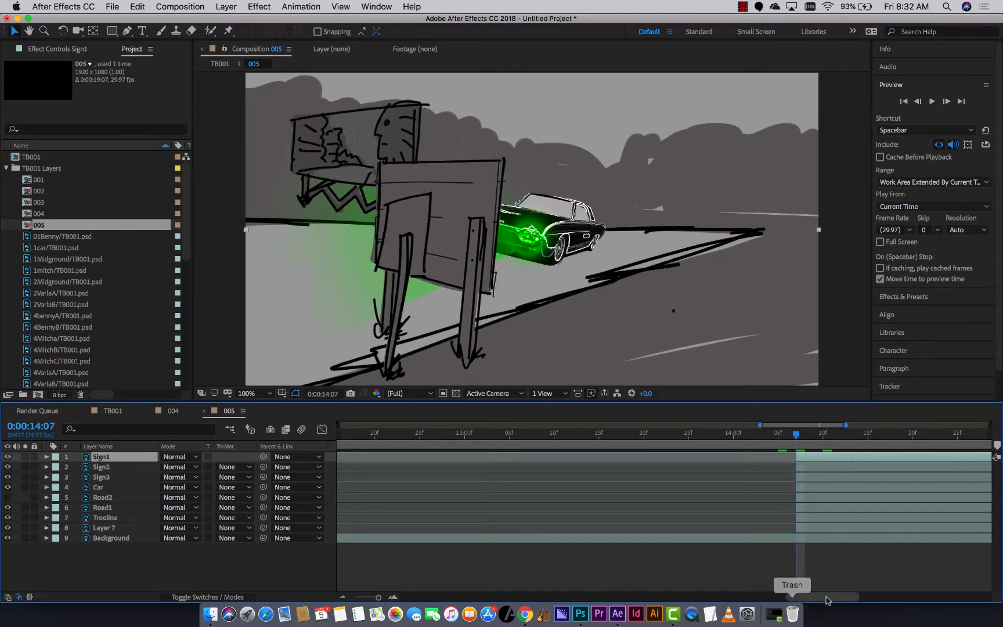
left_click_drag(827, 597, 856, 601)
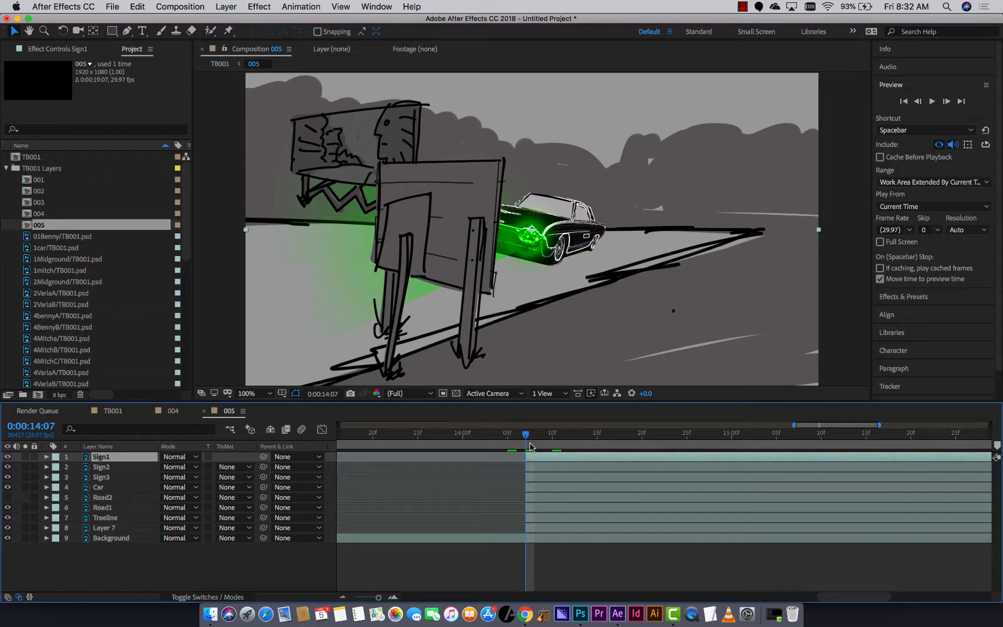
key("space")
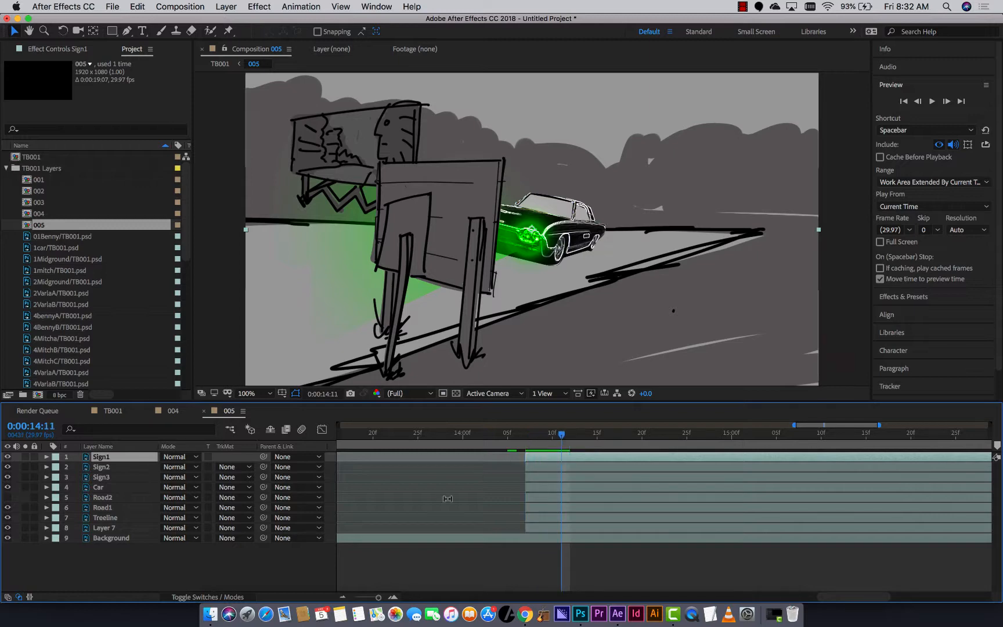
left_click(111, 497)
left_click(113, 507, "shift")
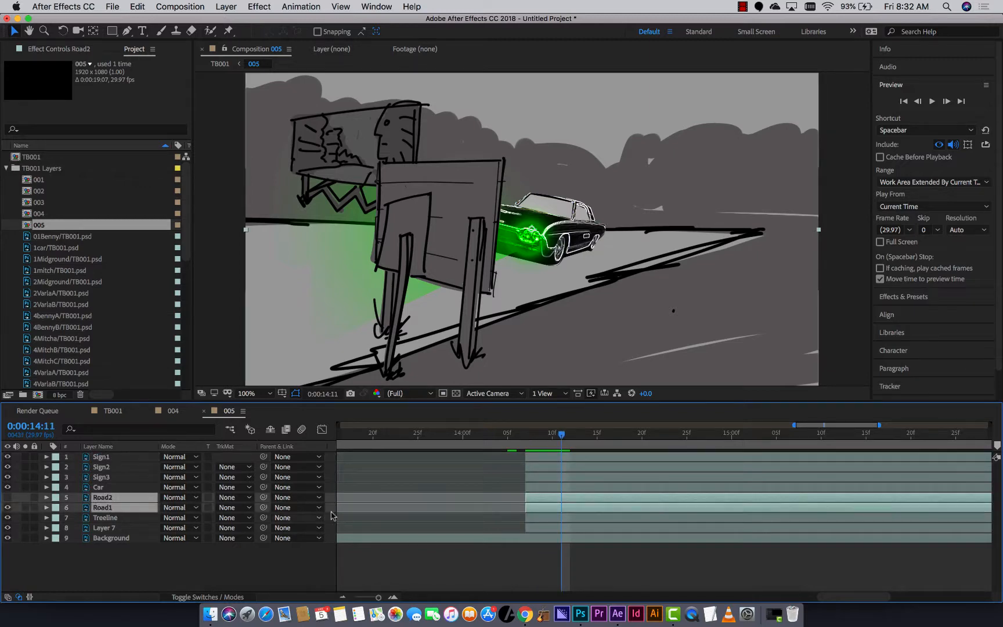
key("alt+bracketright")
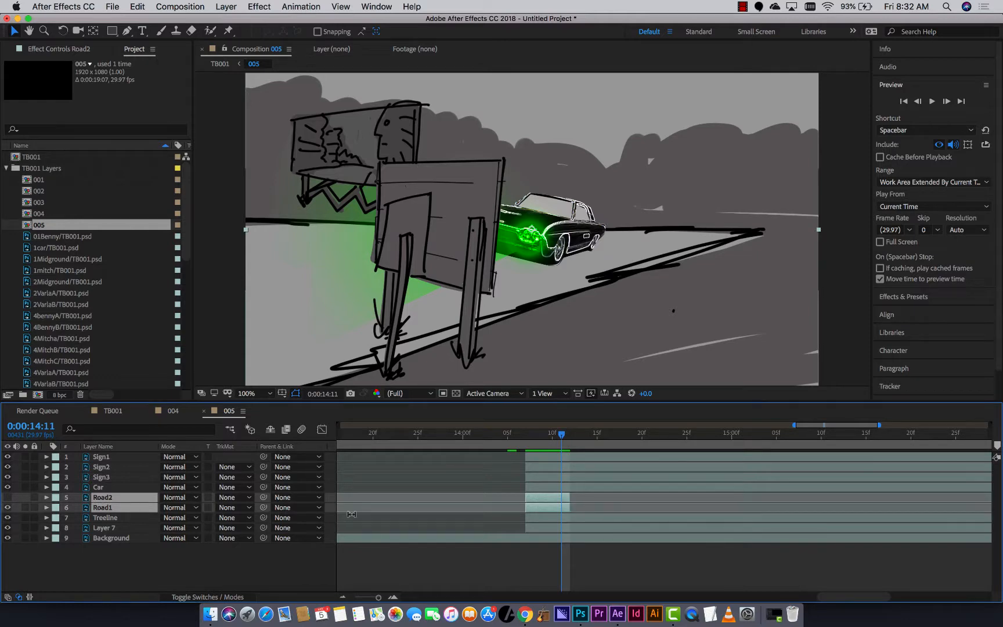
Step: Shift the trimmed Road2 layer to start right where Road1 ends, and turn Road2's visibility back on
left_click(409, 533)
left_click_drag(550, 503, 588, 502)
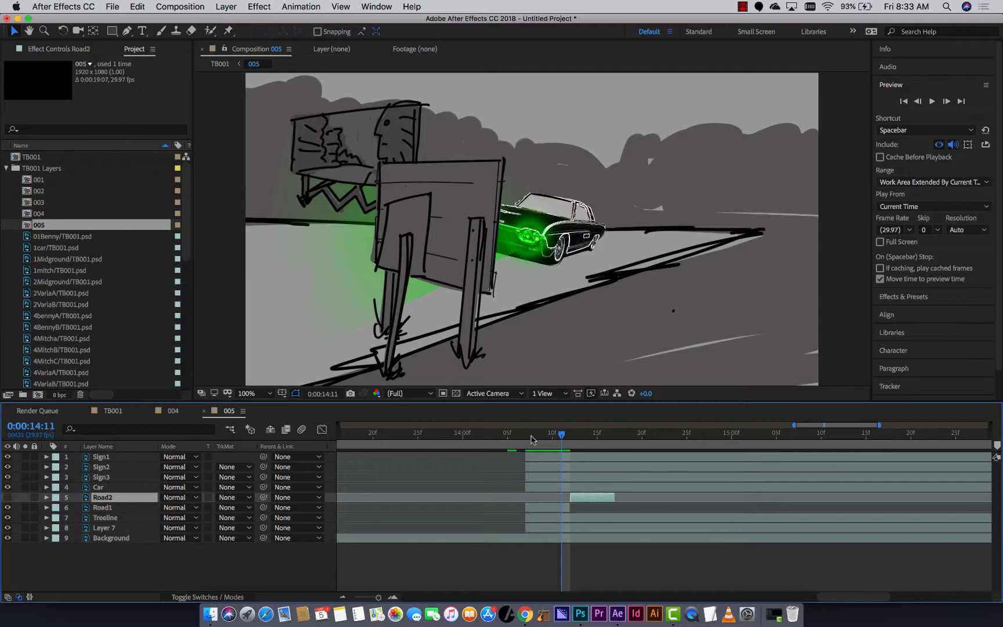
mouse_move(525, 442)
left_mouse_down()
mouse_move(589, 445)
mouse_move(534, 444)
left_mouse_up()
left_click(8, 497)
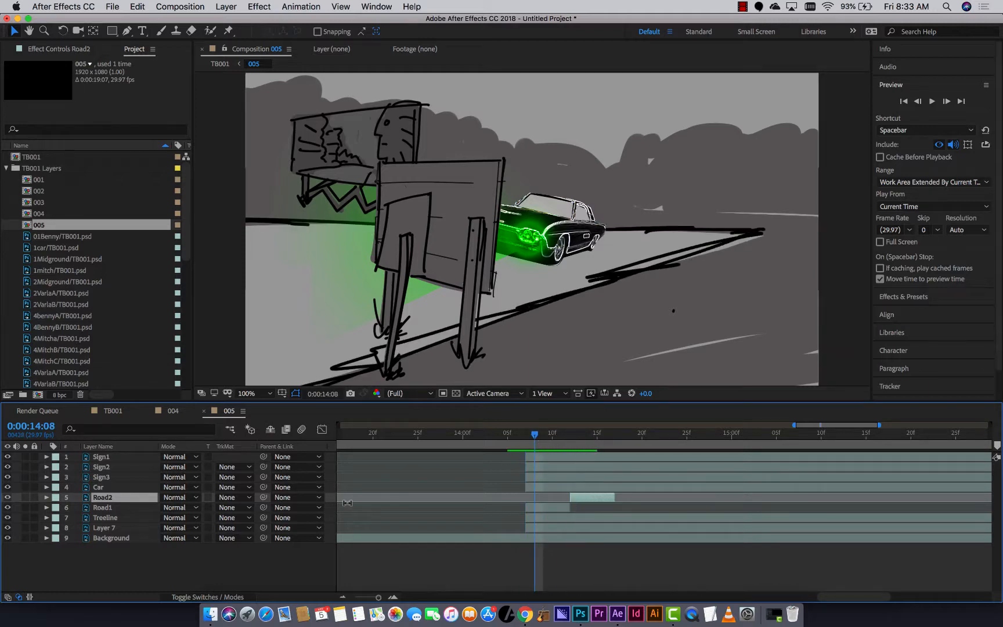
Step: Duplicate the Road1 and Road2 pair twice, placing the alternating copies end to end up to 0:00:15:07
left_click(105, 507, "shift")
key("super+d")
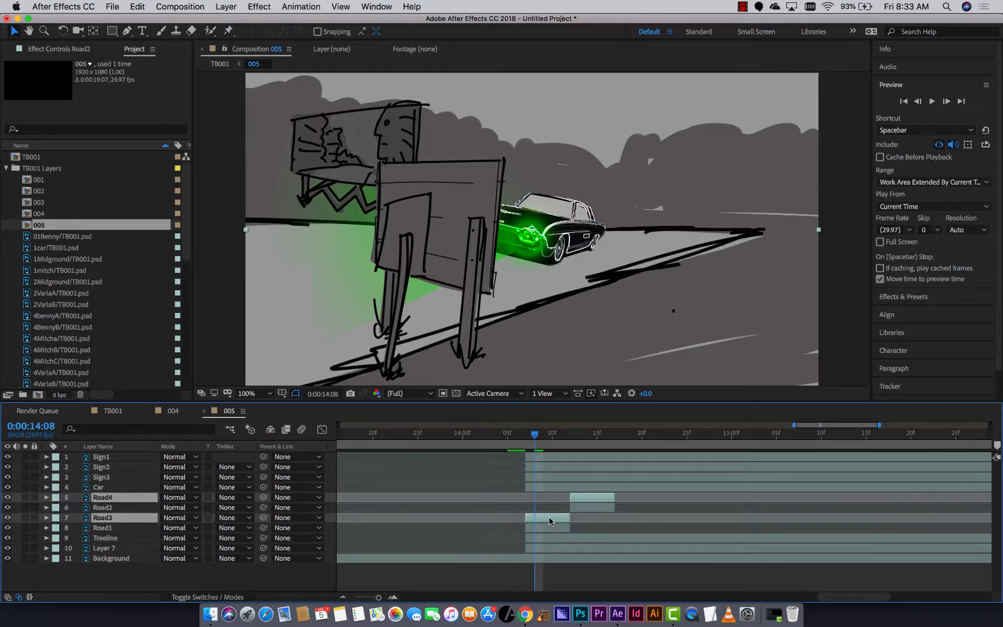
left_click_drag(553, 517, 643, 517)
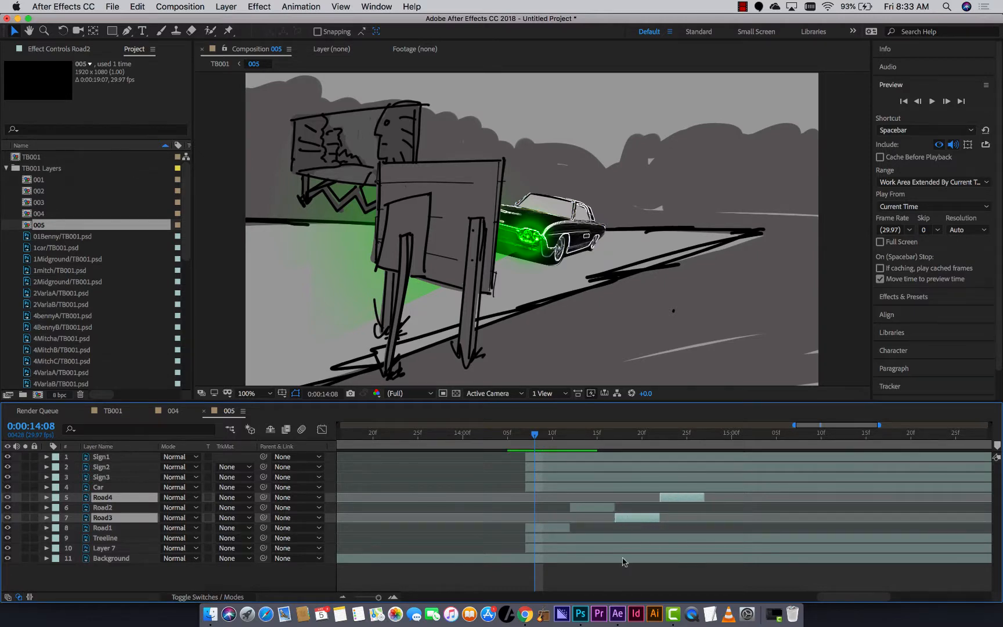
key("super+d")
left_click_drag(687, 500, 776, 500)
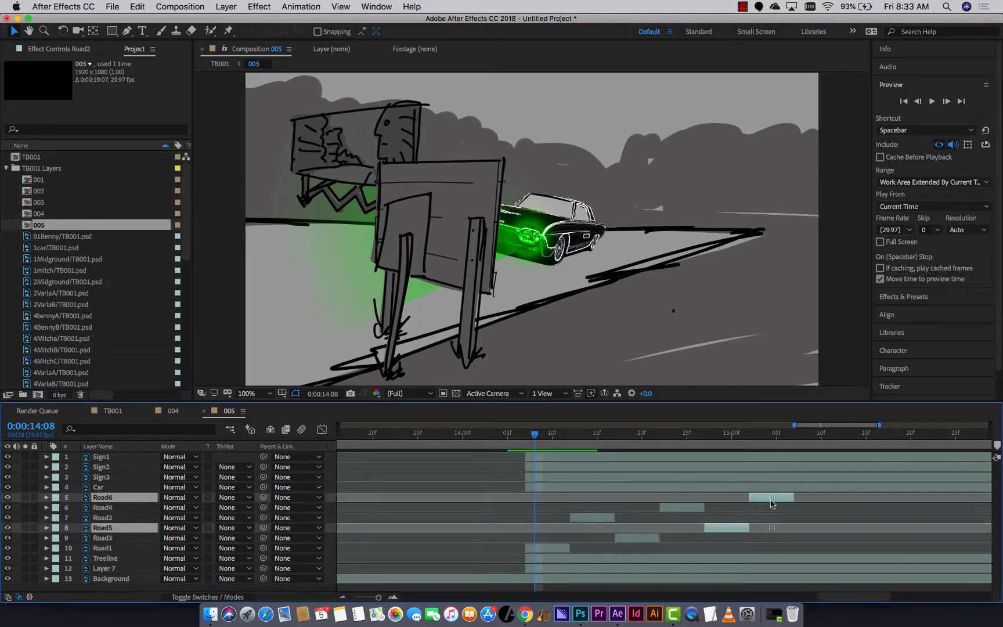
left_click(784, 447)
left_click_drag(784, 446, 794, 447)
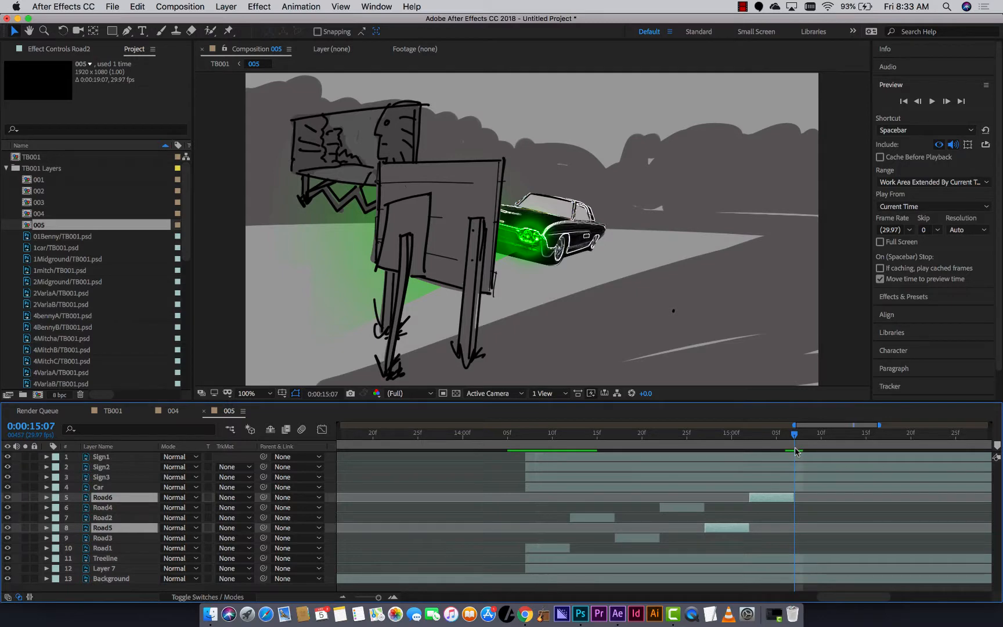
Step: Add two more duplicated road pairs end to end from 0:00:15:07, and preview the road loop from 0:00:14:02
key("super+d")
left_click_drag(763, 504, 950, 504)
key("super+d")
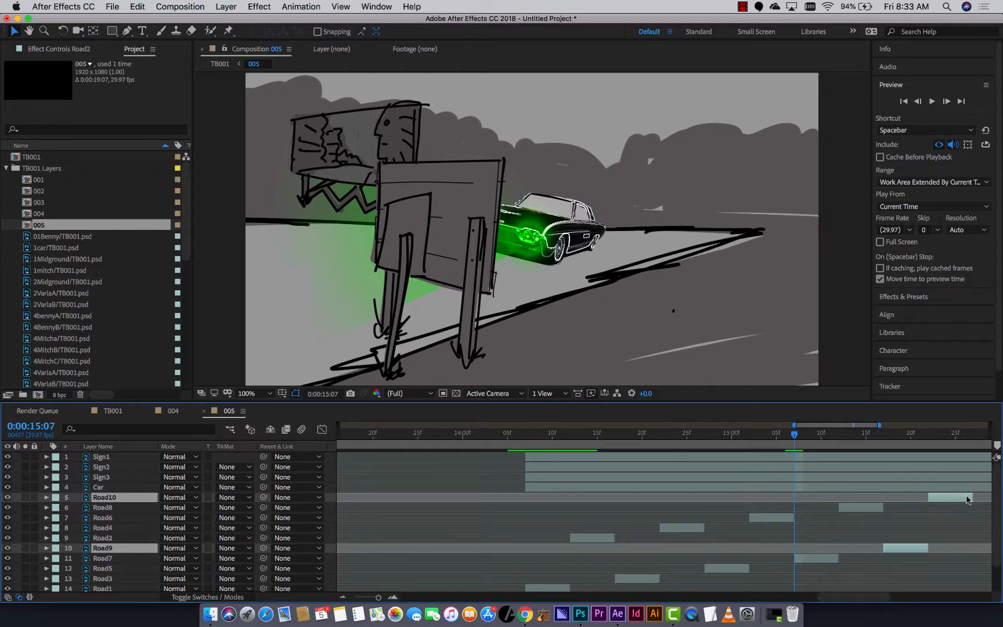
left_click_drag(970, 497, 536, 502)
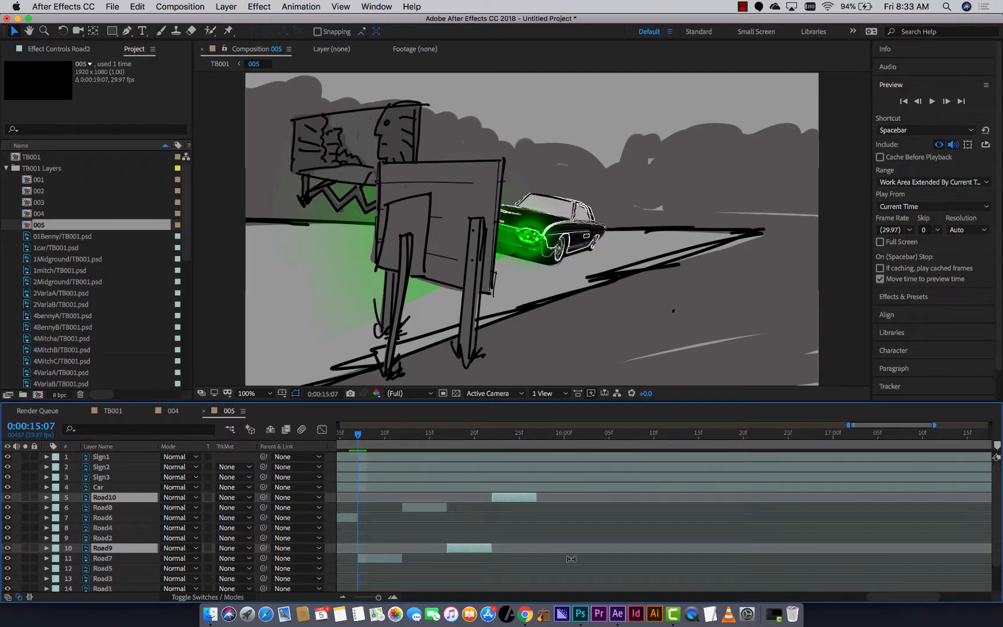
scroll(571, 558, "down", 3, "alt")
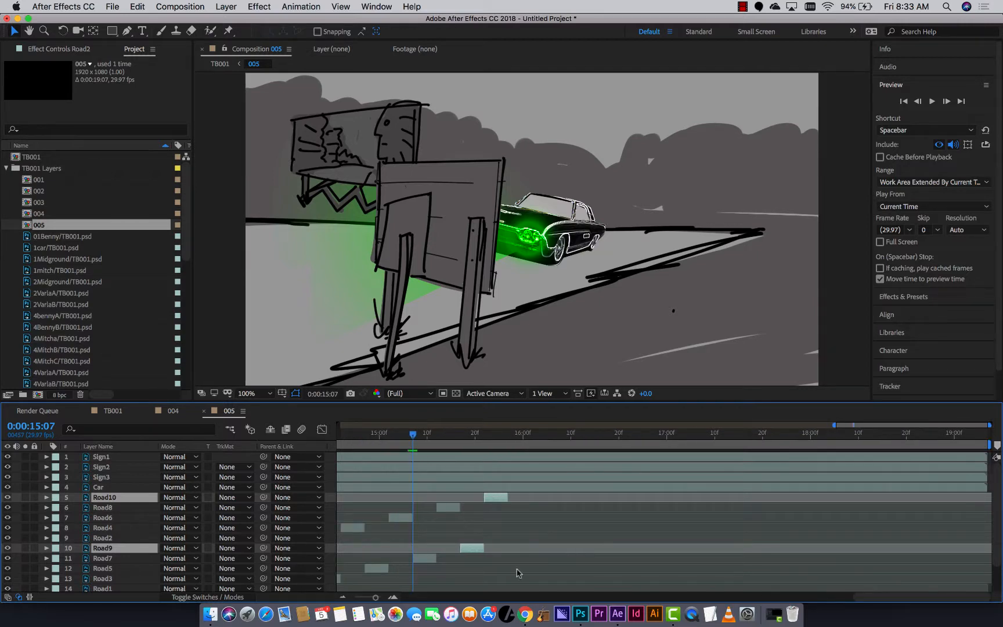
scroll(531, 504, "left", 5)
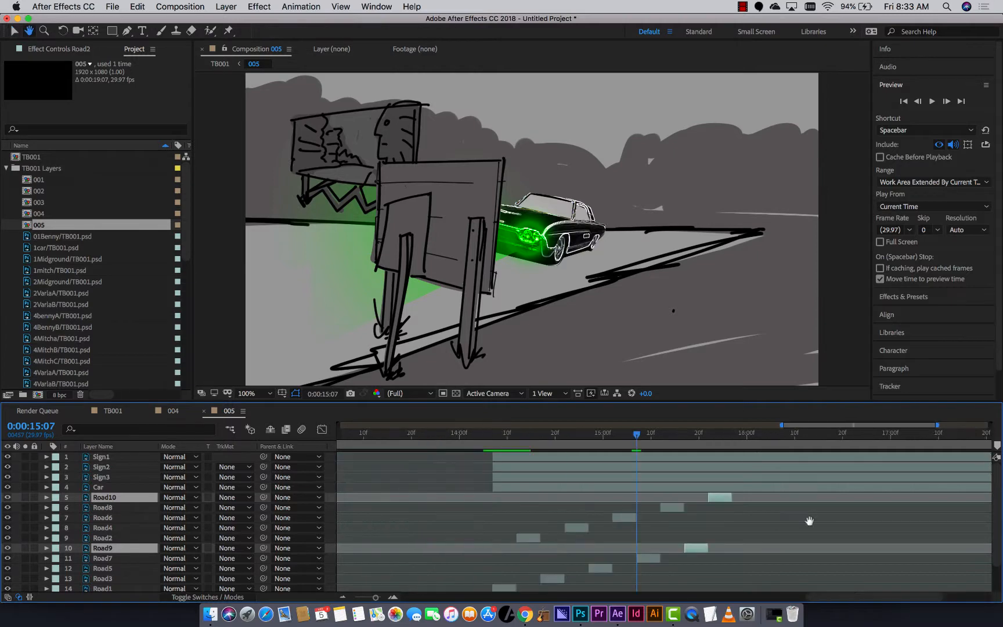
left_click(526, 443)
key("space")
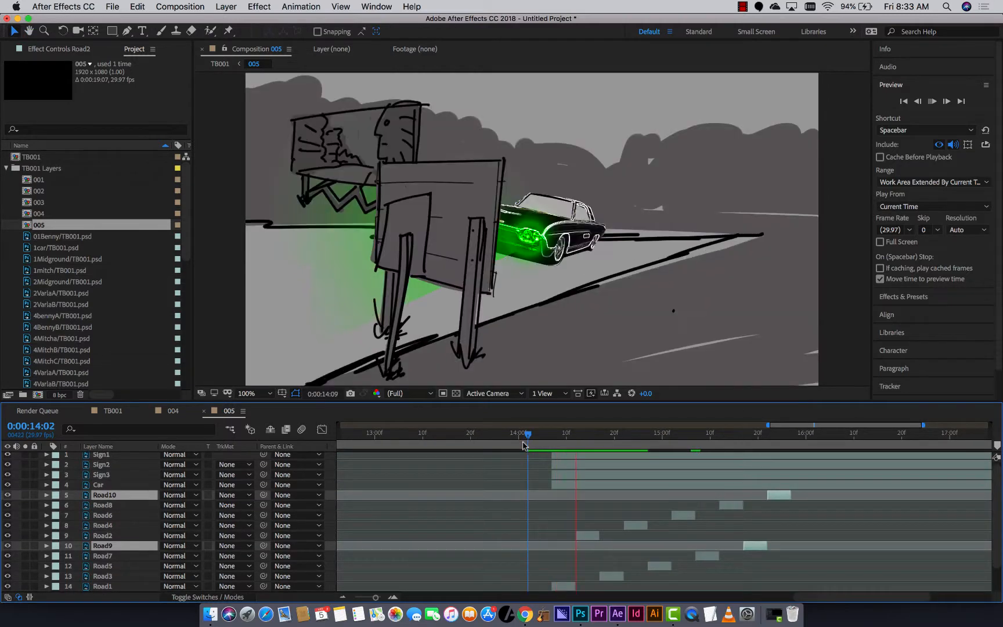
key("space")
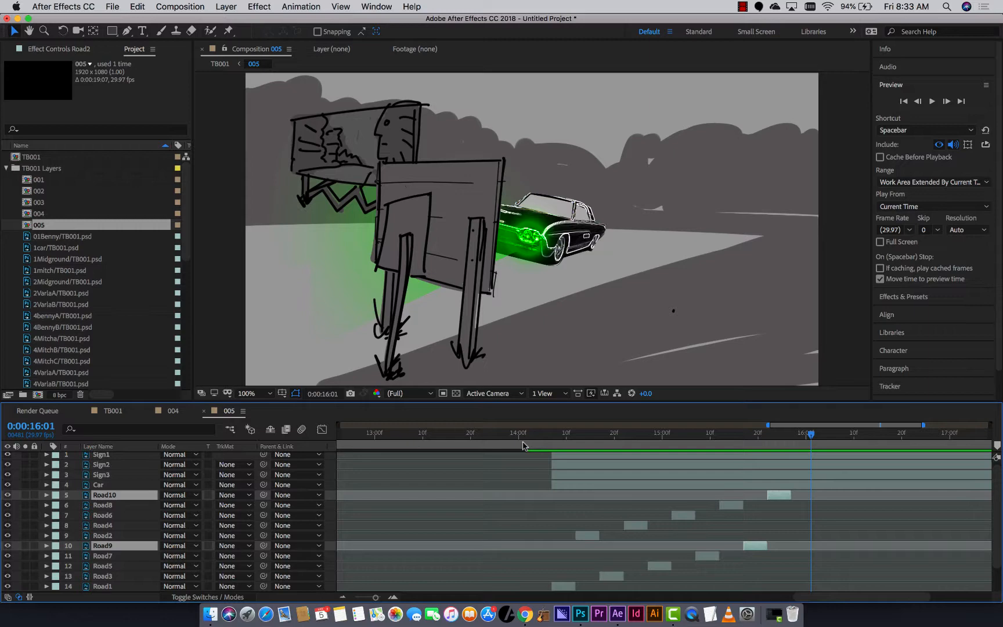
Step: Extend the alternating road sequence to about 0:00:16:17 with two further duplicated pairs placed after Road10
left_click_drag(582, 450, 877, 496)
key("ctrl+d")
key("ctrl+d")
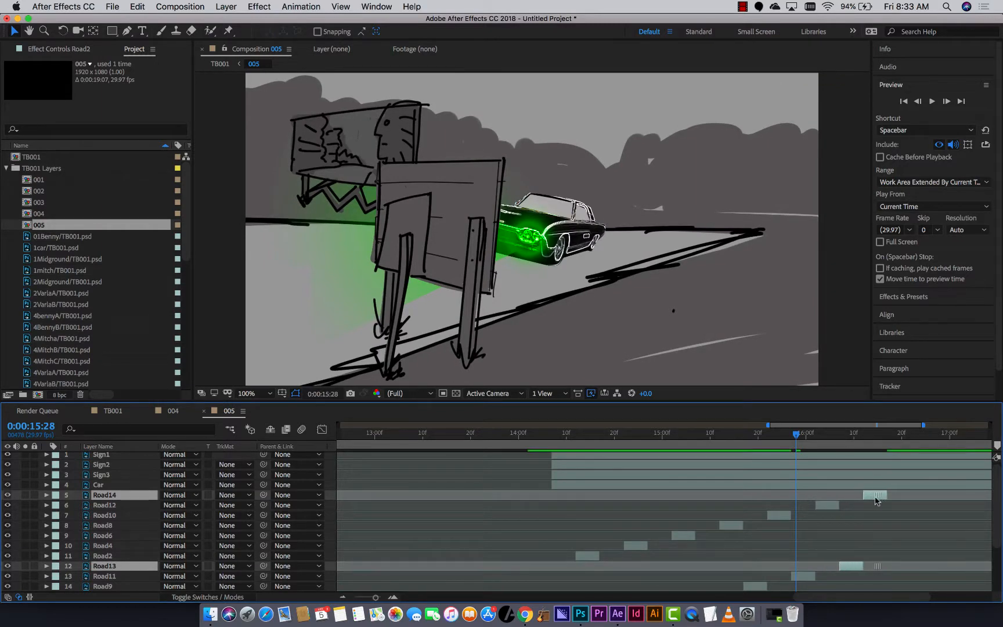
Step: At 0:00:14:07, hide the Sign1 and Sign2 layers and move Sign3 below the Car layer in the stack
left_click_drag(796, 436, 553, 477)
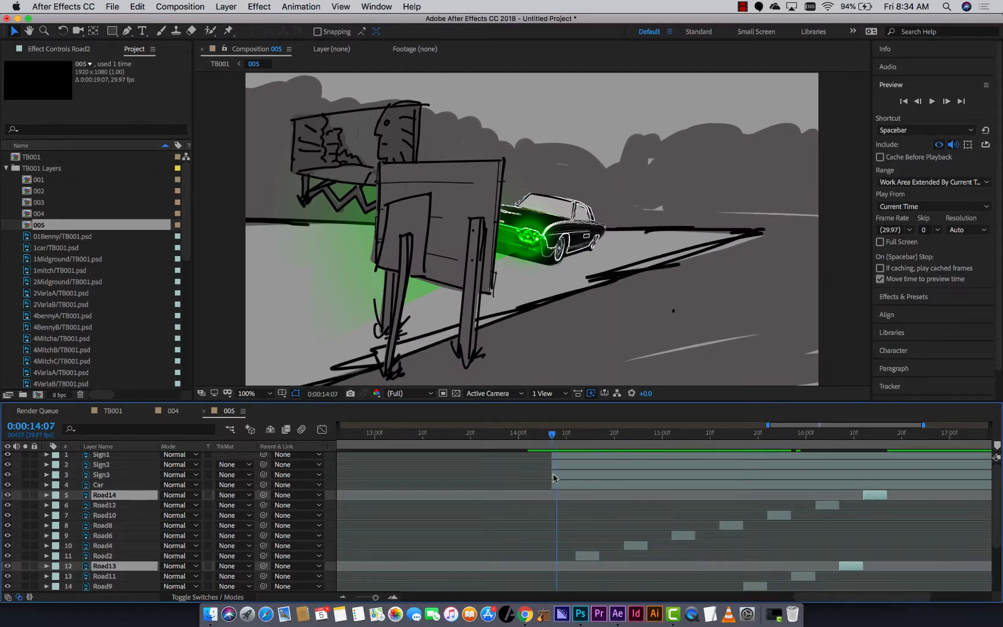
left_click(118, 456)
left_click(8, 455)
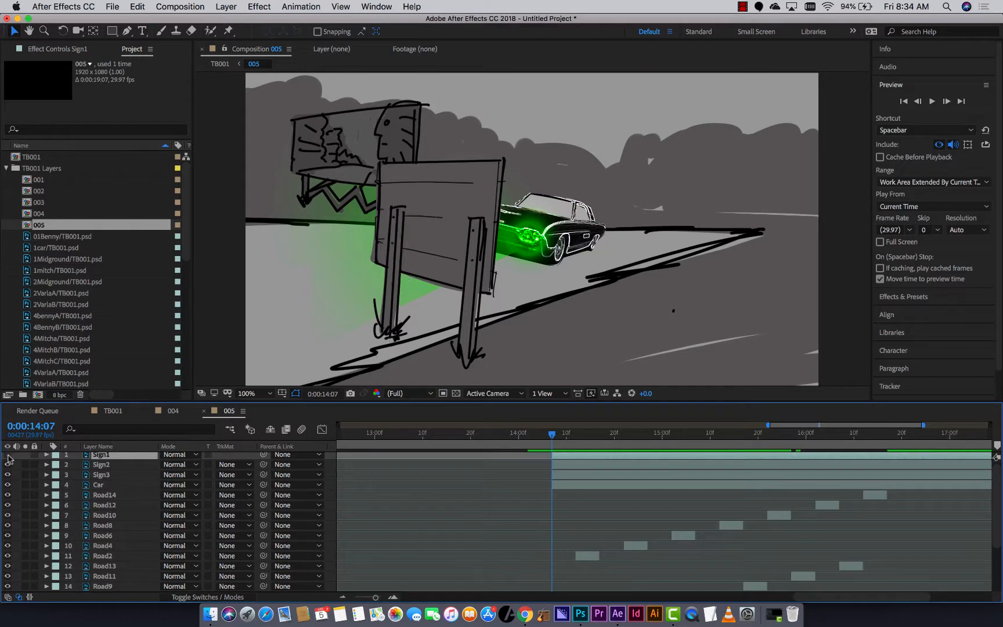
left_click(8, 455)
left_click(7, 455)
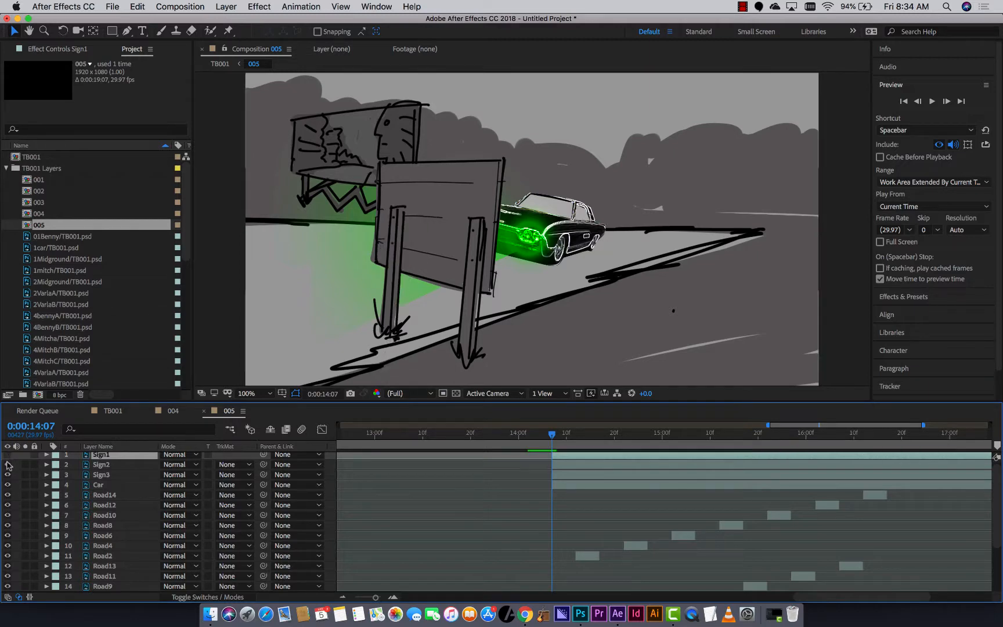
left_click(7, 465)
left_click(102, 475)
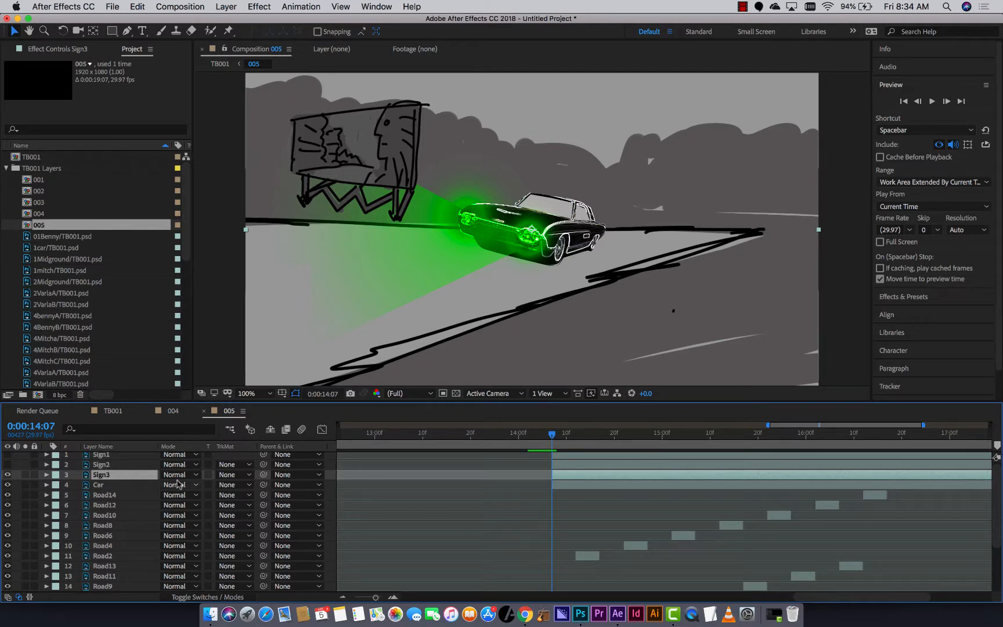
left_click_drag(121, 476, 123, 490)
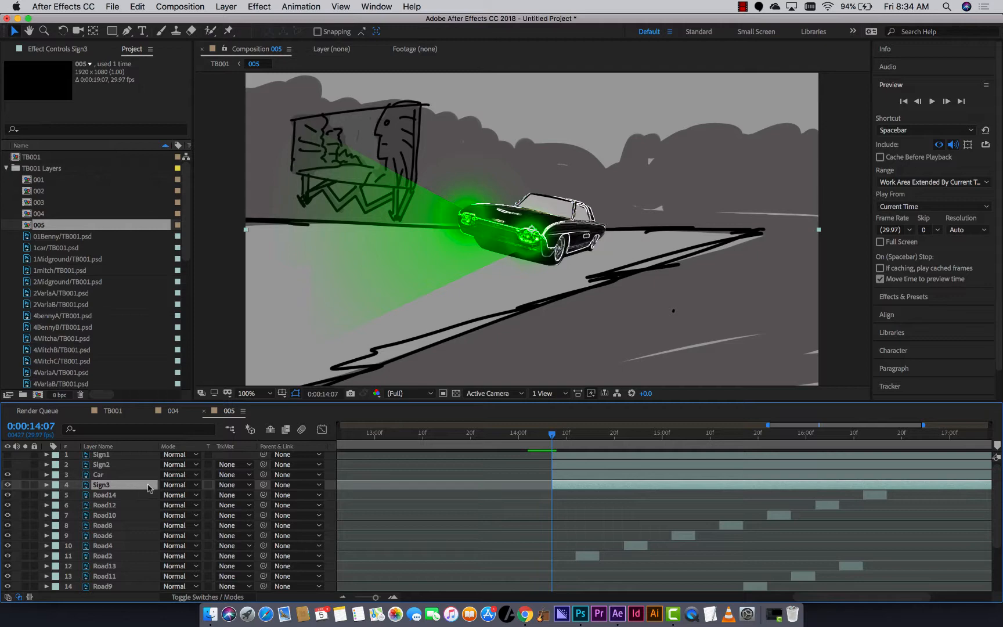
Step: Reveal Sign3's Position, Scale, Rotation and Opacity properties in turn, ending with Position shown
key("p")
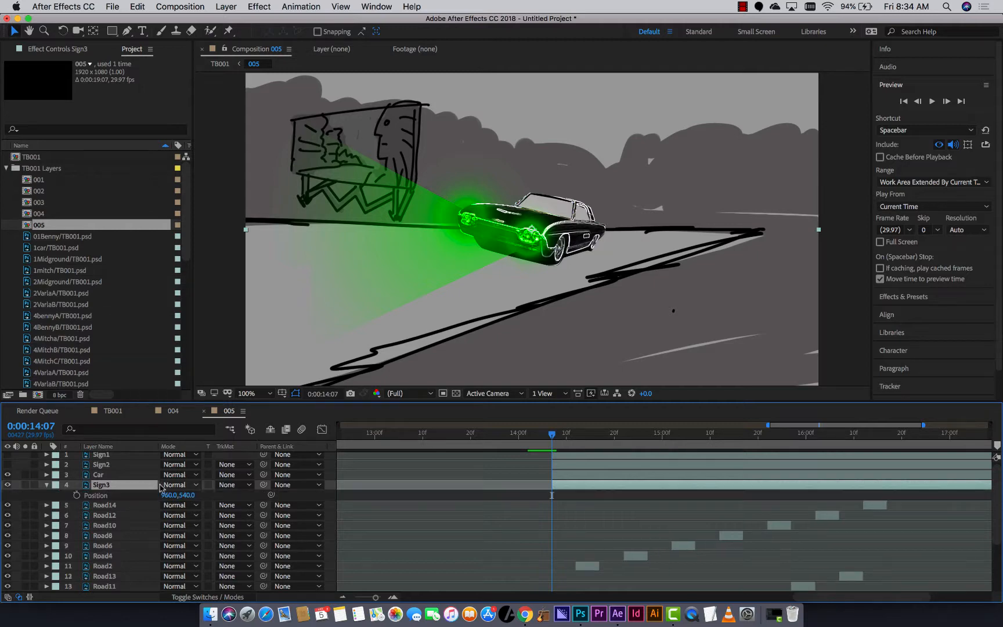
left_click(46, 484)
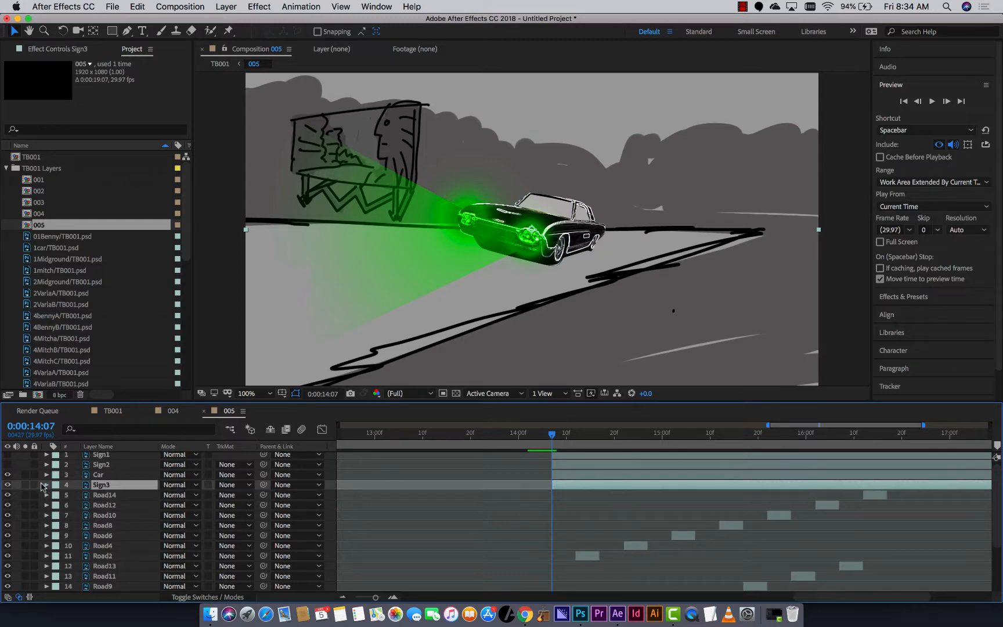
left_click(46, 485)
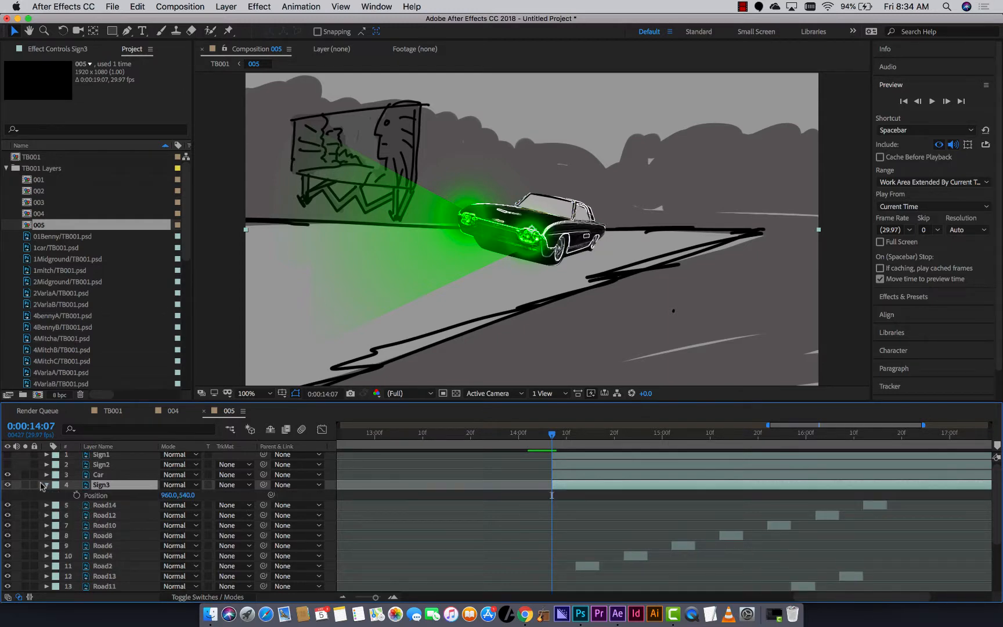
key("s")
key("r")
key("t")
key("p")
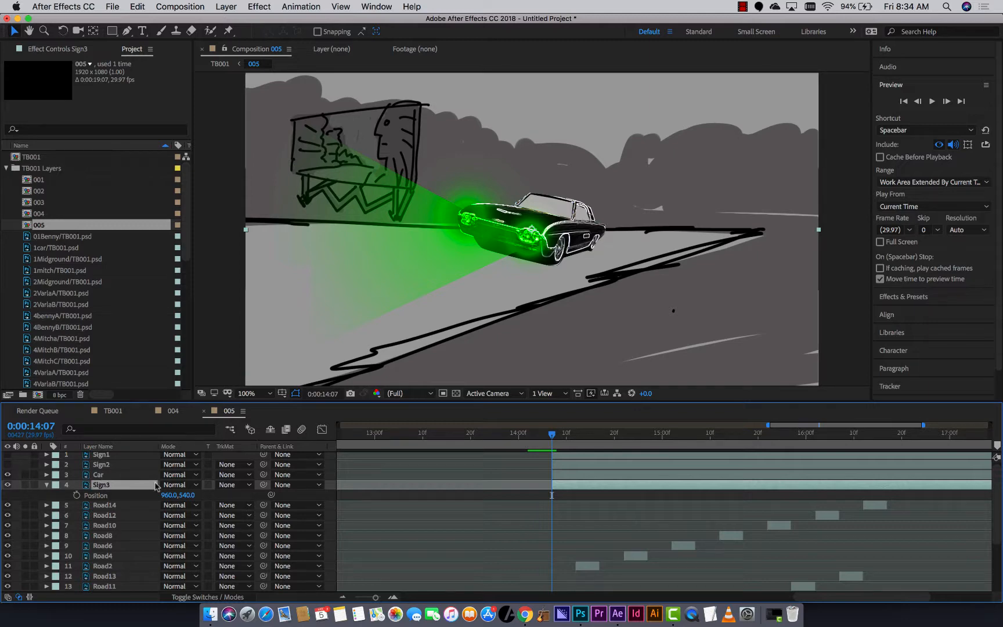
Step: Move Sign3 out of frame to Position 260, 540 and set a Position keyframe at 0:00:14:07
left_click_drag(170, 495, 5, 496)
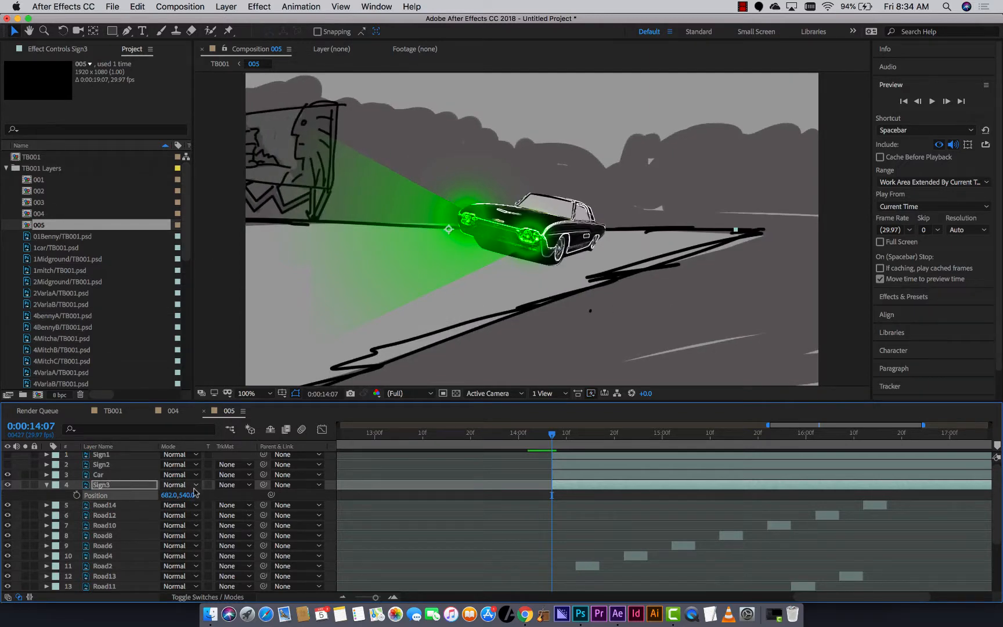
left_click_drag(170, 495, 12, 496)
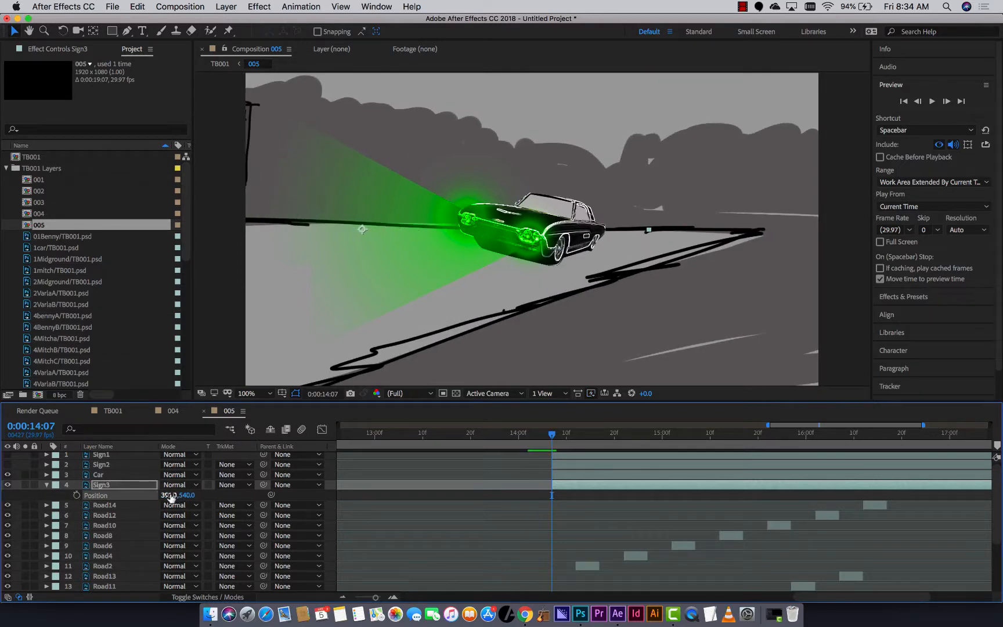
left_click_drag(170, 495, 118, 497)
key("alt+shift+p")
Step: At 0:00:15:07, keyframe Sign3's Position at 2872, 574, past the opposite edge of the frame, and preview the move
left_click_drag(551, 441, 696, 441)
left_click_drag(165, 497, 986, 496)
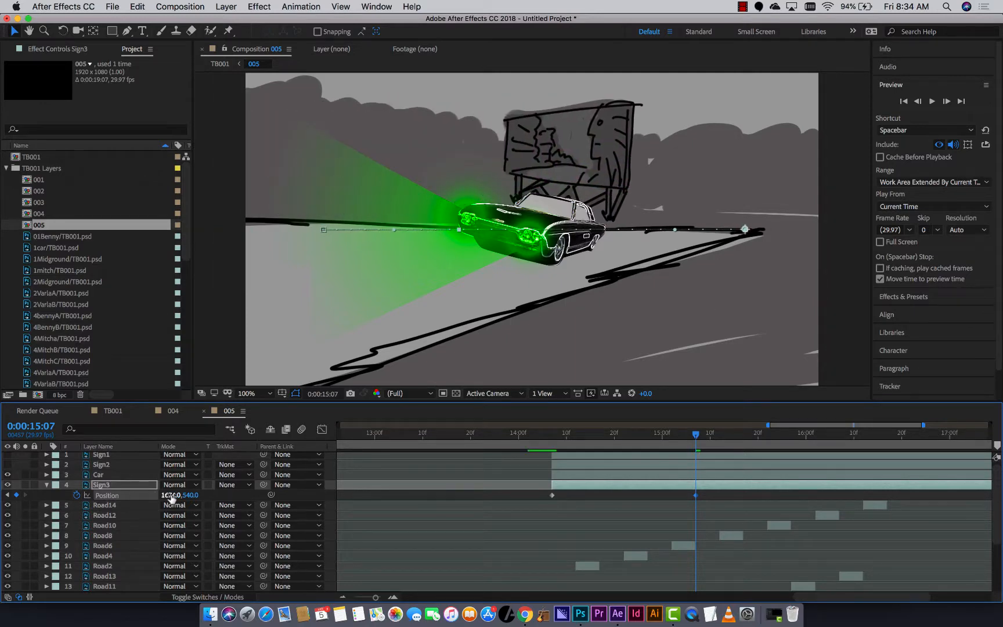
left_click_drag(562, 137, 775, 148)
left_click_drag(177, 495, 487, 523)
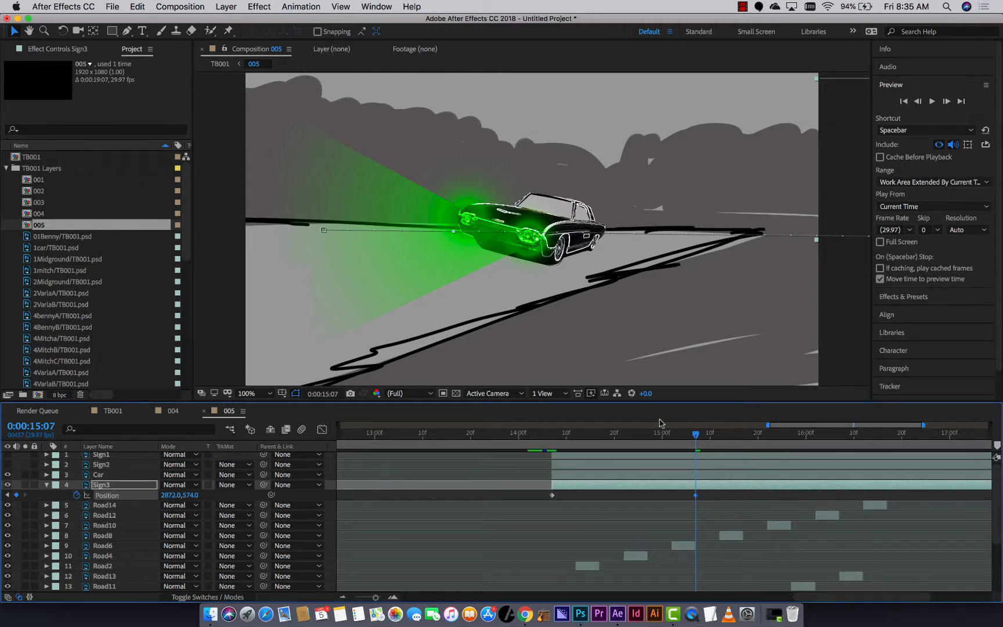
left_click_drag(615, 435, 538, 438)
key("space")
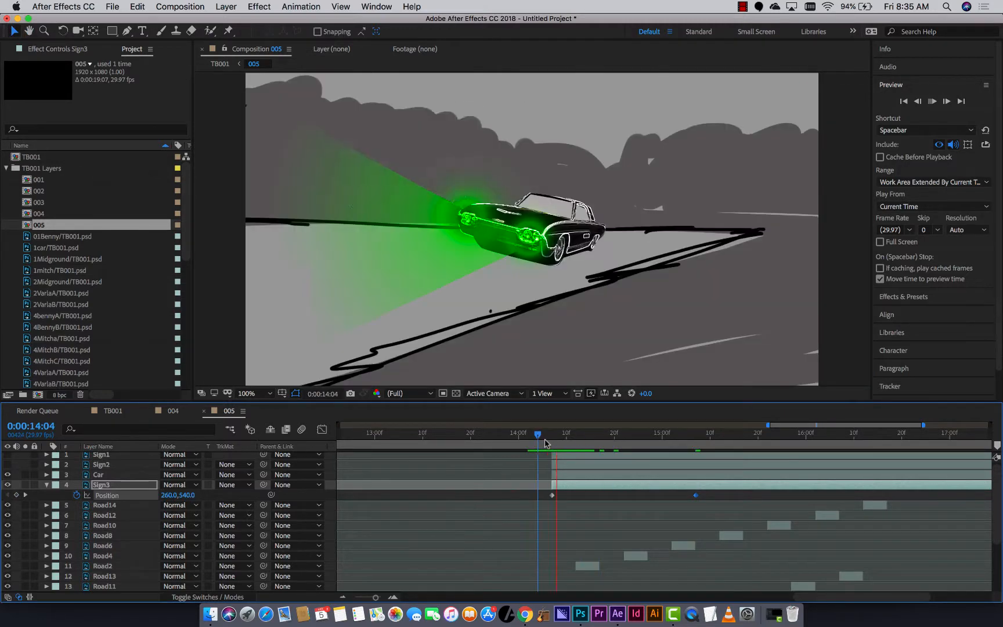
key("space")
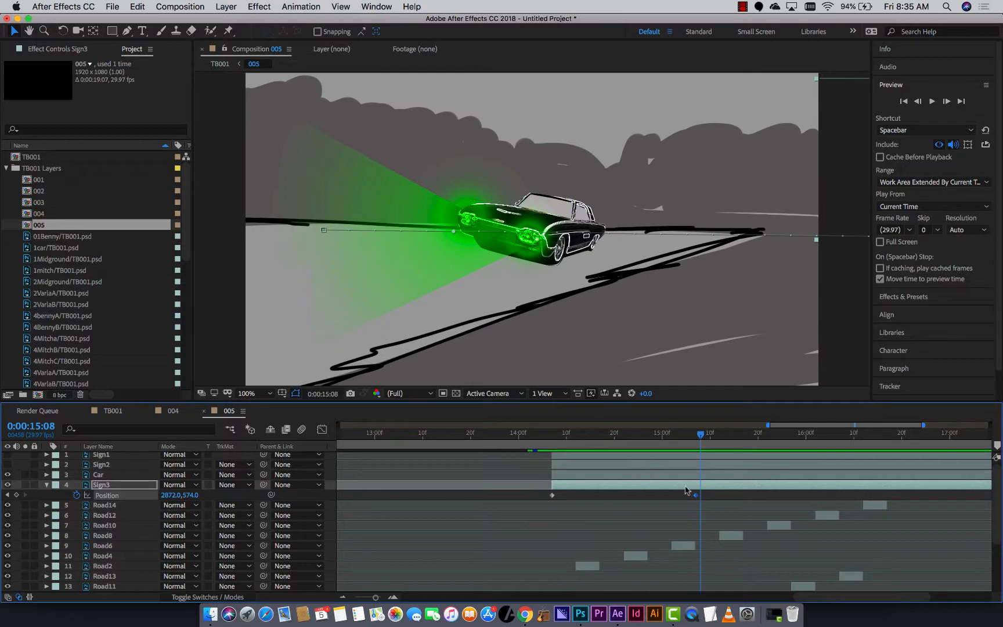
Step: Slow the Sign3 pass by moving its second Position keyframe out to about 0:00:16:15, previewing the new timing
left_click_drag(697, 498, 754, 498)
key("space")
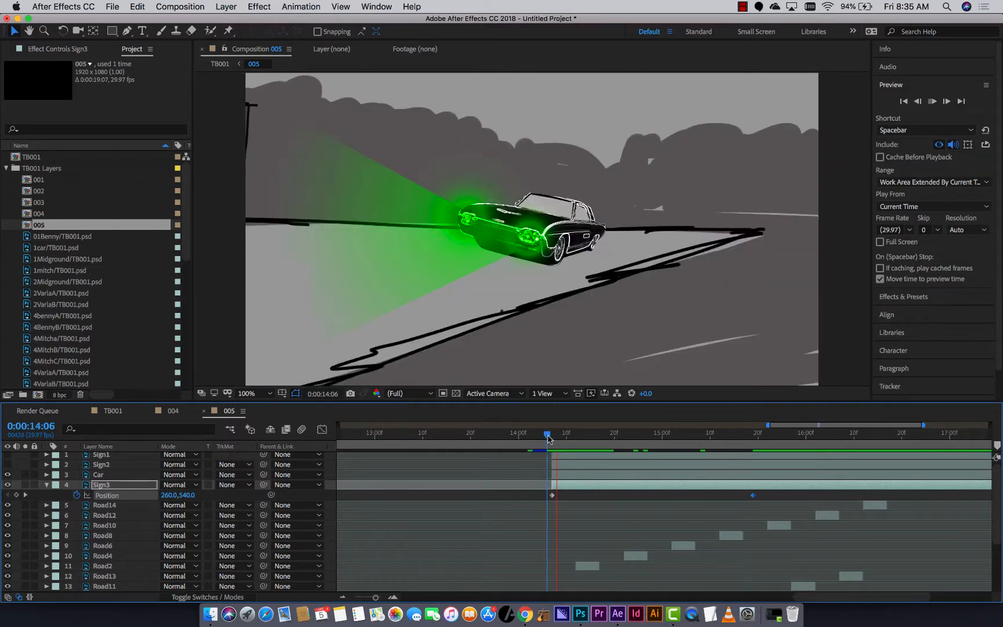
left_click_drag(754, 495, 878, 502)
left_click_drag(631, 438, 538, 438)
key("space")
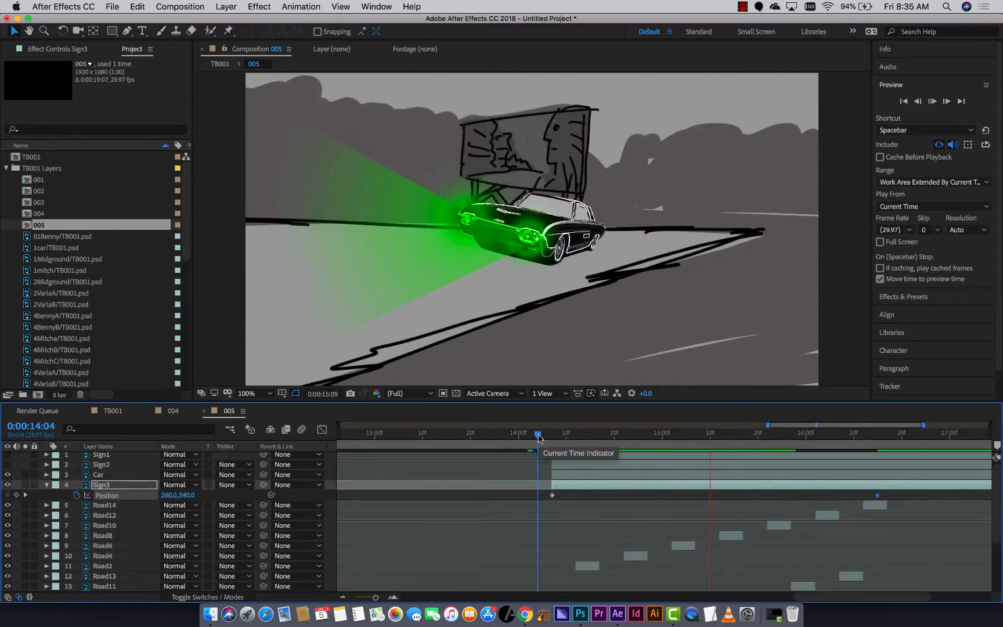
Step: Move Sign3's second Position keyframe earlier, to 0:00:16:06, and preview the faster pass
key("space")
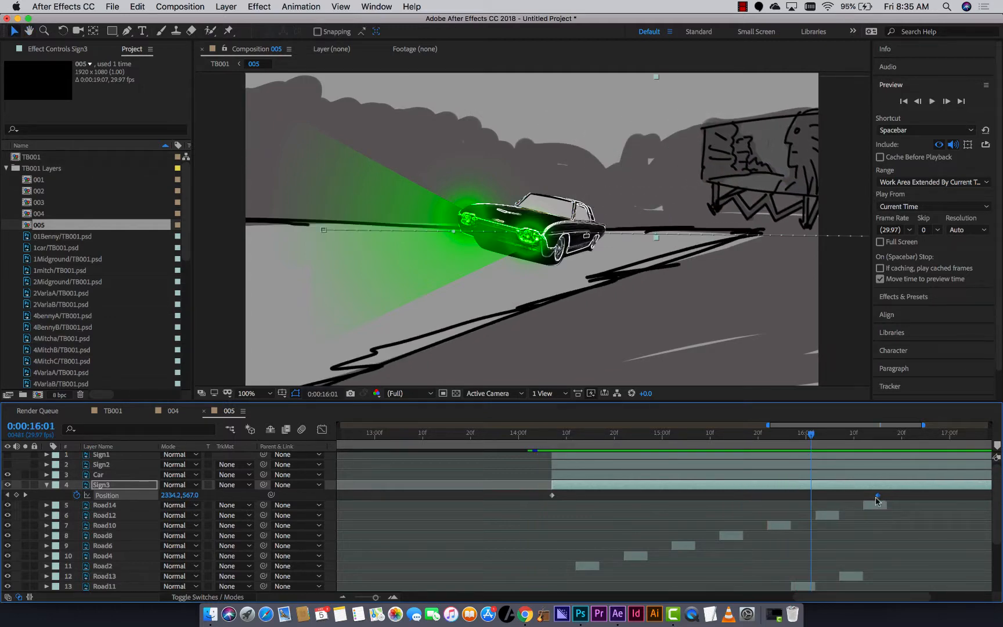
key("Delete")
key("super+z")
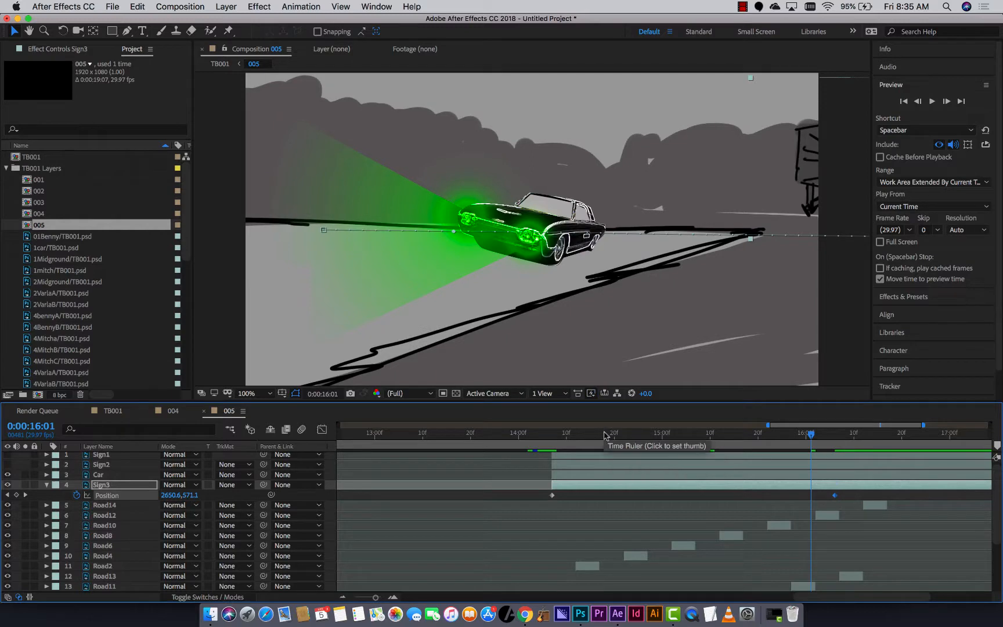
left_click_drag(603, 436, 543, 437)
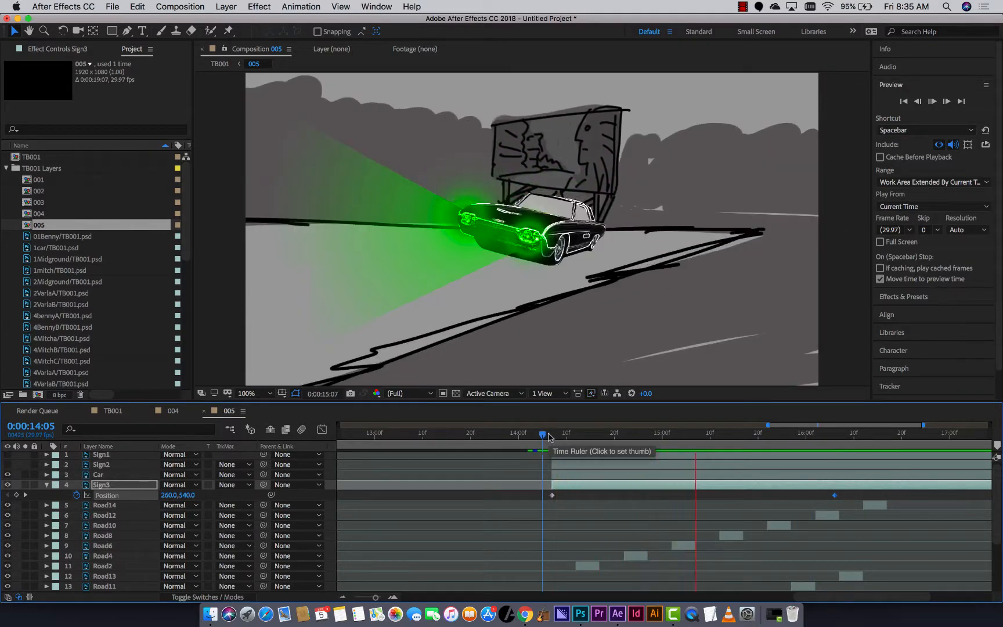
key("space")
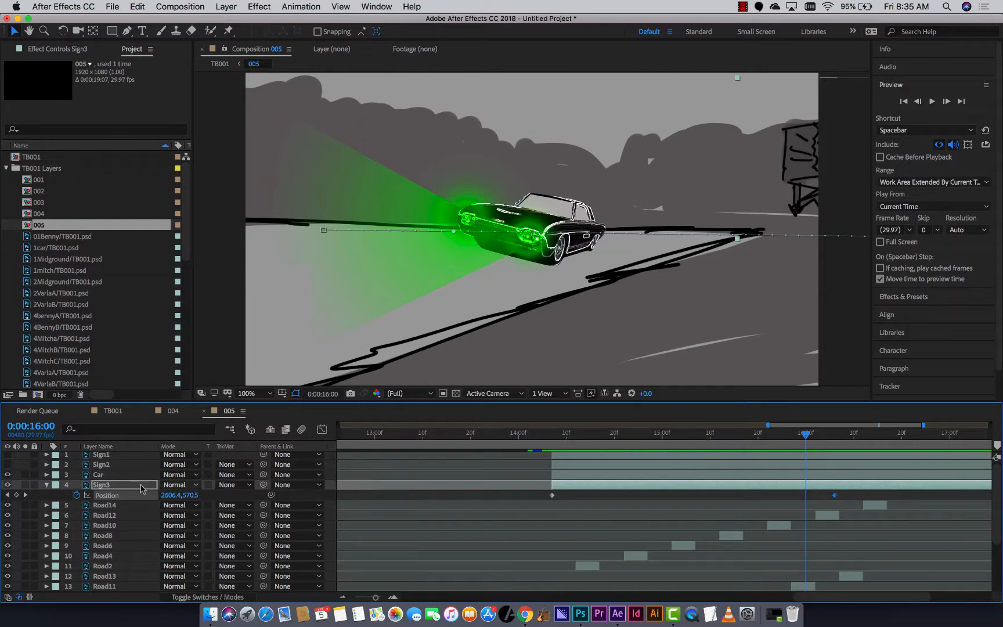
Step: Expand Sign3's Transform properties and set a 100% Scale keyframe at its first Position keyframe, 0:00:14:07
left_click(46, 485)
left_click(47, 485)
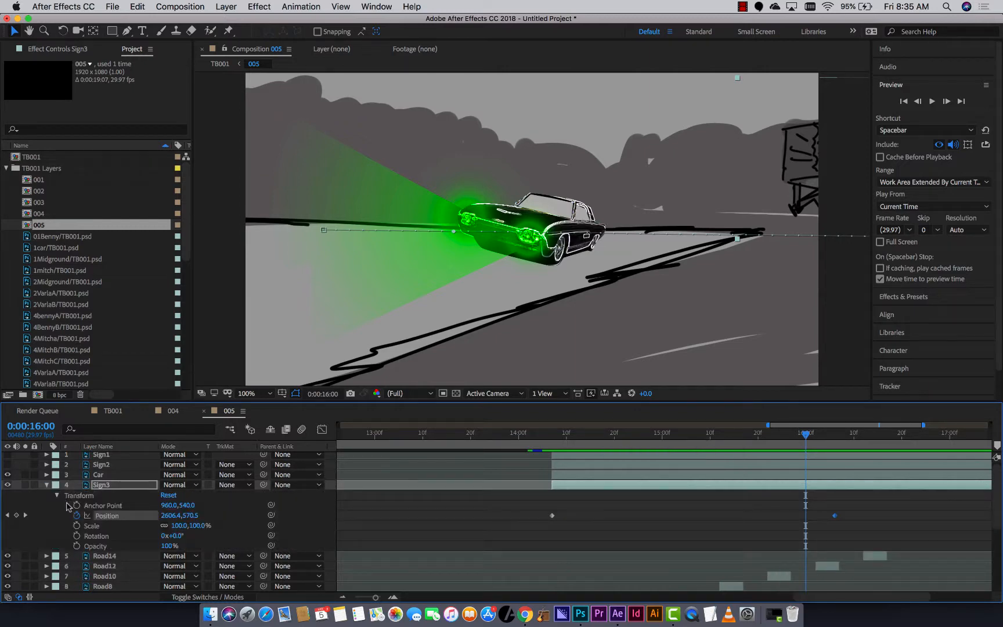
left_click(7, 515)
left_click(76, 525)
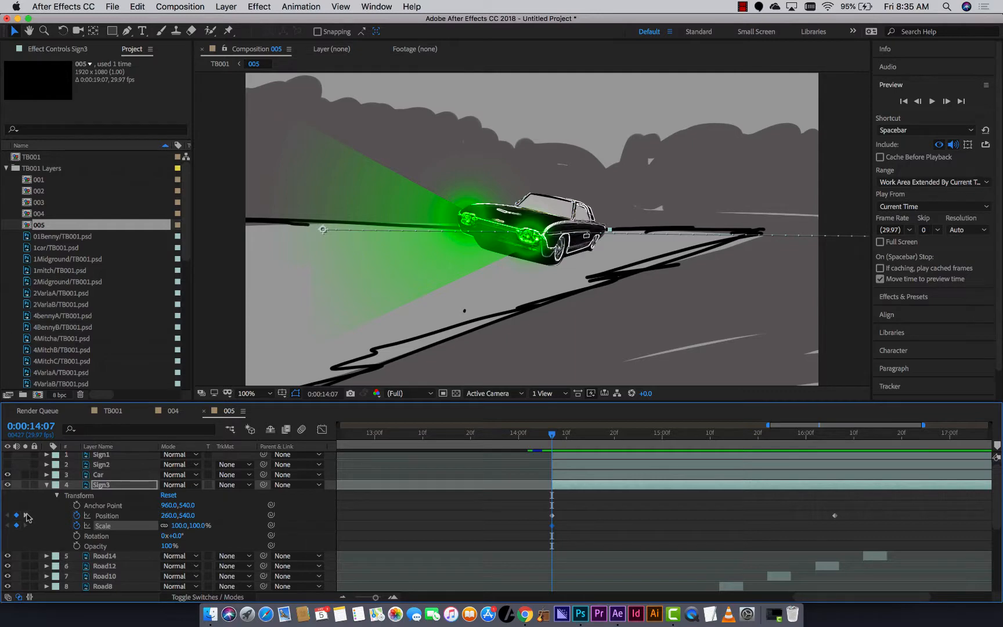
Step: At Sign3's second Position keyframe, 0:00:16:06, set its Scale to 10%
left_click(26, 515)
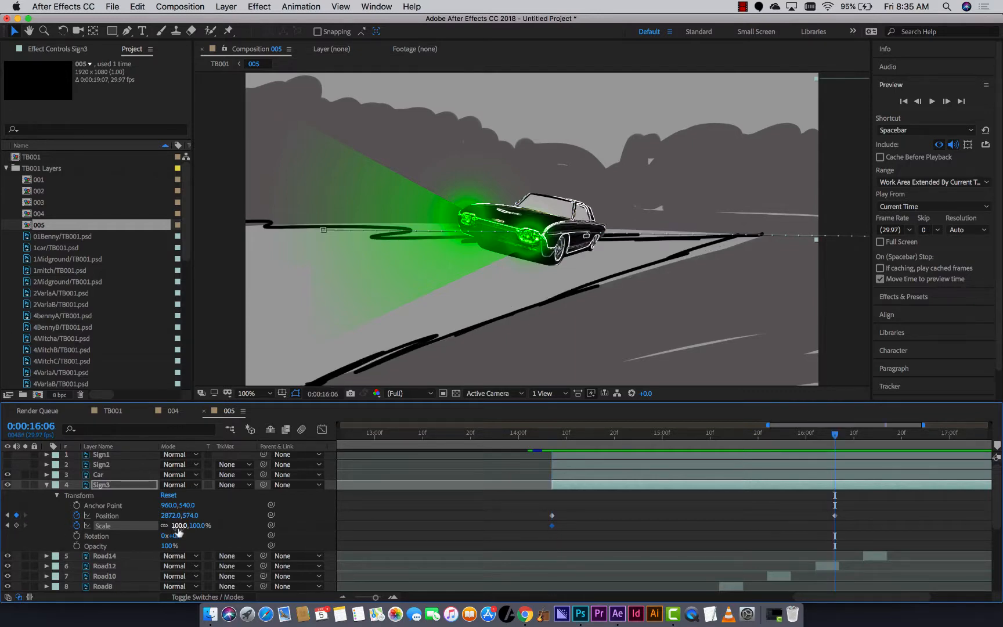
left_click_drag(178, 527, 171, 530)
left_click(175, 527)
type("10")
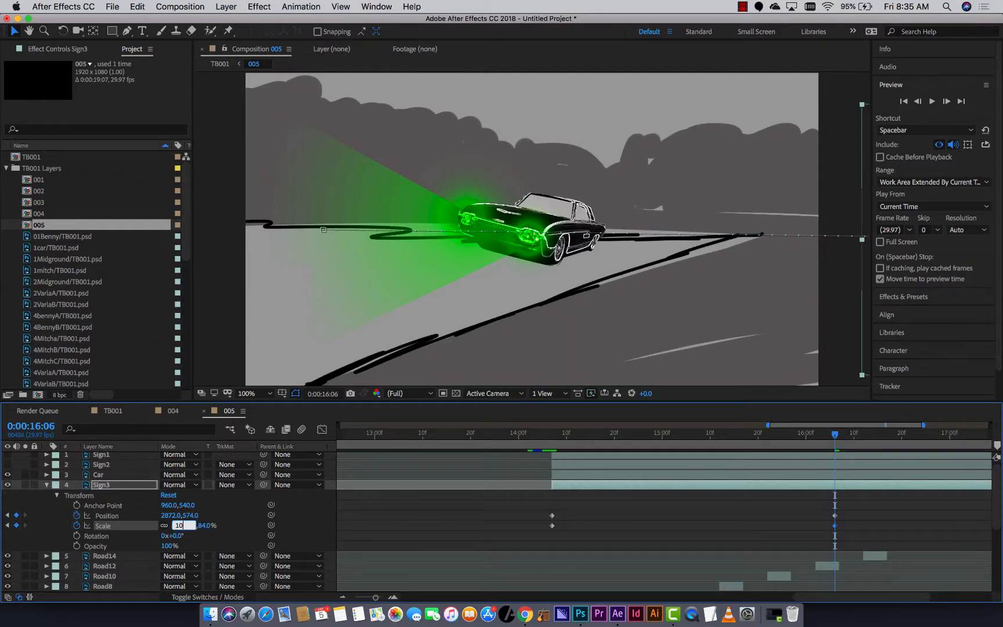
type("0")
key("Return")
Step: Preview Sign3's combined Position and Scale animation twice, starting around 0:00:14:07
left_click(547, 434)
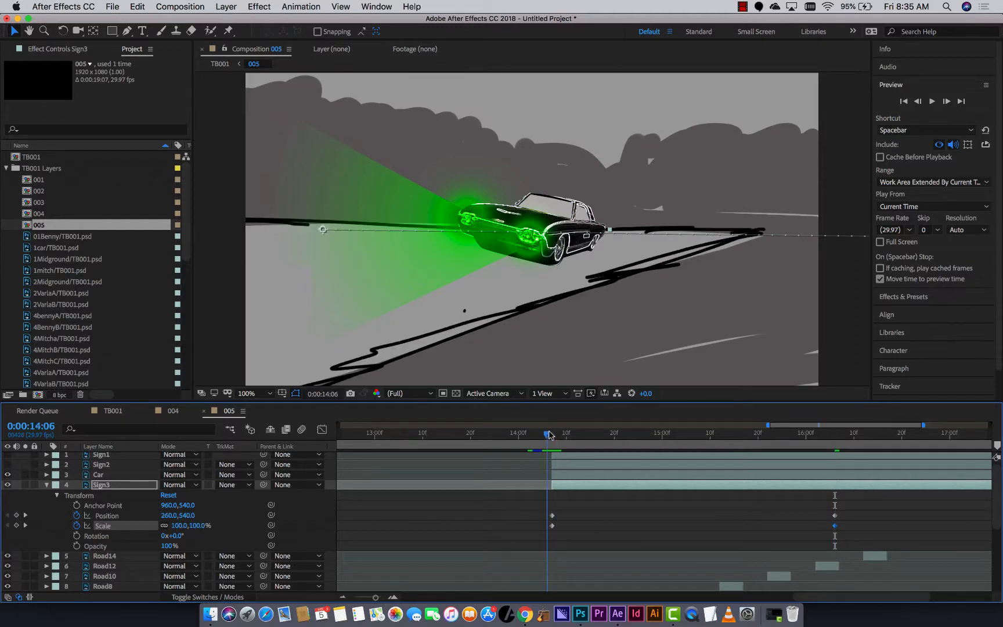
key("space")
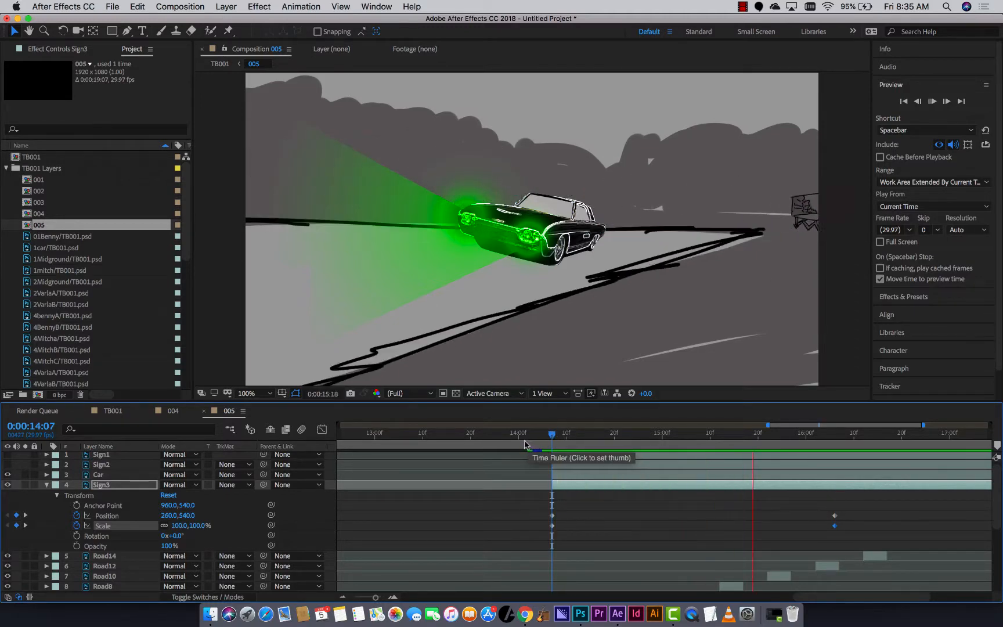
key("space")
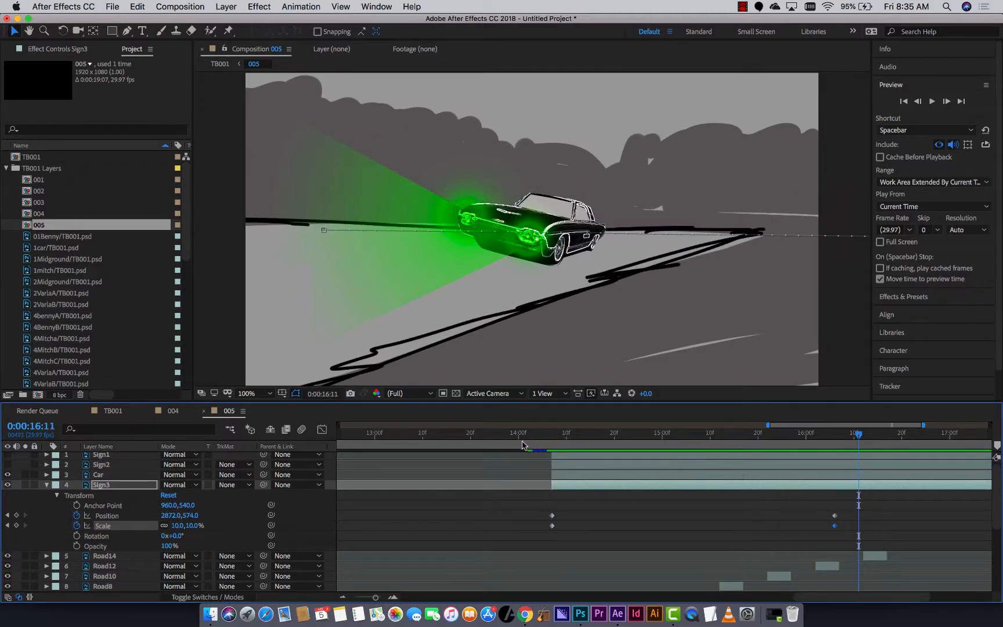
left_click(550, 432)
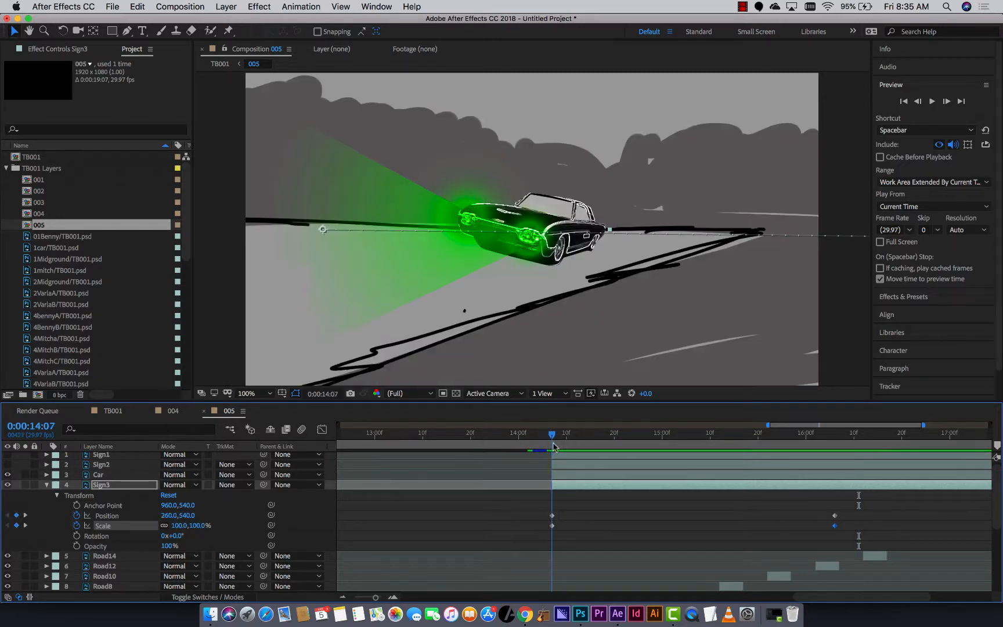
key("space")
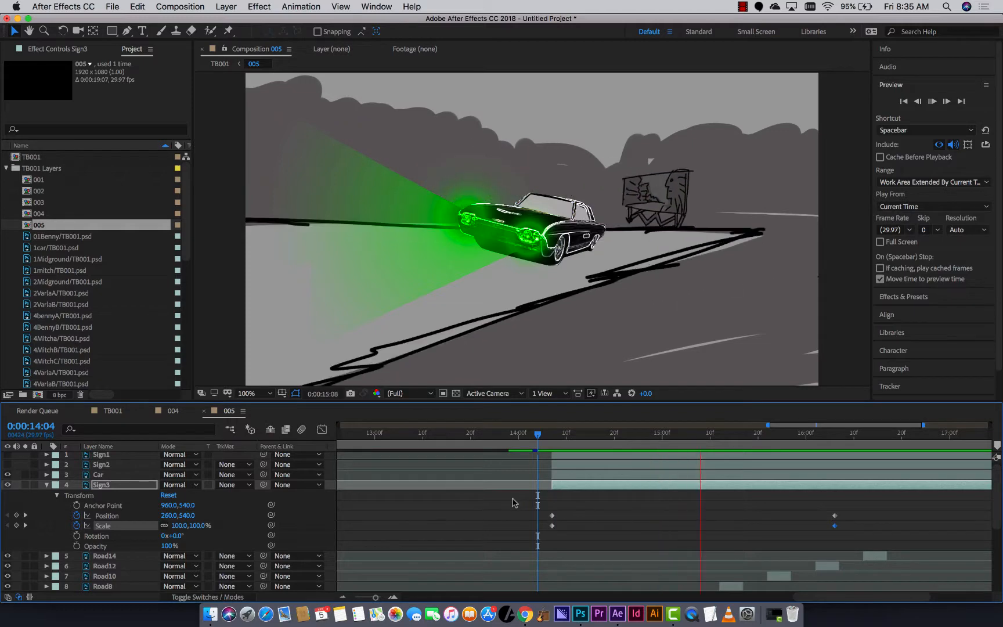
key("space")
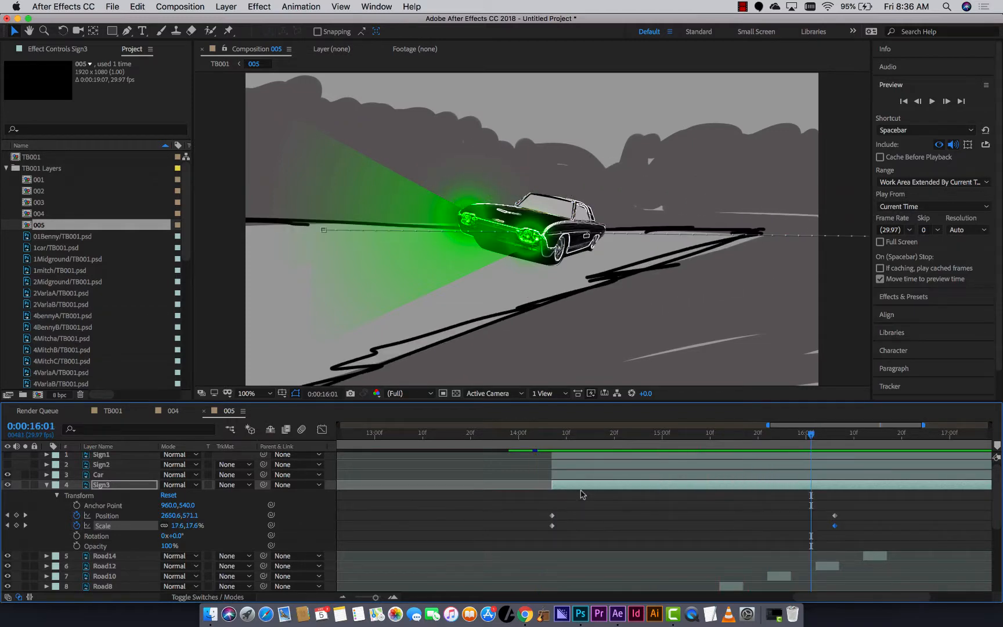
Step: Save the project to the Desktop as Untitled Project in After Effects Project format
key("super+s")
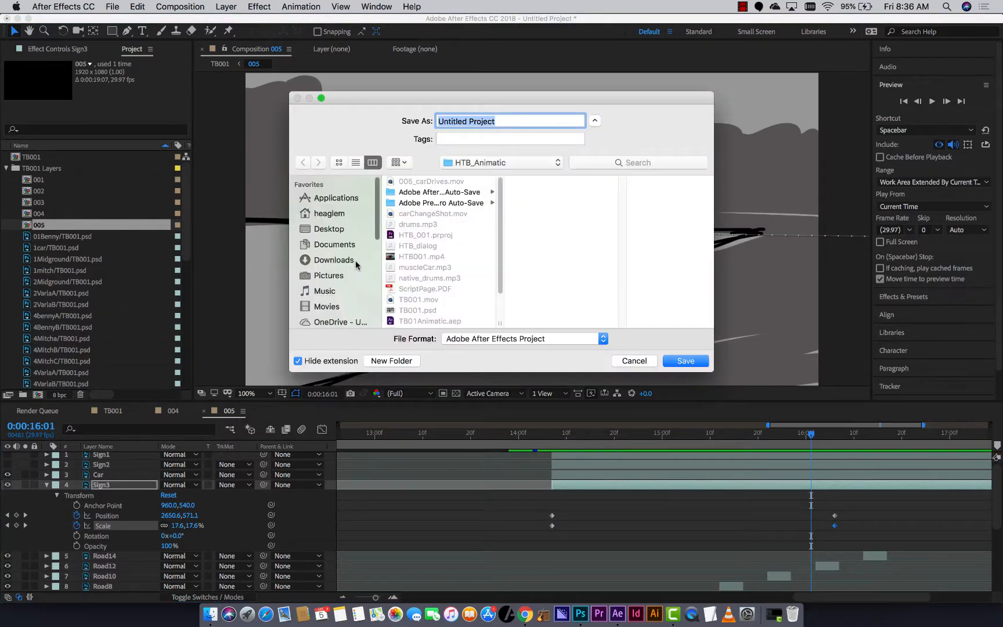
left_click(331, 229)
key("Escape")
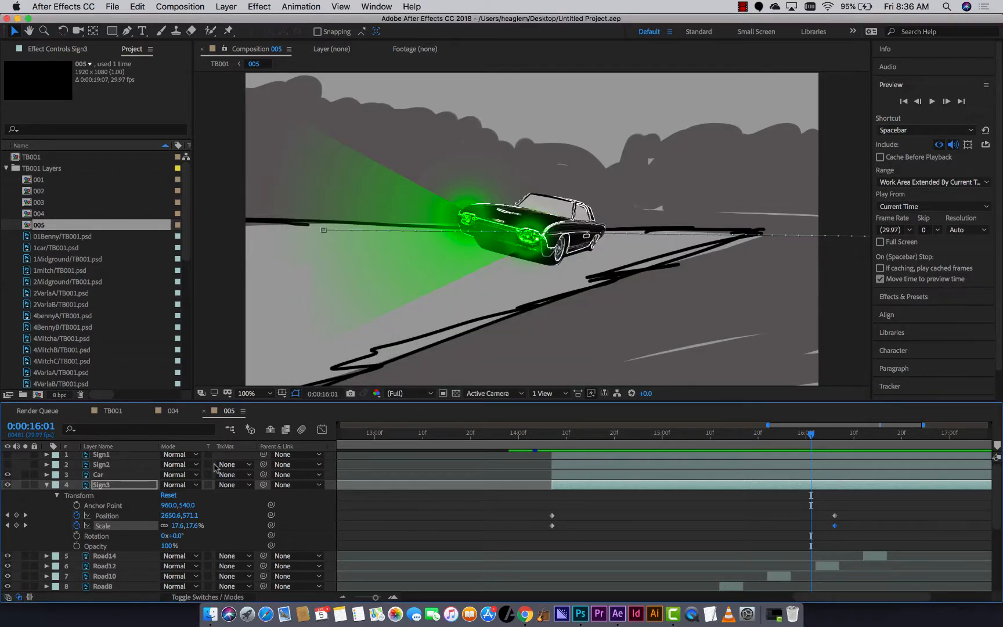
Step: Make the Sign2 layer visible and set the current time to 0:00:15:12, where Sign3 has passed the car
left_click_drag(674, 442, 734, 442)
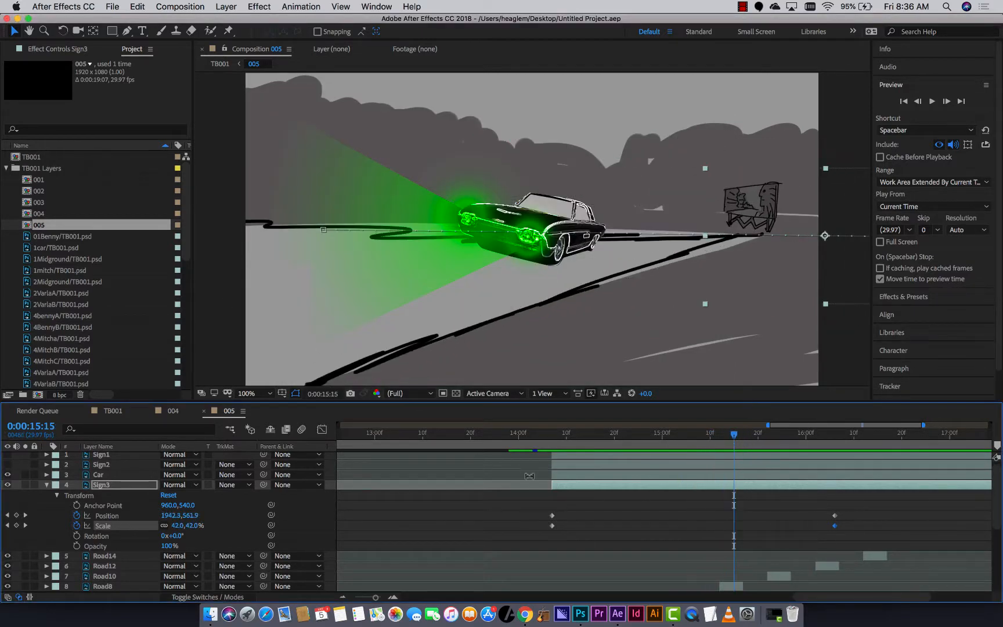
left_click(8, 465)
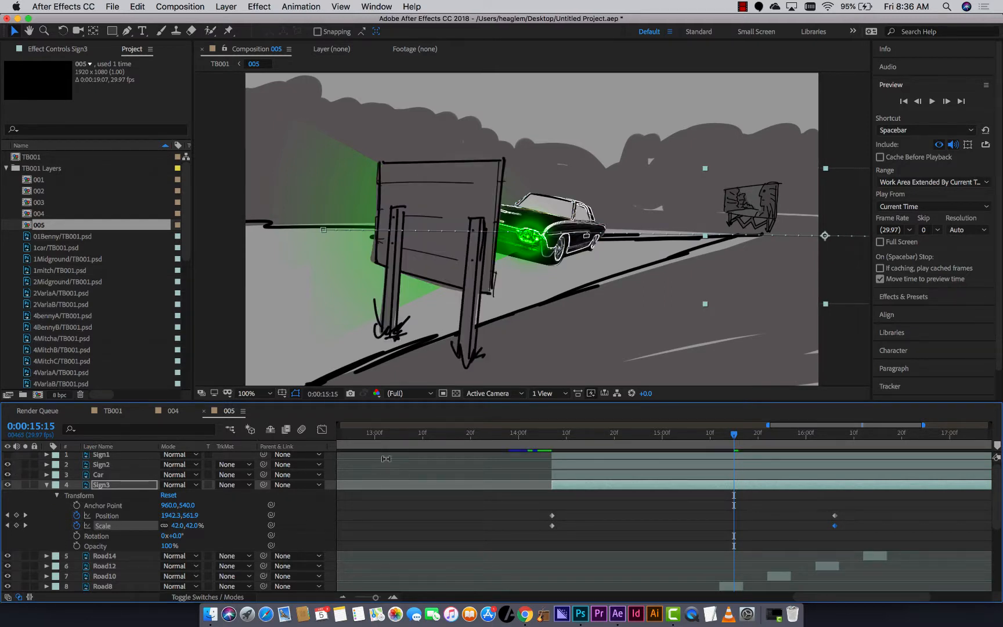
mouse_move(612, 434)
left_mouse_down()
mouse_move(643, 441)
mouse_move(608, 442)
left_mouse_up()
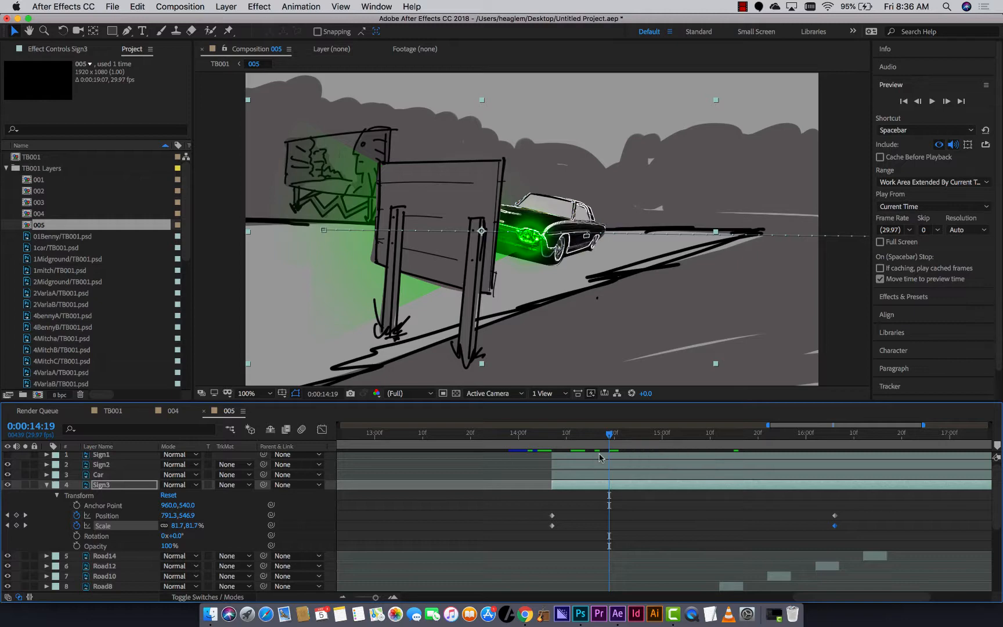
left_click_drag(626, 445, 718, 452)
left_click(667, 474)
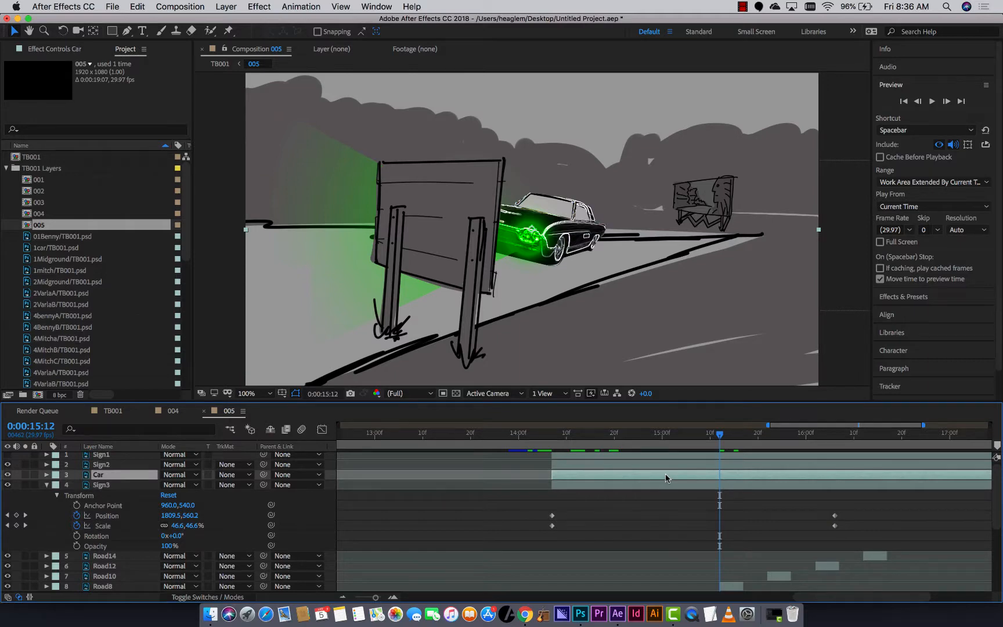
key("alt+bracketleft")
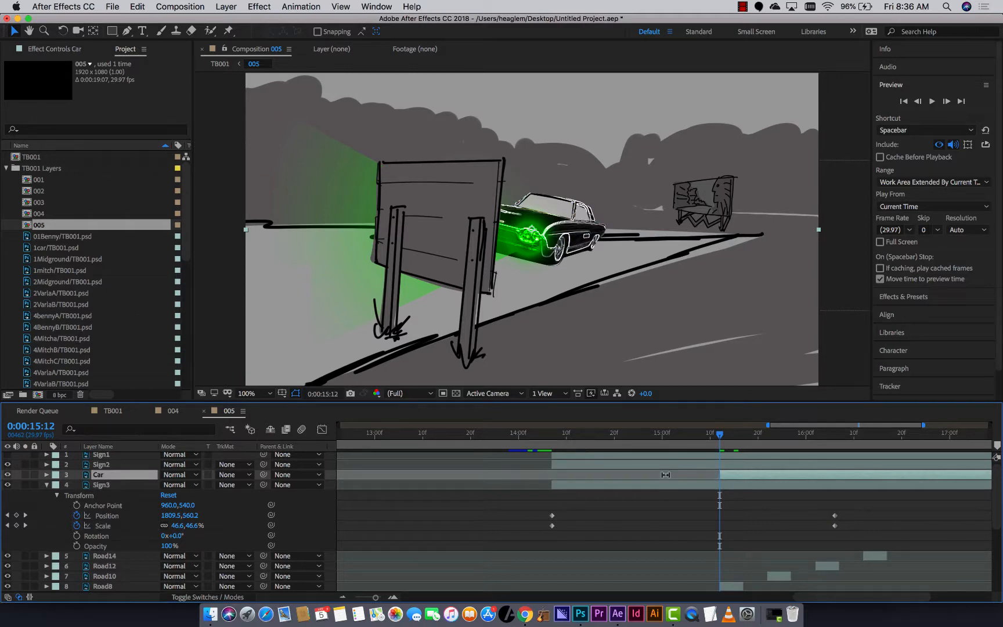
key("p")
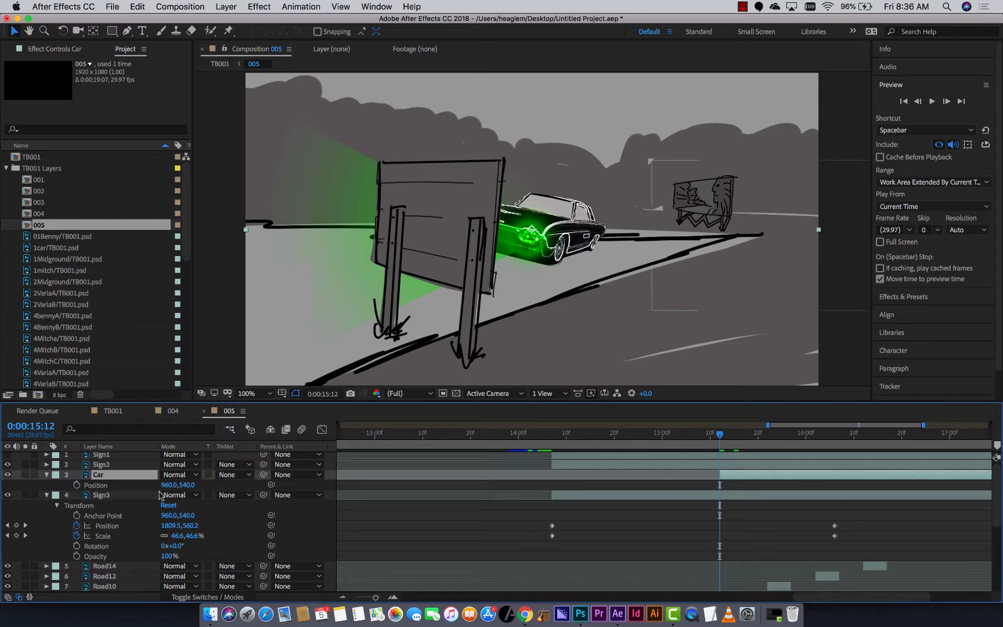
left_click_drag(168, 486, 58, 490)
key("super+z")
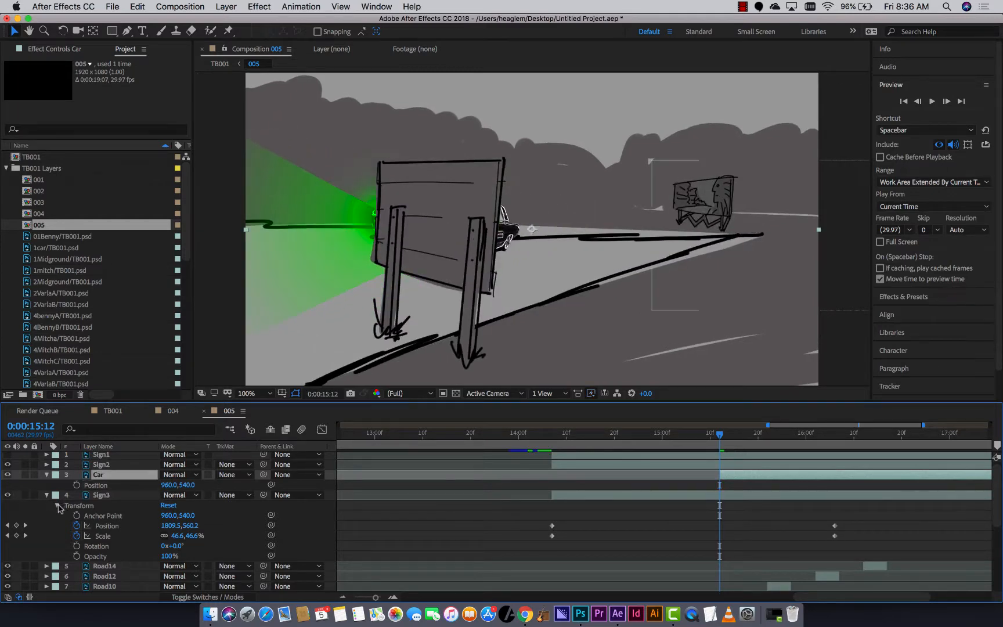
key("super+z")
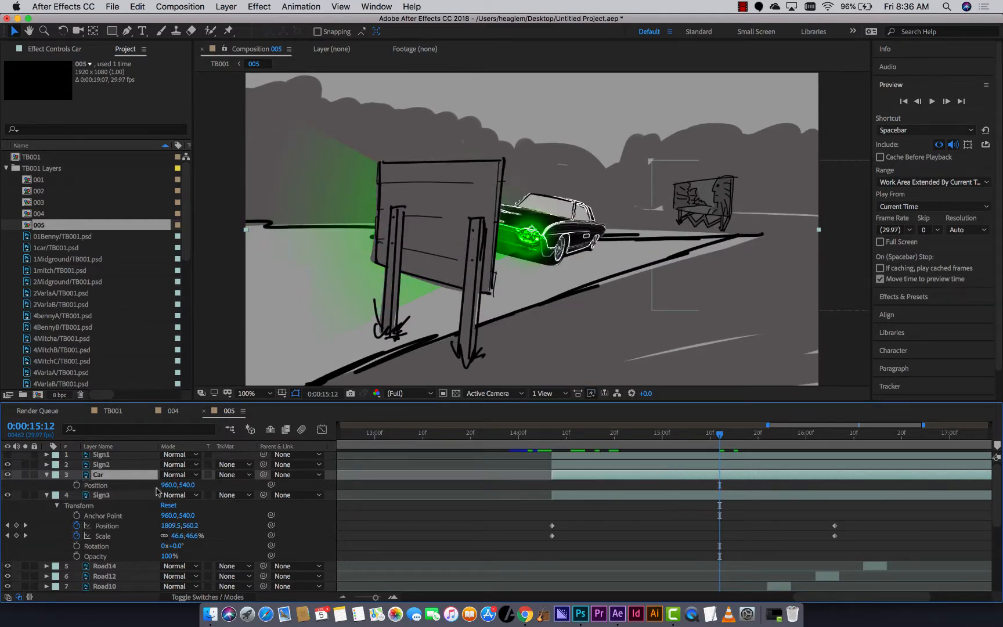
Step: Trim the start of Sign2 to 0:00:15:12 and enlarge the sign to 125% Scale
left_click(117, 467)
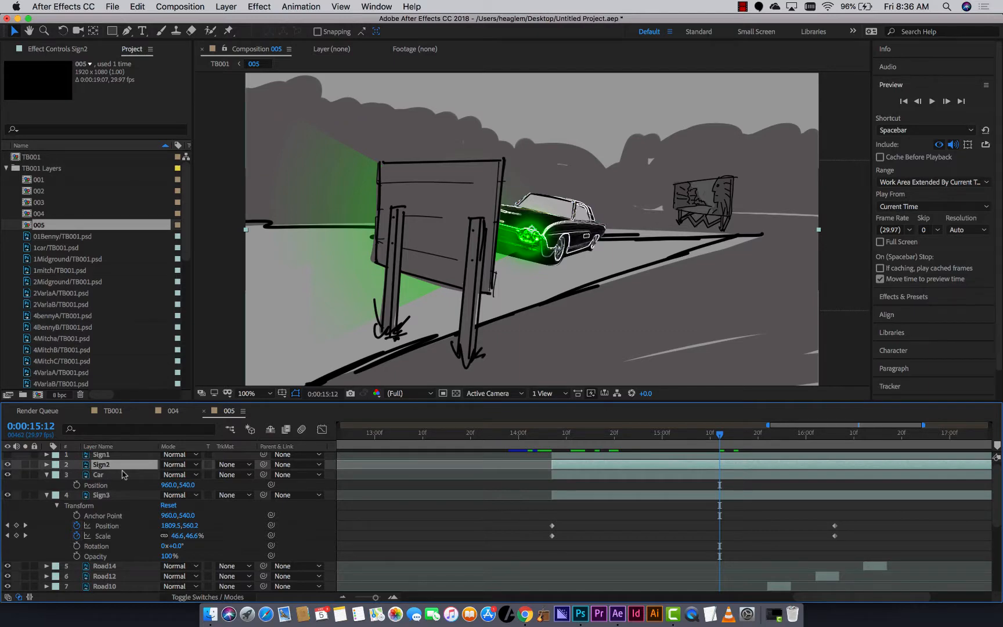
key("alt+bracketleft")
key("p")
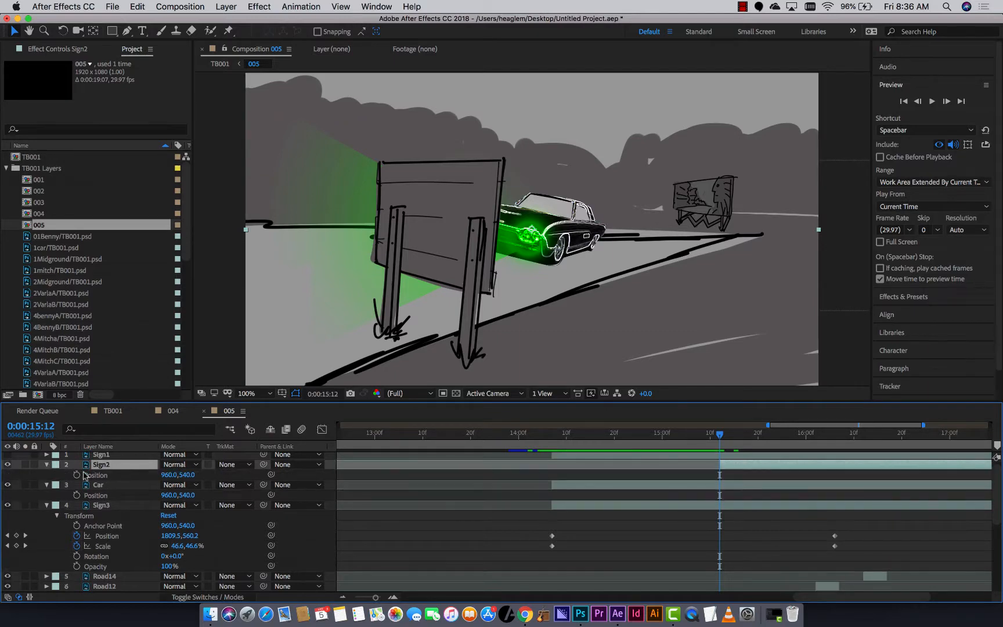
left_click_drag(169, 475, 83, 474)
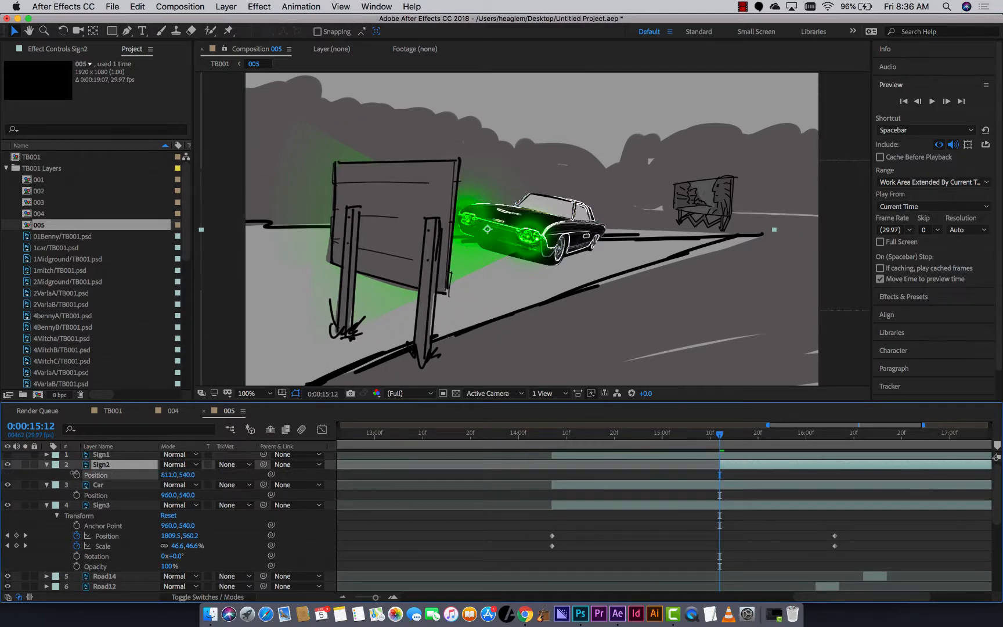
key("s")
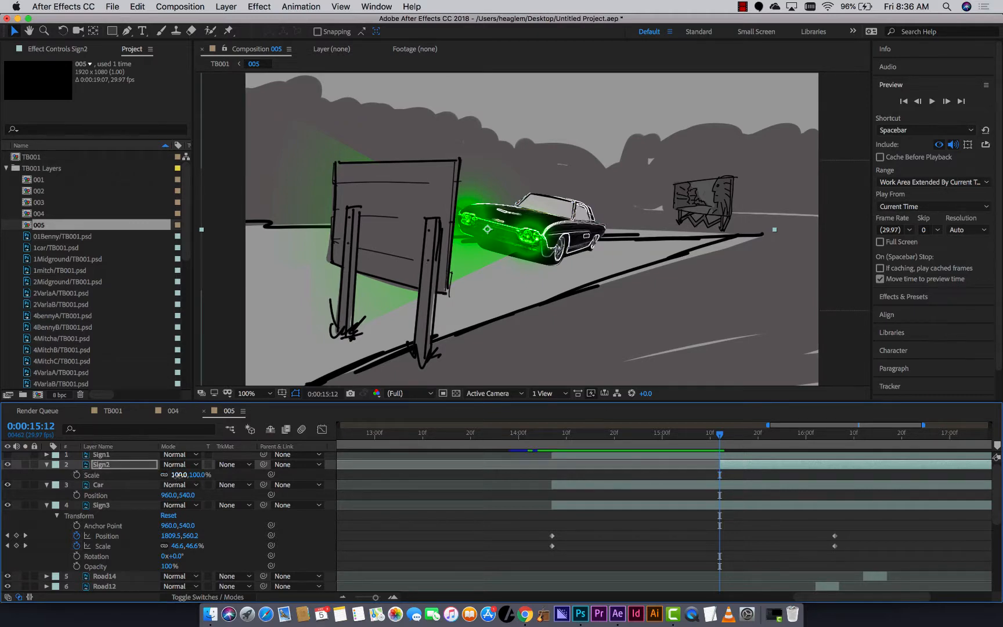
left_click_drag(175, 475, 191, 475)
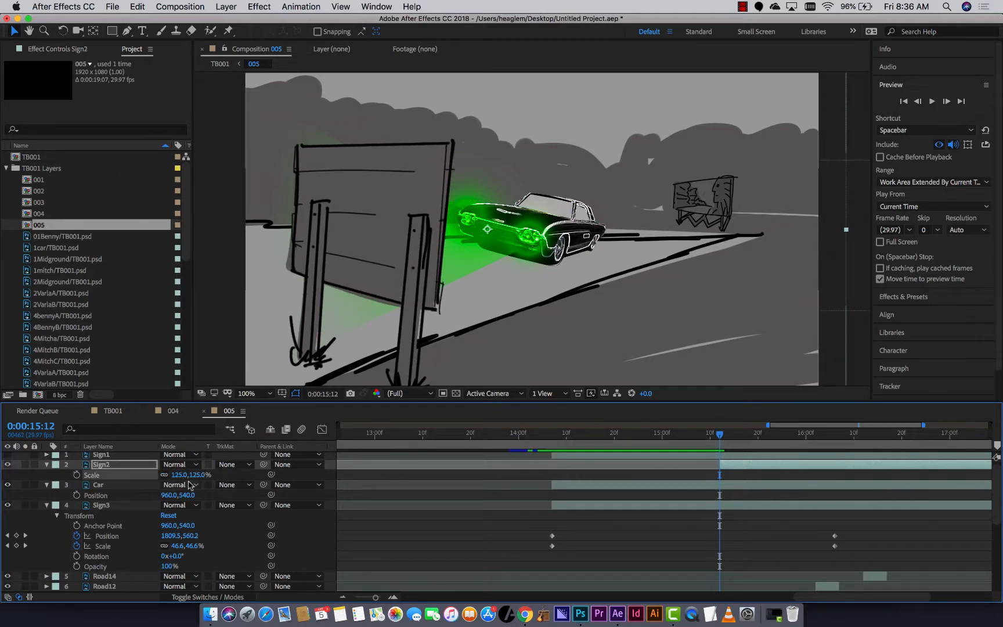
Step: Move Sign2 out of frame to Position 53, 540 and set a Position keyframe at 0:00:15:12
key("p")
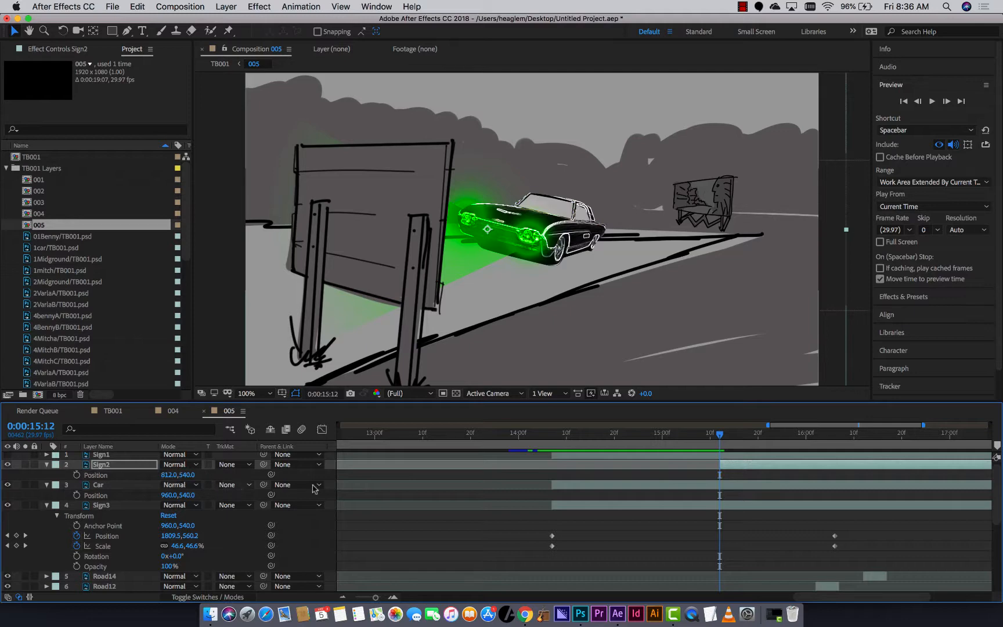
left_click_drag(171, 477, 124, 487)
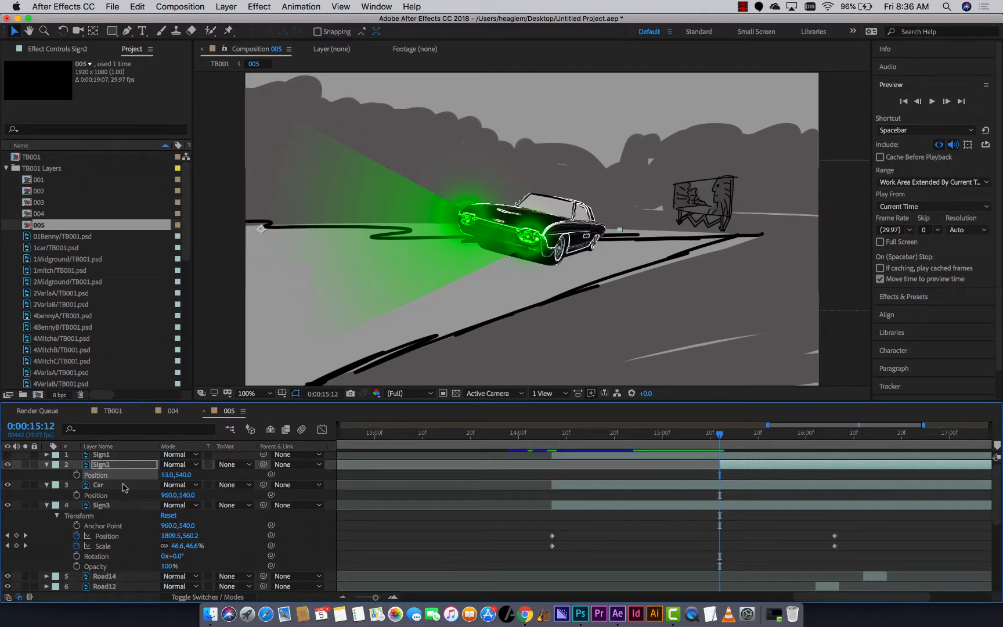
left_click(76, 475)
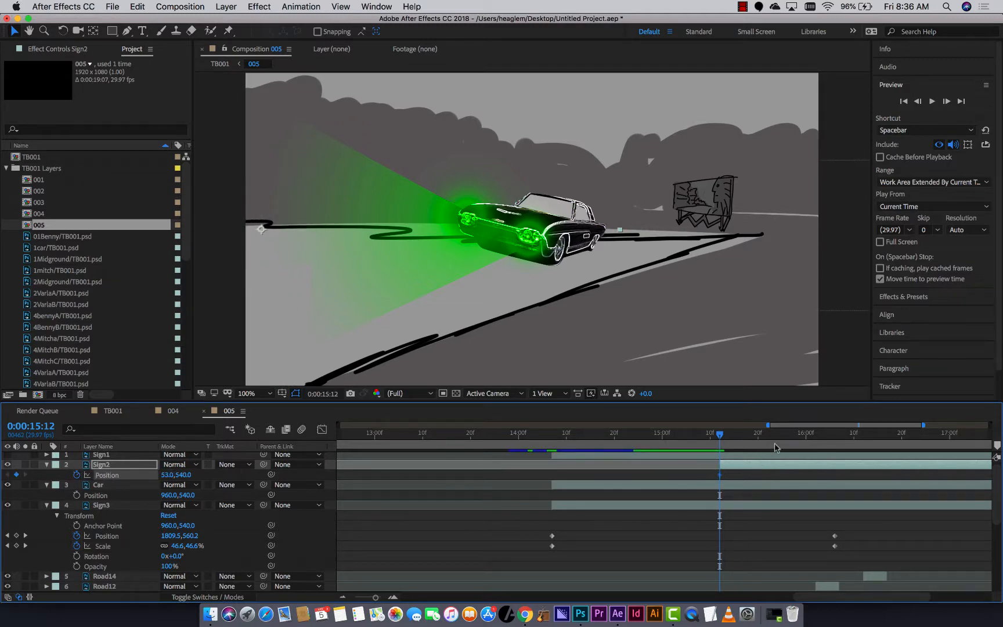
Step: At 0:00:16:29, keyframe Sign2's Position at 2608, 200, past the opposite edge of the frame
left_click_drag(801, 448, 946, 469)
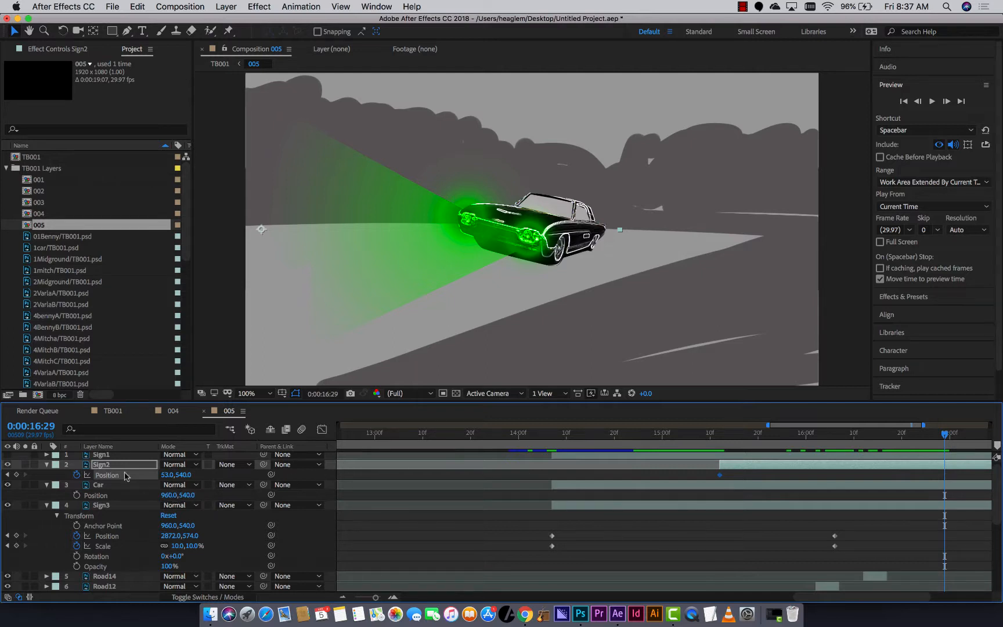
left_click_drag(163, 475, 956, 314)
left_click_drag(560, 267, 920, 167)
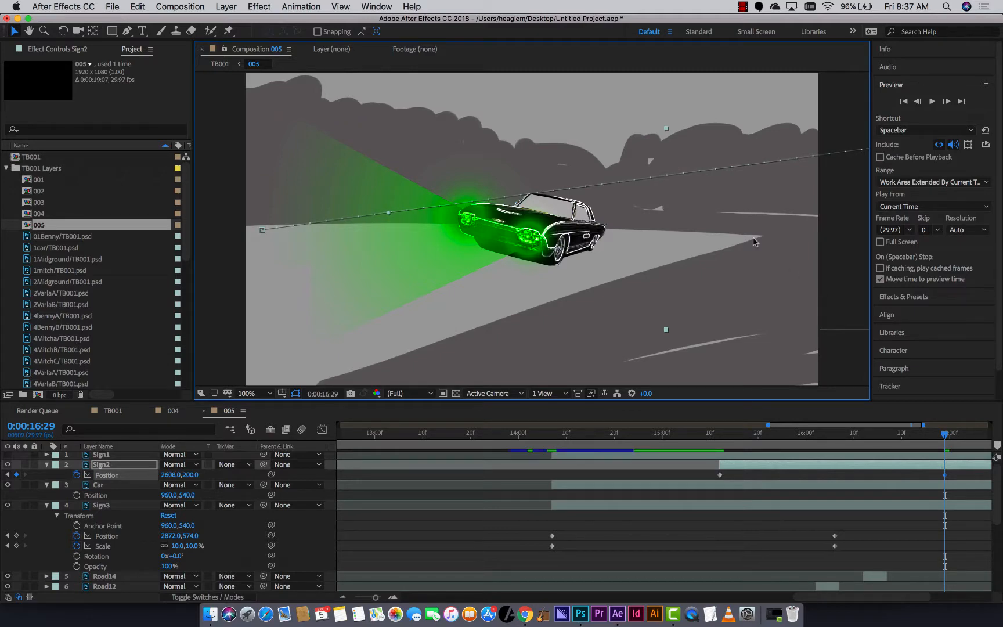
Step: Return to Sign2's first Position keyframe at 0:00:15:12 and set a Scale keyframe of 125% there
left_click(47, 465)
left_click(47, 465)
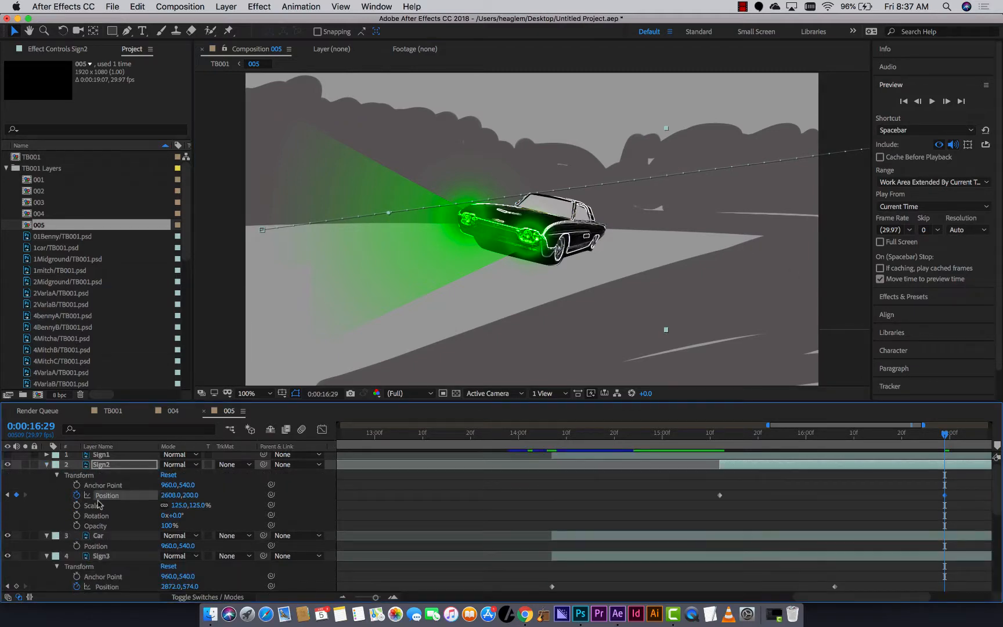
left_click(6, 495)
left_click(77, 504)
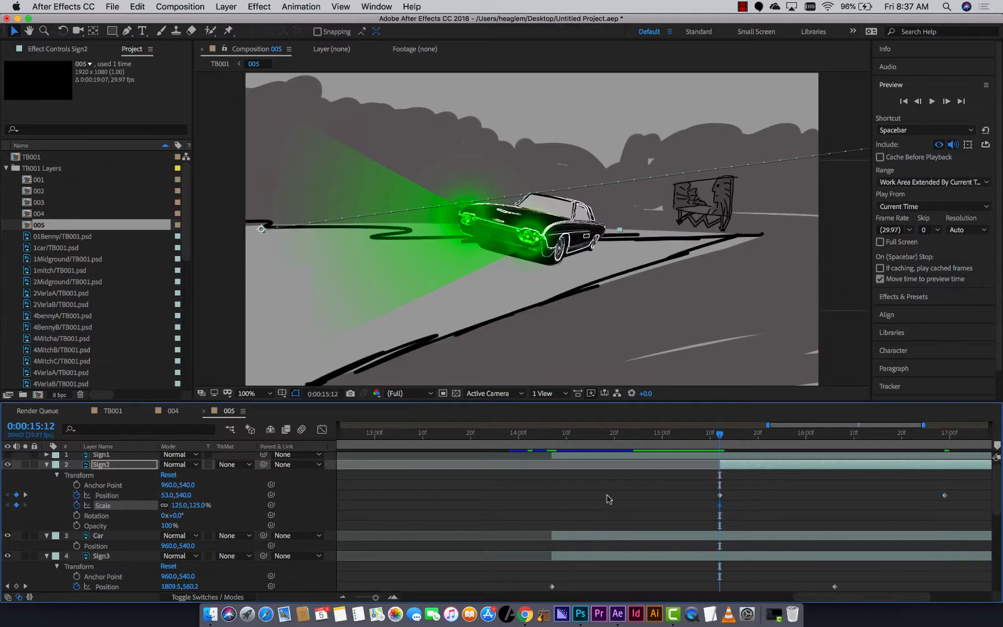
Step: At Sign2's last Position keyframe, 0:00:16:29, keyframe a much smaller Scale so the sign shrinks as it passes
left_click(25, 495)
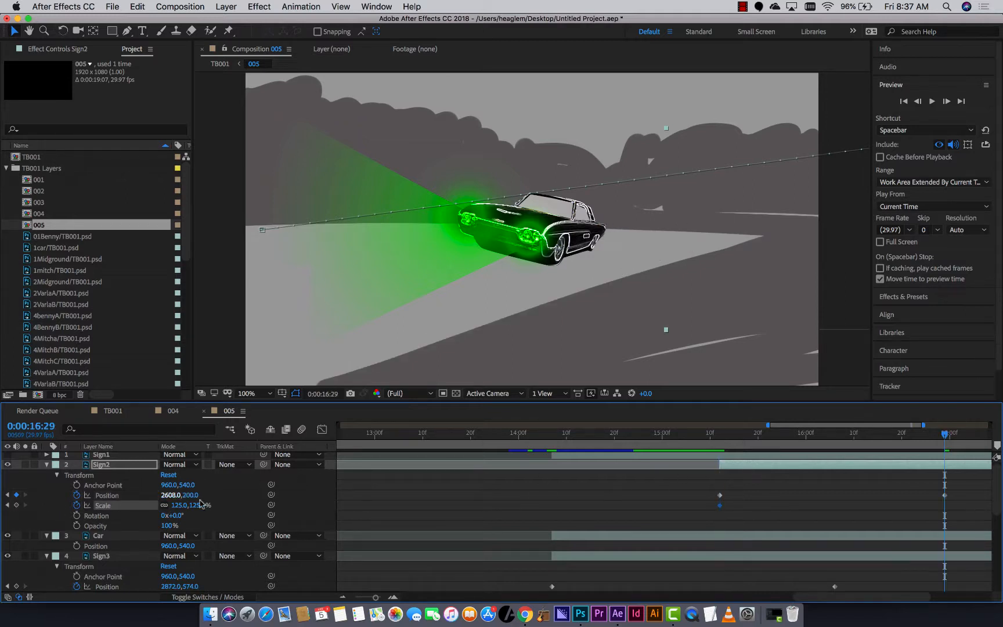
left_click(181, 504)
key("Return")
Step: Preview Sign2's movement past the car from 0:00:15:05
left_click(686, 435)
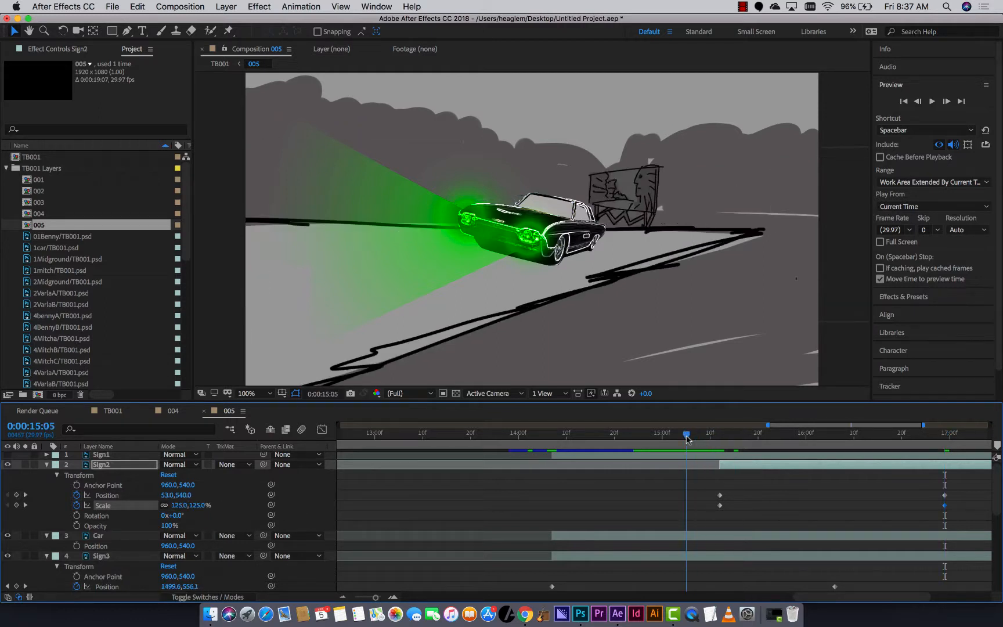
key("space")
key("space")
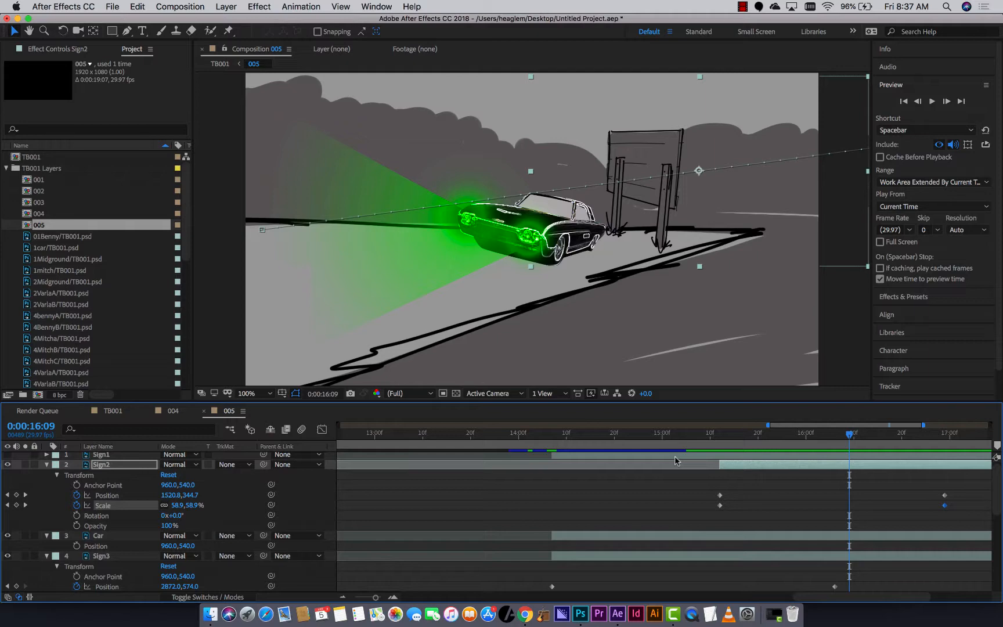
Step: At 0:00:16:04, move Sign2 down to about Position 1533, 711, adding a middle keyframe that bends its motion path below the car
left_click_drag(739, 441, 719, 441)
left_click(116, 497)
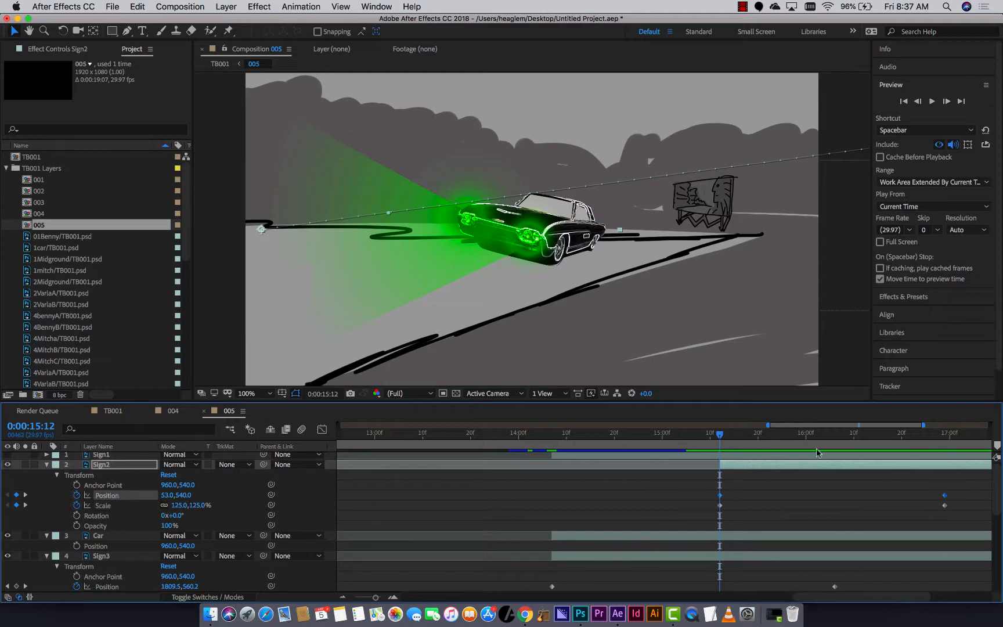
left_click_drag(816, 452, 825, 452)
left_click_drag(552, 208, 644, 308)
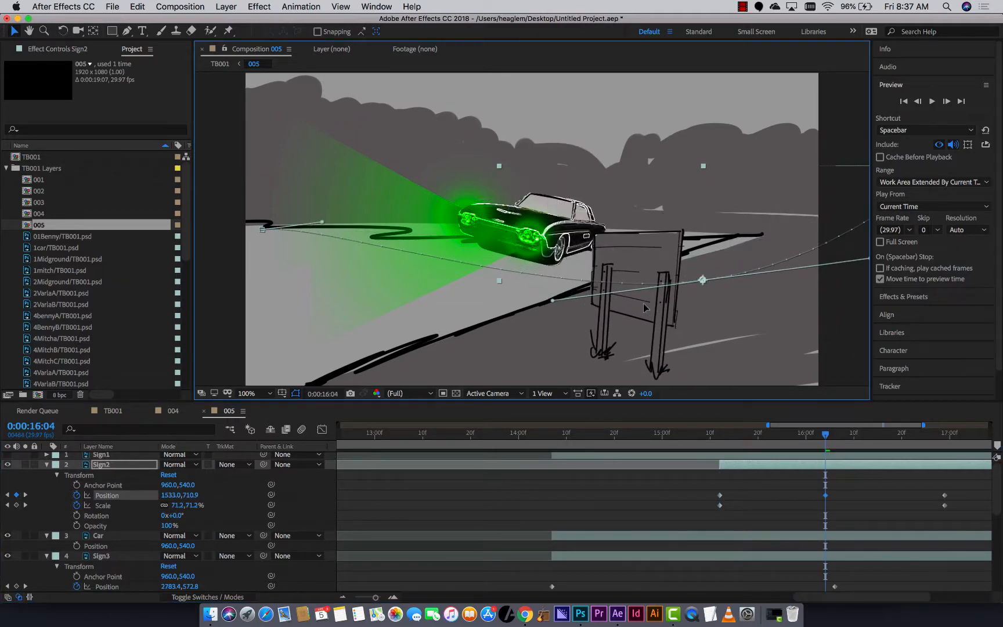
Step: Preview Sign2's movement from 0:00:15:09 and remove its middle position keyframe, returning to 0:00:15:12
left_click(705, 437)
key("space")
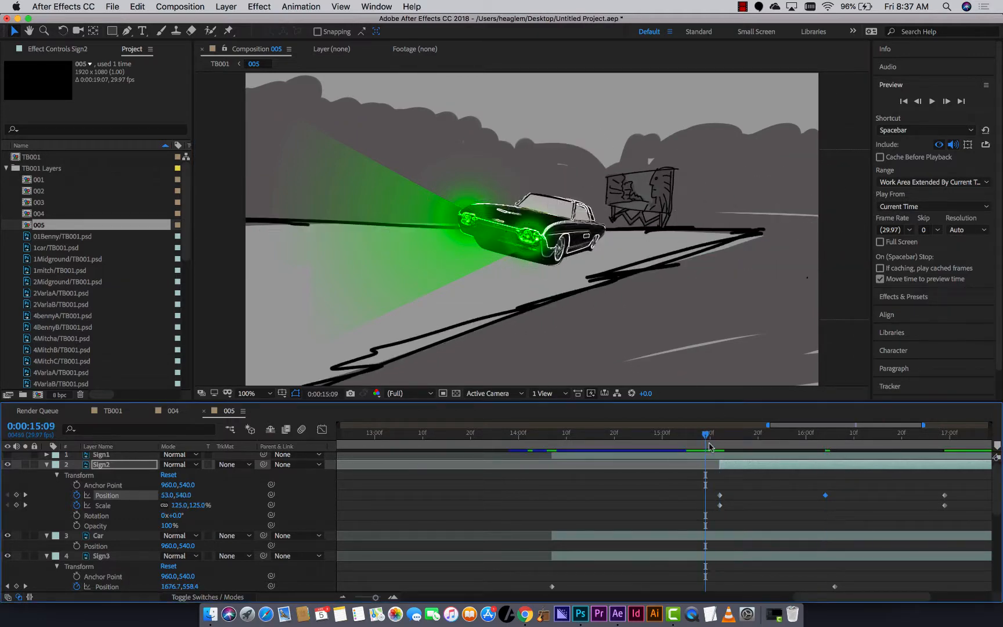
key("space")
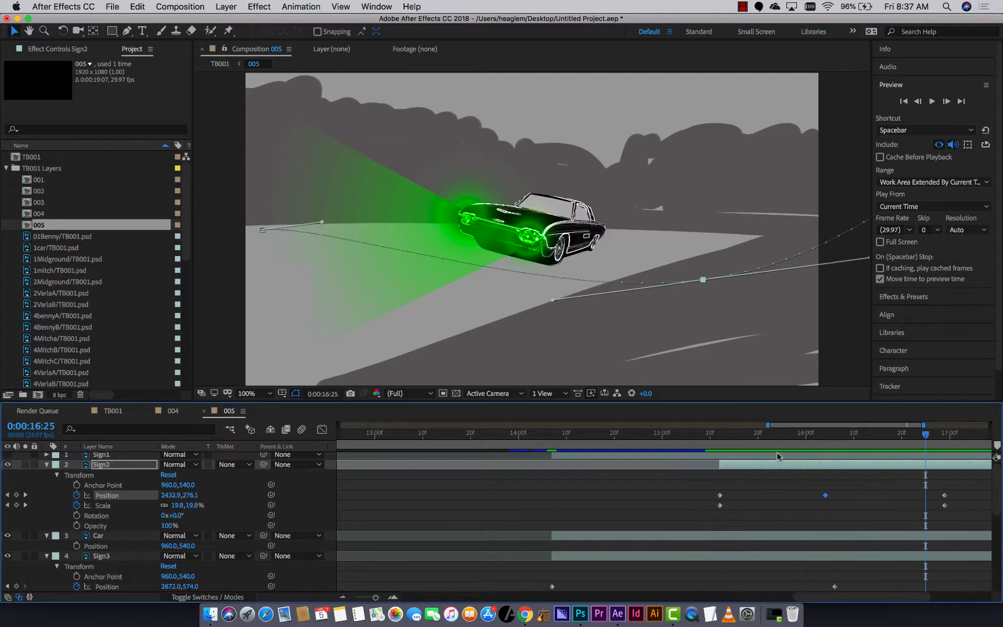
left_click_drag(788, 434, 720, 450)
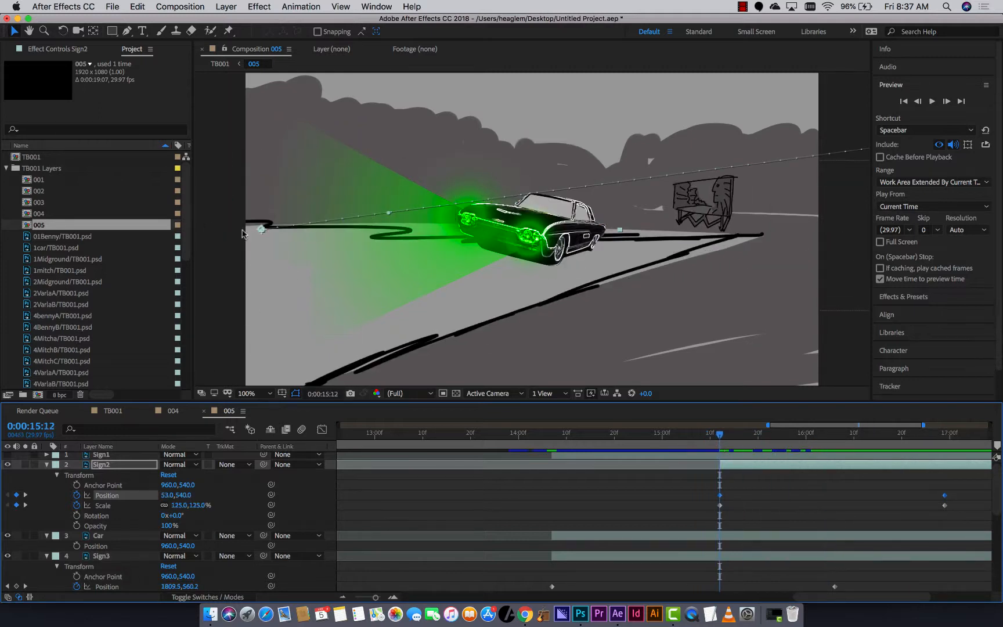
Step: Move only Sign2's first position keyframe at 0:00:15:12 down to about 37, 1316 and save the project
left_click_drag(261, 232, 284, 335)
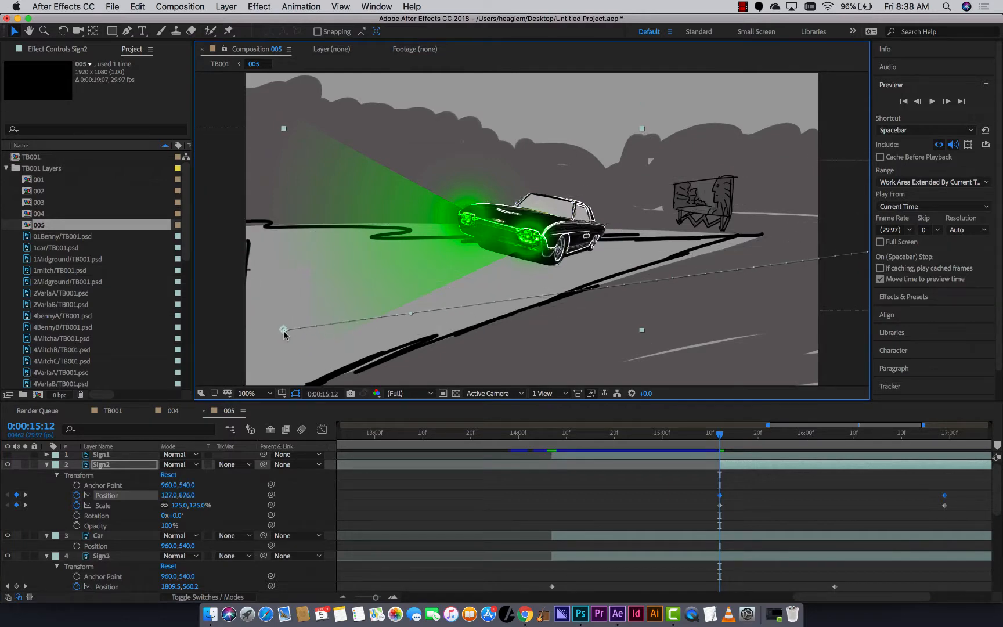
key("super+z")
left_click(749, 499)
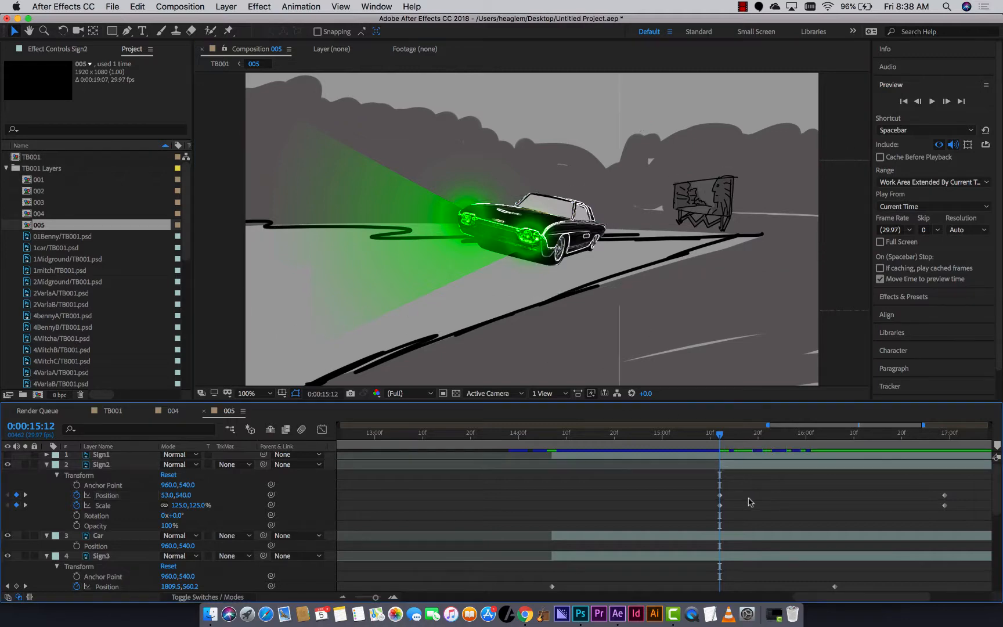
left_click(720, 496)
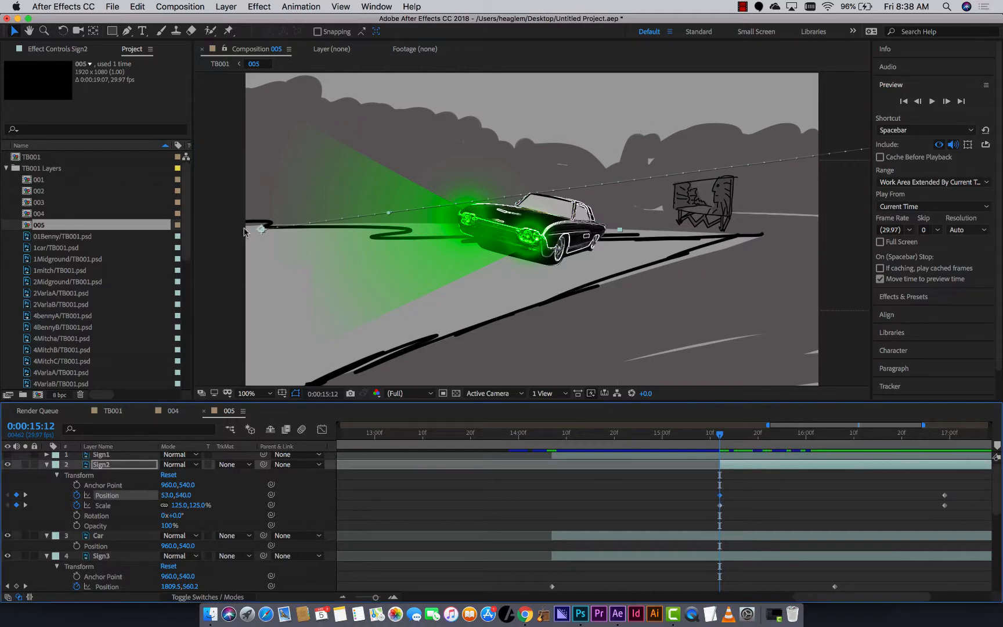
left_click_drag(263, 234, 264, 458)
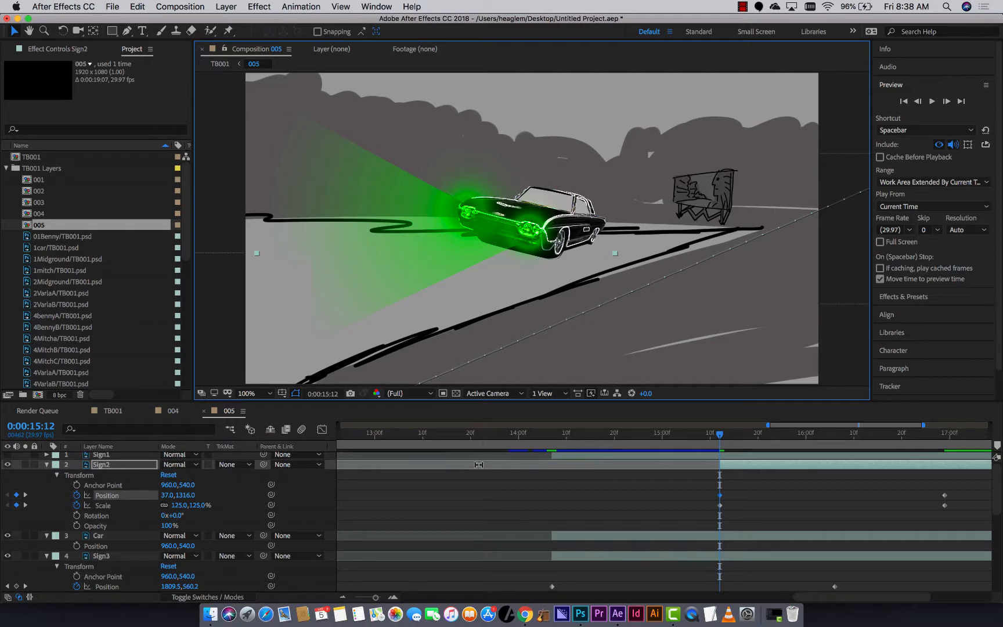
key("super+s")
Step: Set Sign2's scale to 200% at 0:00:15:12 and preview the movement
key("space")
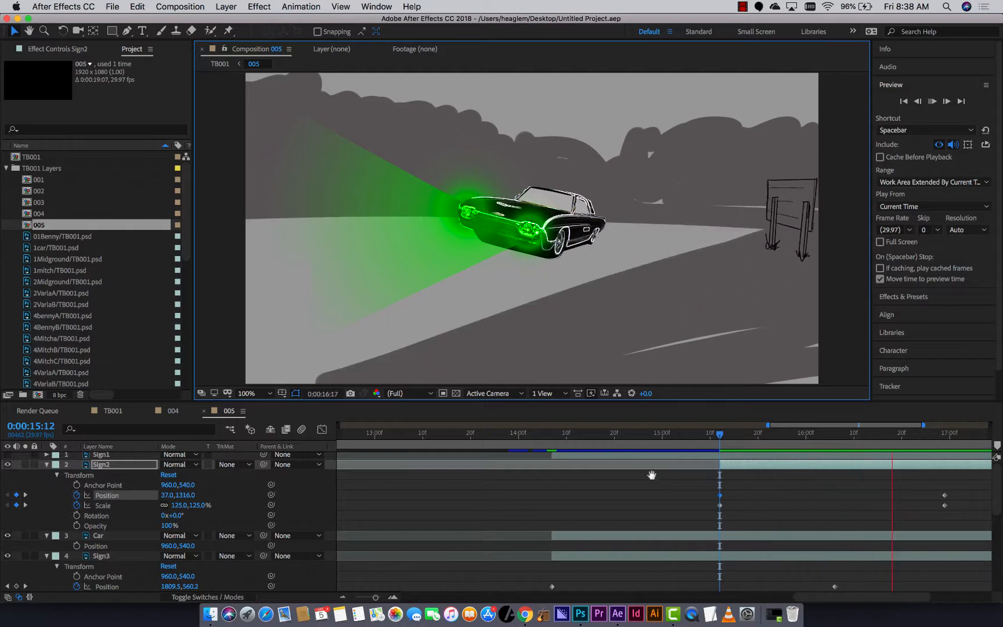
key("space")
left_click_drag(741, 434, 718, 442)
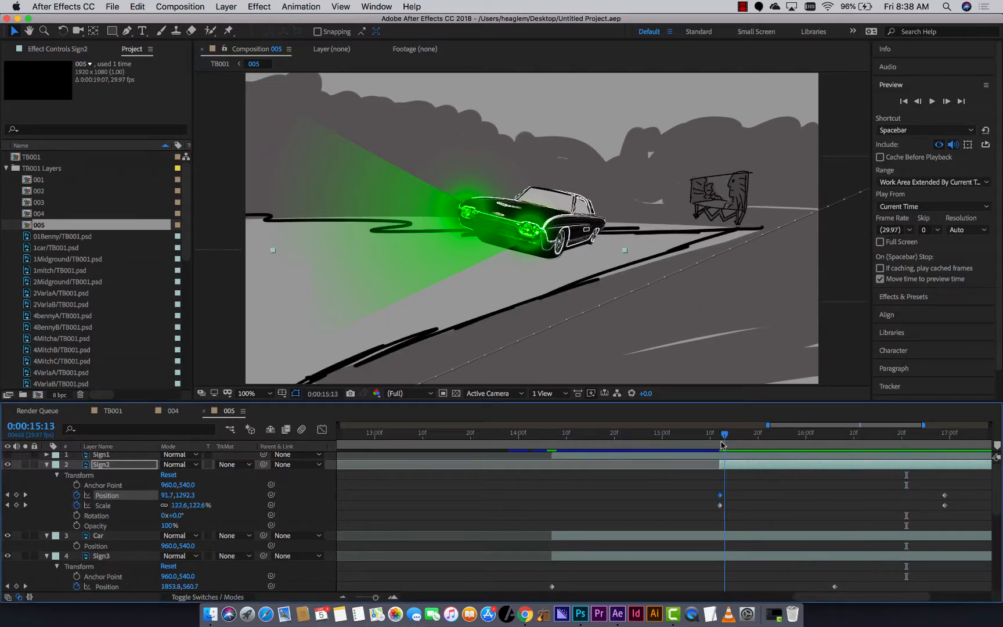
left_click(177, 505)
type("20")
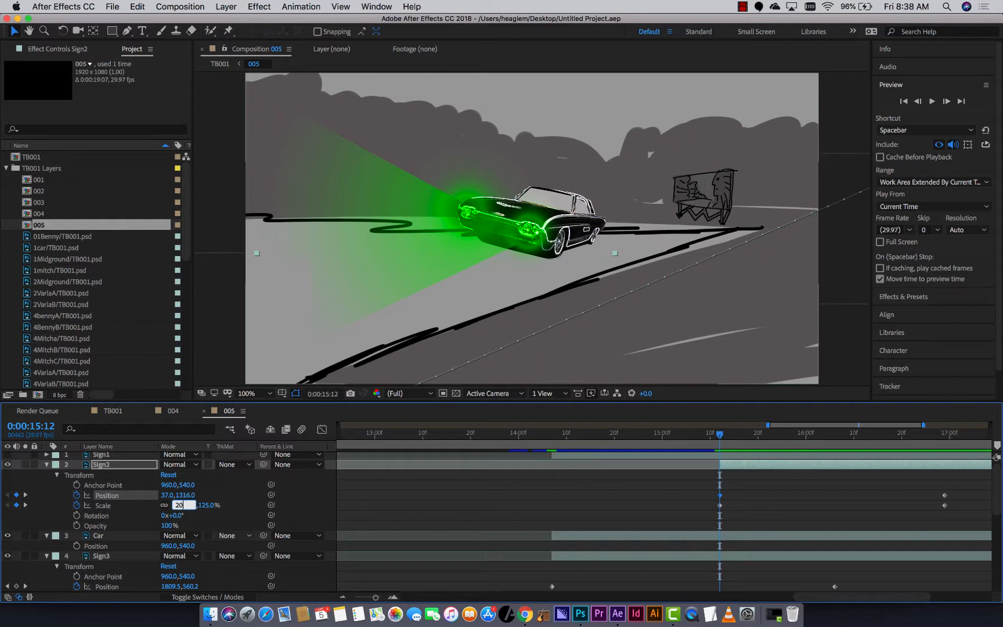
type("0")
key("Return")
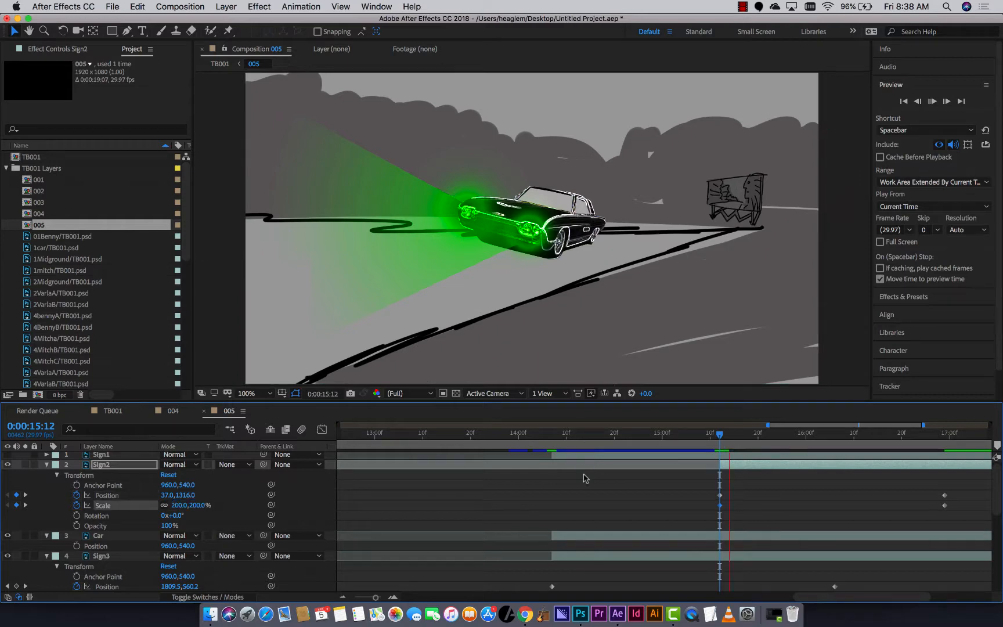
key("space")
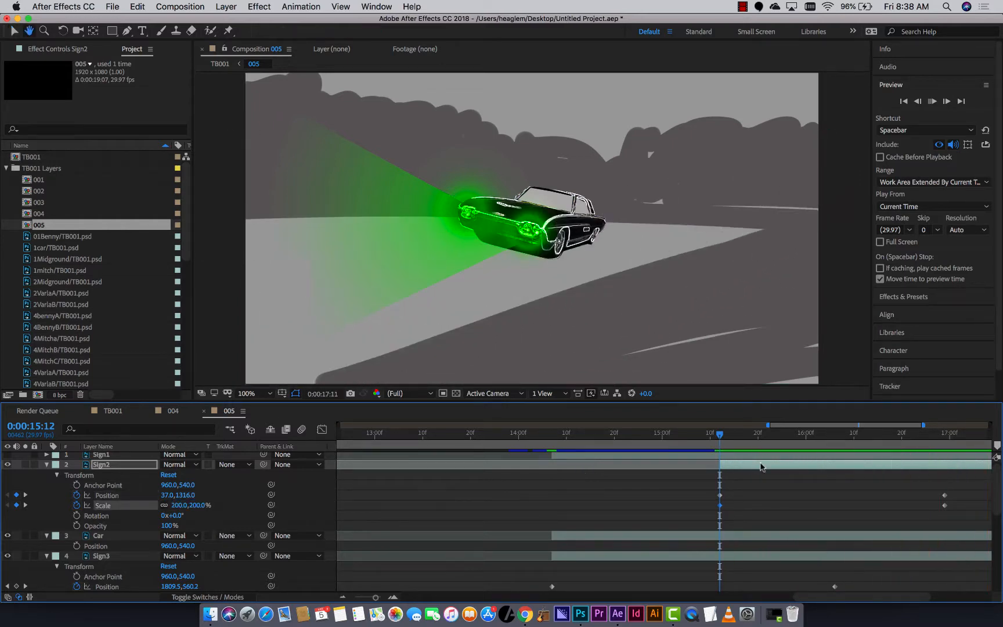
key("space")
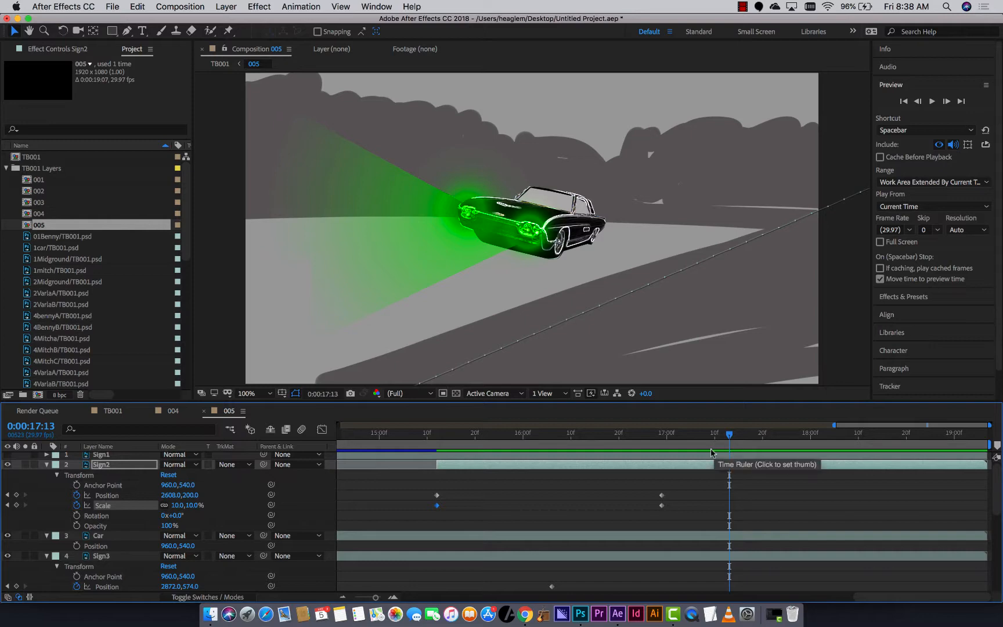
Step: Shift Sign2's closing position and scale keyframes later to about 17.5 seconds and preview the timing
left_click_drag(687, 488, 656, 525)
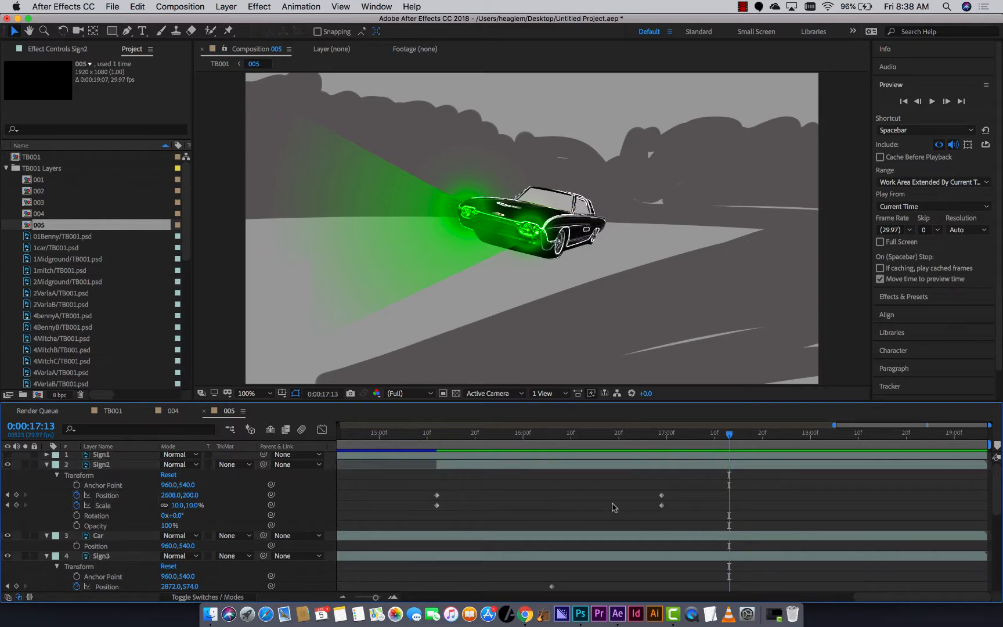
key("minus")
key("minus")
left_click_drag(885, 484, 899, 505)
left_click(714, 436)
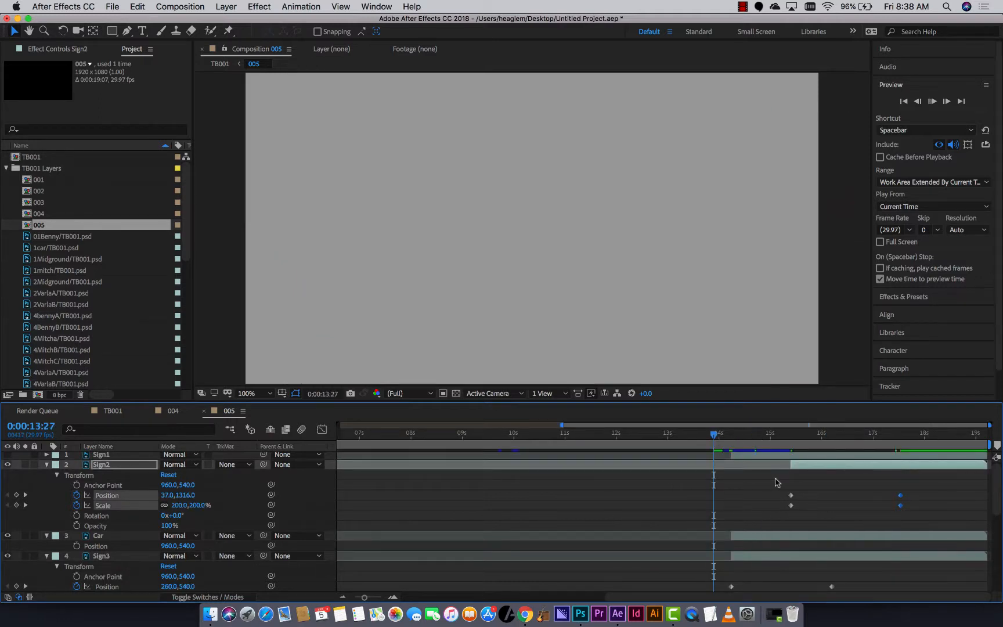
key("space")
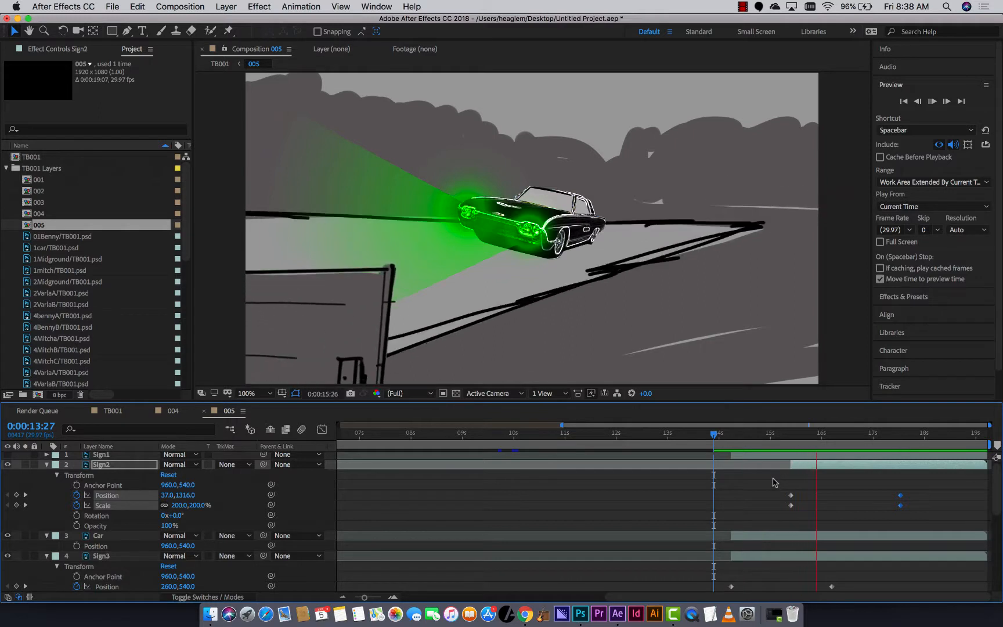
key("space")
Step: Shift Sign2's closing position and scale keyframes earlier to about 17.3 seconds, preview the result and save the project
left_click_drag(900, 505, 888, 505)
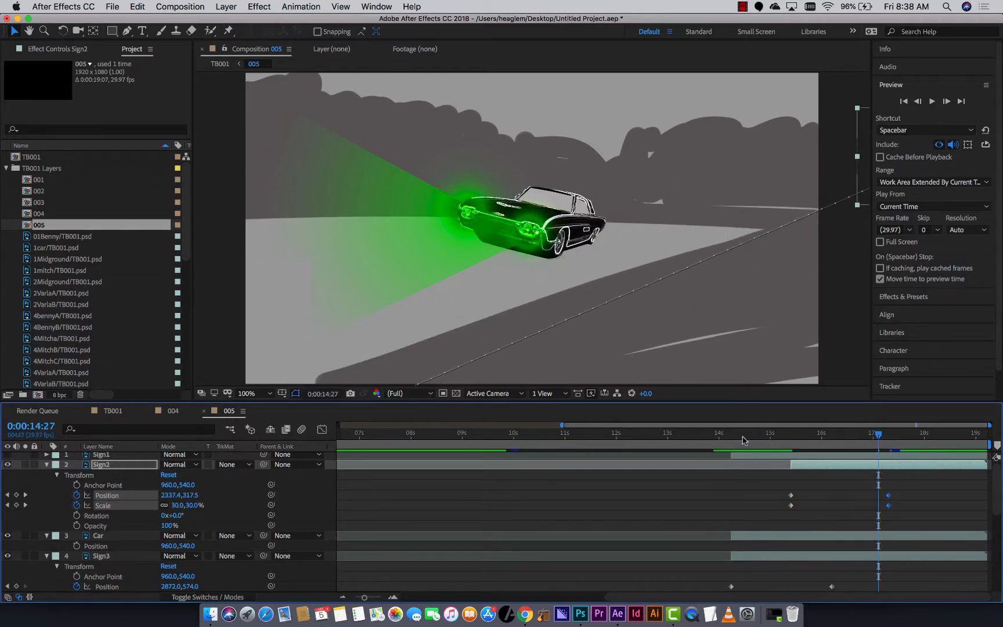
left_click(722, 435)
key("space")
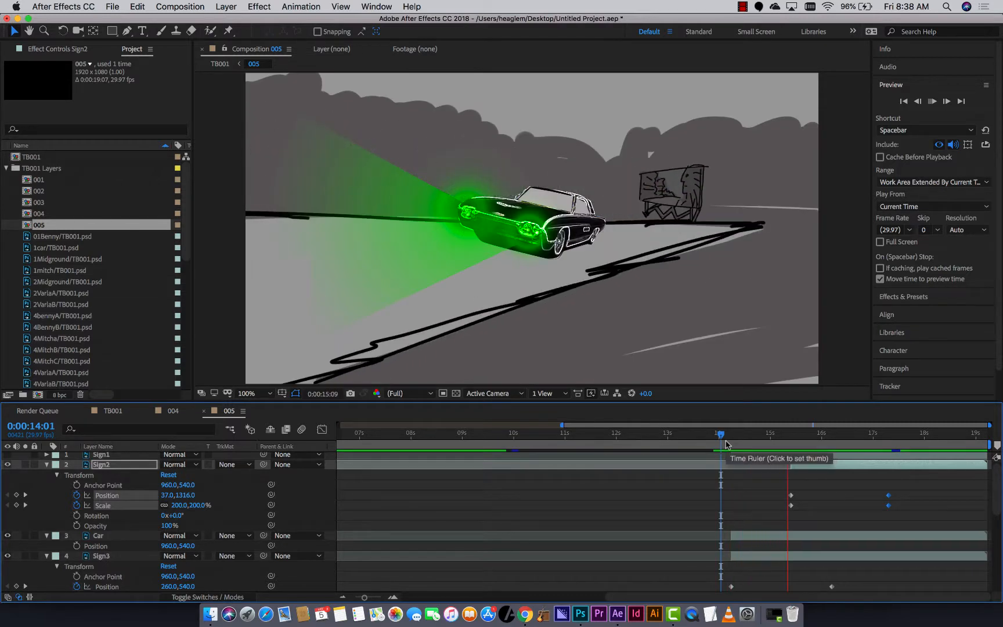
key("space")
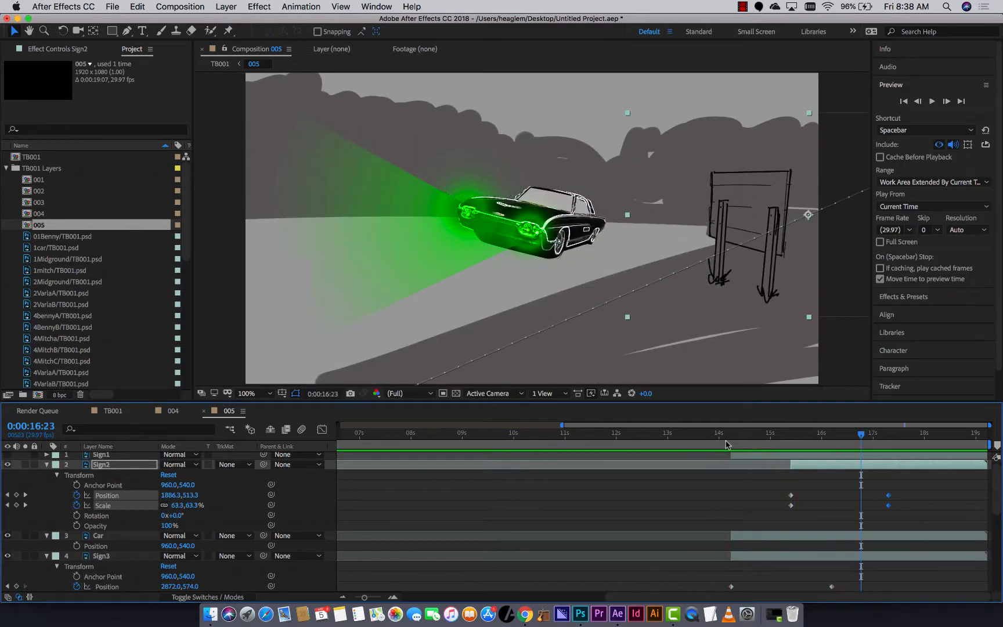
key("super+s")
Step: Go to 0:00:14:18 and reveal the Treeline layer's position property
left_click_drag(799, 445, 749, 447)
scroll(220, 561, "down", 5)
scroll(220, 561, "down", 3)
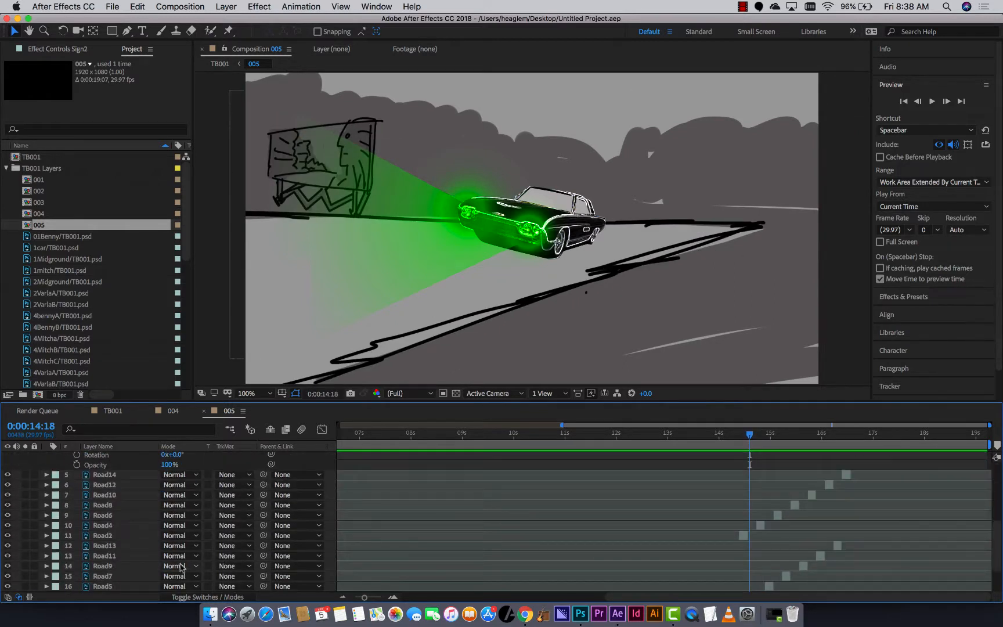
scroll(180, 566, "down", 3)
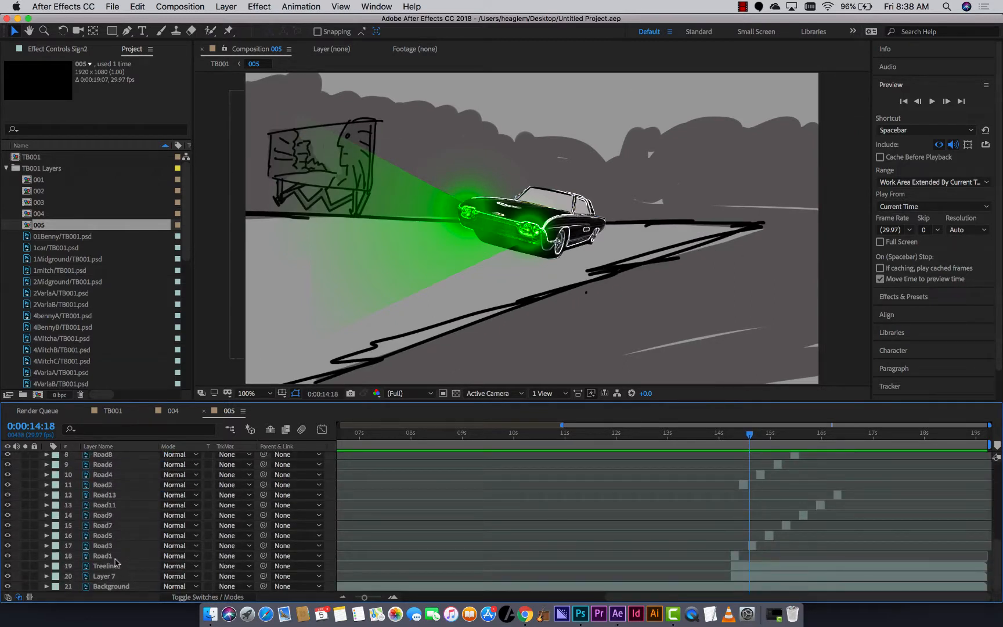
left_click(145, 568)
key("p")
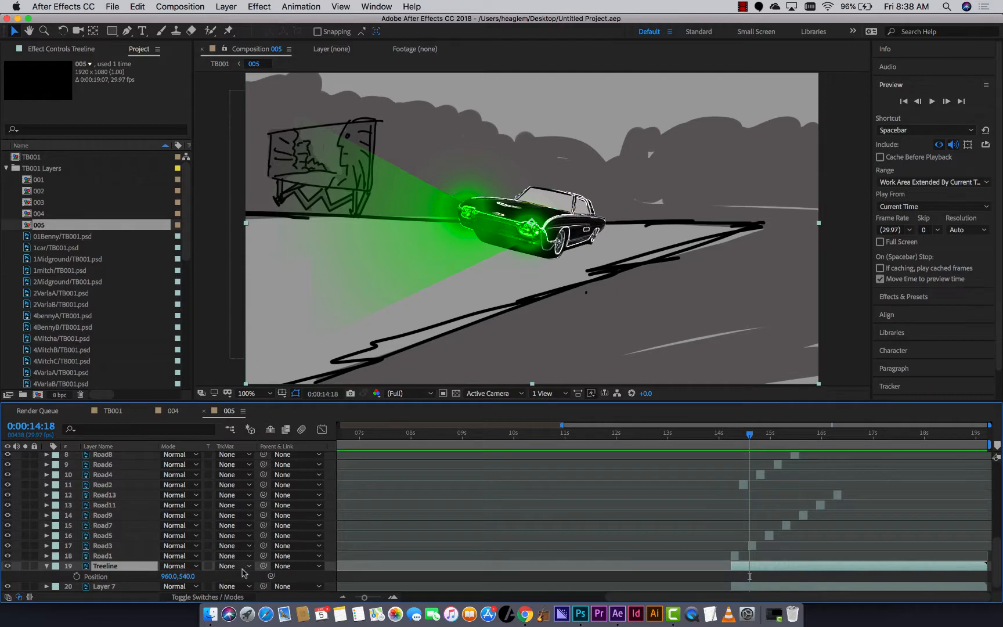
Step: Try moving the Treeline layer, undo the move, and reduce the composition view to 25%
left_click_drag(168, 576, 291, 592)
key("super+z")
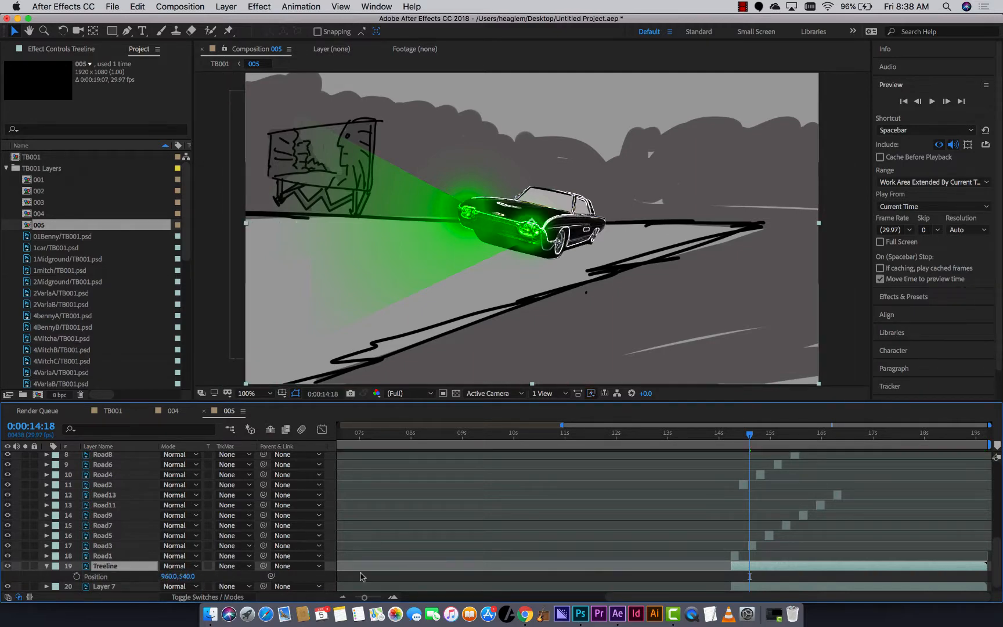
left_click(432, 547)
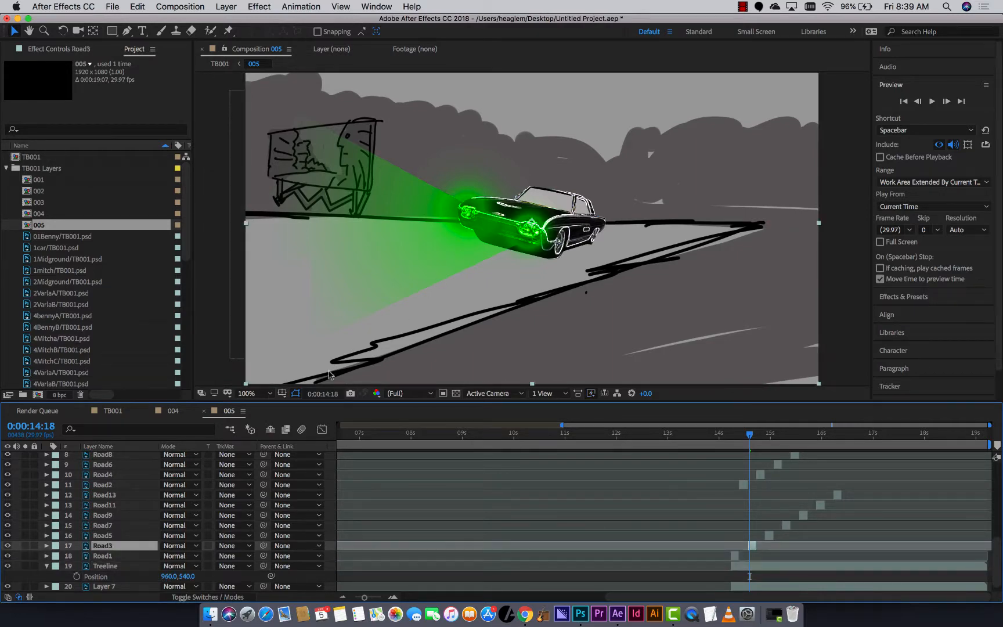
key("comma")
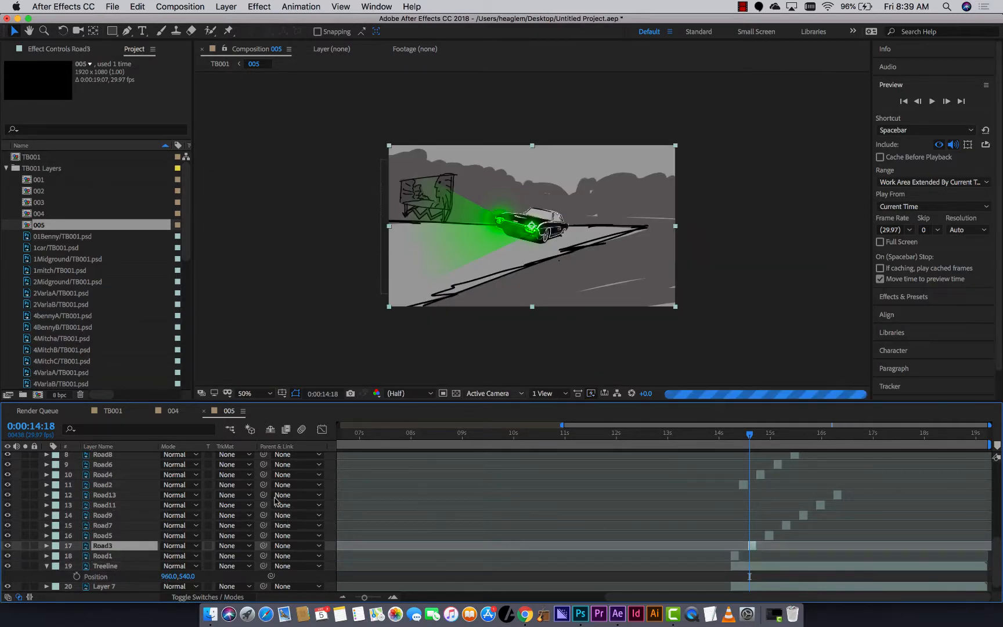
key("comma")
left_click(539, 231)
Step: Toggle the Treeline layer's visibility off and on, try moving it sideways to about 725, 540, and undo the move
left_click(100, 566)
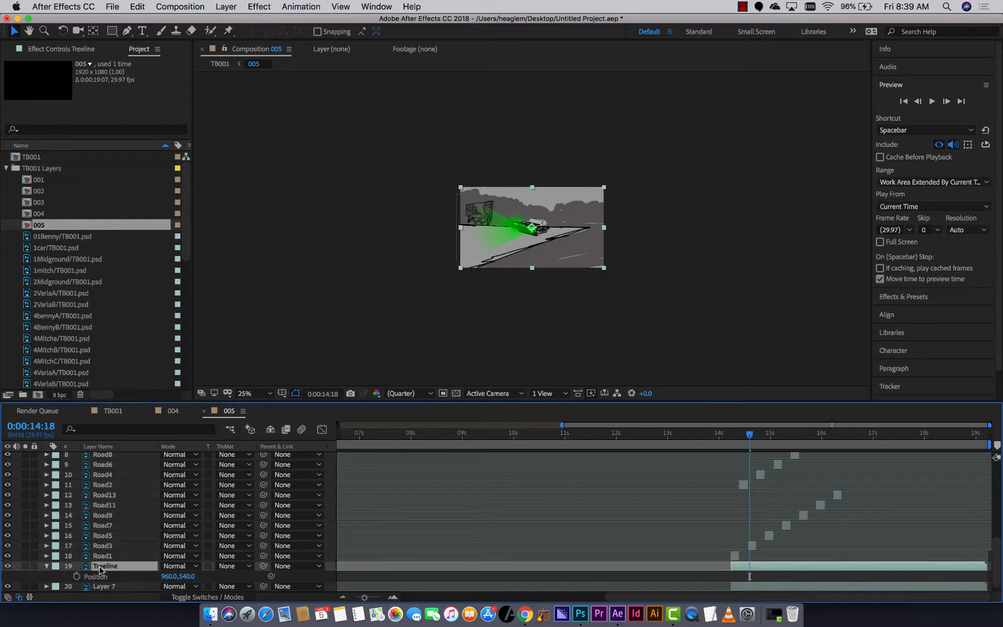
left_click(7, 566)
left_click(7, 566)
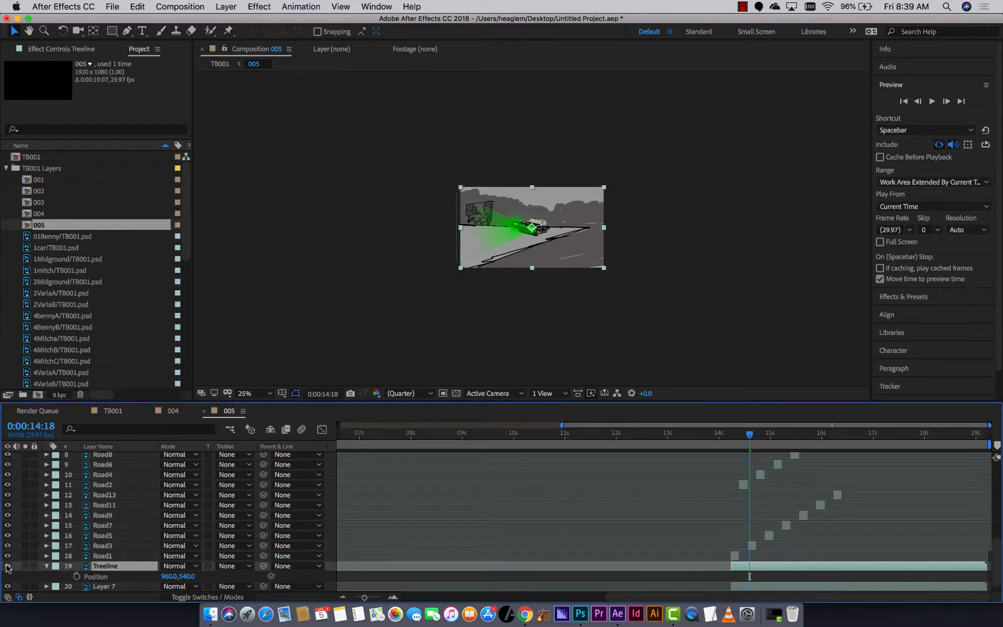
left_click(169, 576)
left_click(444, 524)
left_click_drag(169, 578, 22, 567)
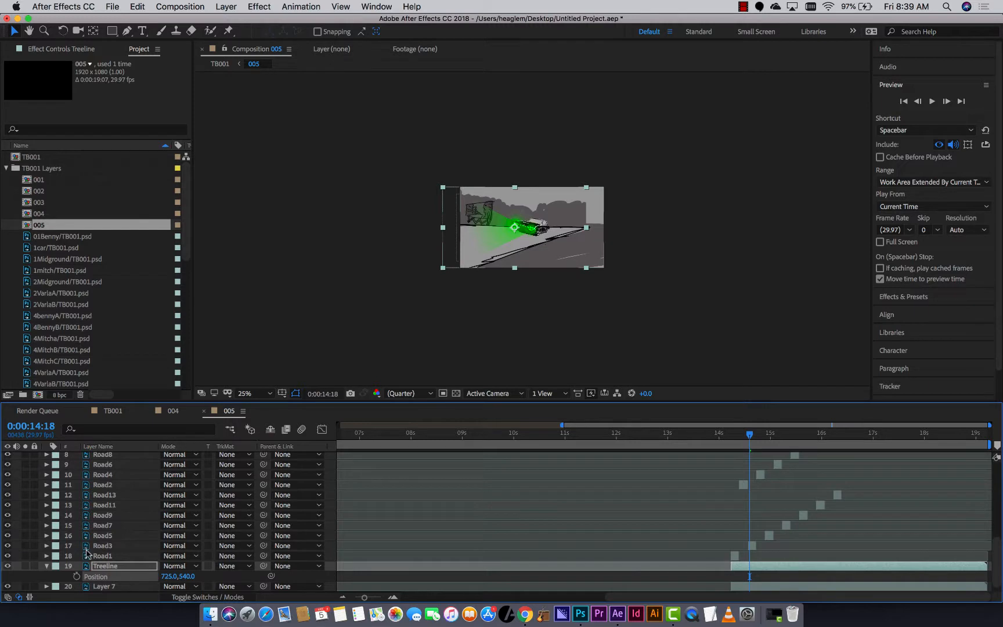
key("super+z")
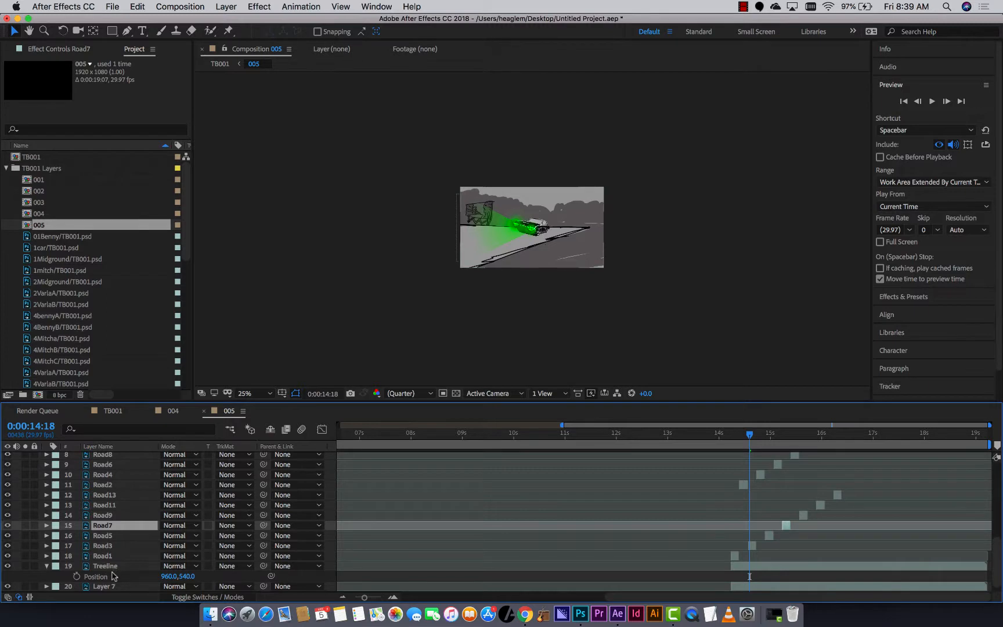
Step: Unlink the Treeline layer's scale proportions and stretch it to 215% wide by 72% high
key("s")
scroll(174, 583, "down", 1)
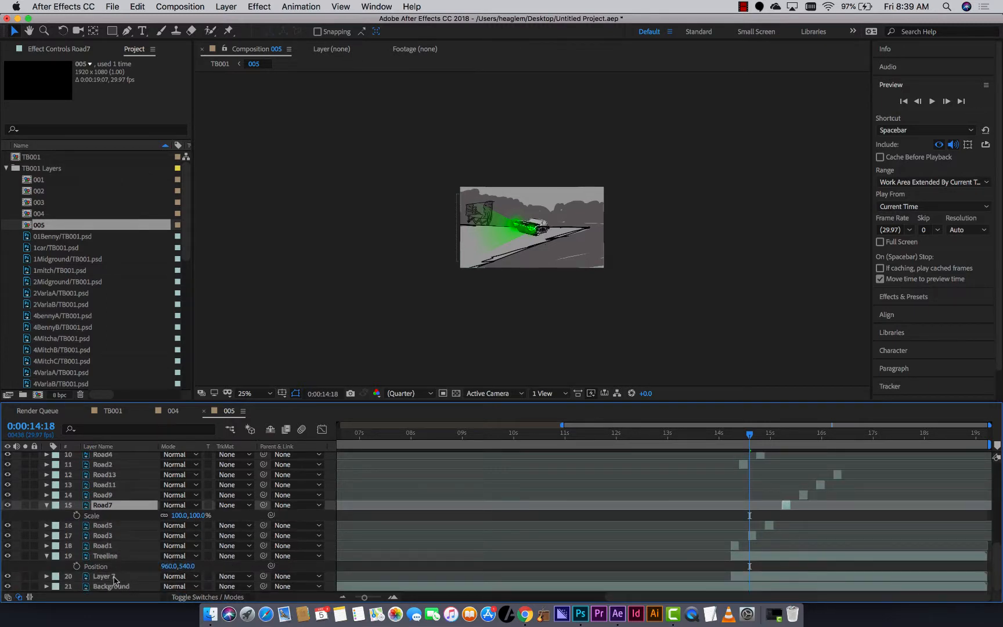
left_click(119, 556)
key("s")
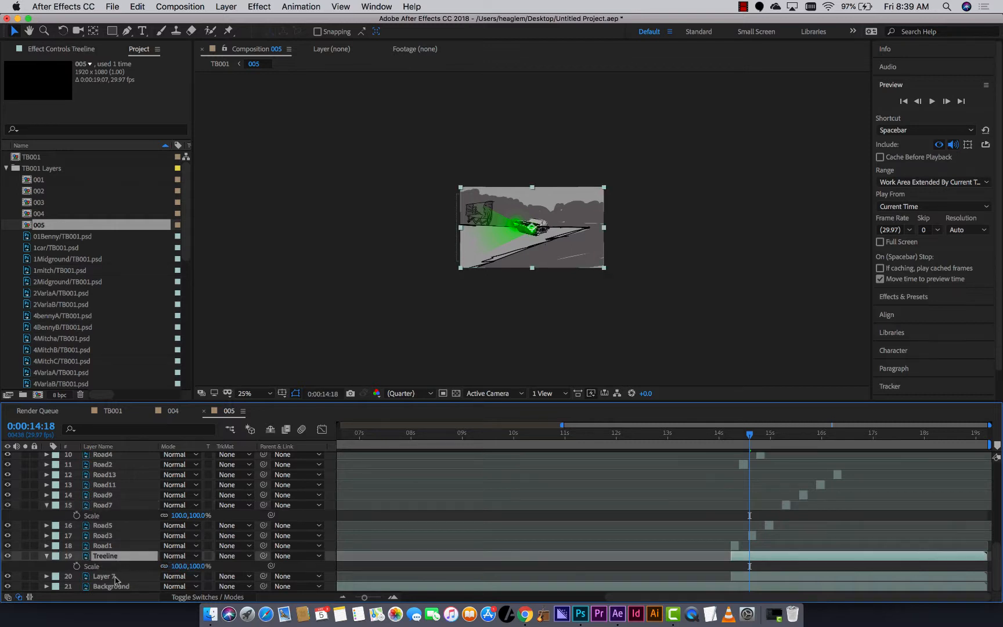
left_click(164, 566)
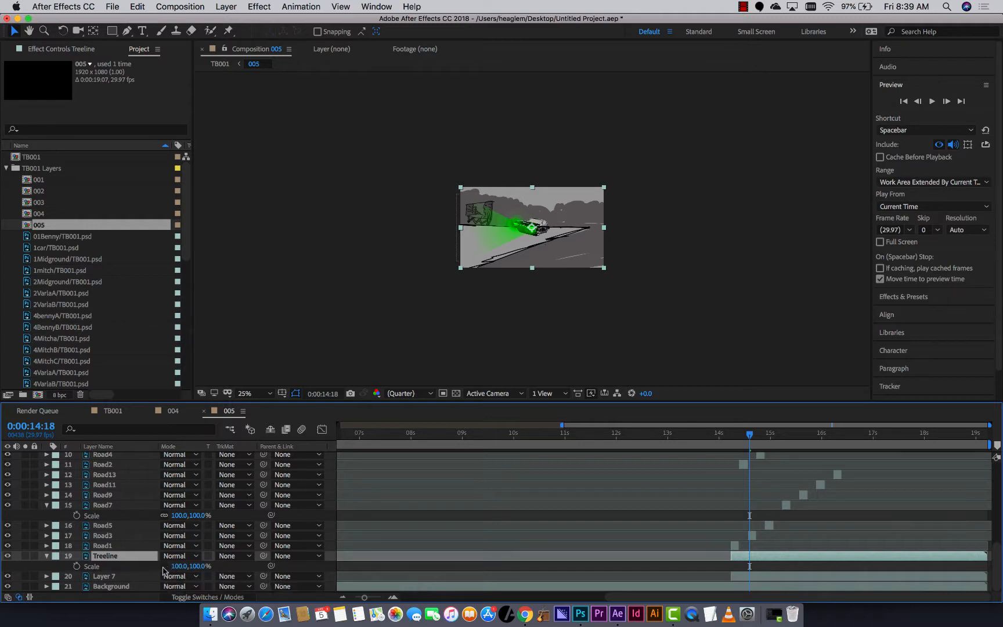
left_click_drag(196, 566, 311, 550)
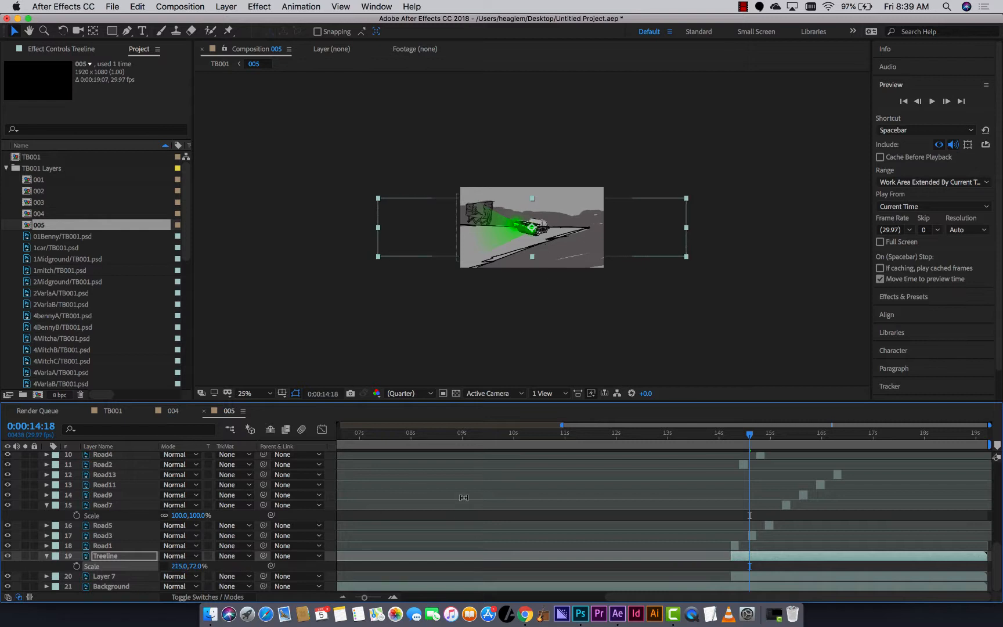
Step: At 0:00:14:07, move the Treeline layer to position 1895, 540 and start a position keyframe there
left_click_drag(738, 434, 729, 441)
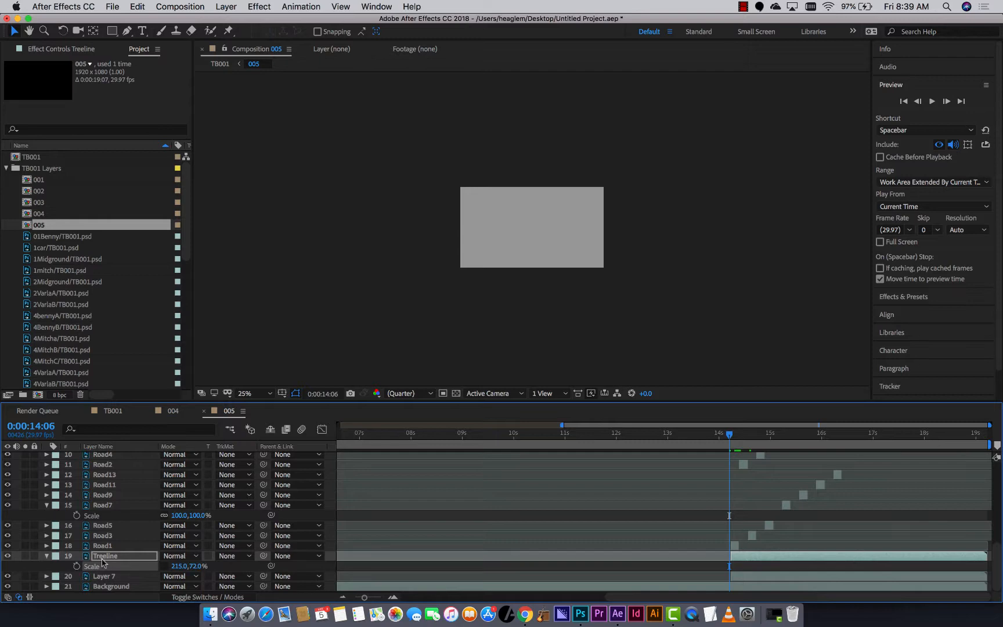
key("p")
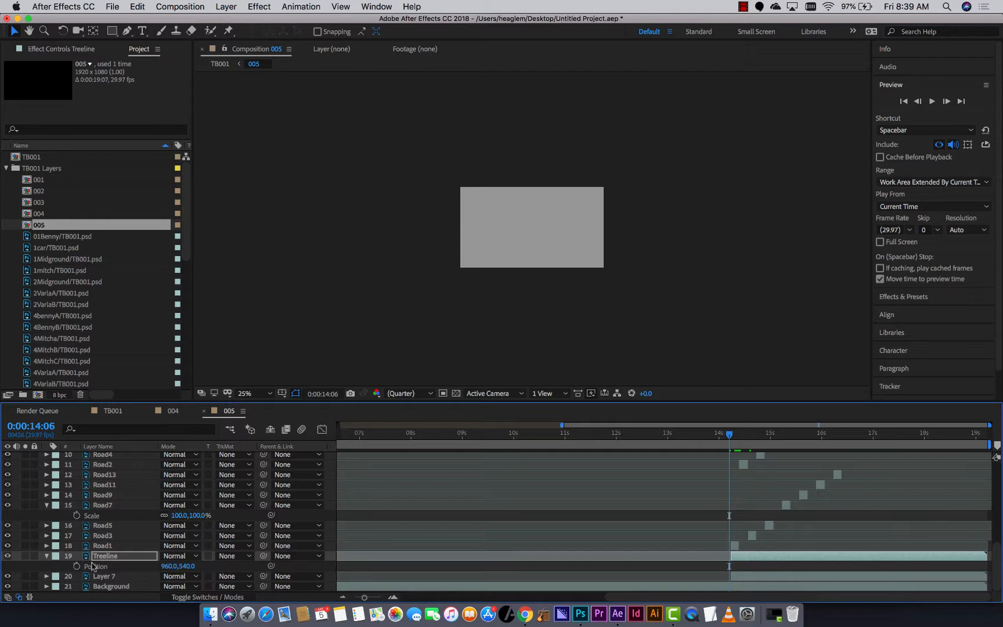
key("ctrl+Down")
left_click(155, 566)
key("Page_Down")
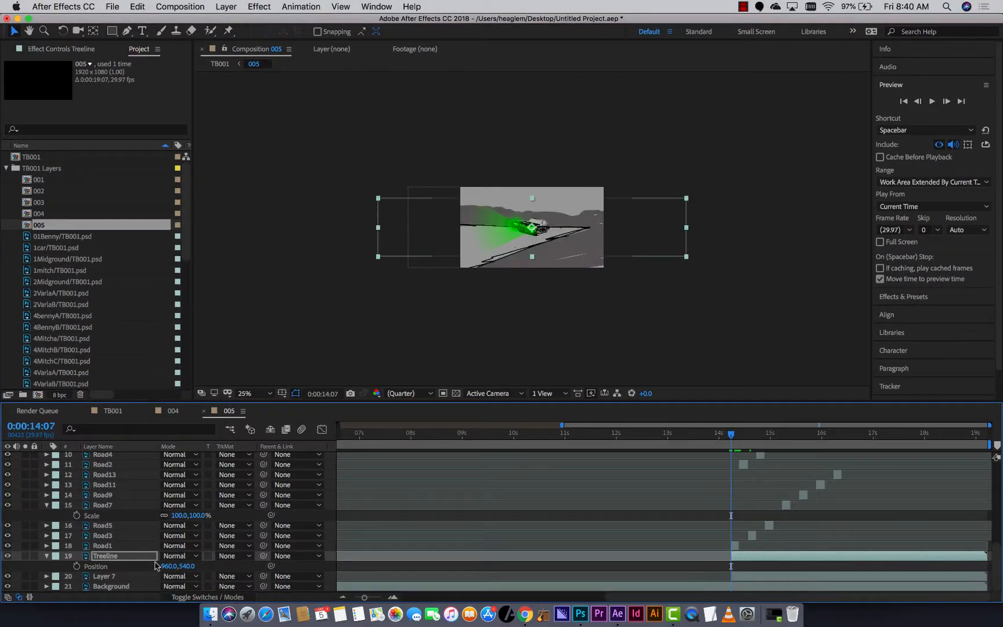
left_click_drag(170, 566, 350, 575)
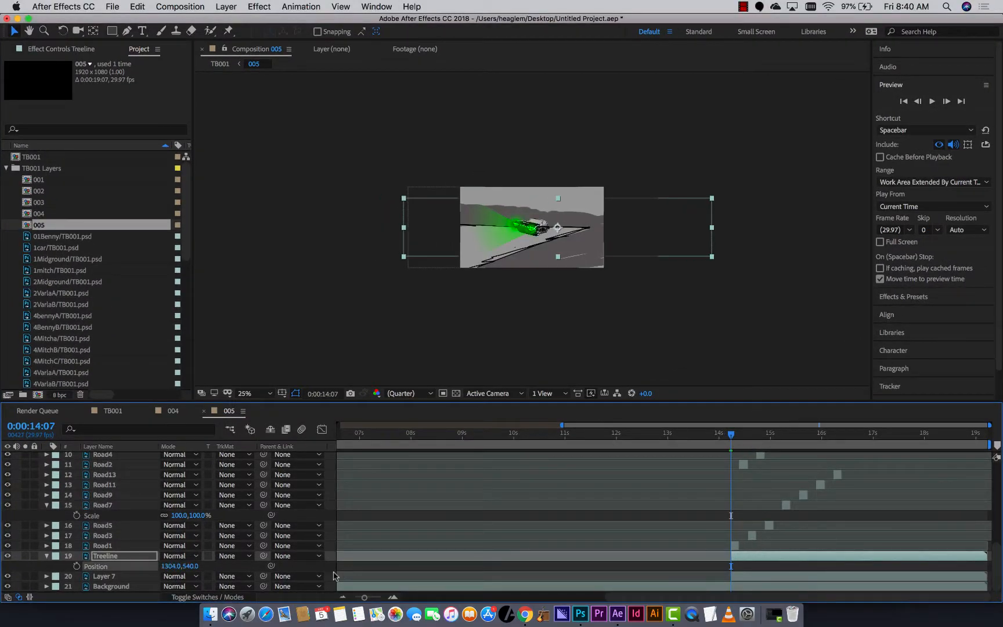
left_click_drag(174, 565, 546, 588)
left_click(76, 566)
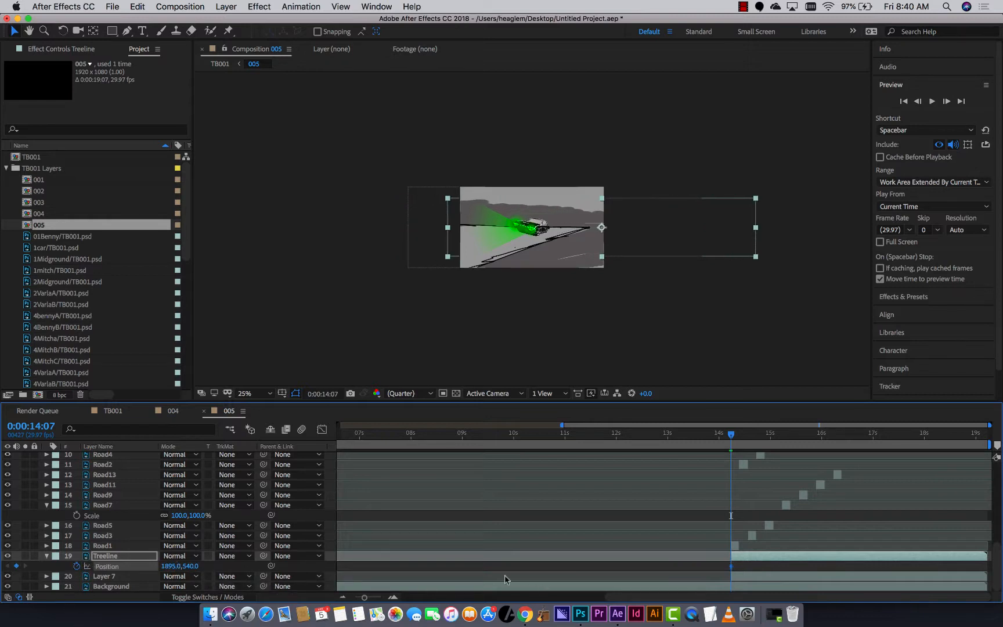
Step: At the composition's last frame, 0:00:19:06, move the Treeline layer sideways to about 313, 540 to keyframe its end position
key("minus")
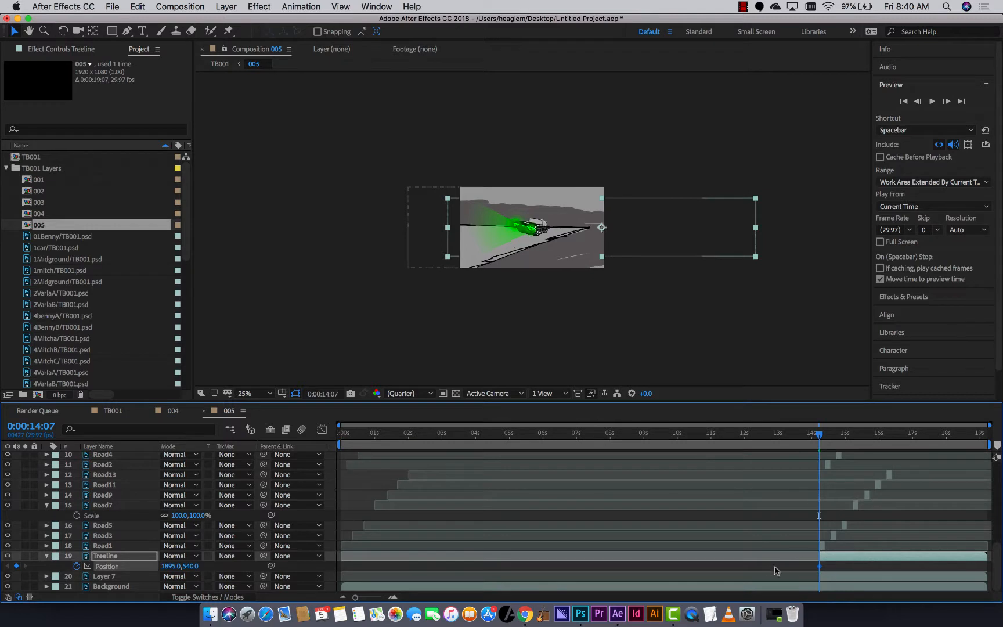
key("End")
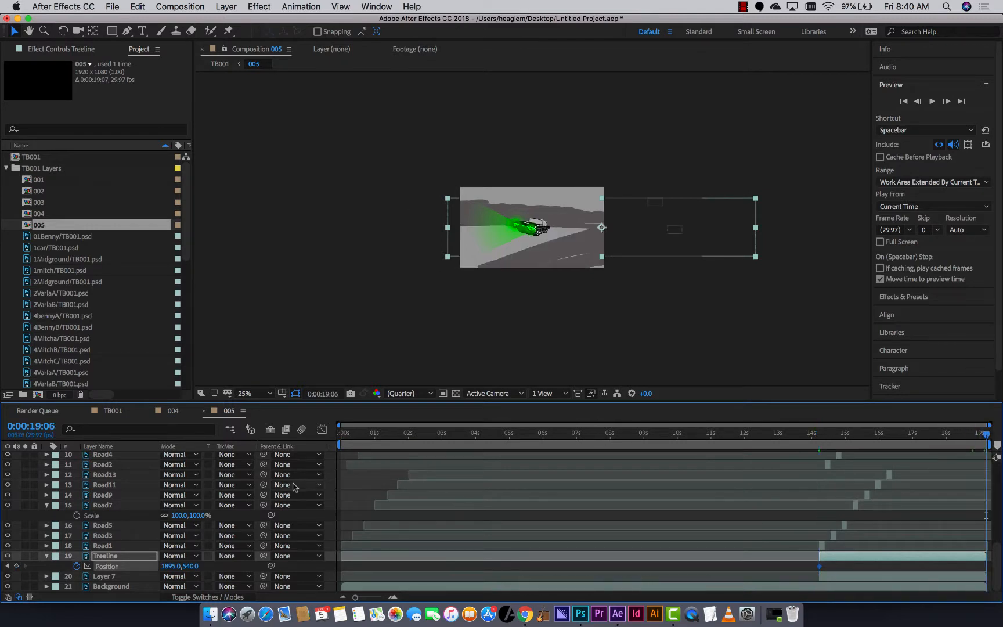
left_click_drag(168, 565, 2, 567)
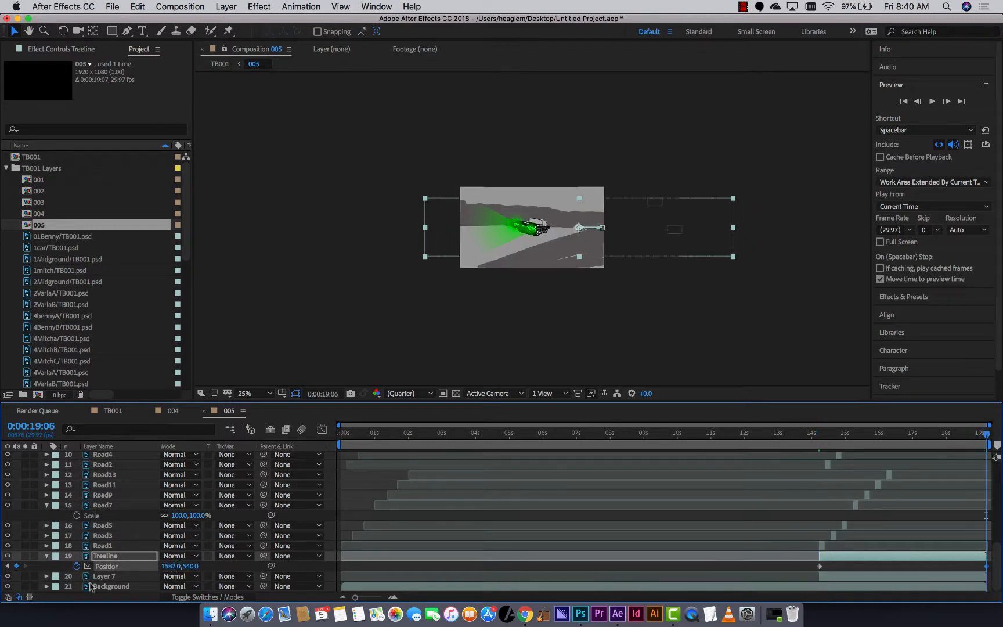
left_click_drag(170, 567, 2, 561)
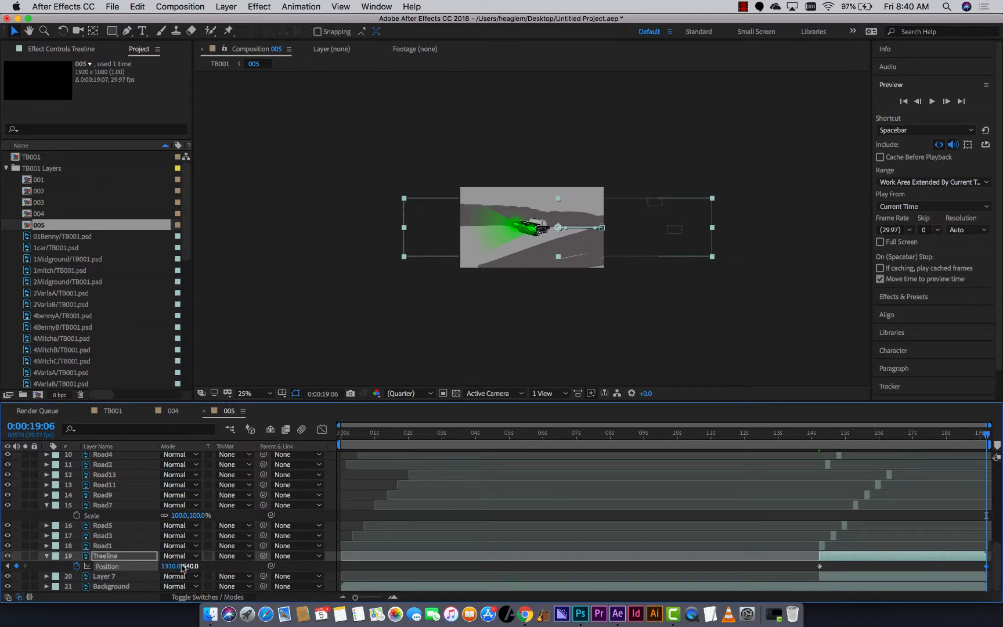
left_click_drag(170, 567, 8, 562)
left_click(428, 254)
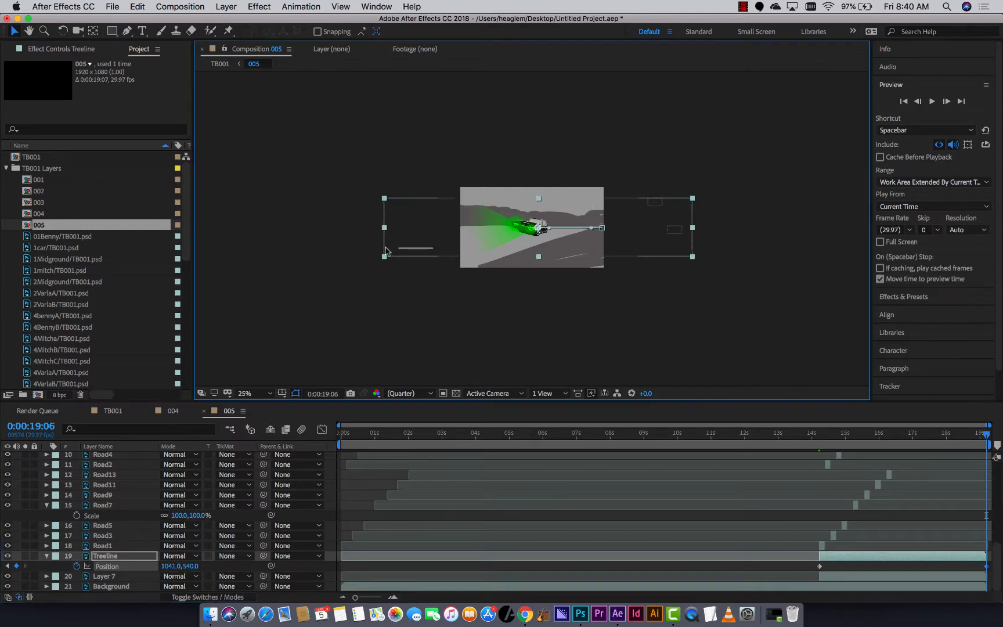
left_click_drag(419, 236, 365, 235)
Step: Preview the treeline motion from 0:00:14:02 and swap the Treeline layer's two position keyframes to reverse its direction
left_click(813, 439)
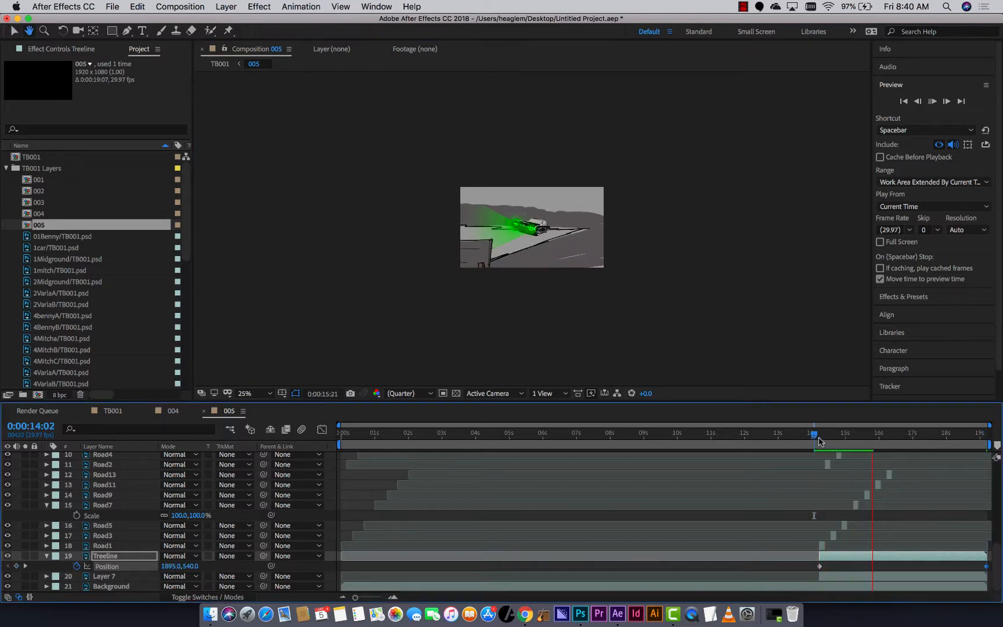
key("space")
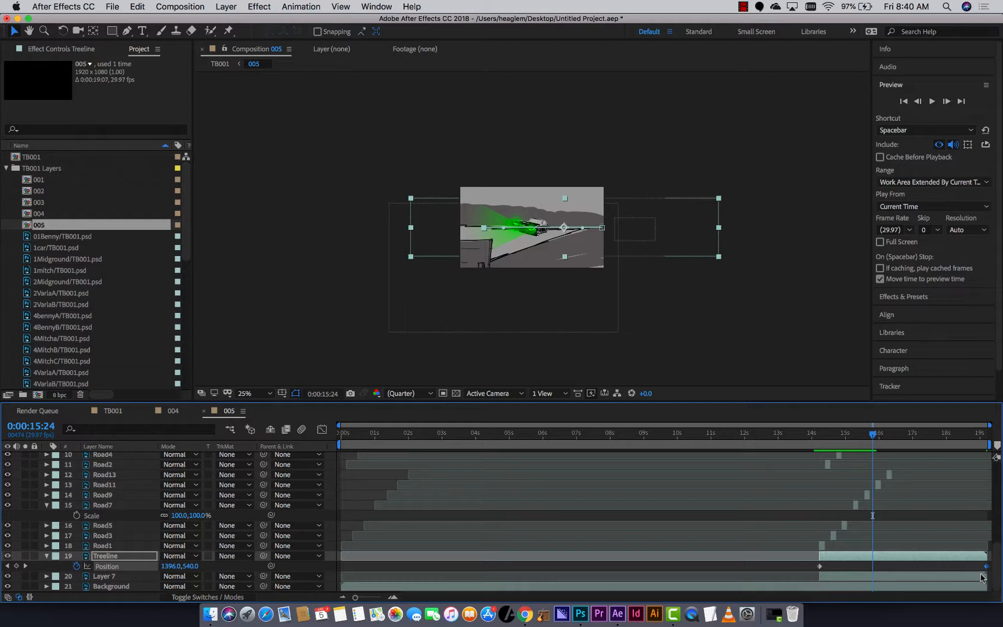
mouse_move(980, 567)
left_mouse_down()
mouse_move(809, 568)
mouse_move(985, 570)
left_mouse_up()
left_click_drag(808, 566, 820, 566)
Step: Preview the reversed treeline motion from 0:00:13:29 and enlarge the composition view to 50%
left_click(810, 434)
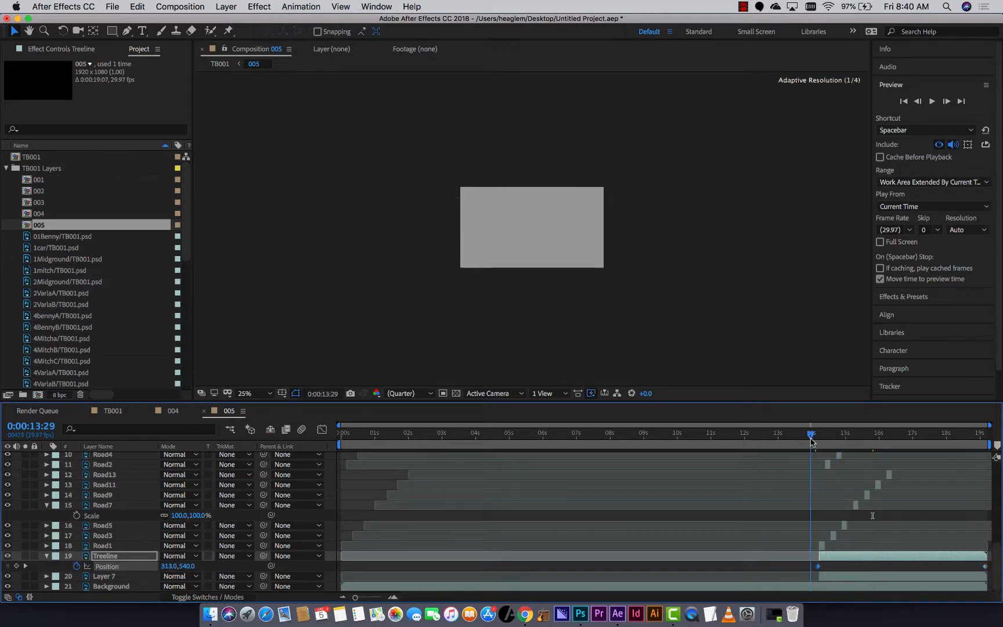
key("space")
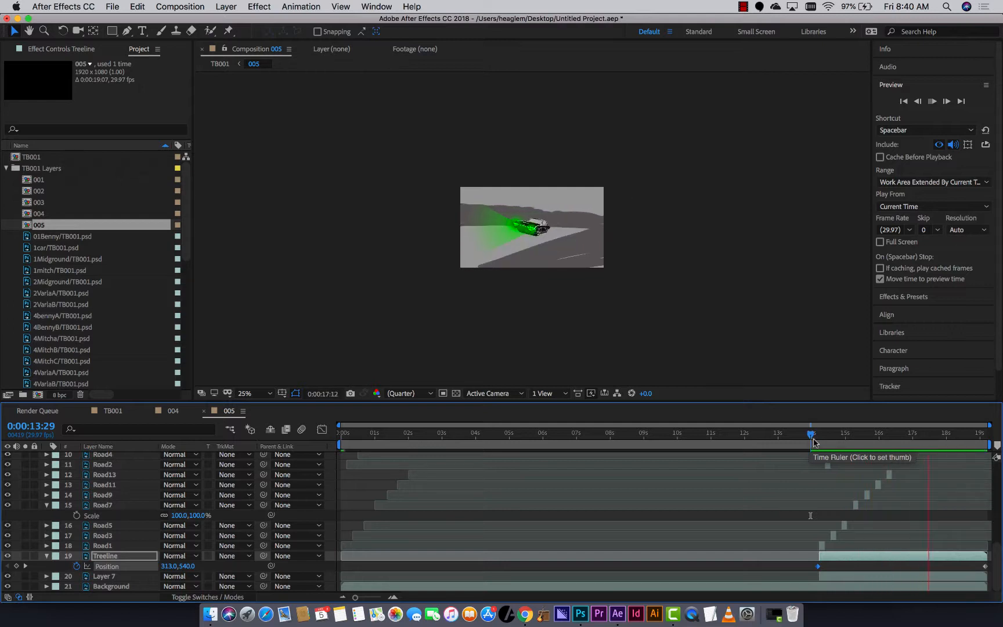
key("space")
left_click(812, 434)
scroll(598, 247, "up", 3)
scroll(596, 246, "down", 2)
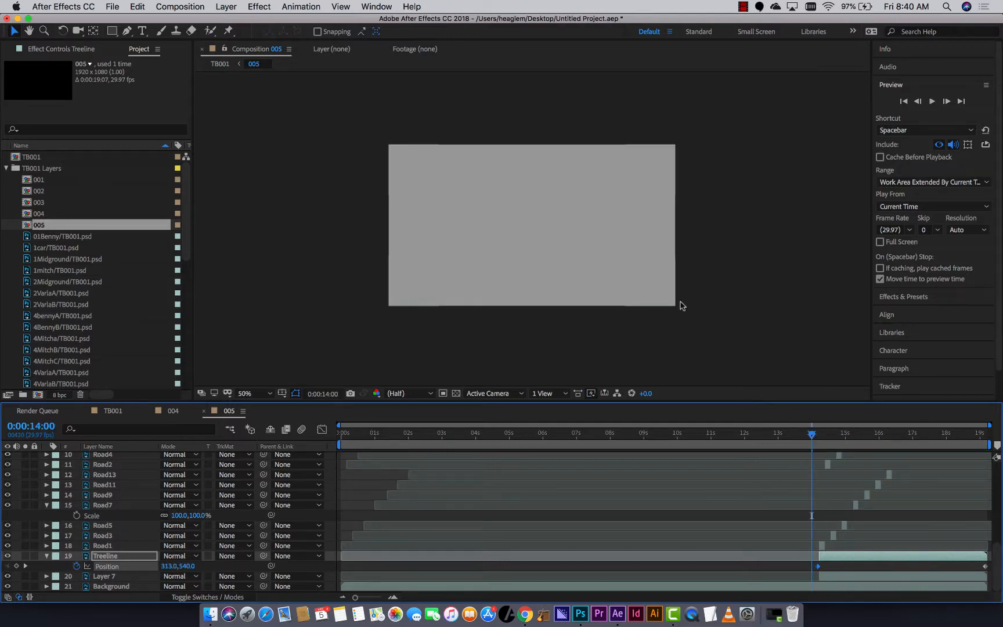
Step: Go to 0:00:15:02, collapse the Treeline layer, and add the expression wiggle(20,5) to the Car layer's position
left_click(845, 437)
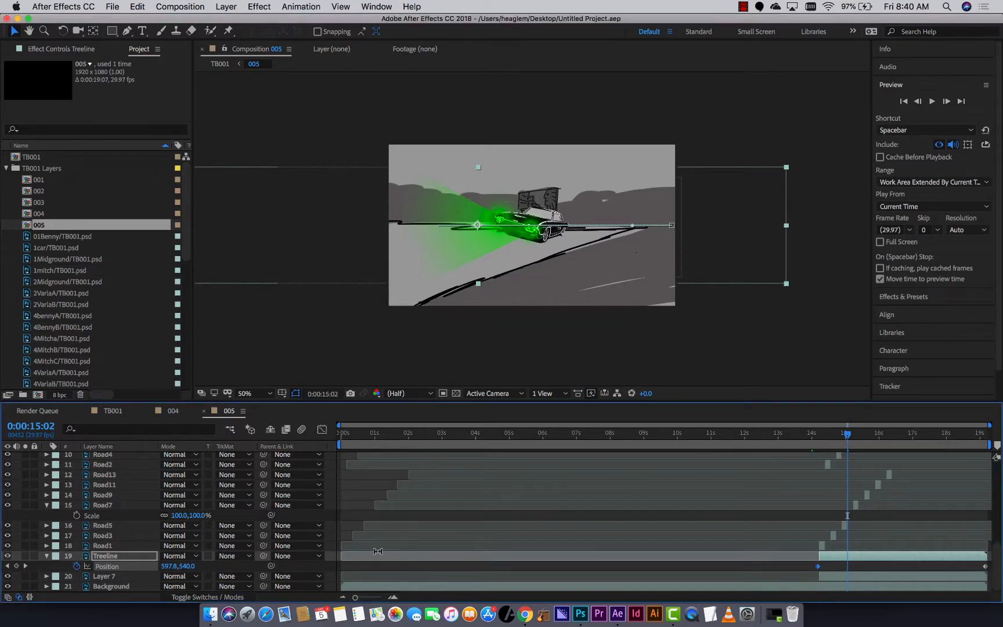
left_click(48, 556)
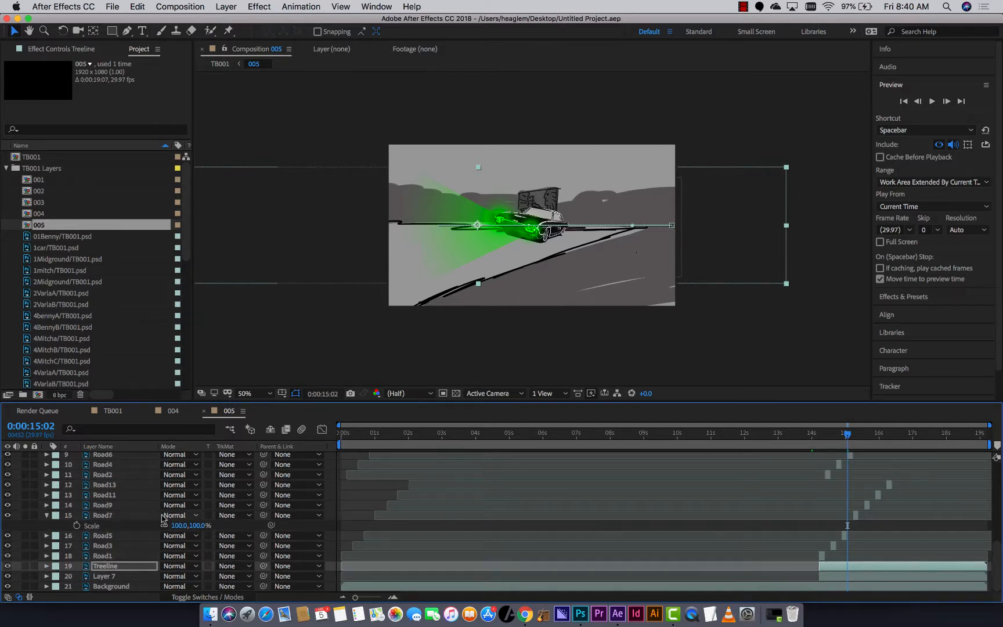
scroll(159, 499, "up", 10)
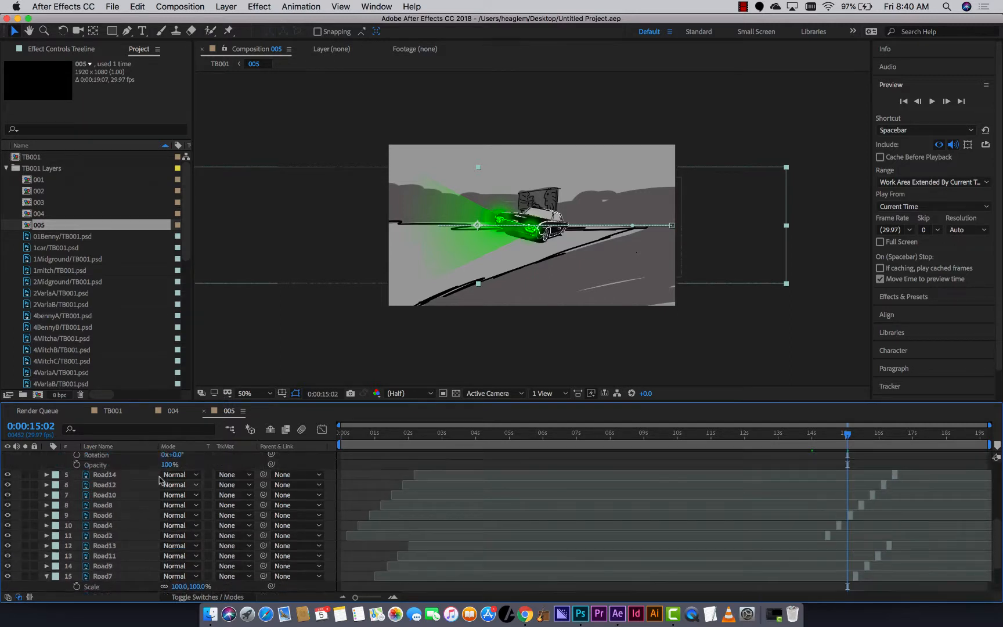
left_click(114, 487)
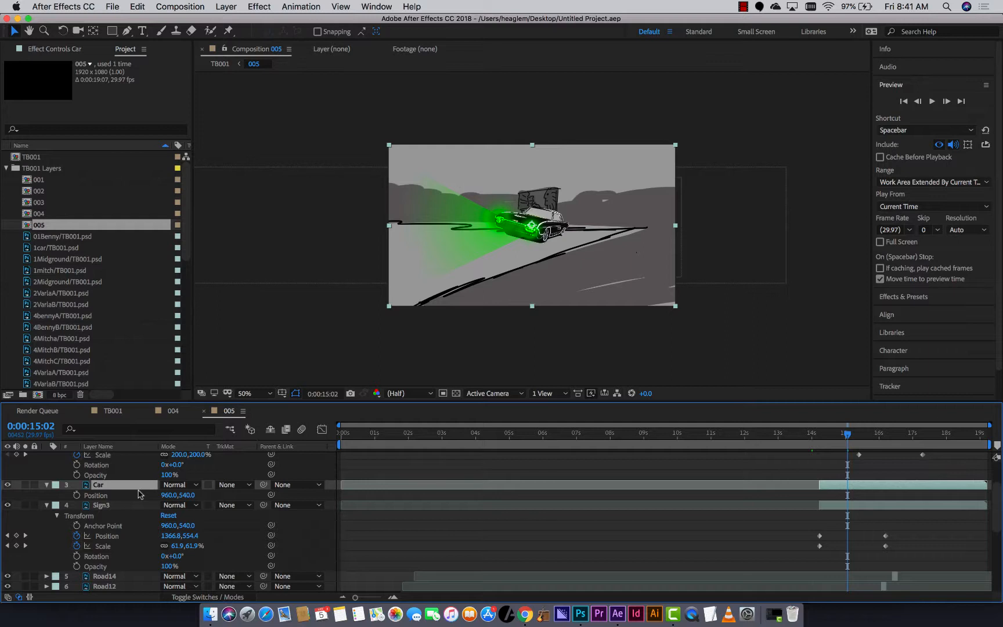
left_click(77, 496, "alt")
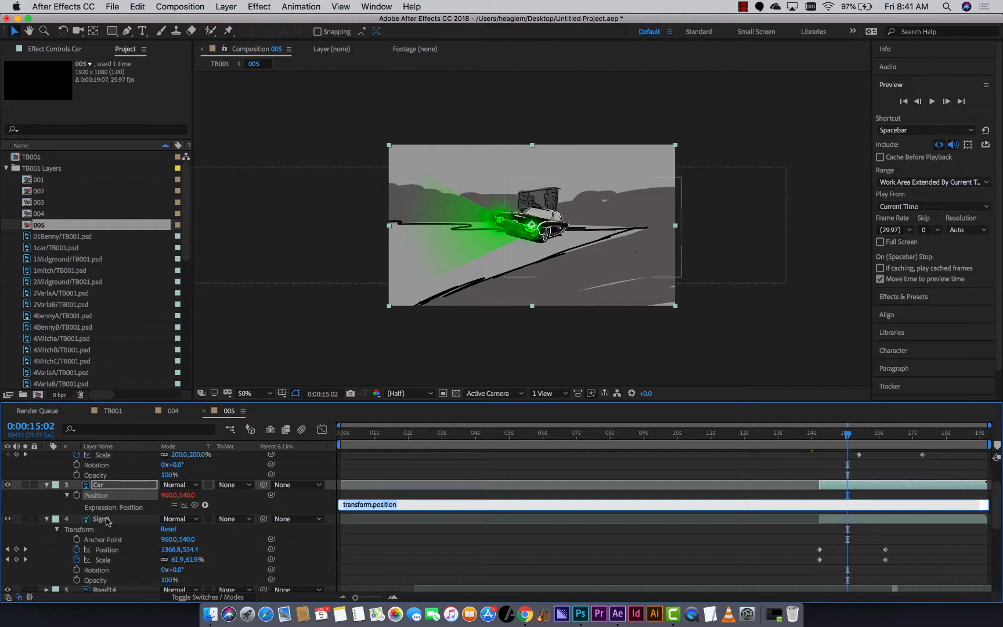
type("wiggle(20,5")
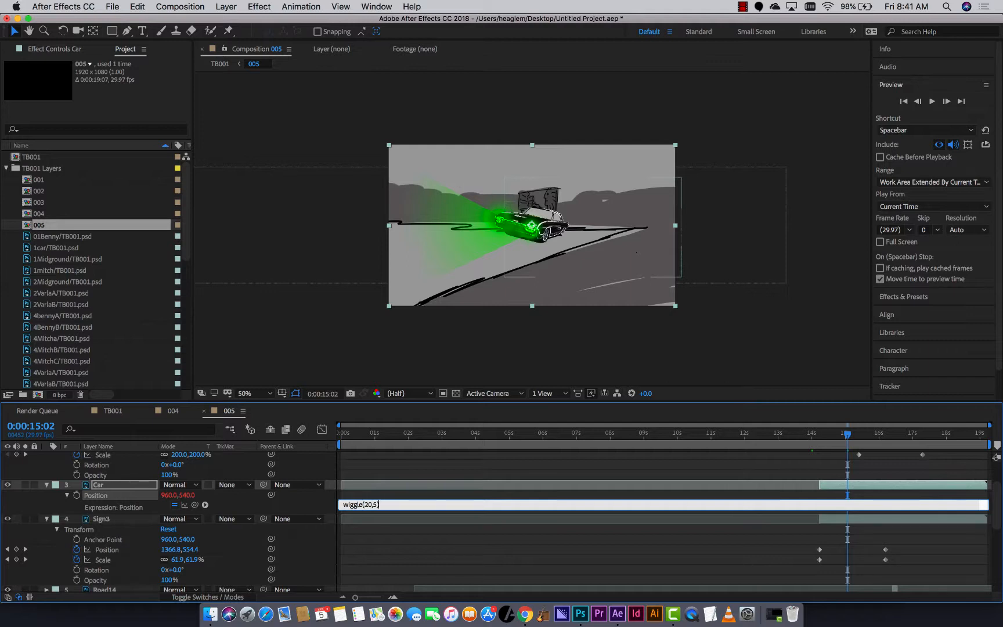
key("Return")
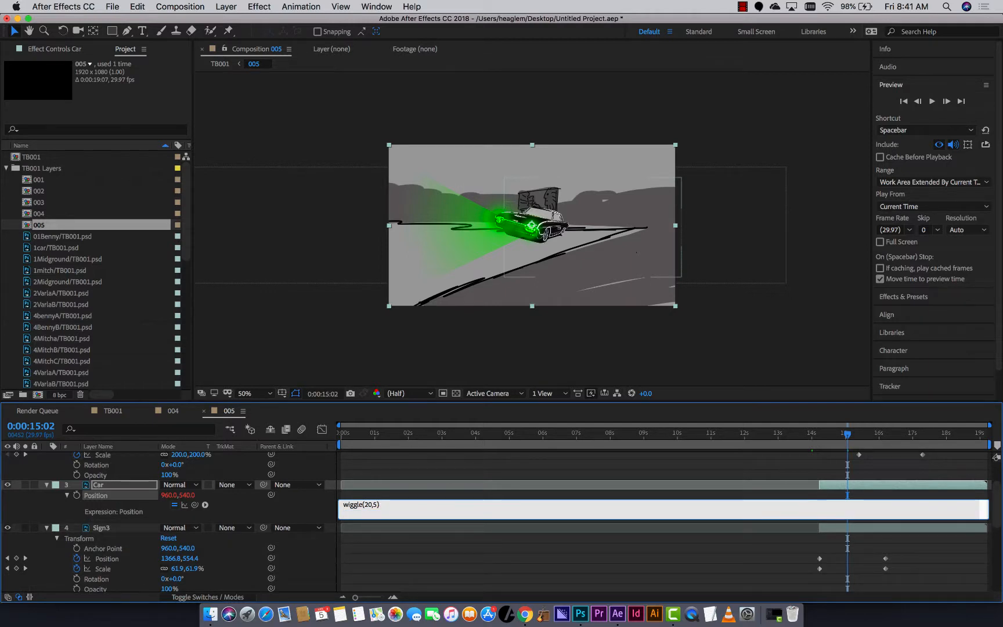
key("KP_Enter")
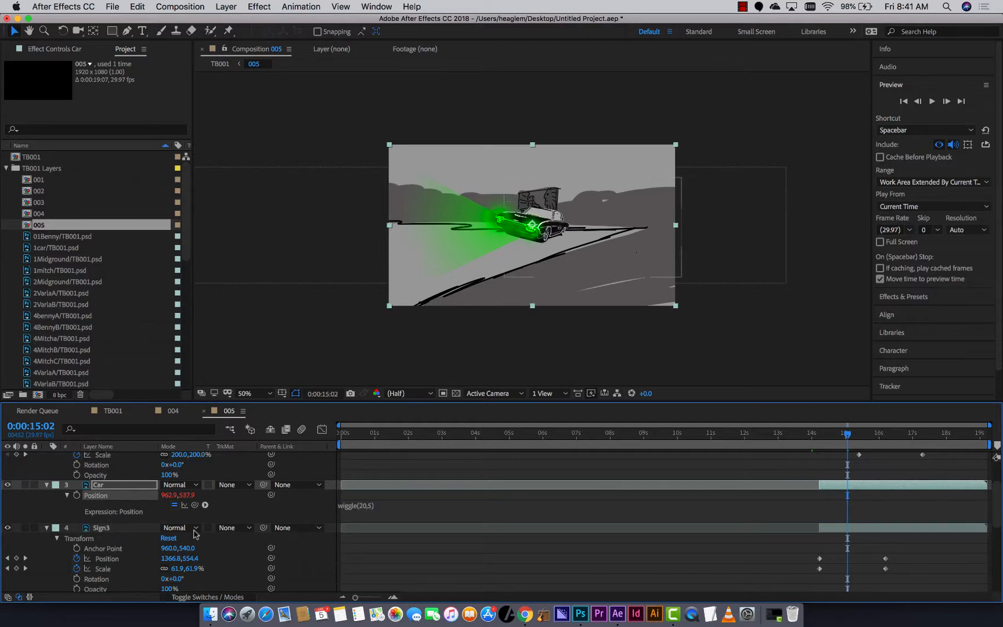
Step: Preview the car's wiggle from 0:00:14:10
left_click_drag(846, 434, 823, 440)
key("space")
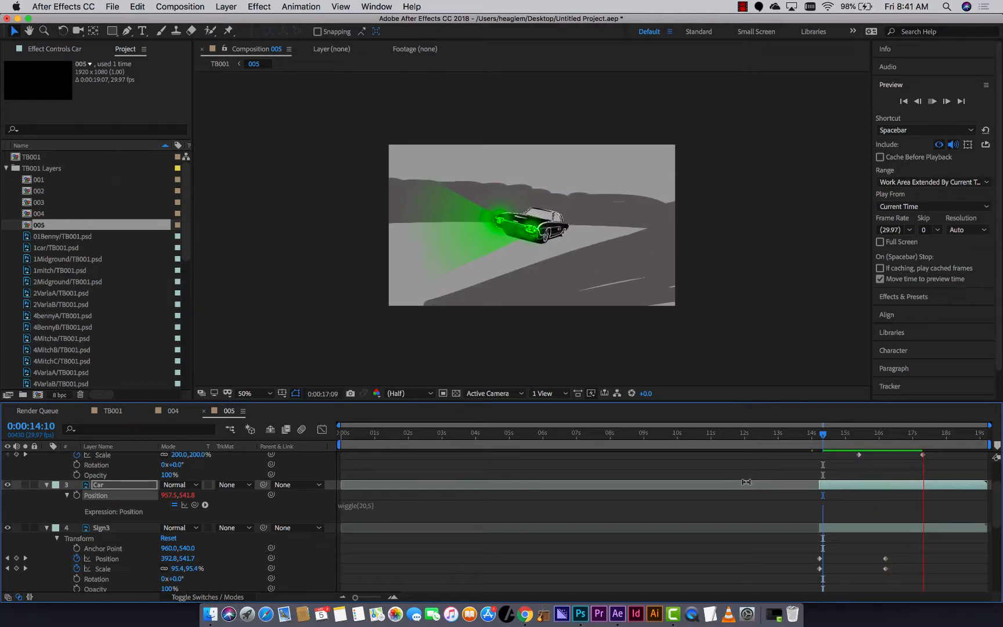
key("space")
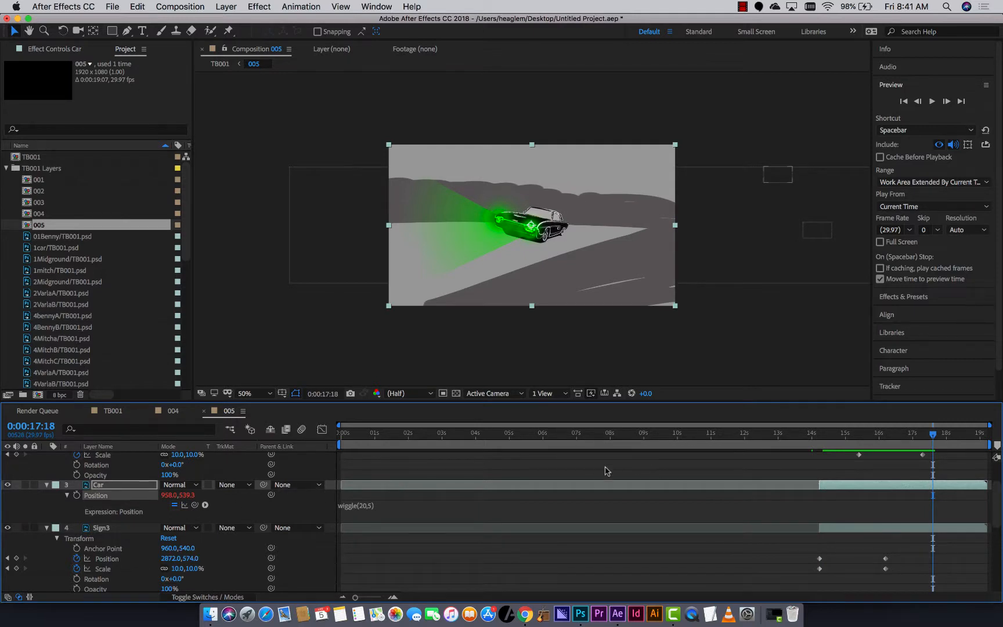
Step: Change the Car layer's position expression to wiggle(100,5) and preview it from 0:00:14:09
left_click(360, 513)
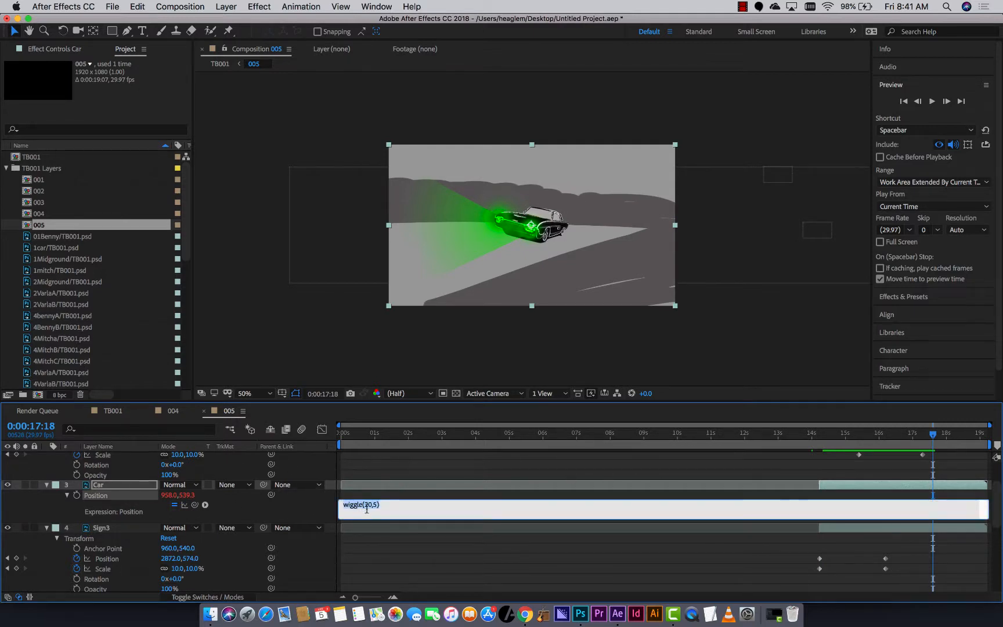
double_click(366, 505)
type("100")
left_click_drag(885, 435, 821, 436)
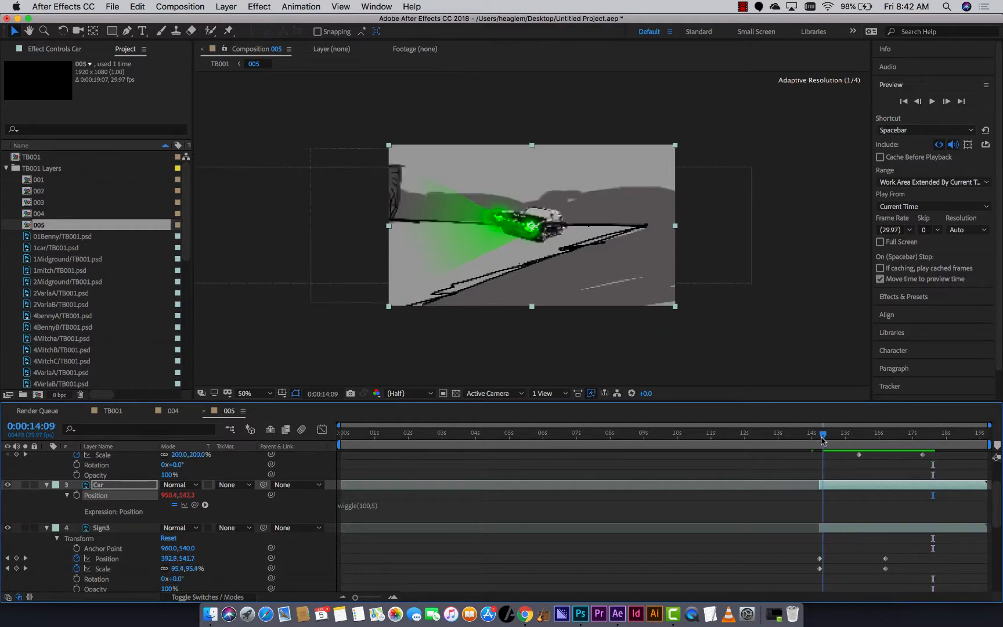
key("space")
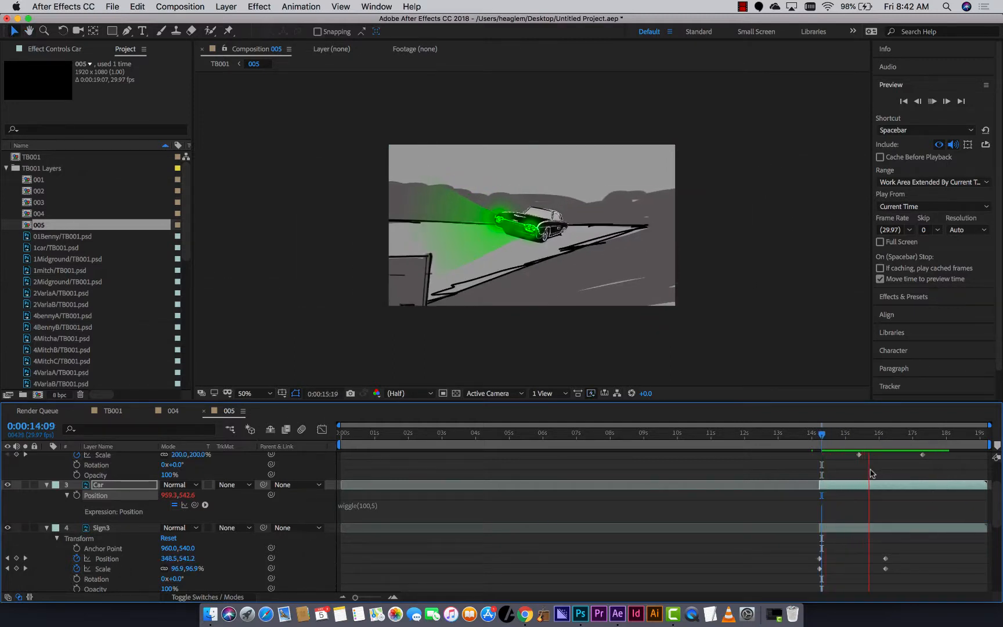
key("space")
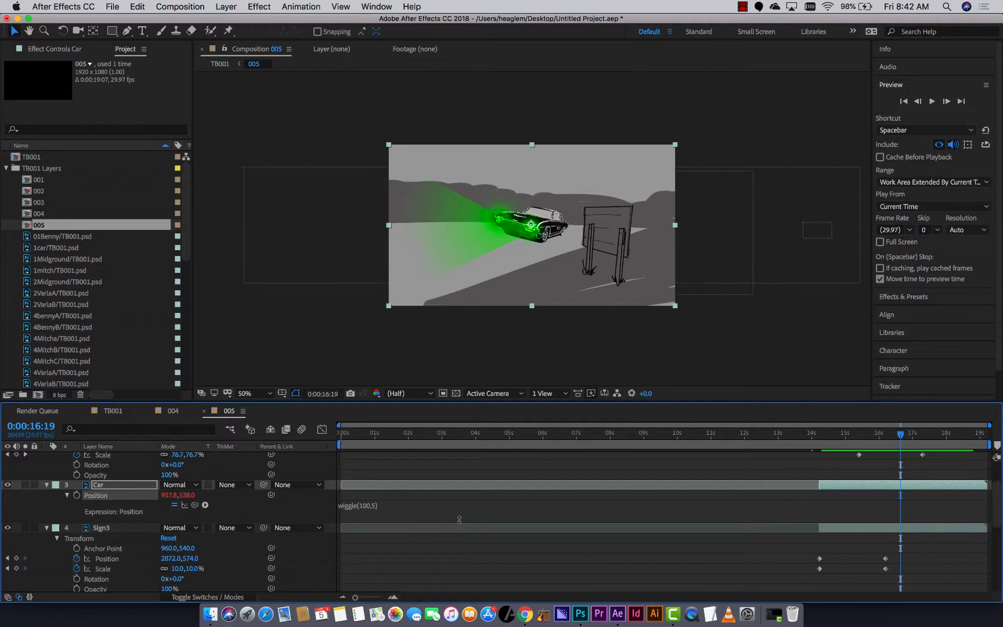
Step: Set the Car layer's position expression to wiggle(400,5)
left_click(367, 509)
left_click(373, 508)
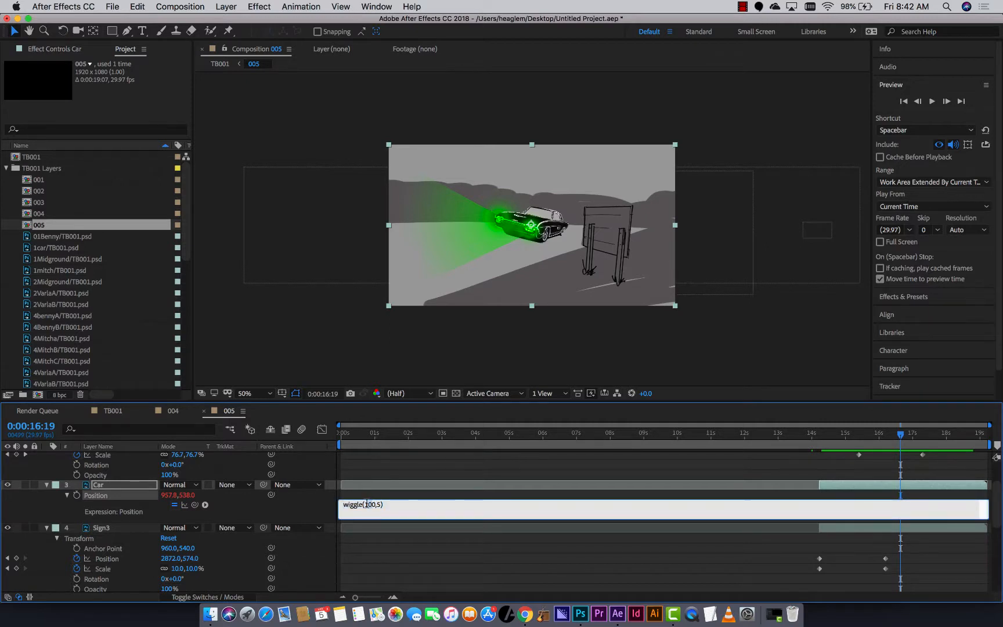
type("40")
left_click(534, 520)
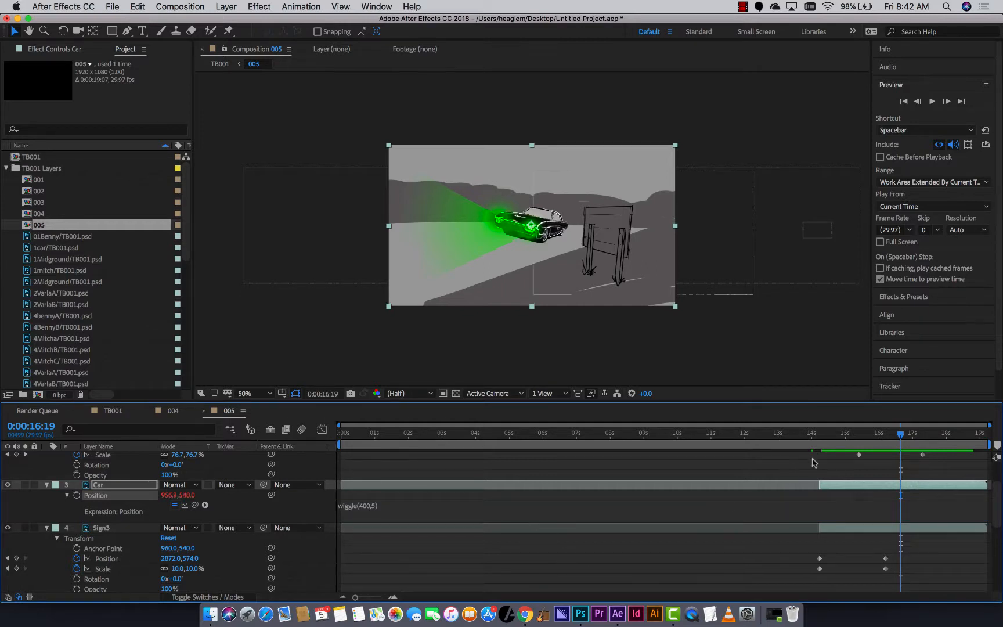
Step: Play back the composition from 0:00:14:09 to check the car's faster wiggle against the passing signs and treeline
left_click(828, 434)
left_click_drag(826, 436, 821, 444)
key("space")
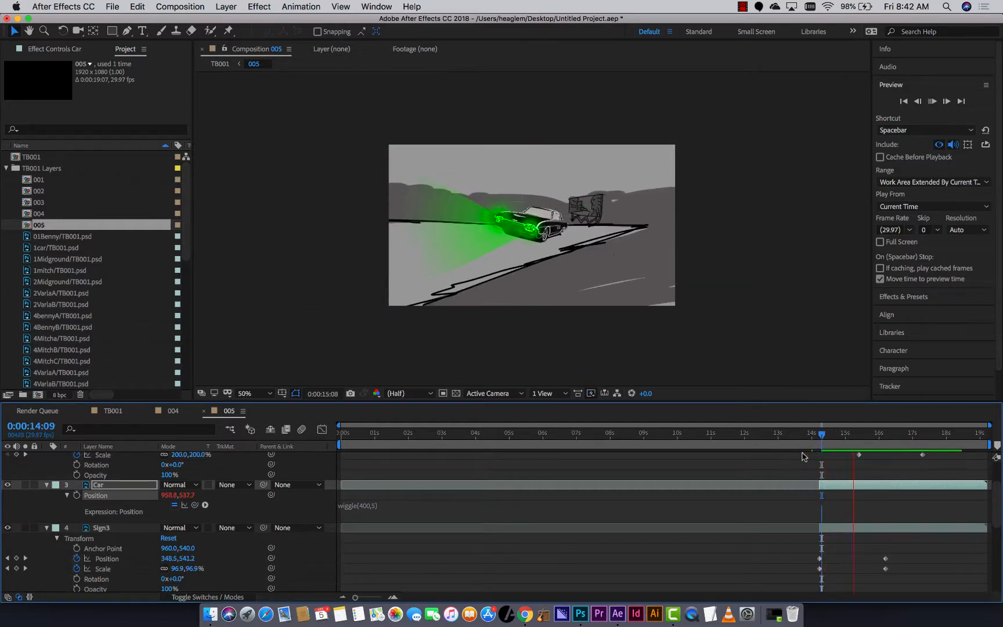
key("space")
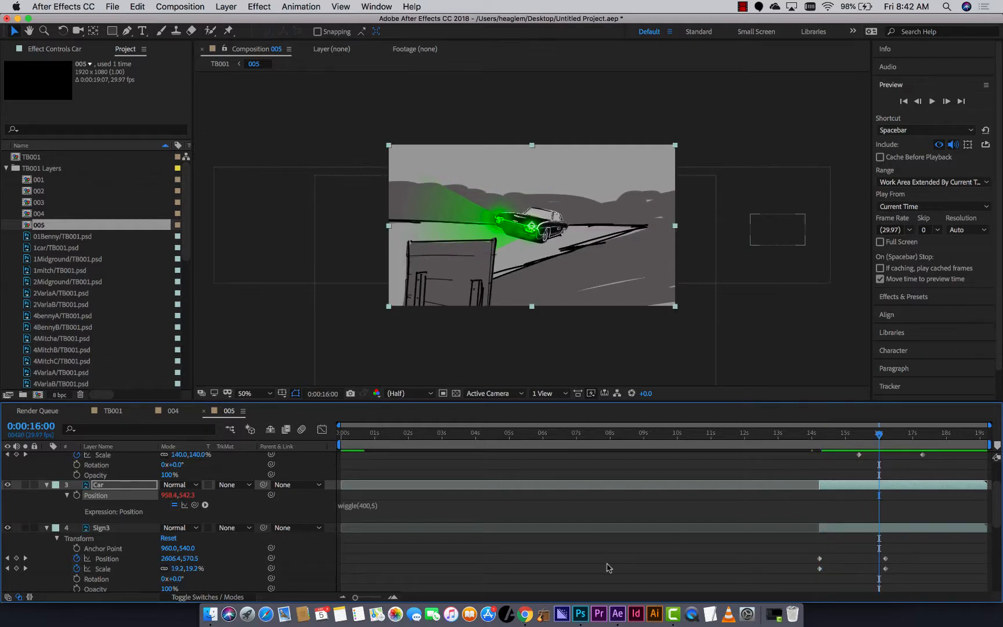
key("space")
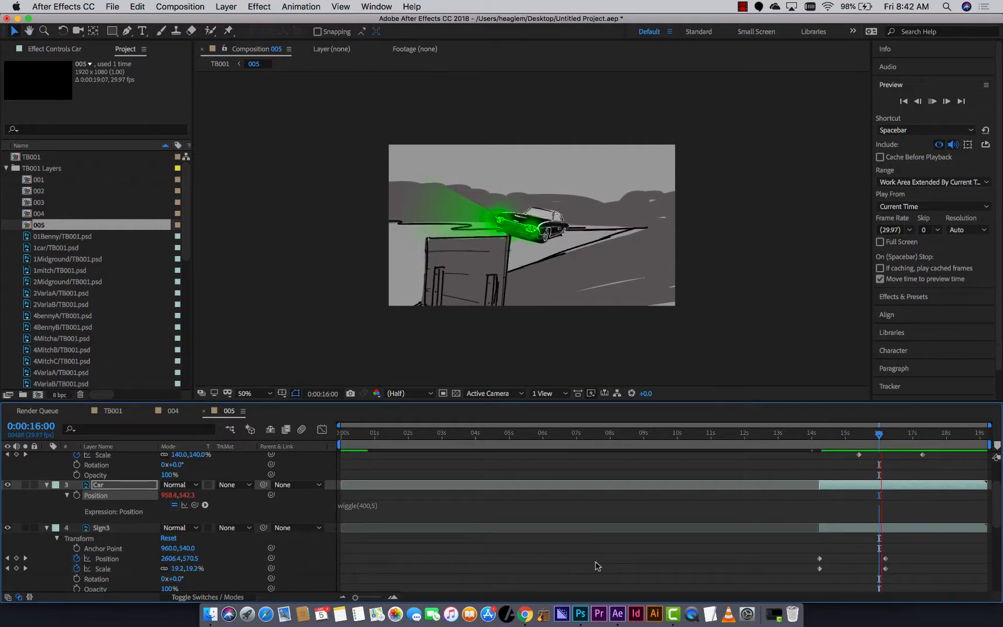
key("space")
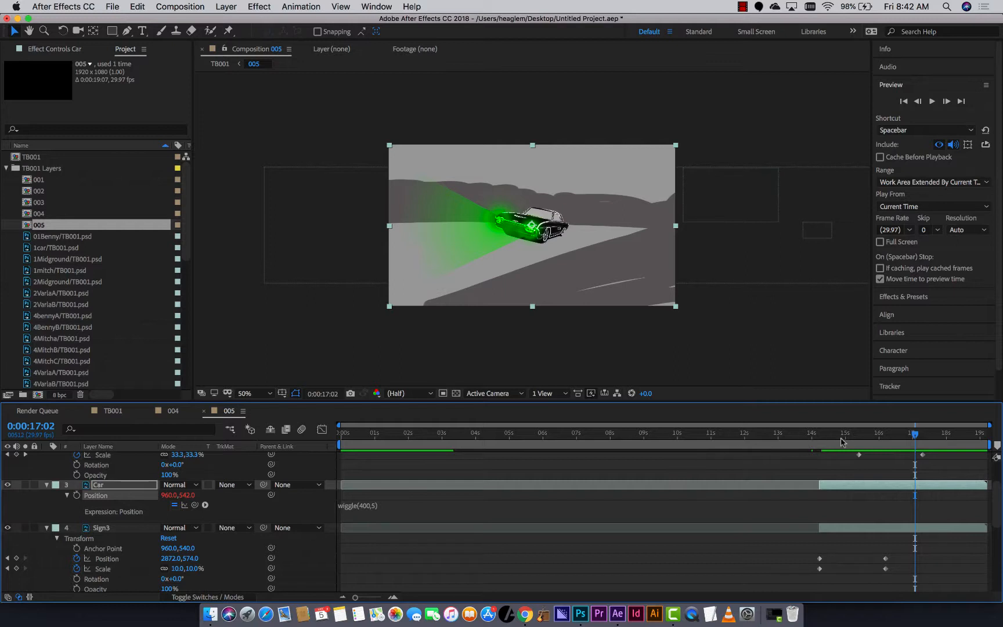
Step: Set the Car layer's position expression to wiggle(400,20)
left_click_drag(841, 442, 867, 456)
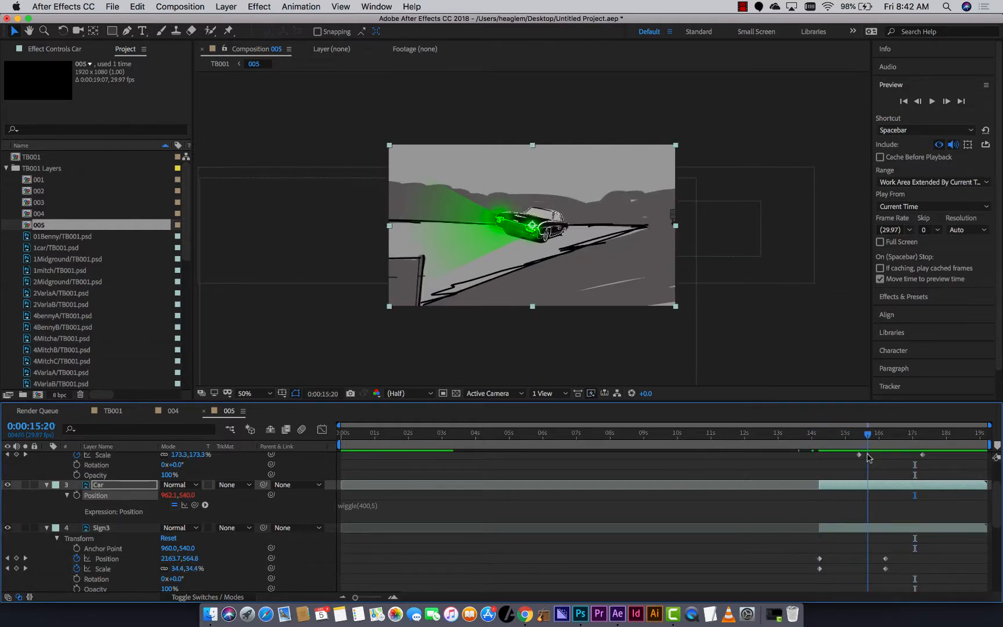
left_click(375, 506)
double_click(380, 505)
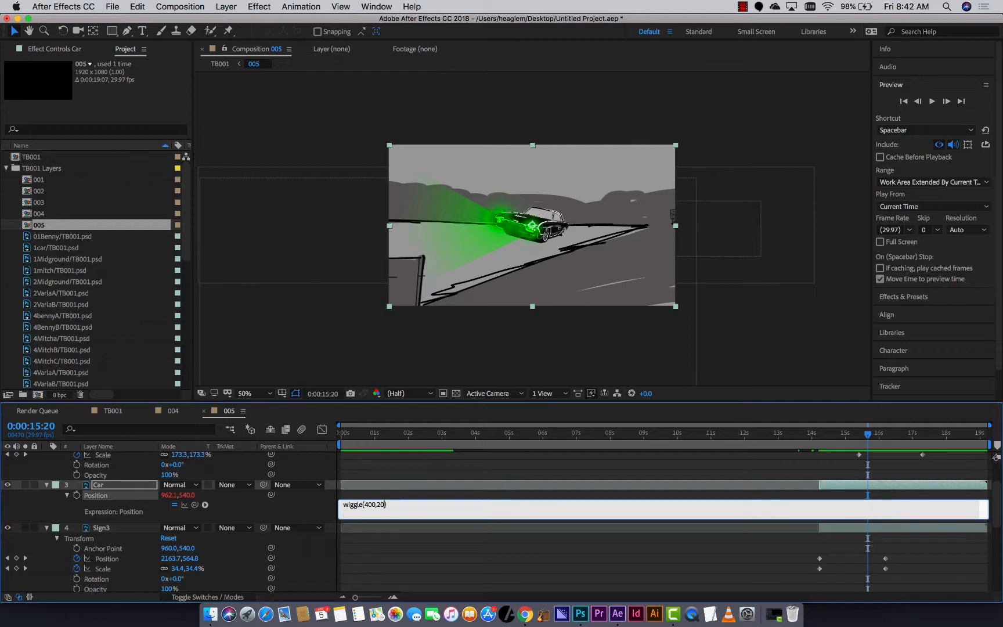
left_click(439, 535)
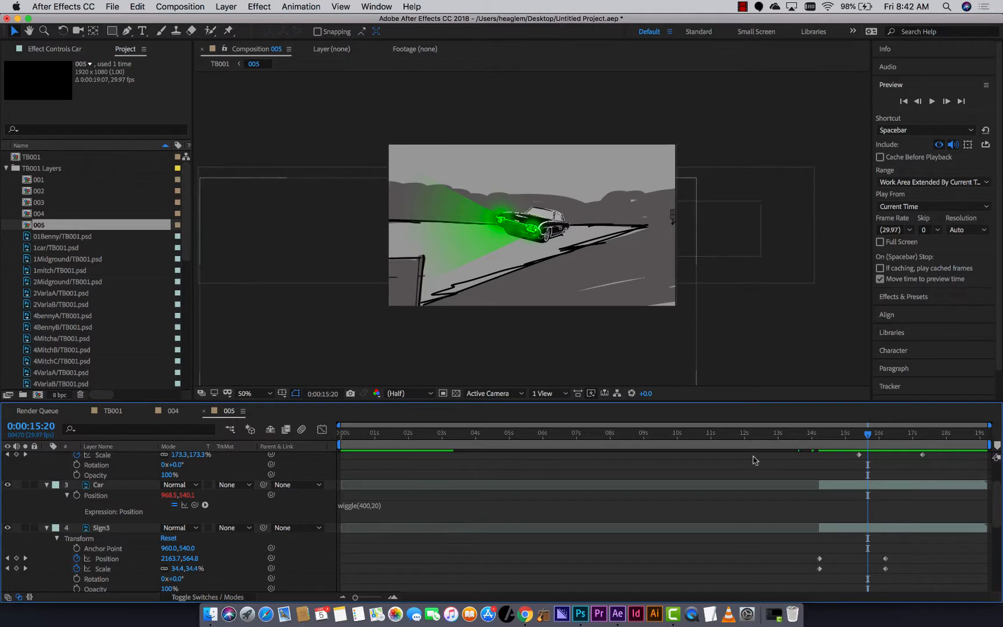
Step: Play back composition 005 from 0:00:14:14 to check the car's stronger wiggle
left_click_drag(844, 436, 835, 441)
key("space")
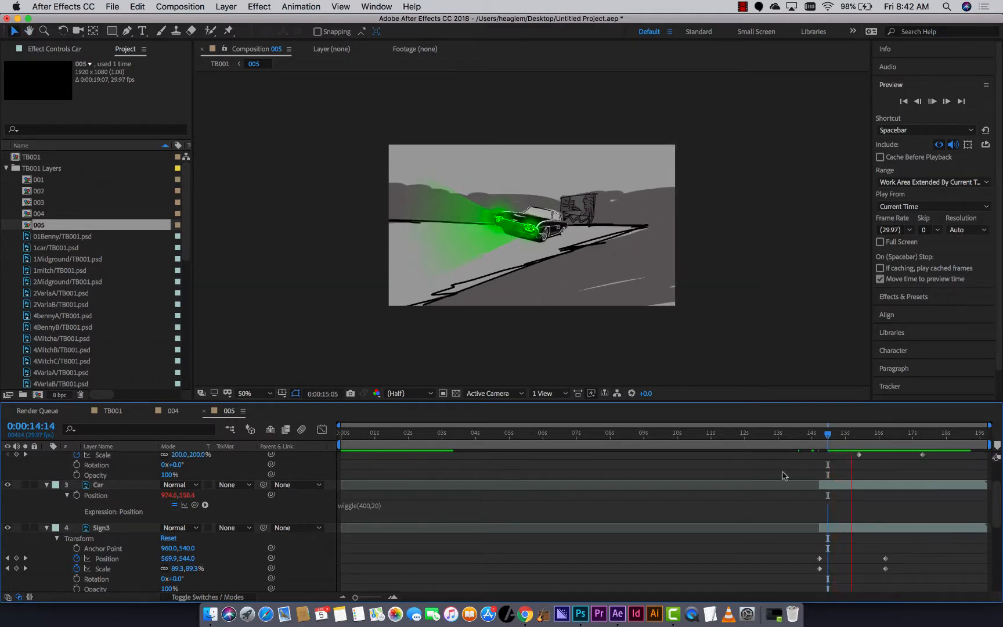
key("space")
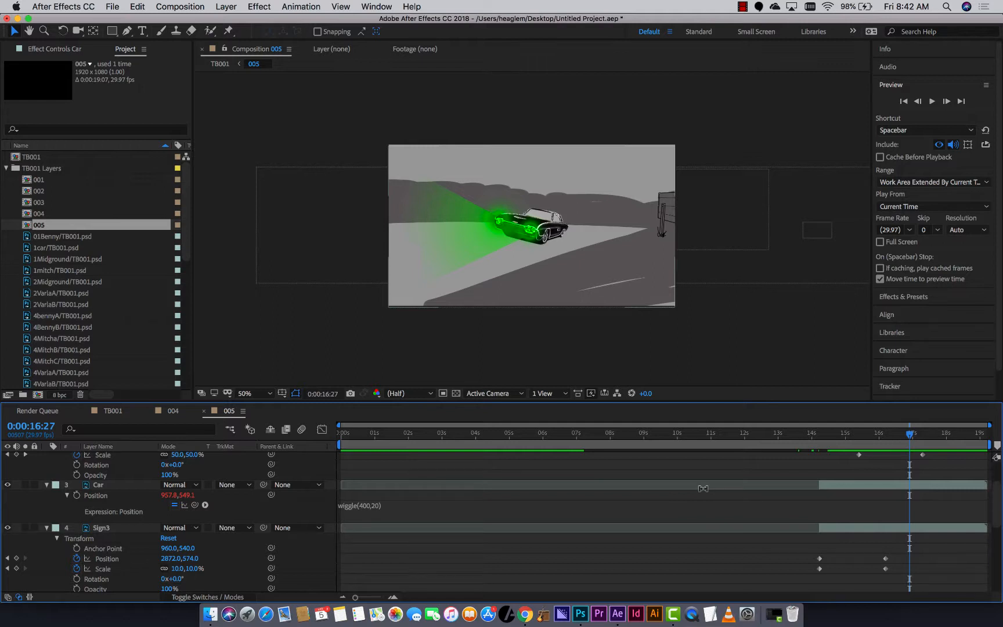
key("space")
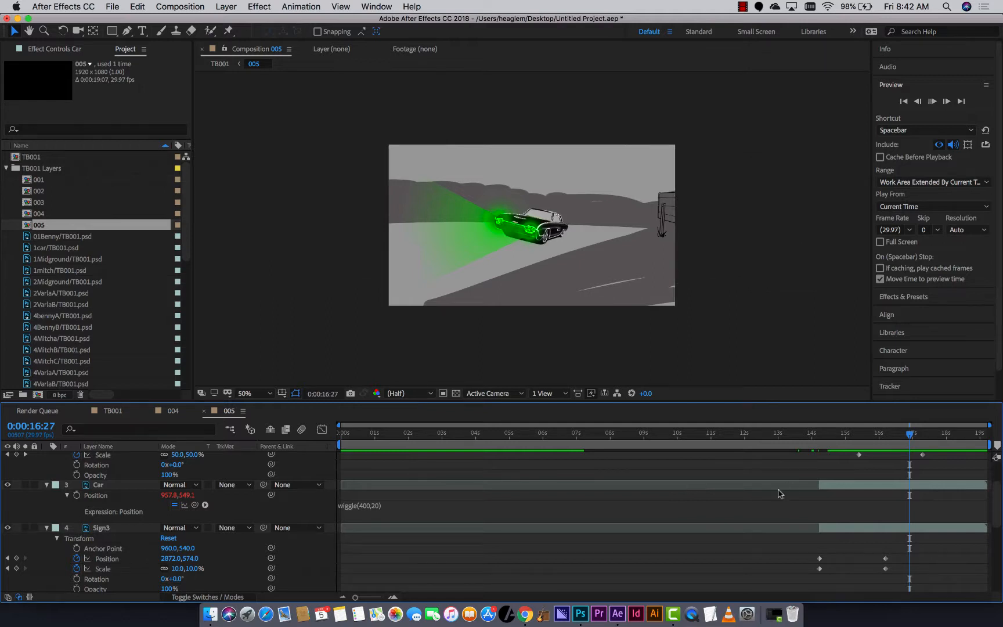
key("space")
Step: Return the Car layer's position expression to wiggle(100,5) and preview the shot from 0:00:14:04 and 0:00:14:07
left_click(363, 502)
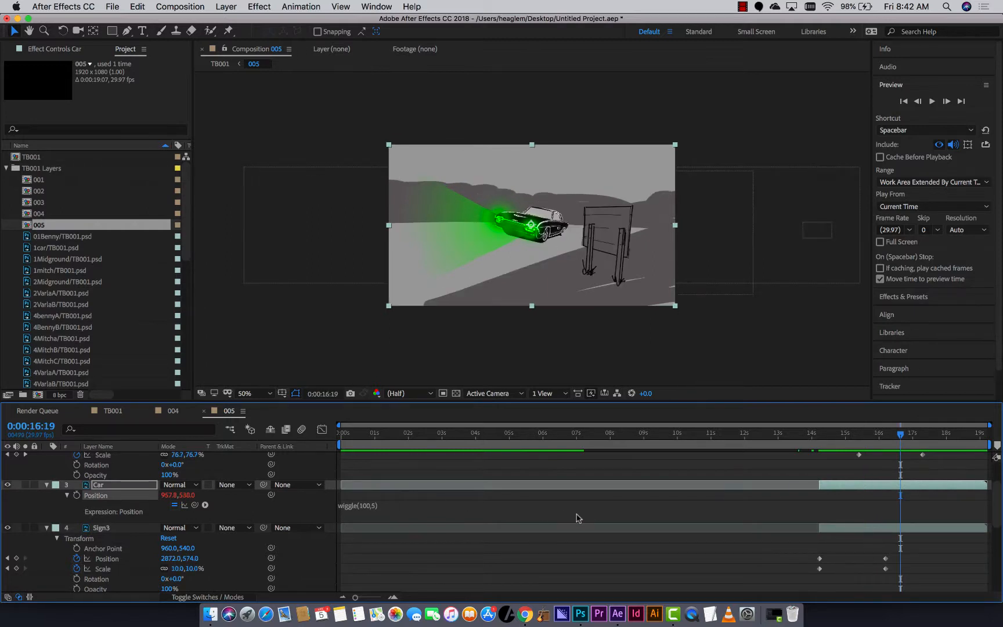
left_click_drag(897, 433, 817, 434)
key("space")
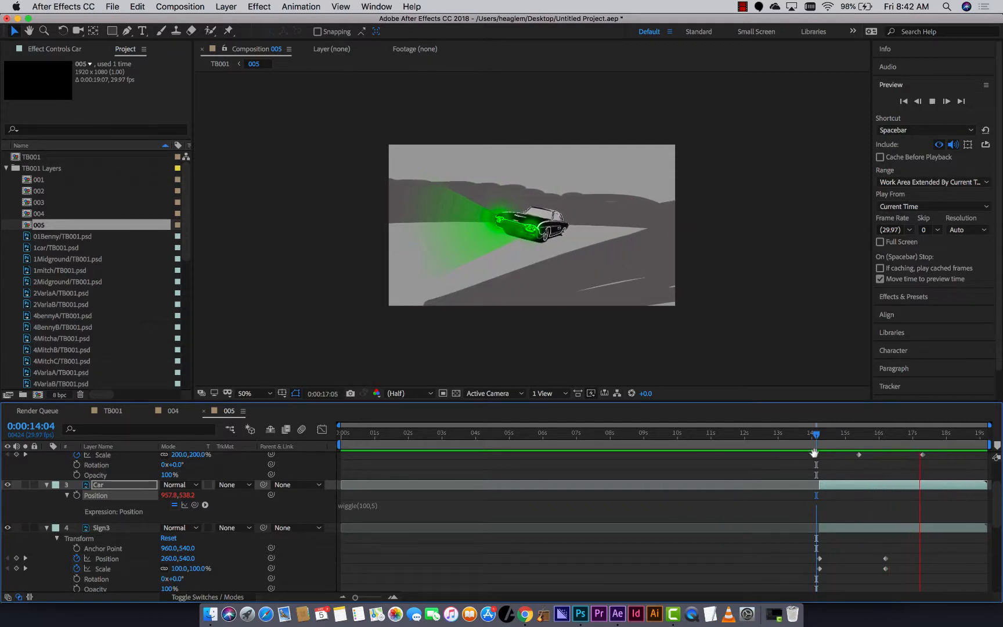
key("space")
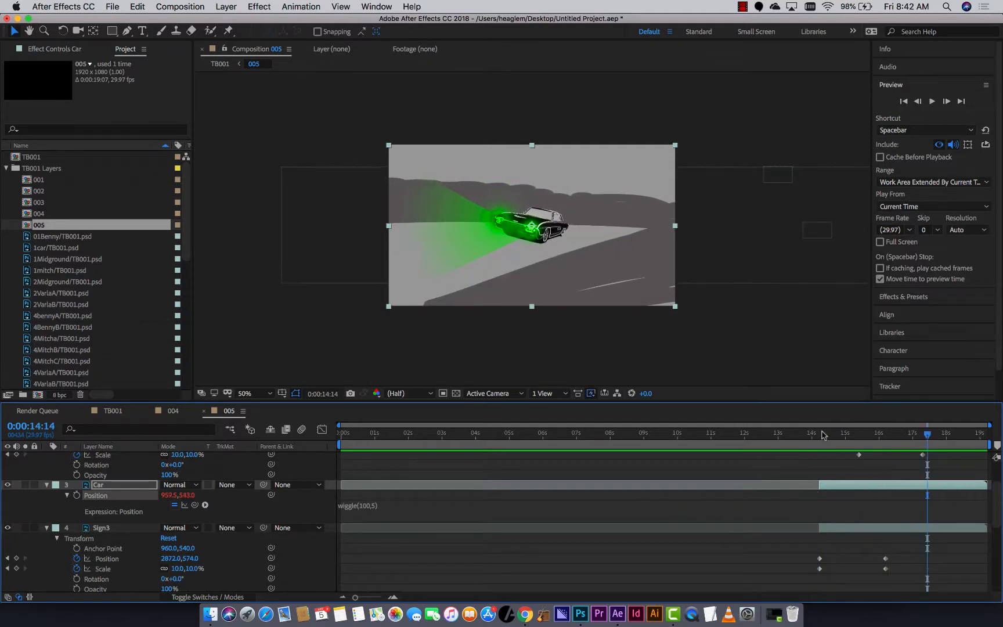
left_click(817, 435)
key("space")
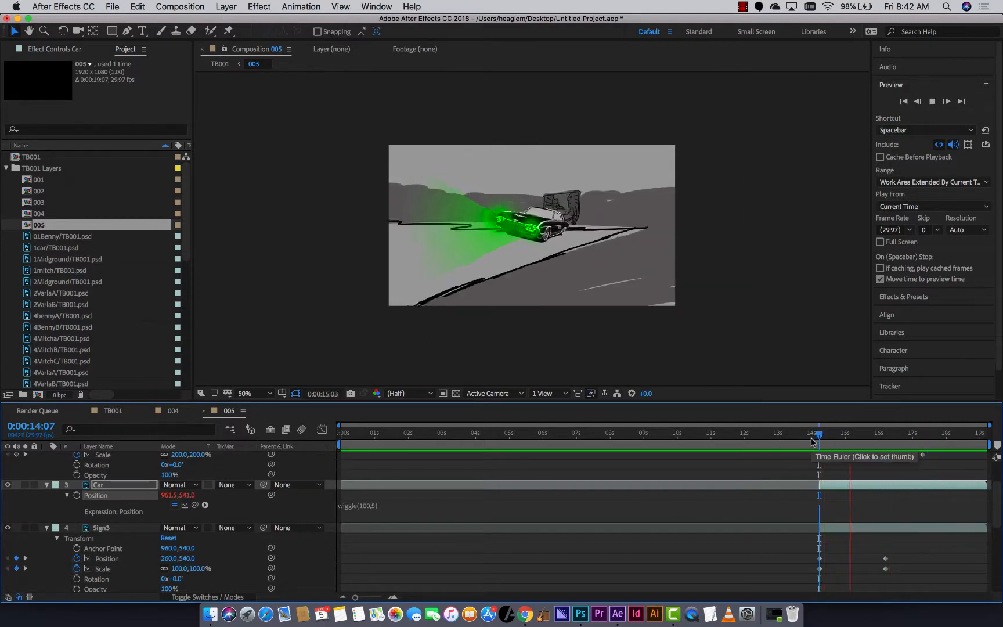
key("space")
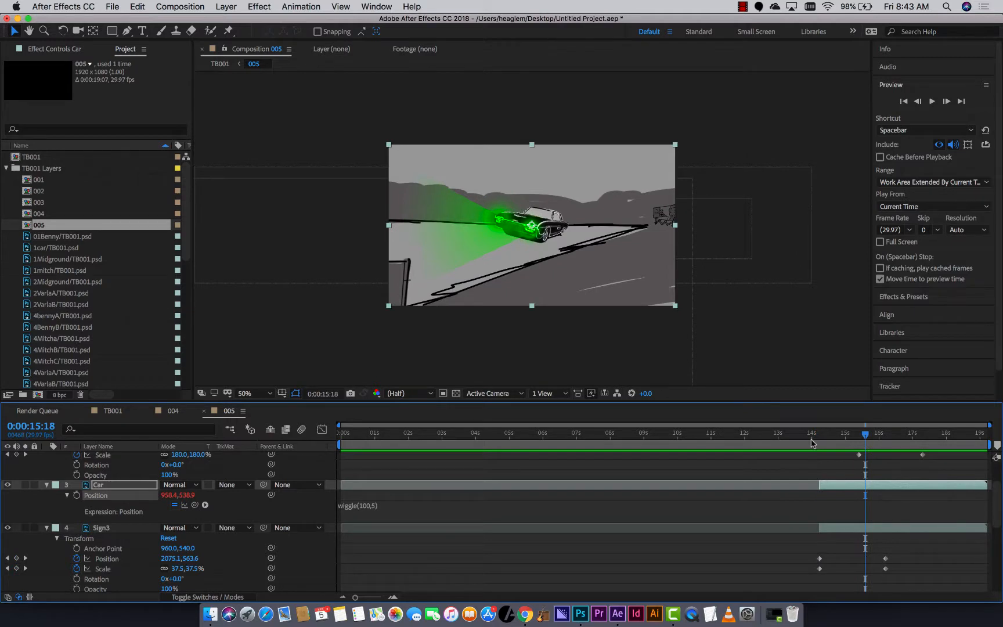
Step: In composition TB001, trim the start of layer 005 to 0:00:14:07
left_click(116, 411)
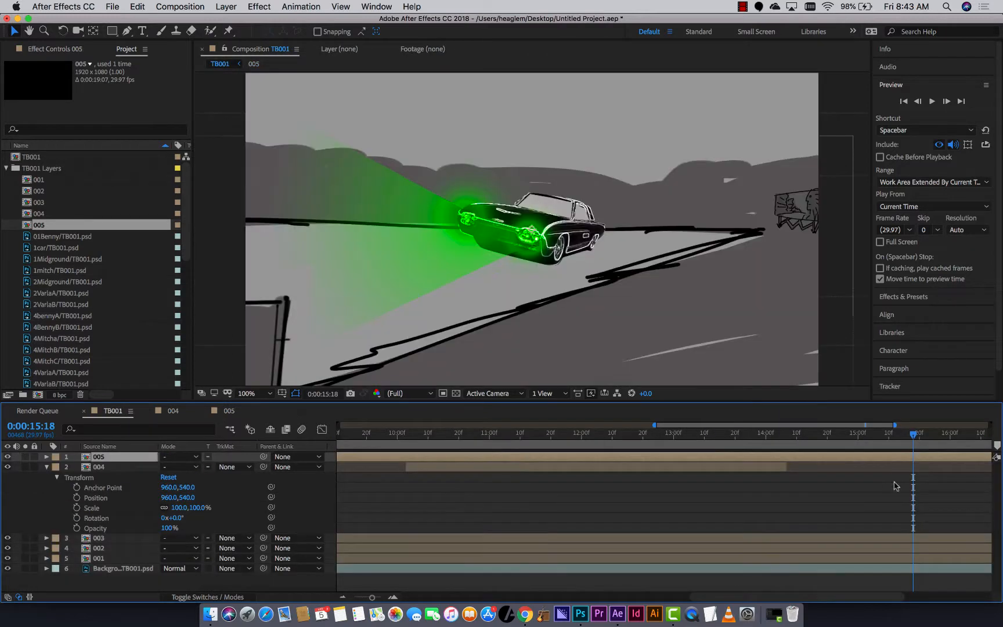
left_click_drag(714, 438, 787, 448)
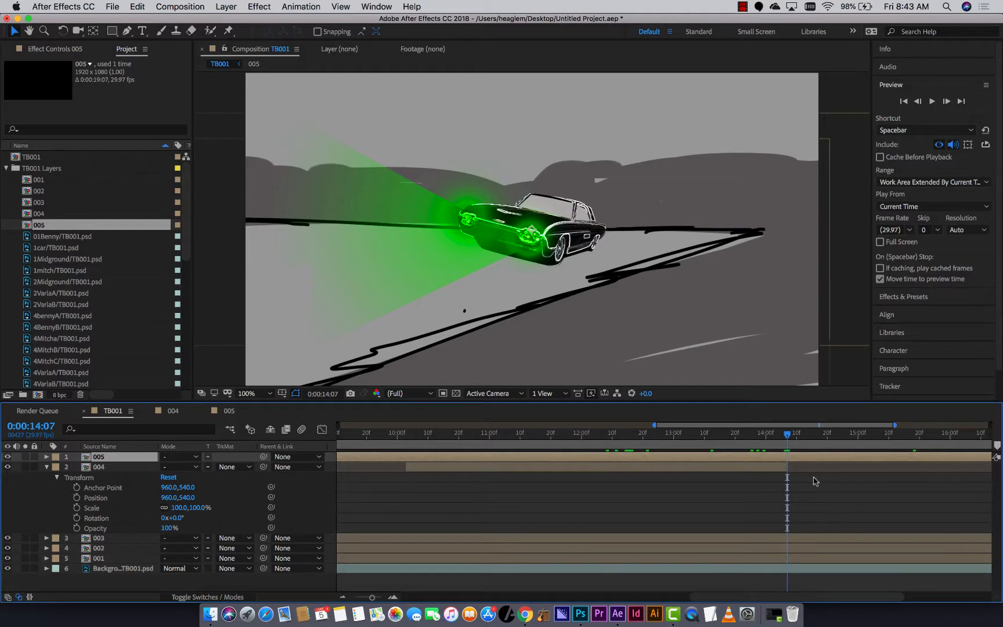
key("alt+bracketleft")
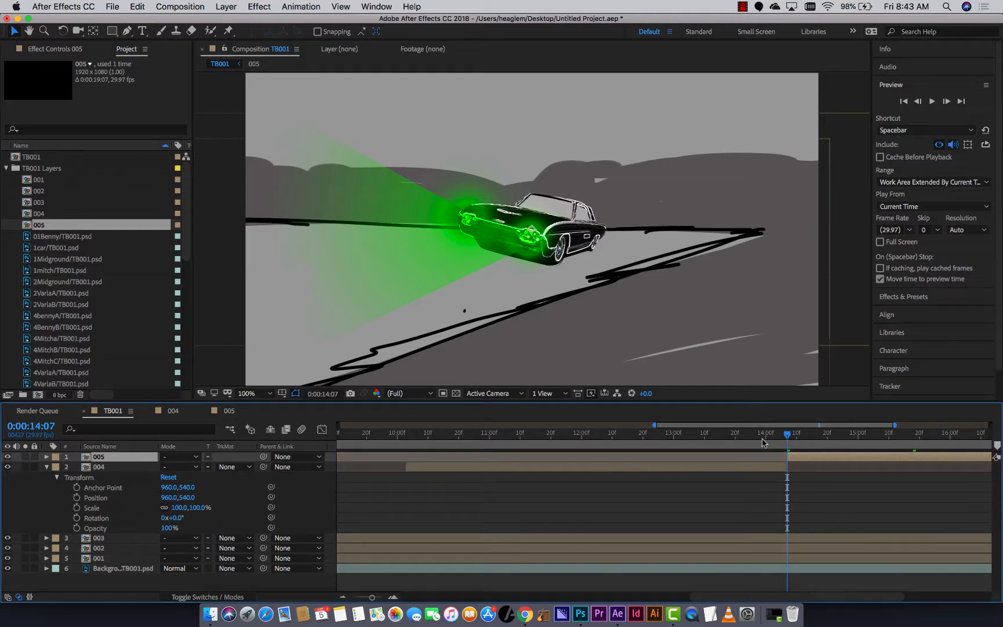
Step: Play back TB001 from 0:00:11:10 and 0:00:12:26 to check the cut from shot 004 to the car shot
key("space")
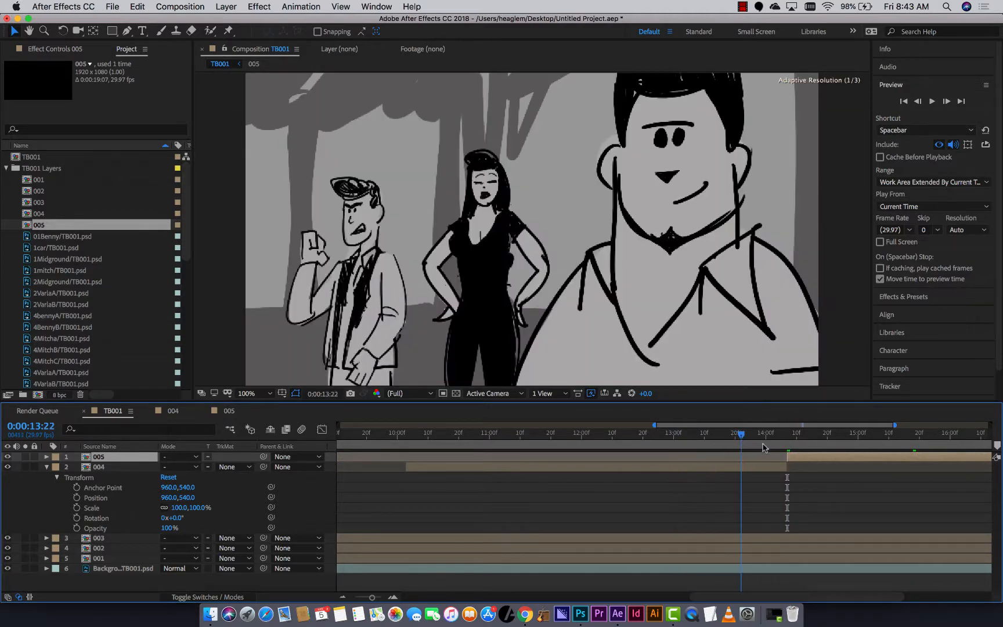
left_click_drag(764, 447, 520, 451)
key("space")
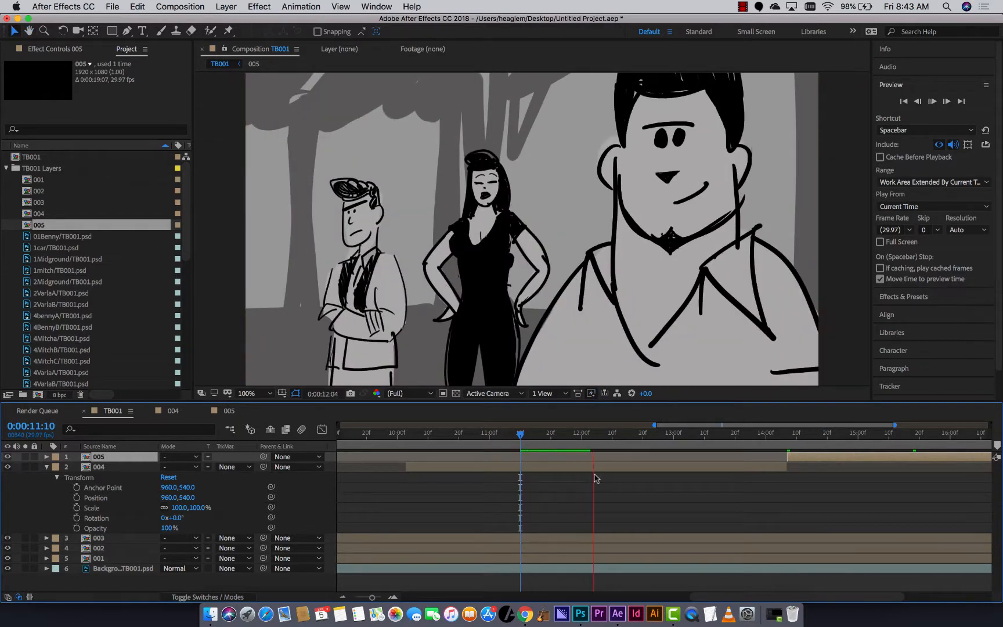
key("space")
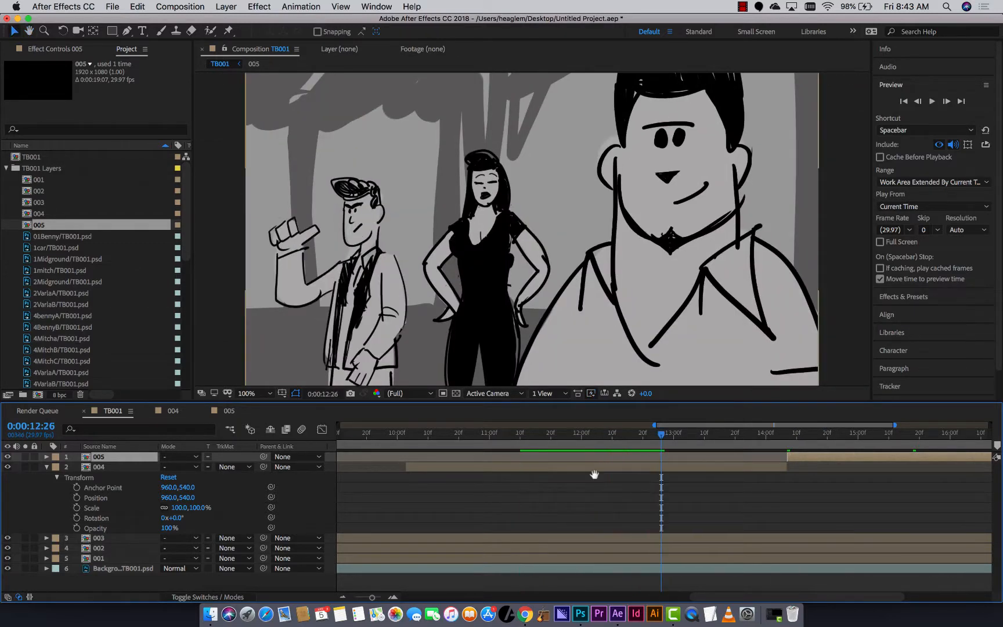
key("space")
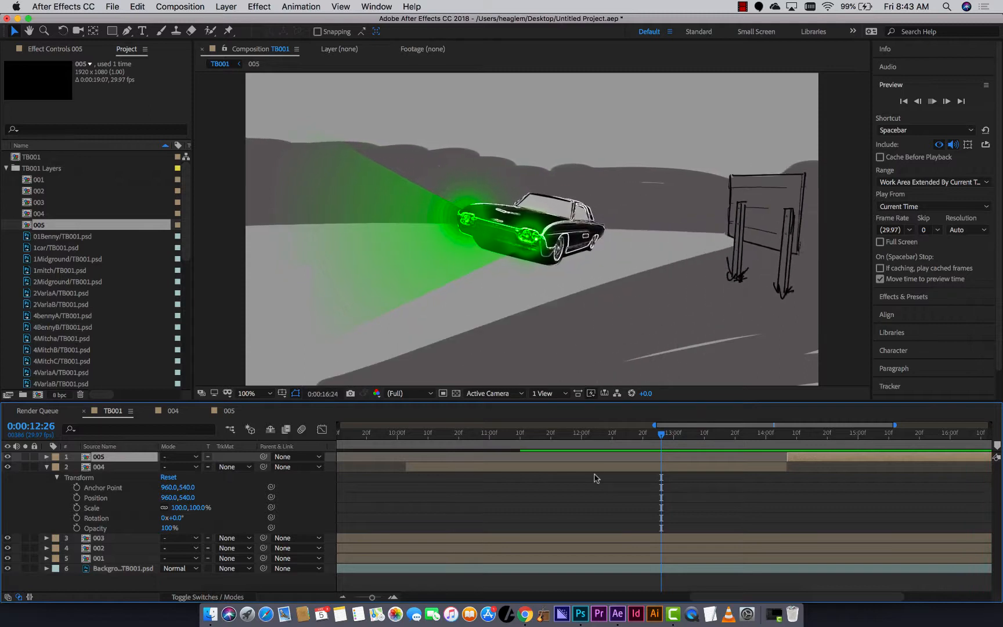
key("space")
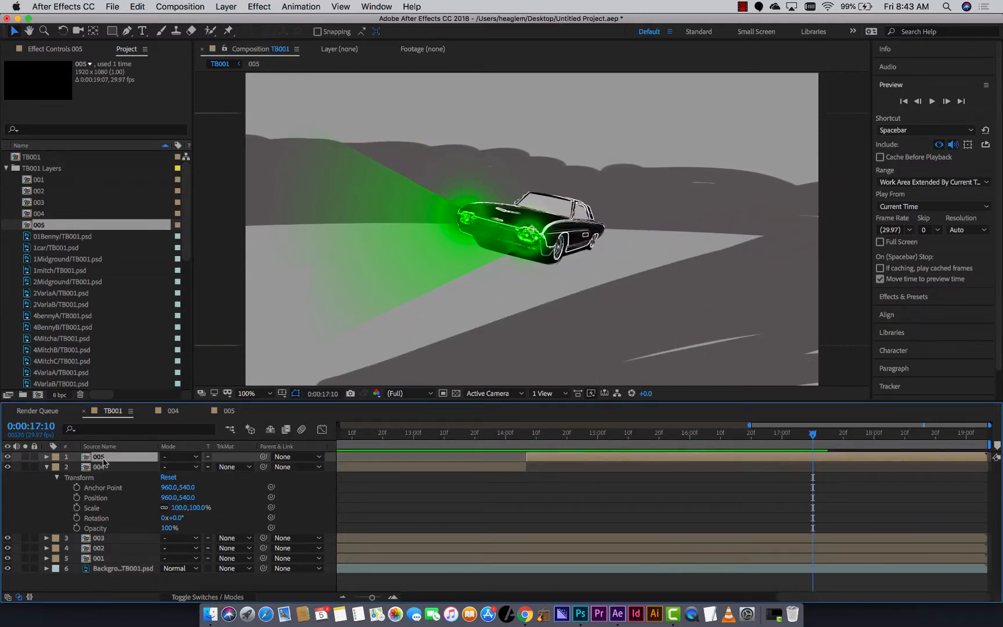
Step: Apply the Posterize Time effect to layer 005 with a frame rate of 12
left_click(119, 468)
left_click(117, 458)
left_click(262, 7)
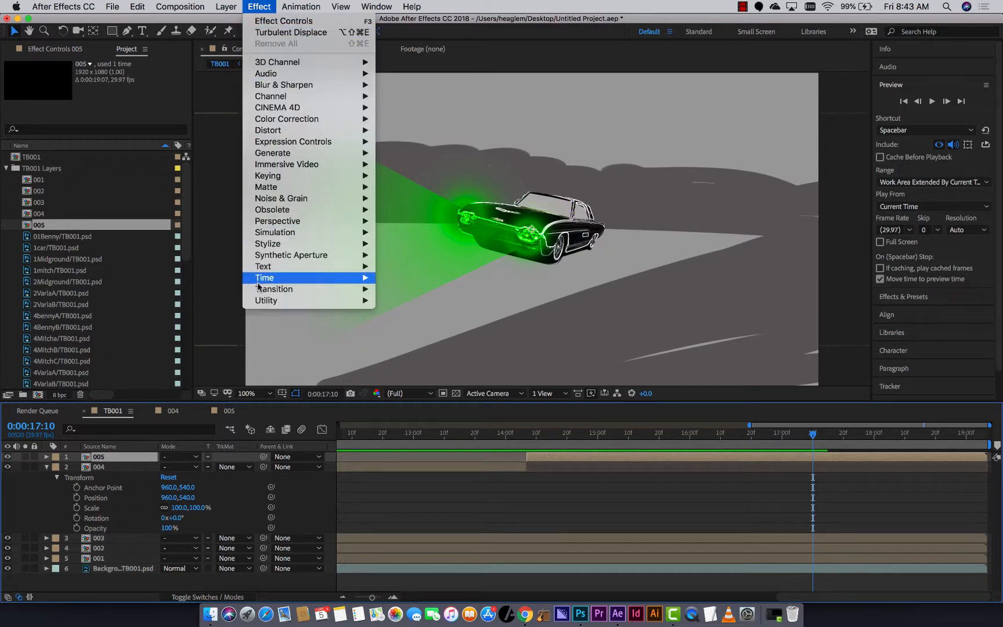
mouse_move(261, 282)
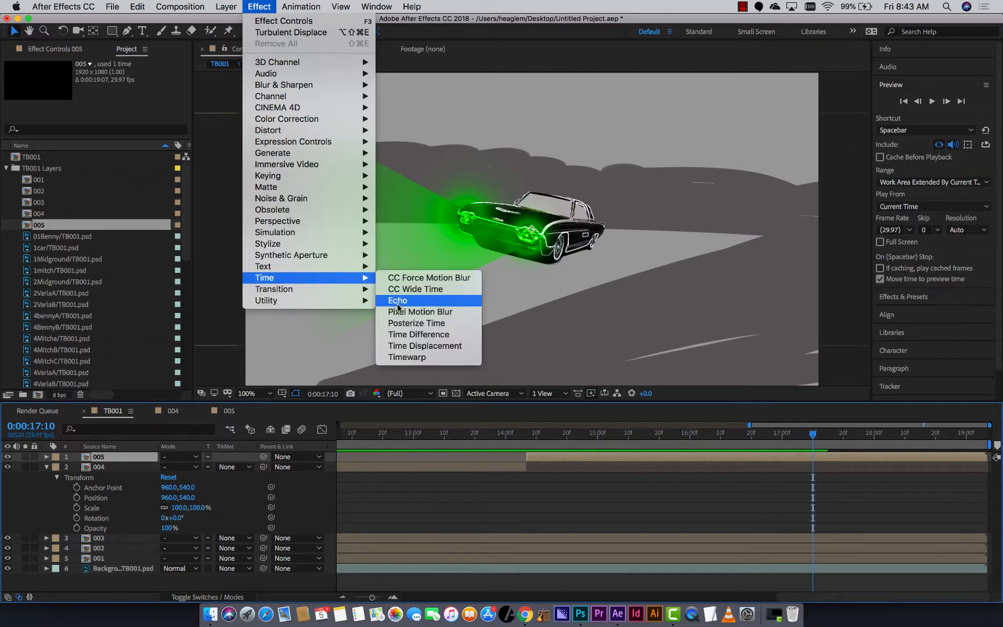
left_click(400, 323)
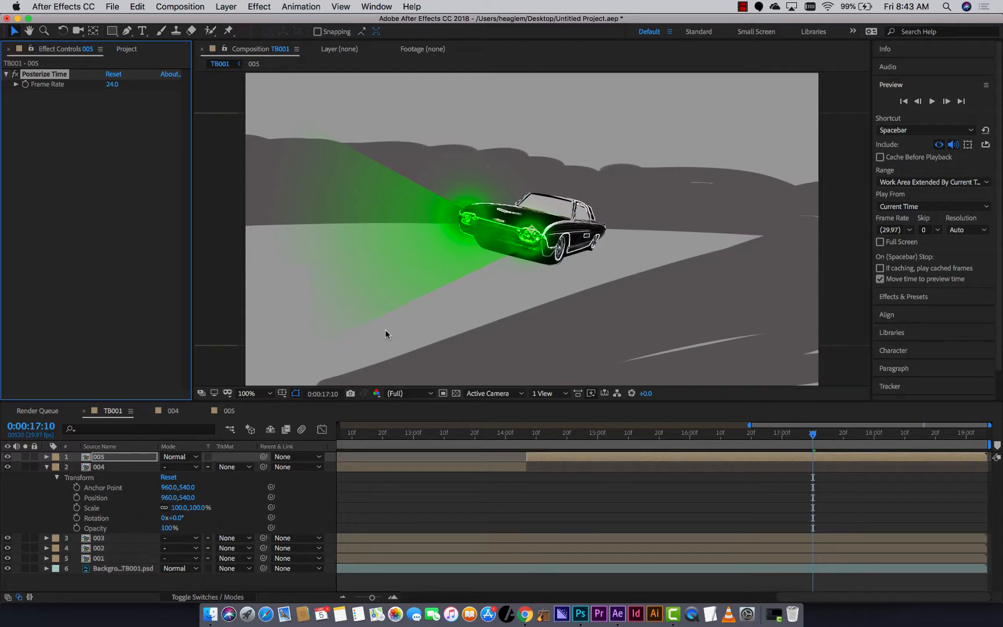
left_click(110, 85)
type("12")
key("Return")
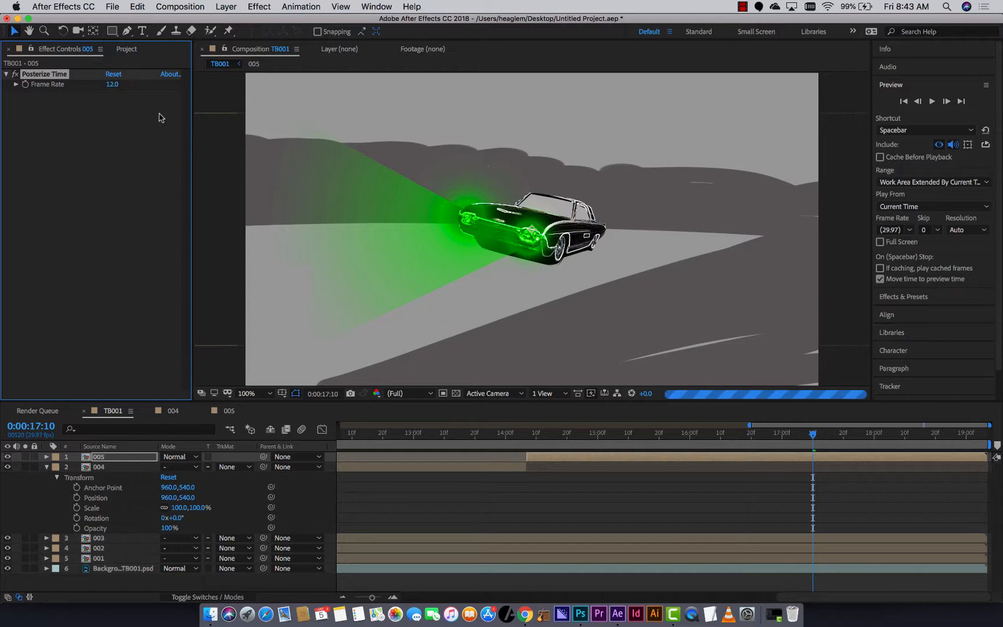
Step: Play back TB001 from 0:00:14:06 to check the posterized motion of the car shot
left_click(511, 433)
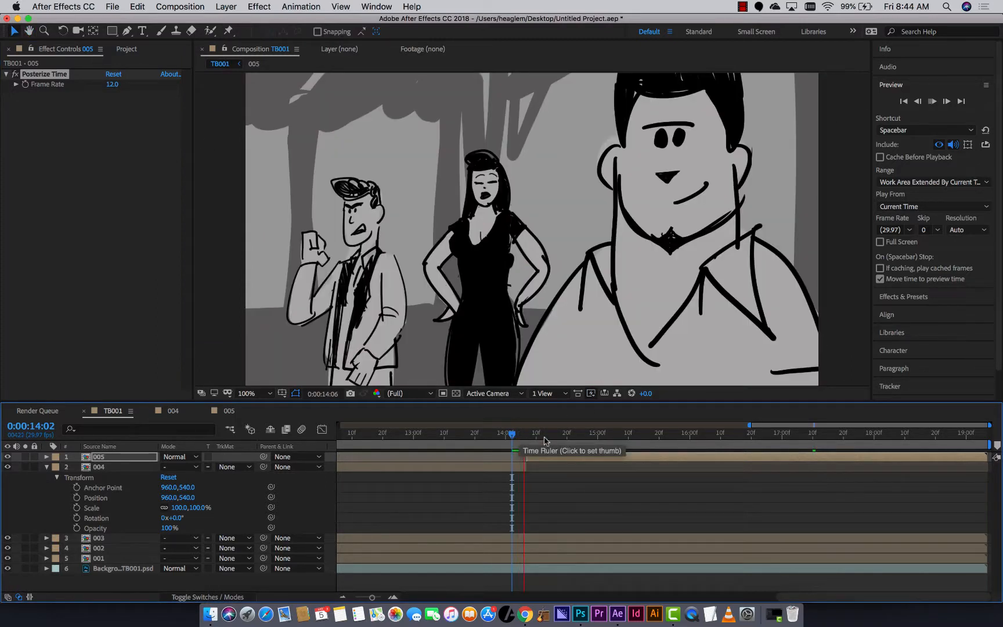
left_click(523, 435)
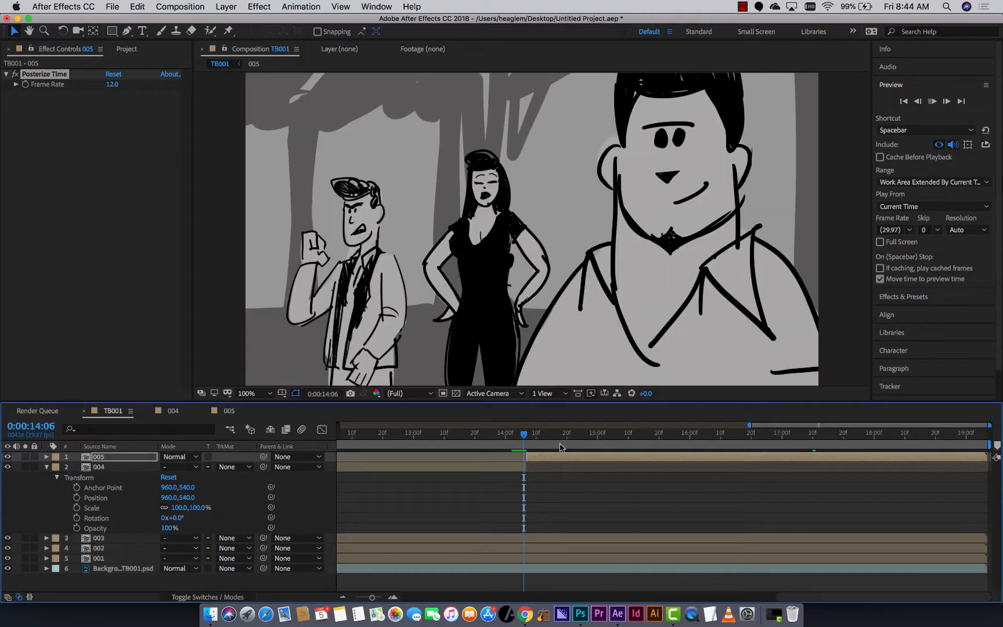
key("space")
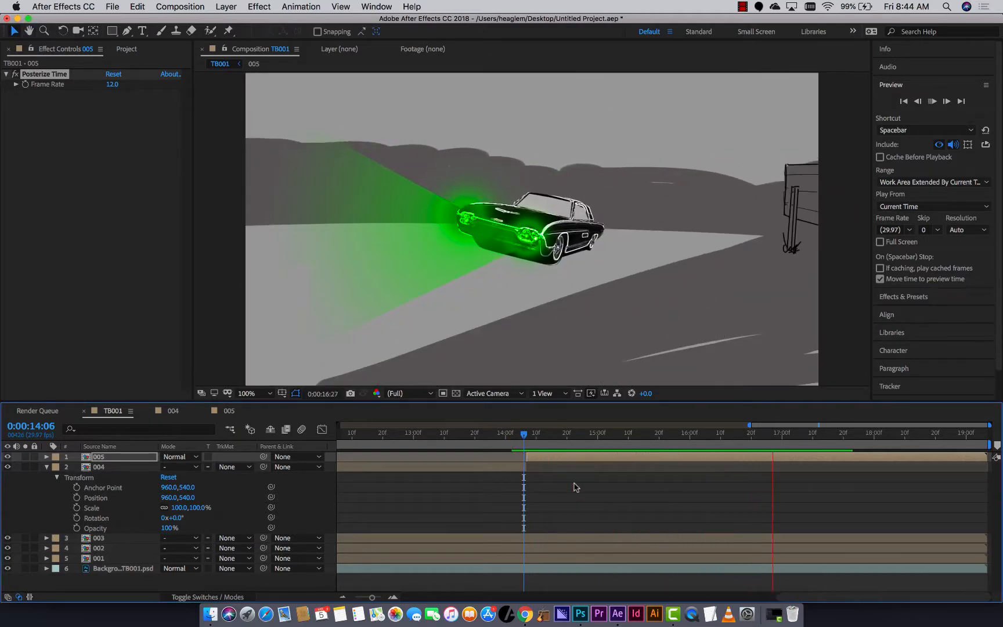
key("space")
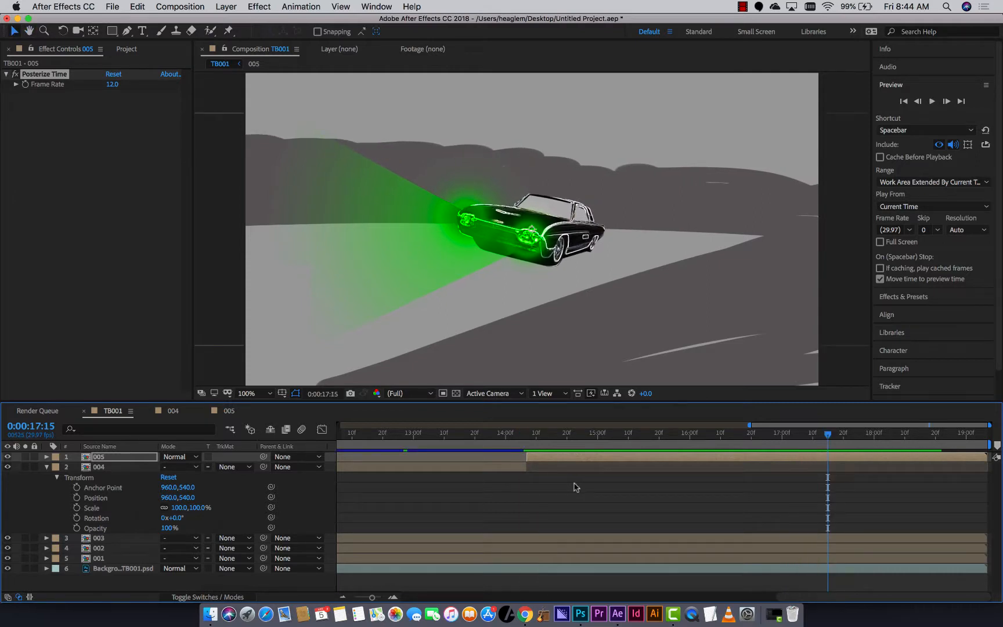
Step: Undo the frame rate change and the Posterize Time effect on layer 005, and scrub to 0:00:14:10
key("super+z")
key("super+z")
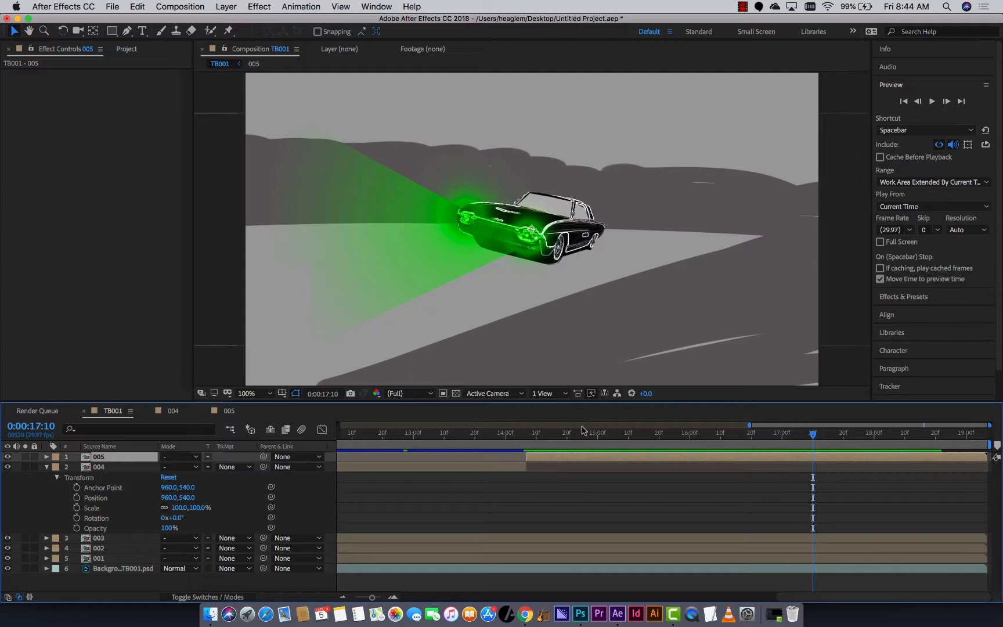
left_click_drag(571, 432, 535, 436)
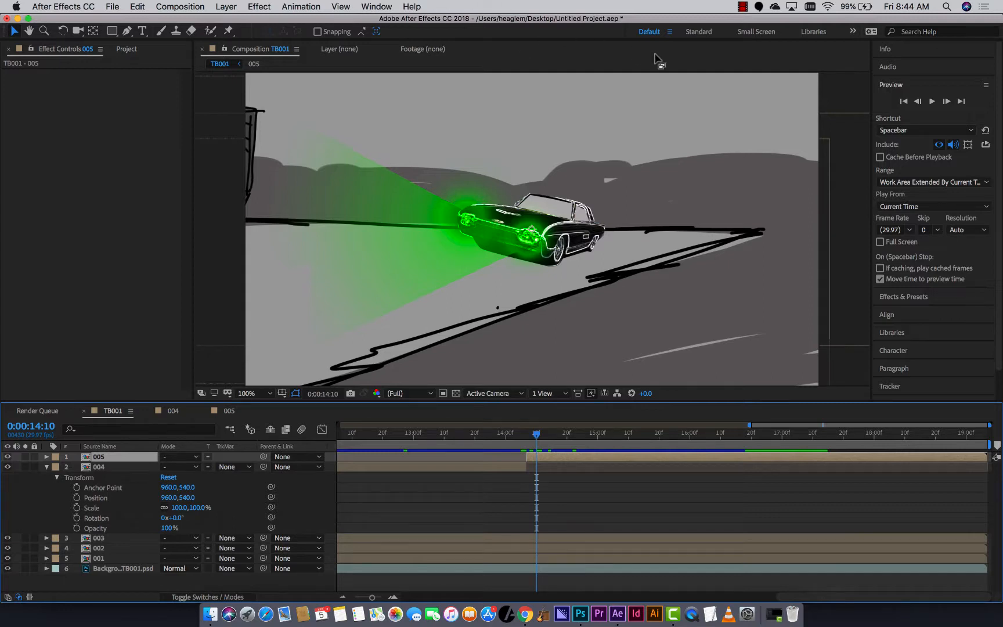
left_click(744, 9)
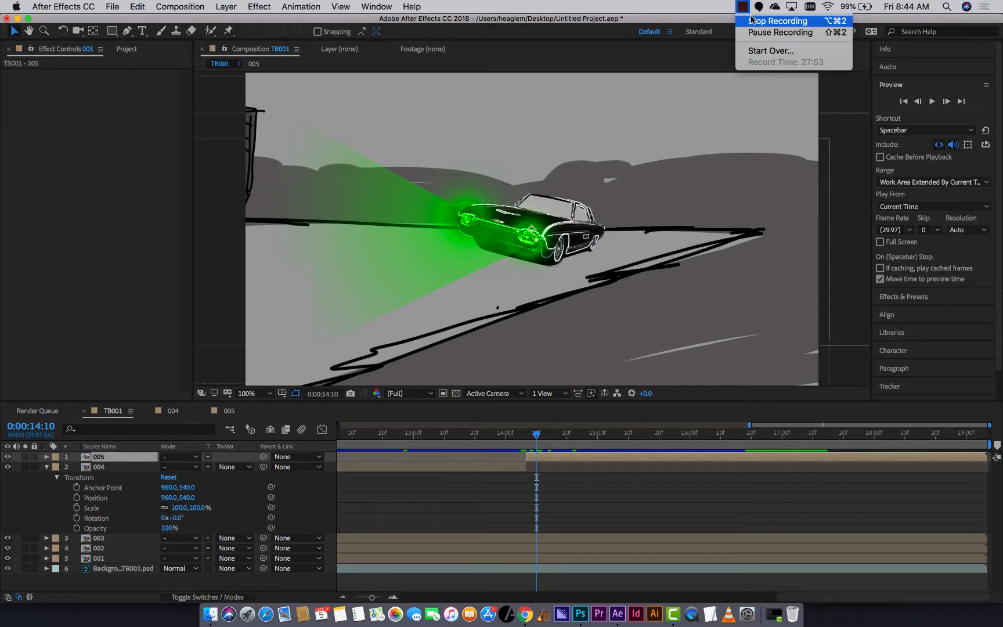
left_click(766, 16)
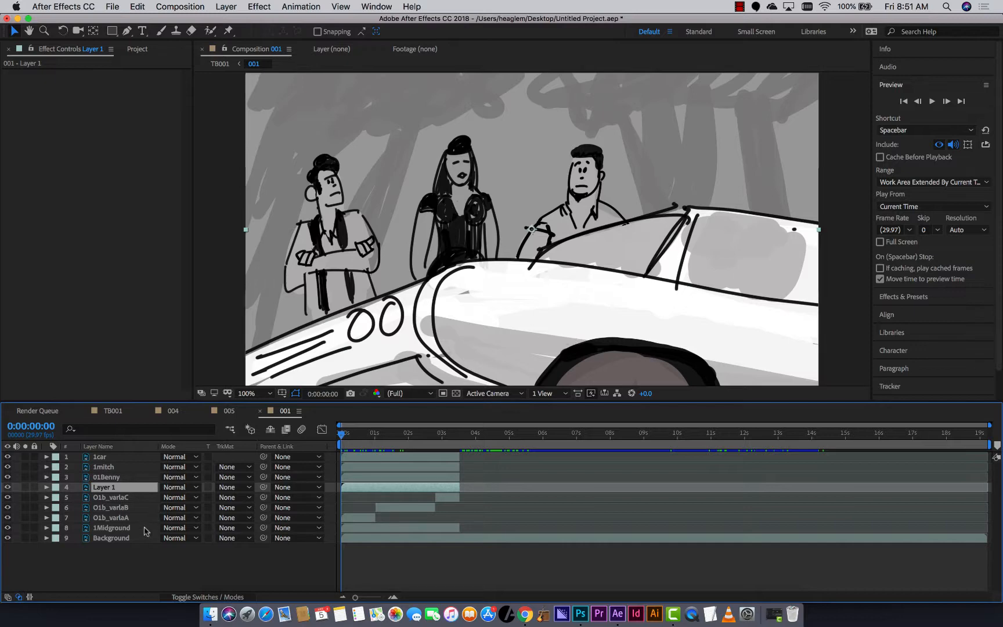
Step: Toggle the visibility of the 1Midground layer in composition 001 off and back on to check its content
left_click(122, 528)
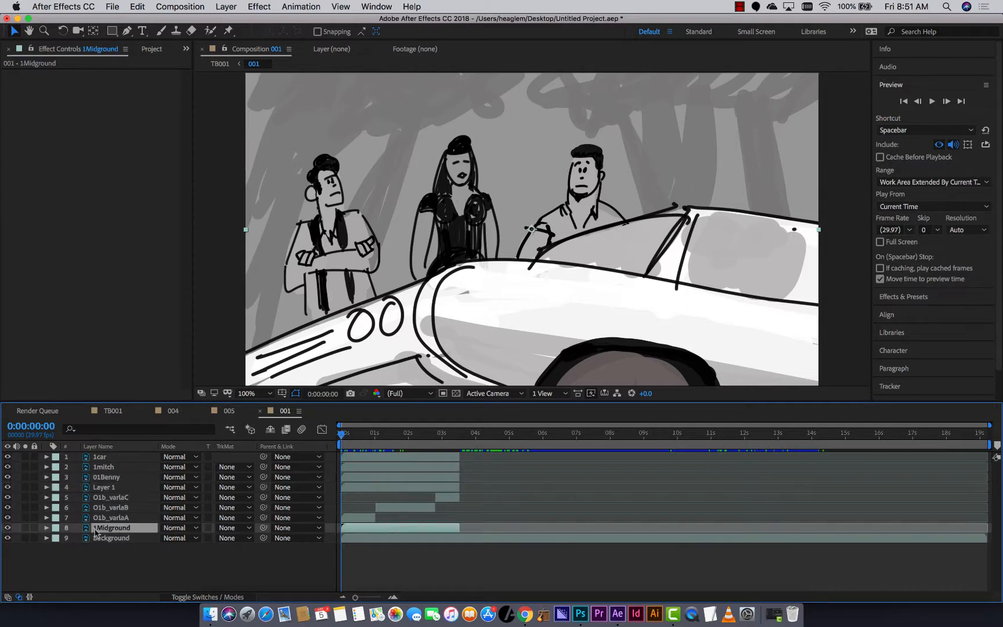
left_click(7, 527)
left_click(8, 527)
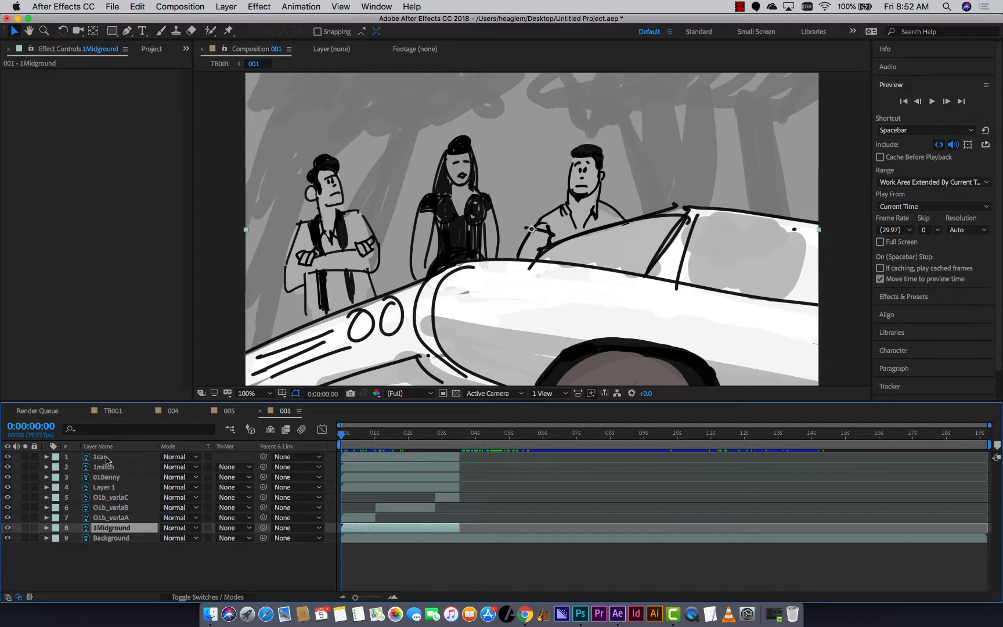
Step: Select layers O1b_varlaC through O1b_varlaA and scrub to 0:00:00:27 to examine their staggered timing
left_click(119, 499)
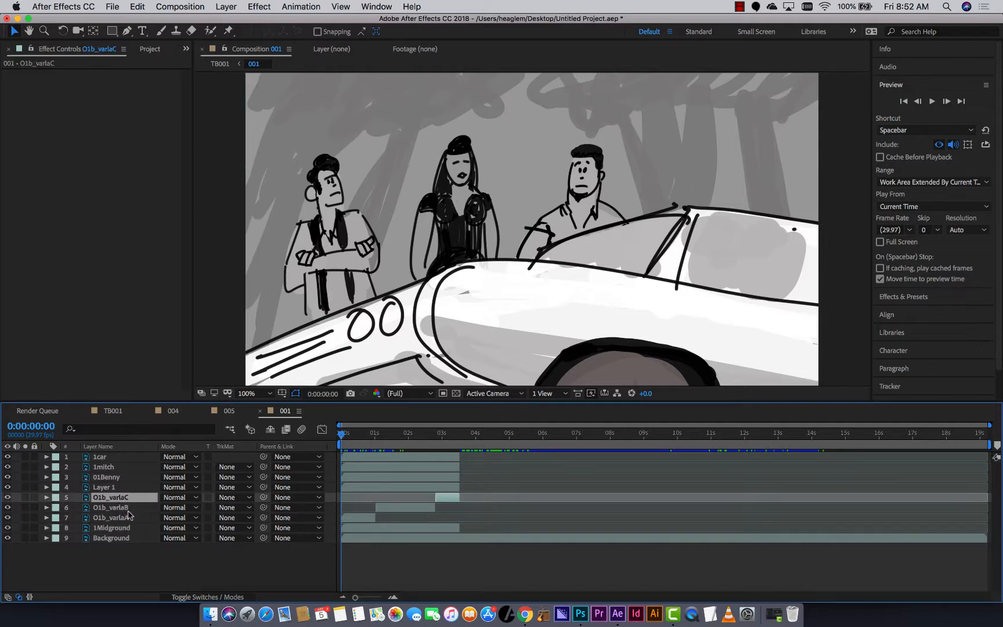
left_click_drag(349, 437, 372, 435)
left_click(121, 518, "shift")
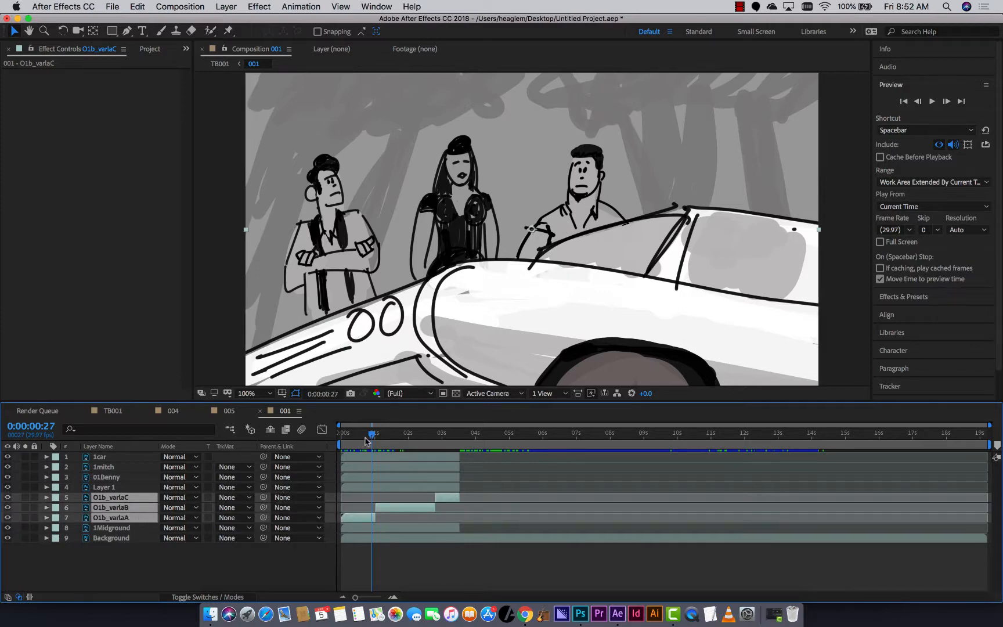
Step: Pre-compose the selected layers O1b_varlaA, O1b_varlaB and O1b_varlaC, moving all attributes into the new composition
mouse_move(372, 434)
left_mouse_down()
mouse_move(335, 439)
mouse_move(376, 445)
left_mouse_up()
left_click(189, 8)
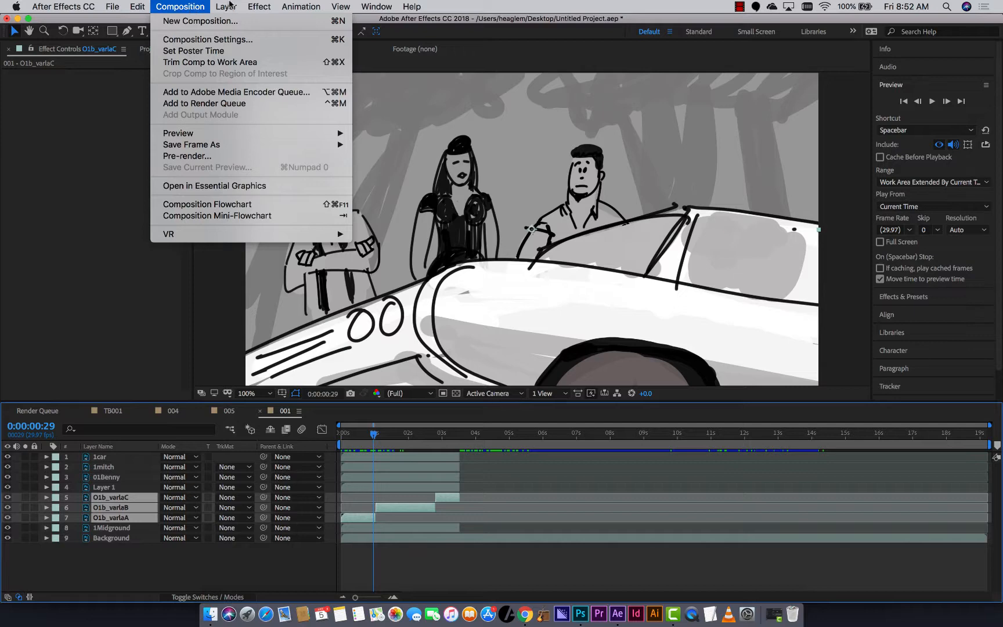
mouse_move(226, 5)
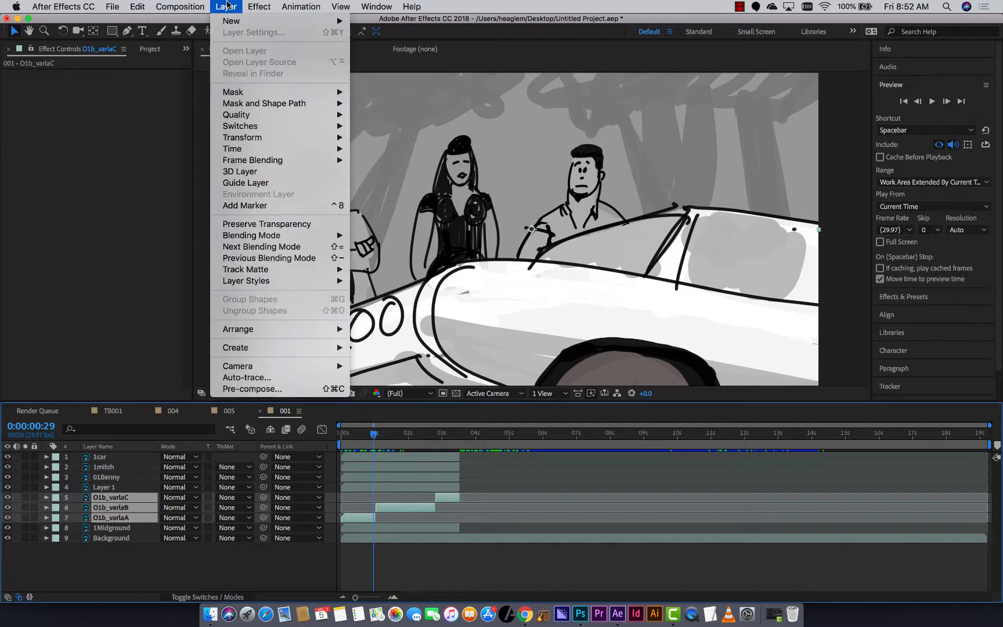
left_click(273, 389)
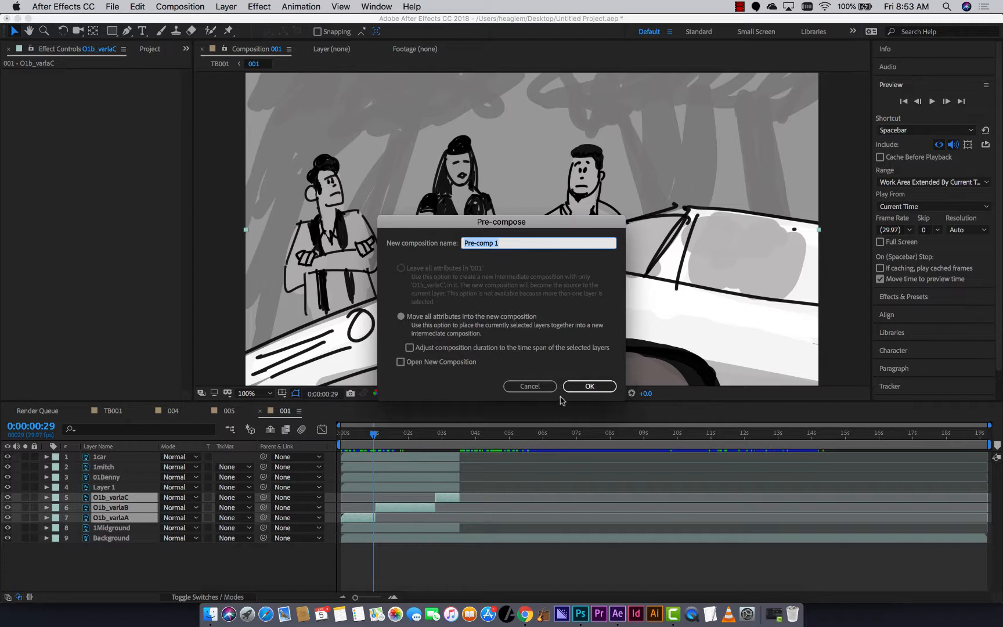
left_click(570, 387)
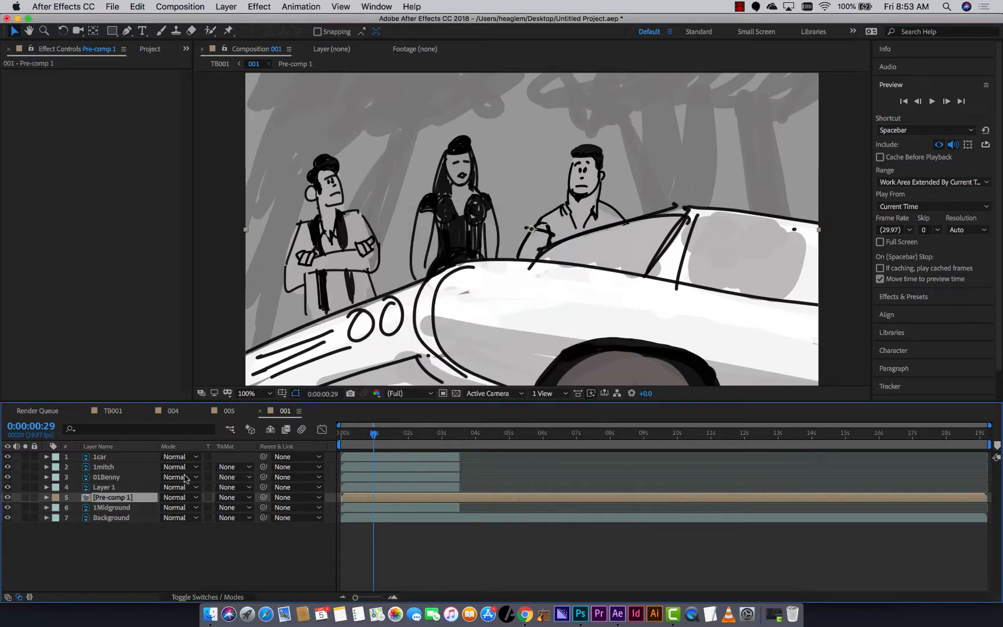
Step: Open the pre-composition of the three varla layers and rename it VarlaMGComp in its composition settings
double_click(84, 497)
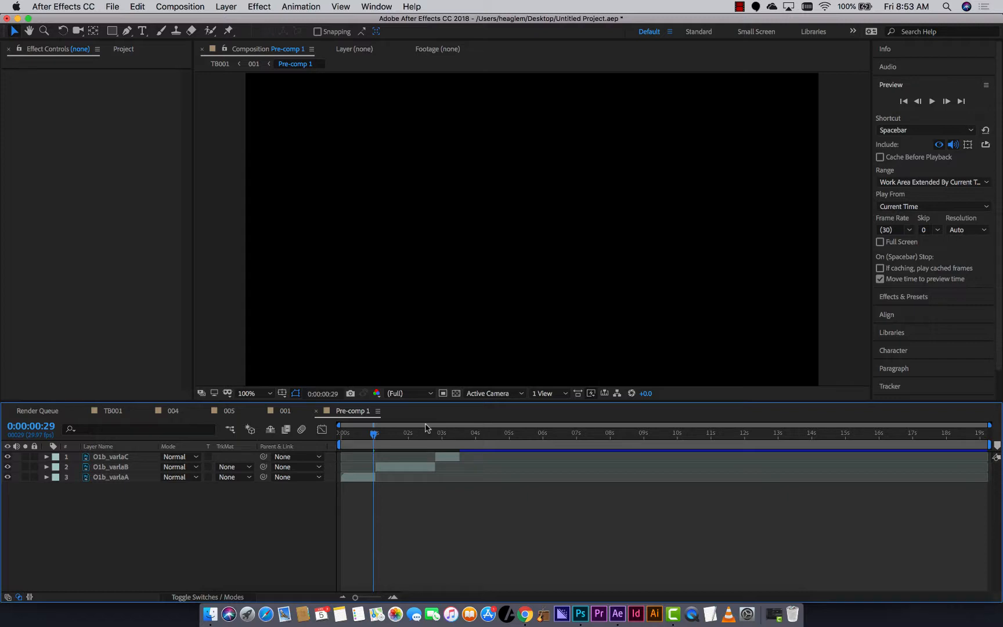
key("super+k")
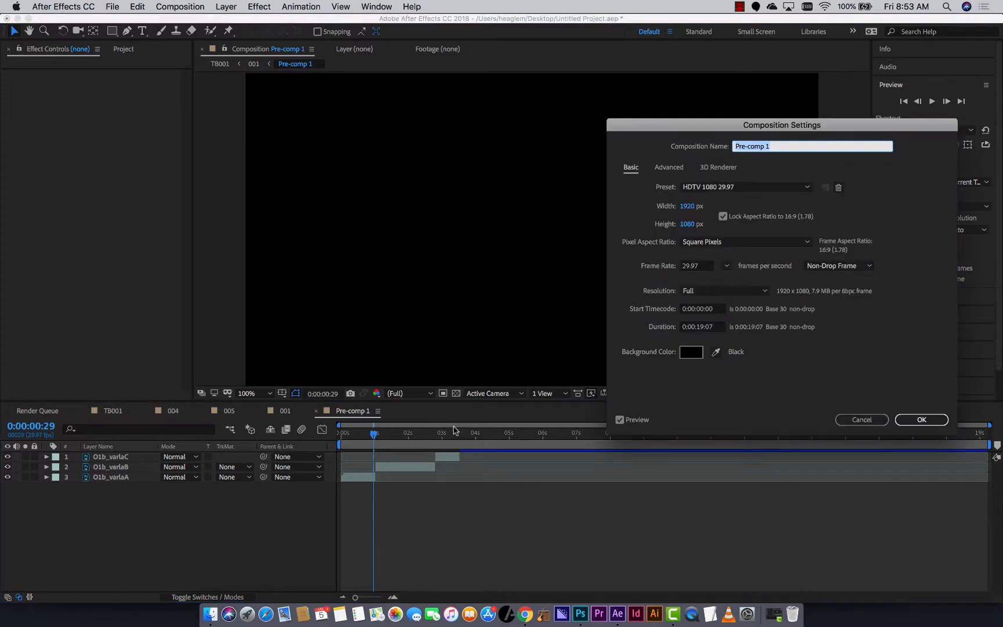
type("VarlaMNG")
key("BackSpace")
key("BackSpace")
type("GComp")
key("Return")
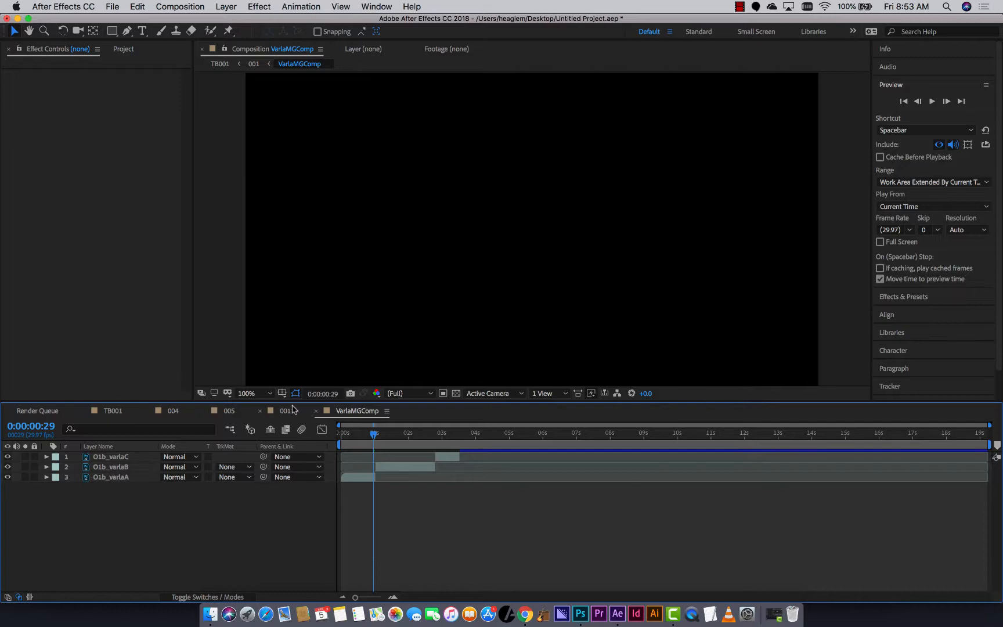
Step: Trim the end of the VarlaMGComp layer in composition 001 to 0:00:03:15 and return to the first frame
left_click(287, 410)
left_click_drag(444, 445, 459, 445)
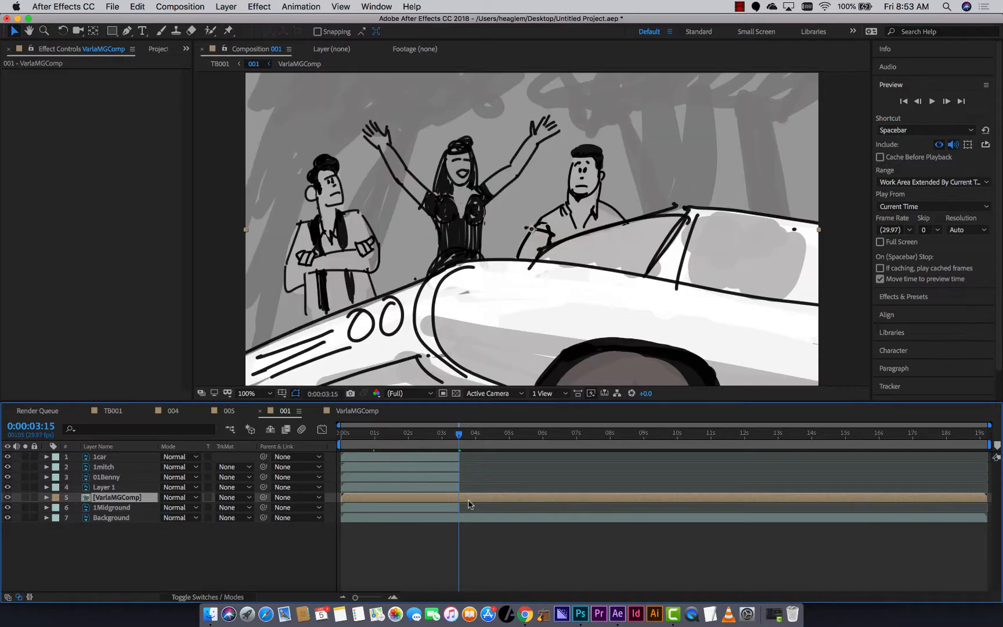
key("alt+bracketright")
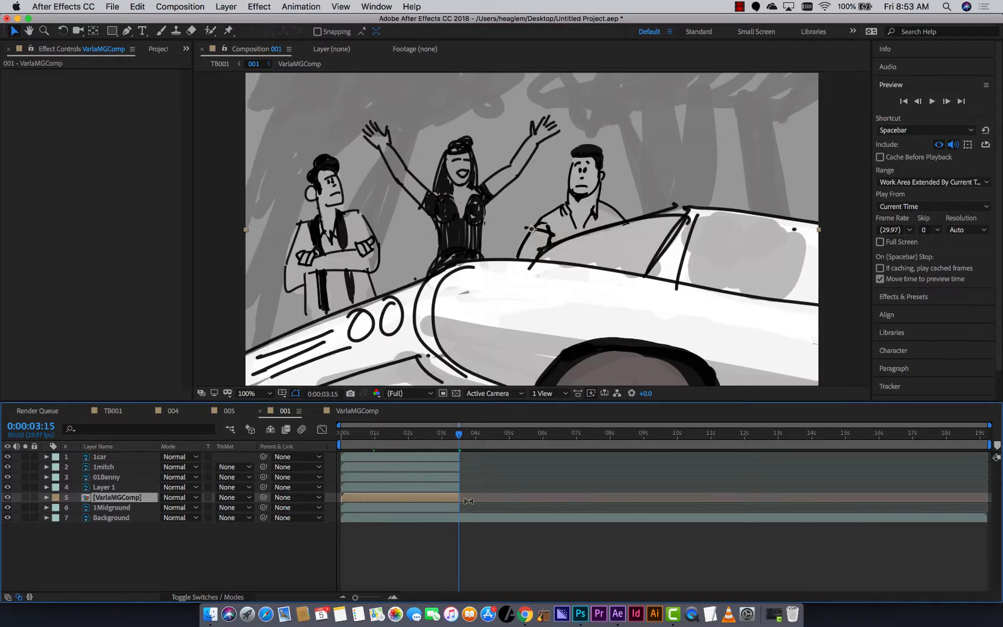
left_click_drag(459, 439, 328, 473)
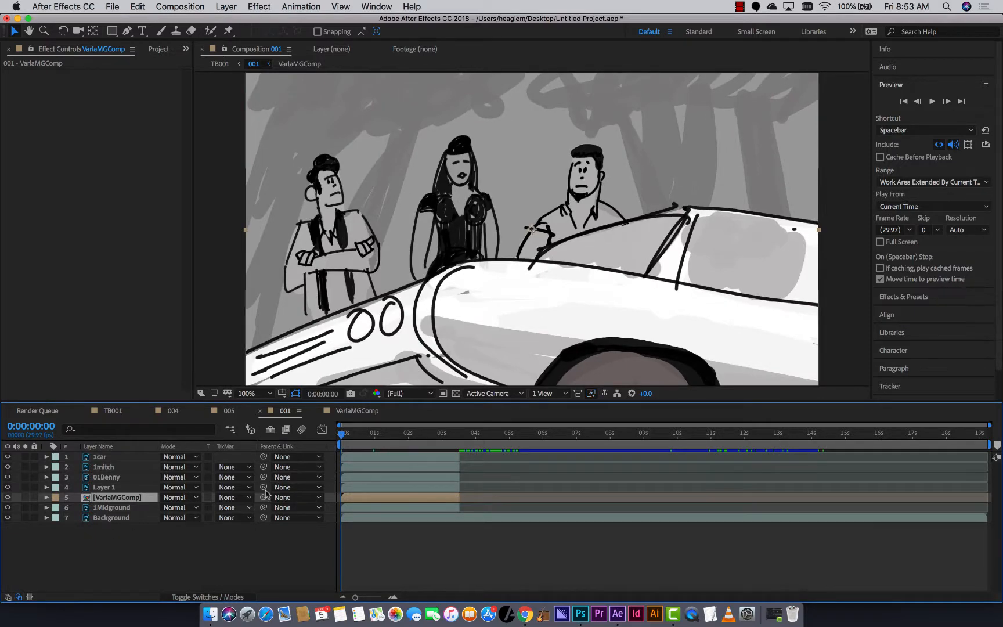
Step: Compare the switches and modes columns of composition 001, view the blending modes available for 1car, and leave the layer switches displayed
left_click(223, 597)
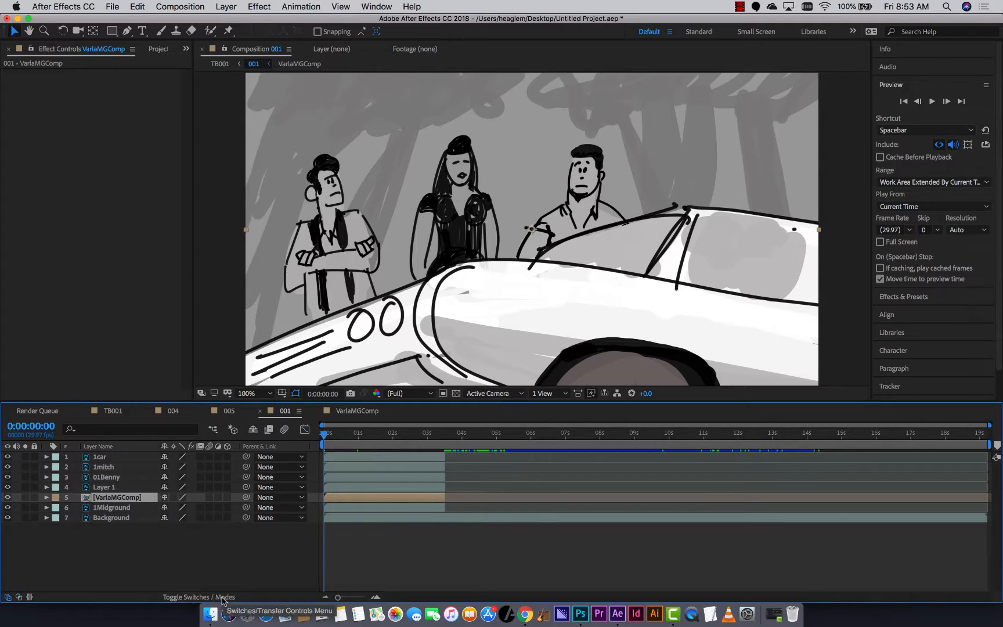
left_click(223, 598)
left_click(222, 598)
left_click(222, 598)
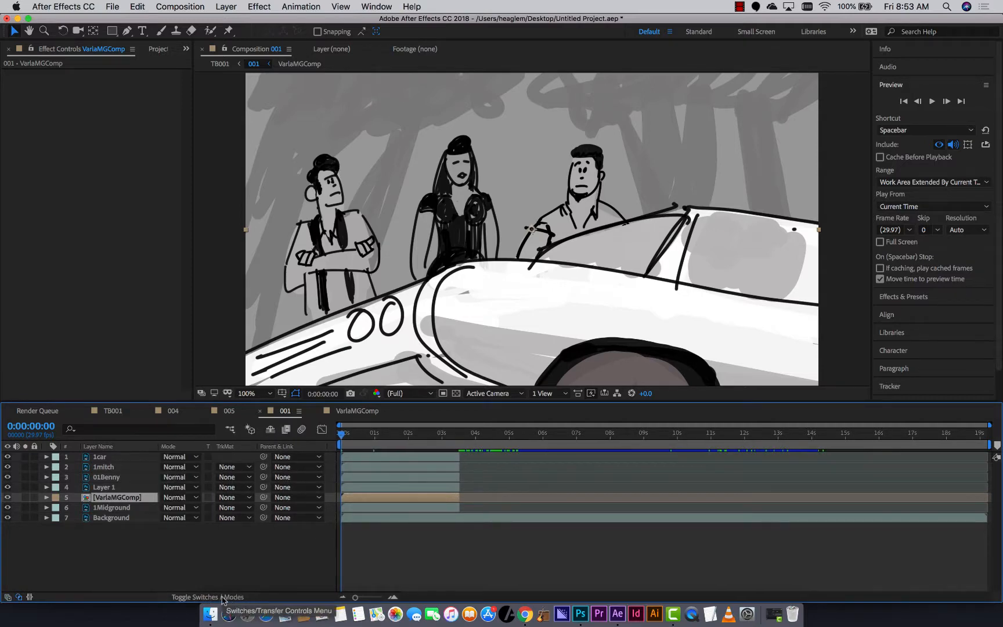
left_click(193, 457)
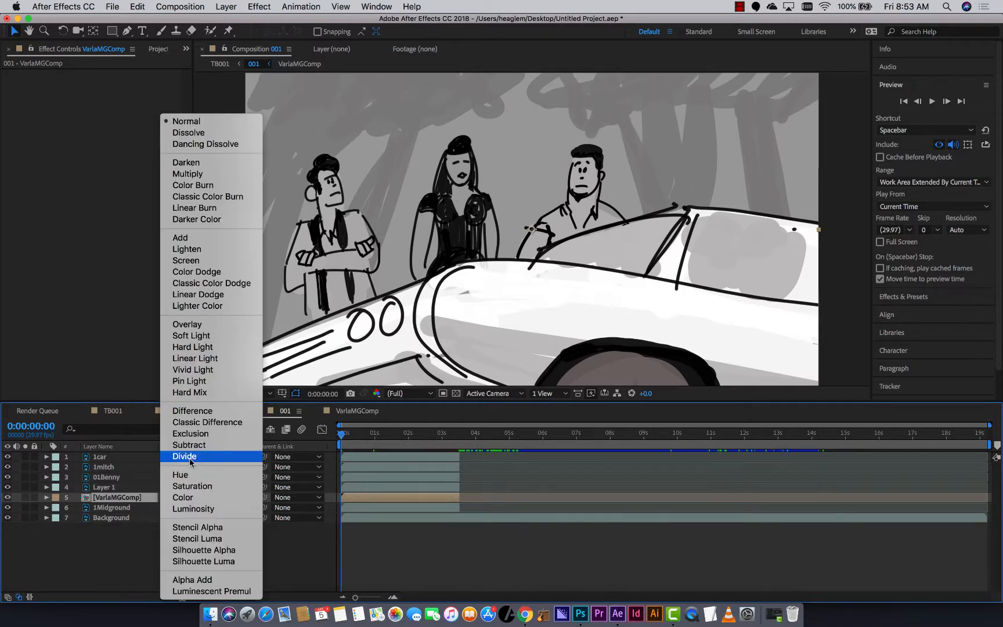
left_click(151, 554)
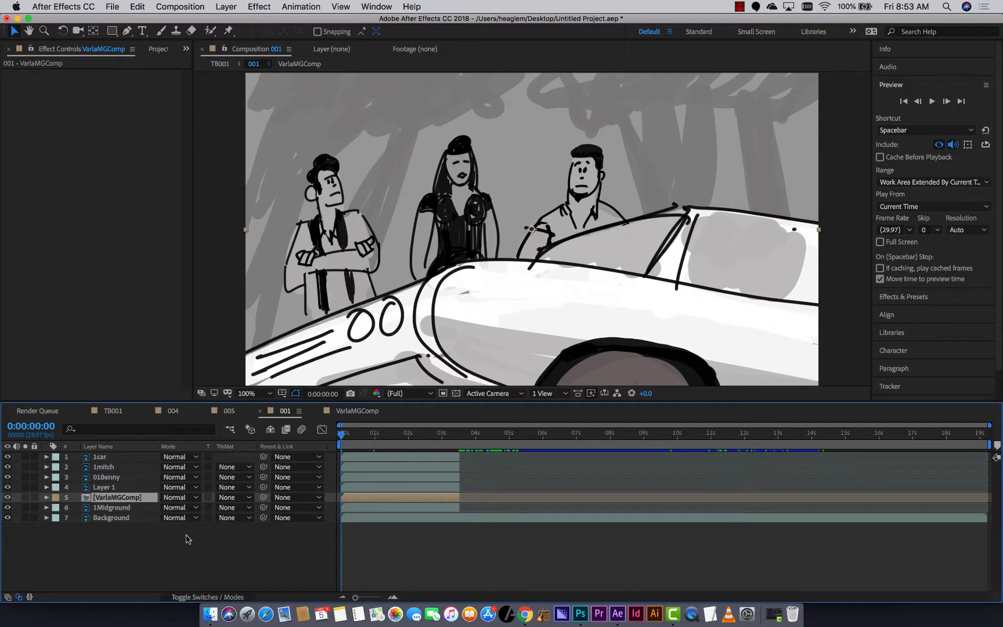
left_click(209, 597)
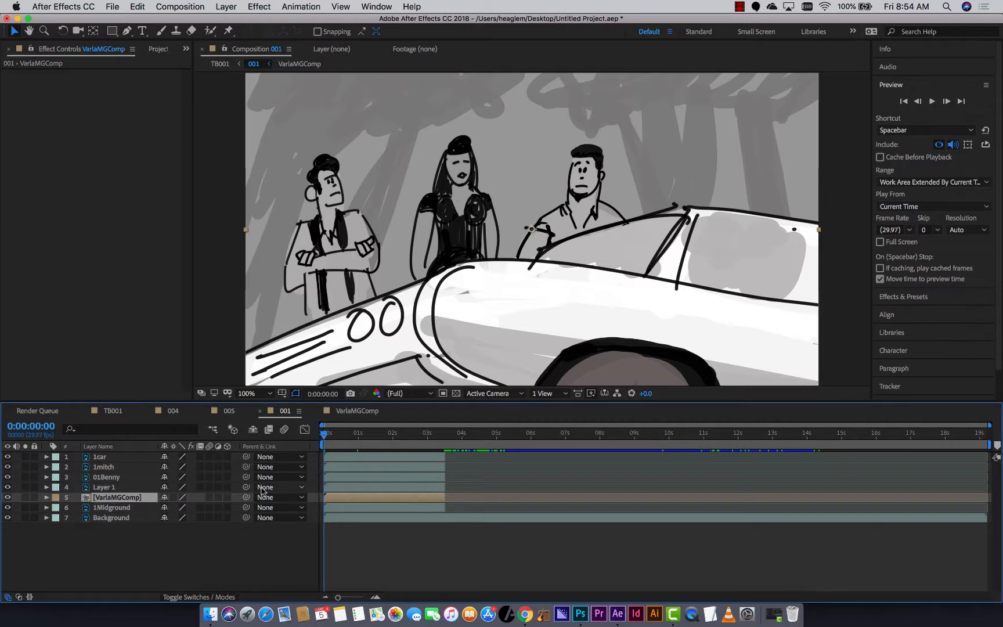
Step: Show the layer switches in composition 005 and turn on motion blur for the Car layer
left_click(228, 411)
left_click_drag(821, 444, 891, 436)
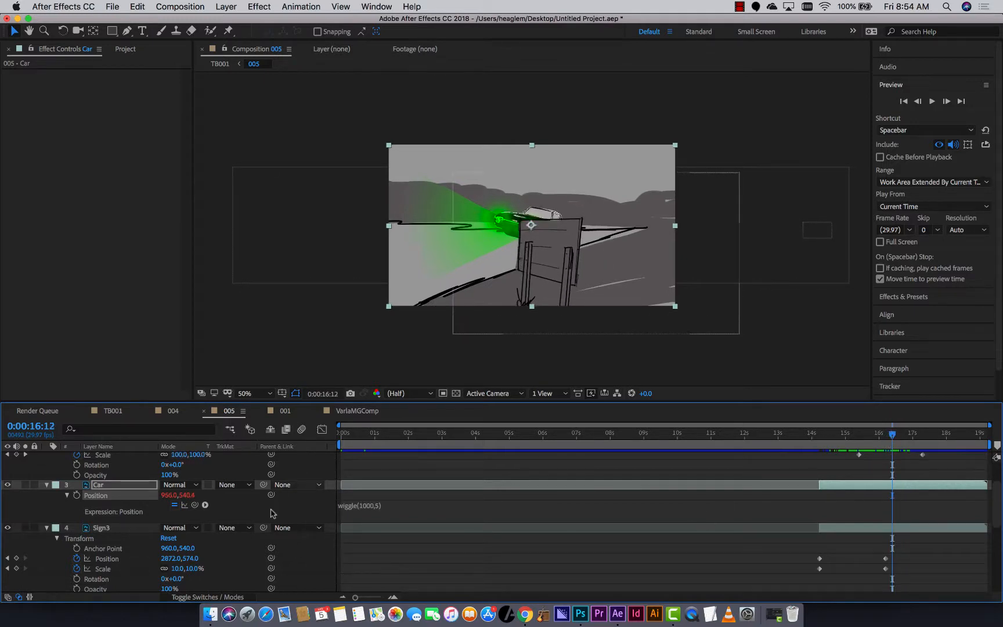
left_click(232, 598)
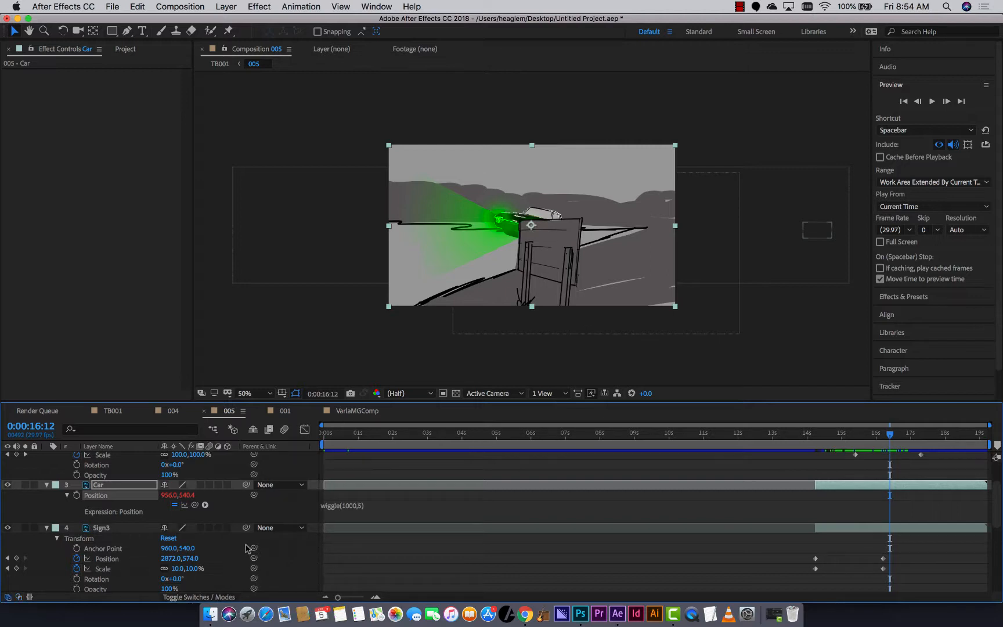
scroll(228, 546, "up", 3)
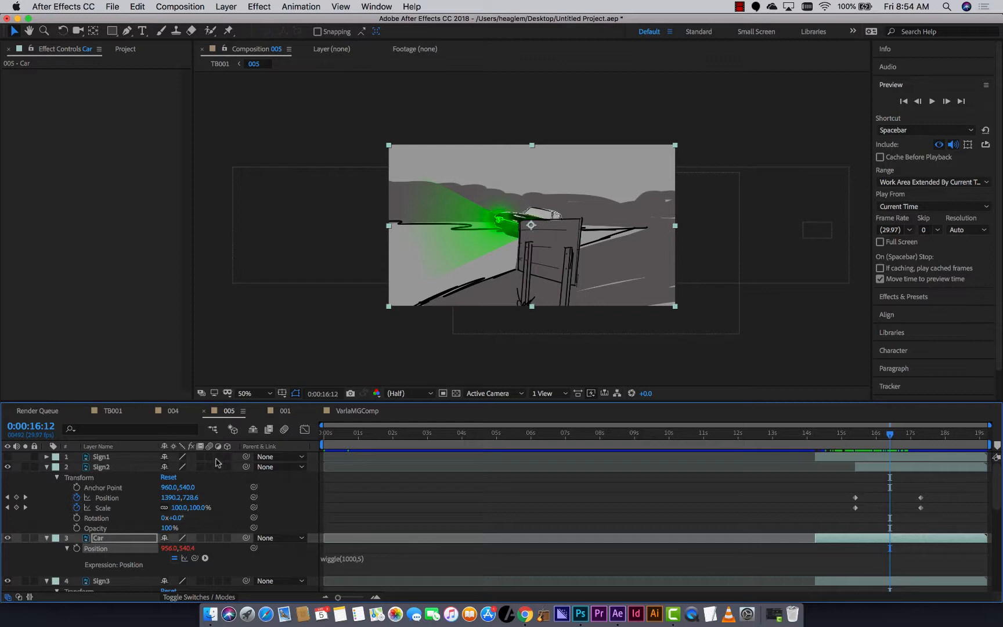
scroll(207, 528, "down", 1)
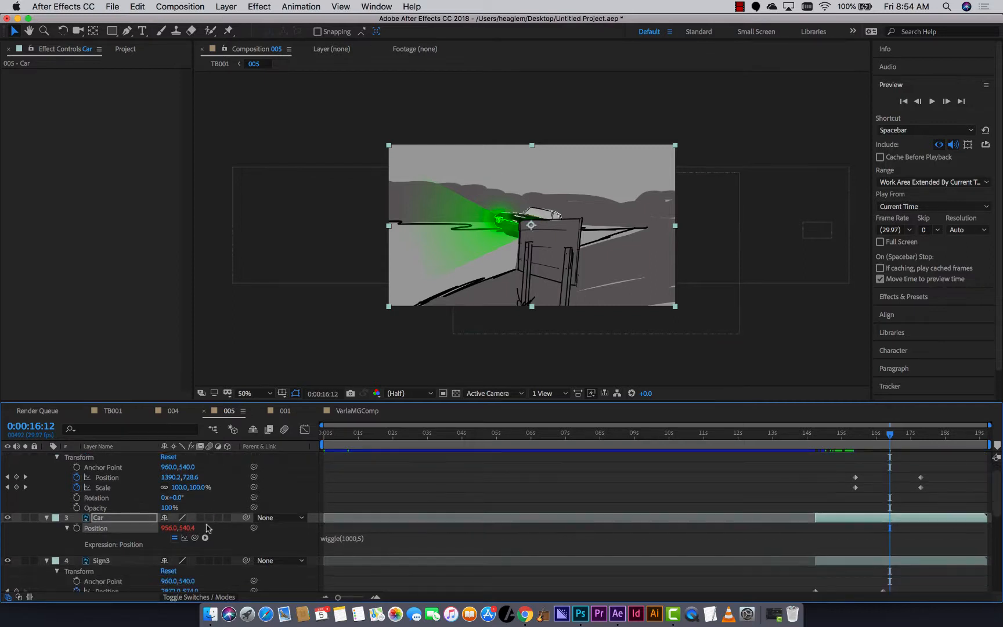
left_click(210, 516)
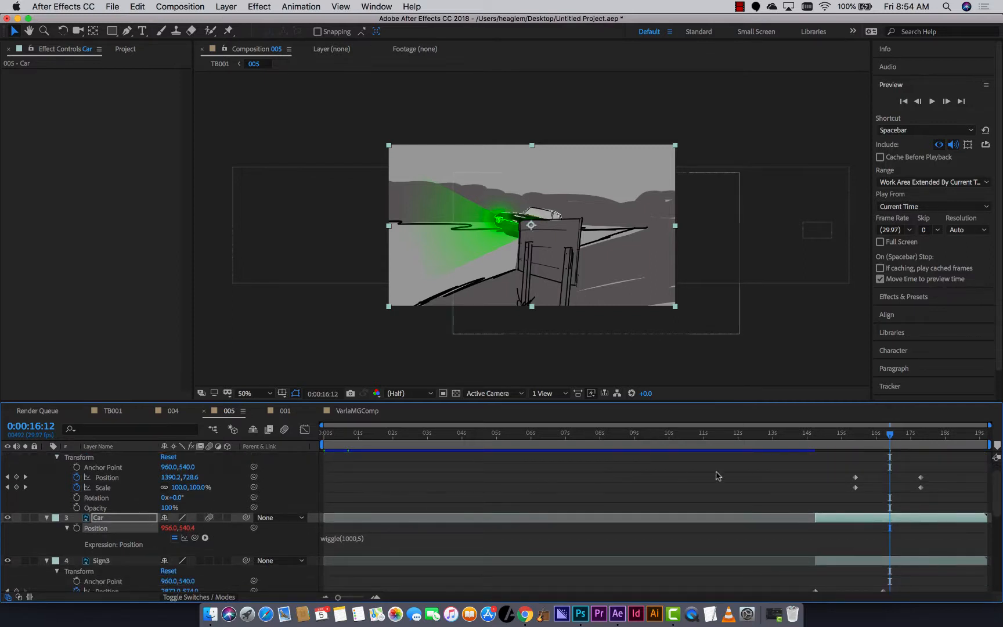
Step: Turn on motion blur for the Sign3 layer and enable motion blur for the whole composition 005
left_click_drag(820, 439, 875, 441)
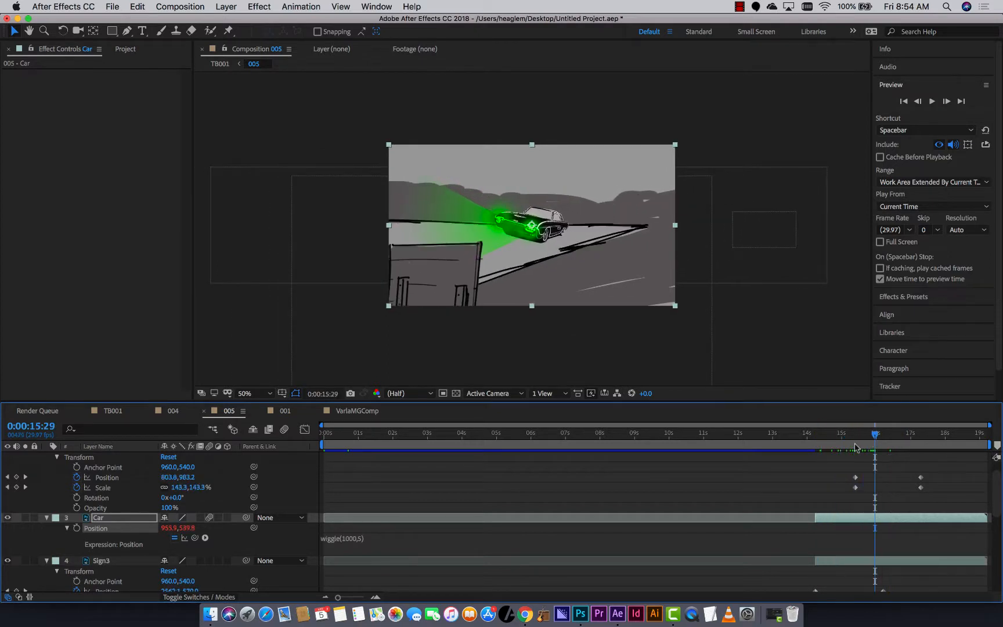
left_click(210, 561)
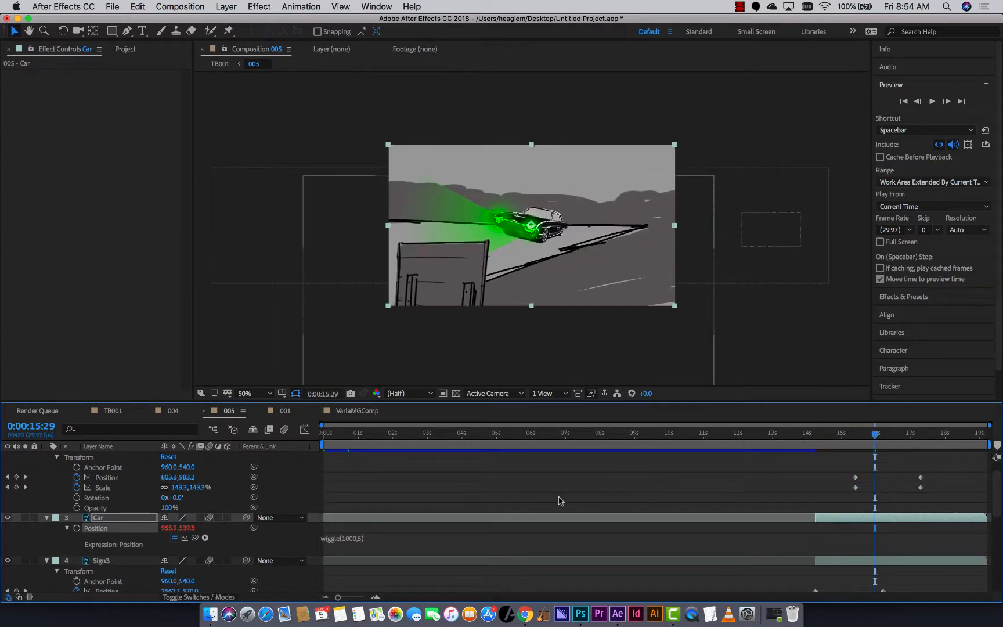
left_click(284, 429)
Step: Play back composition 005 from 0:00:14:22 to check the motion blur on the passing sign
left_click(835, 436)
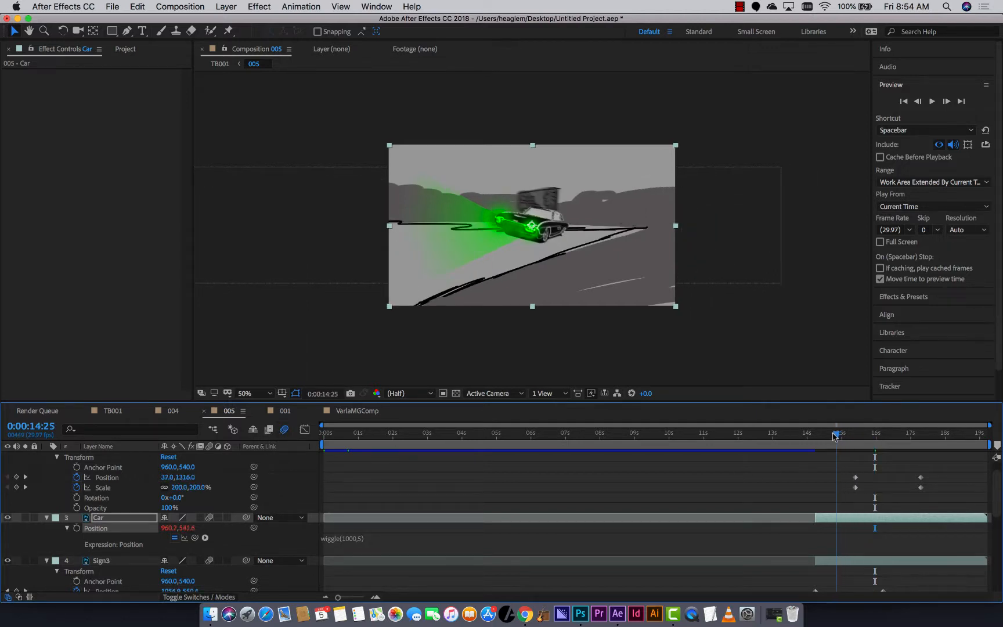
mouse_move(834, 437)
left_mouse_down()
mouse_move(886, 443)
mouse_move(839, 441)
left_mouse_up()
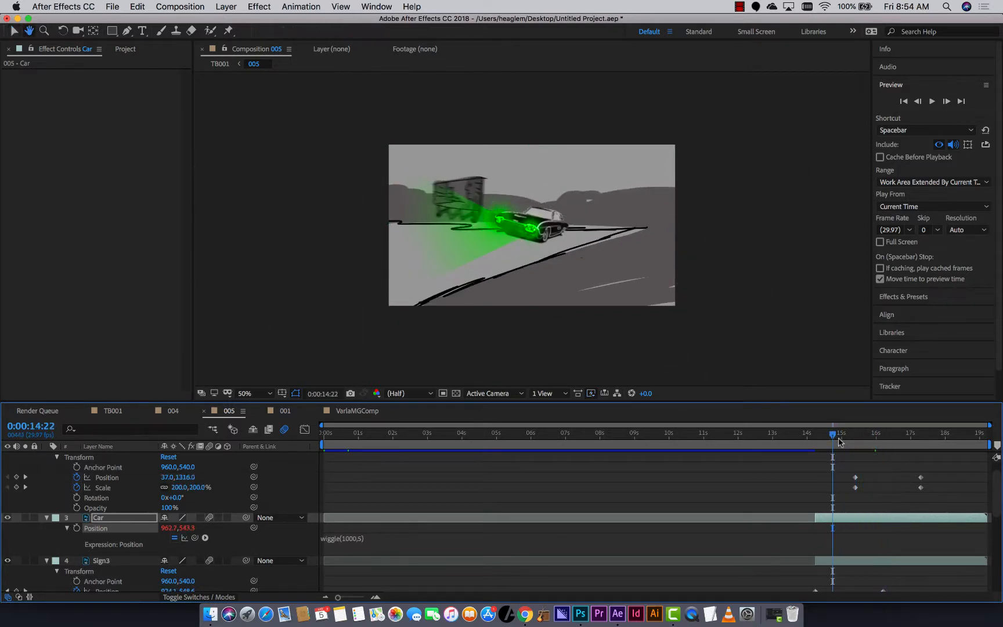
key("space")
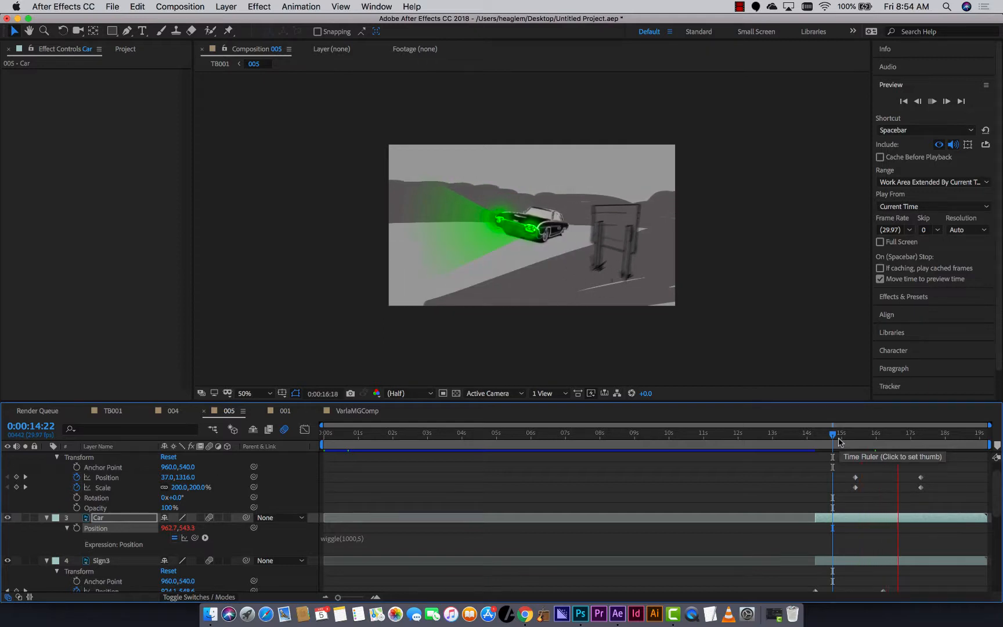
key("space")
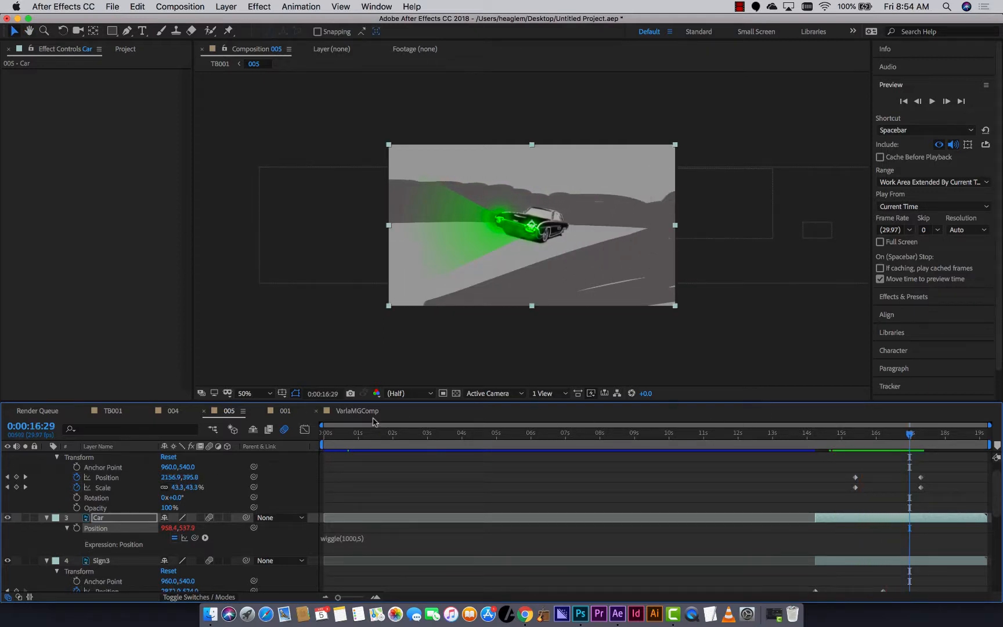
Step: Make all seven layers of composition 001, from 1car down to Background, 3D layers
left_click(301, 410)
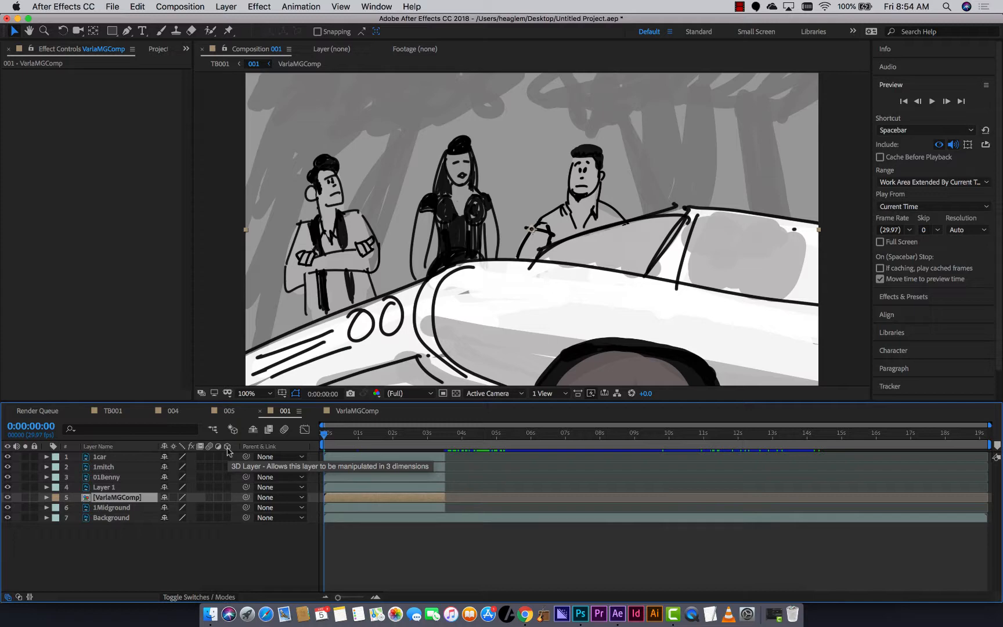
left_click_drag(228, 460, 228, 528)
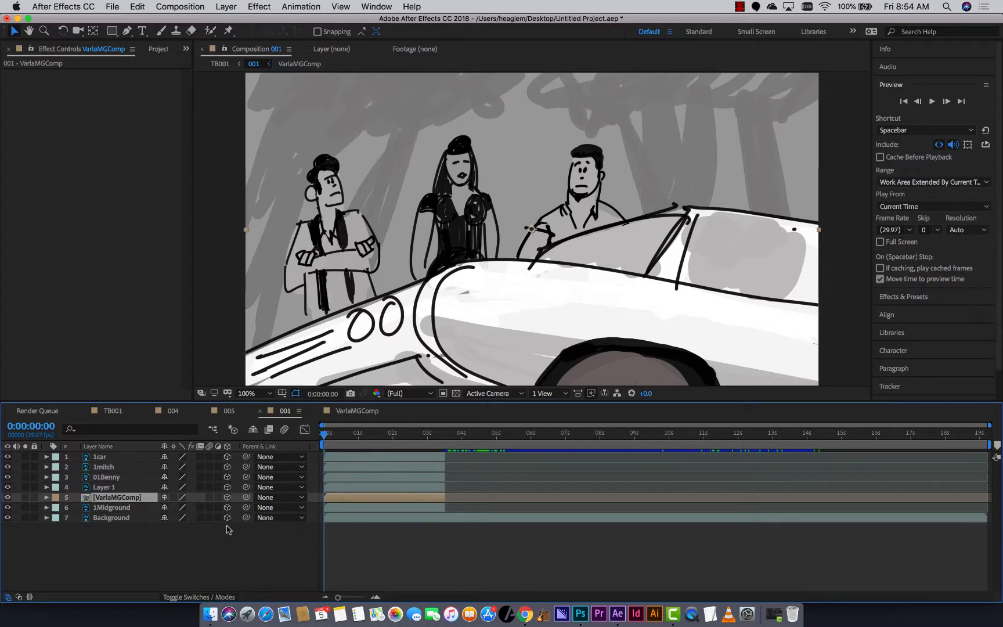
Step: Push the Background layer back to a Z position of 500 and scale it to 139% so it fills the frame
left_click(132, 519)
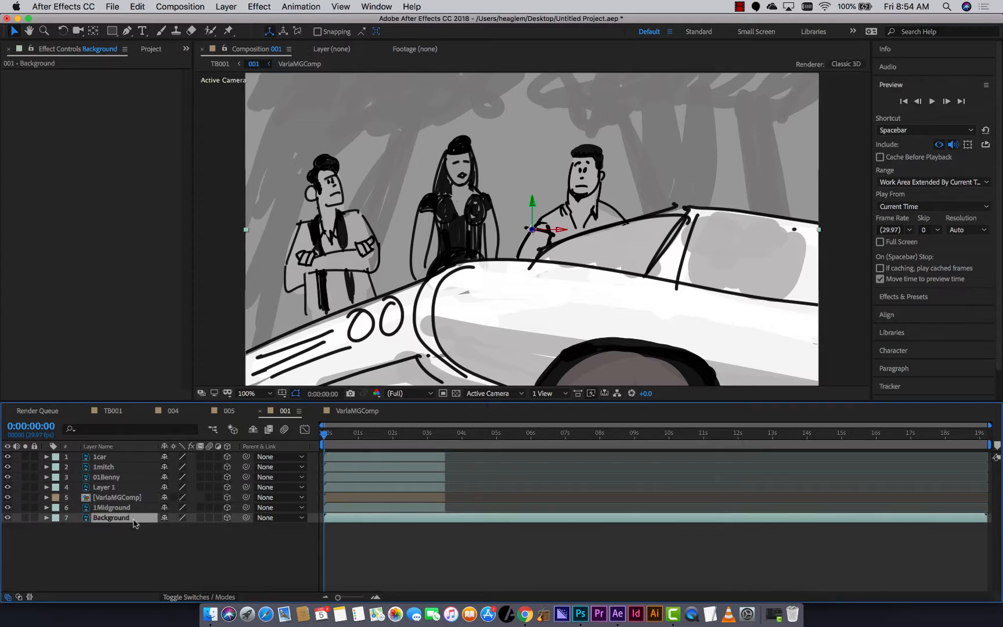
key("s")
key("p")
left_click_drag(204, 527, 540, 521)
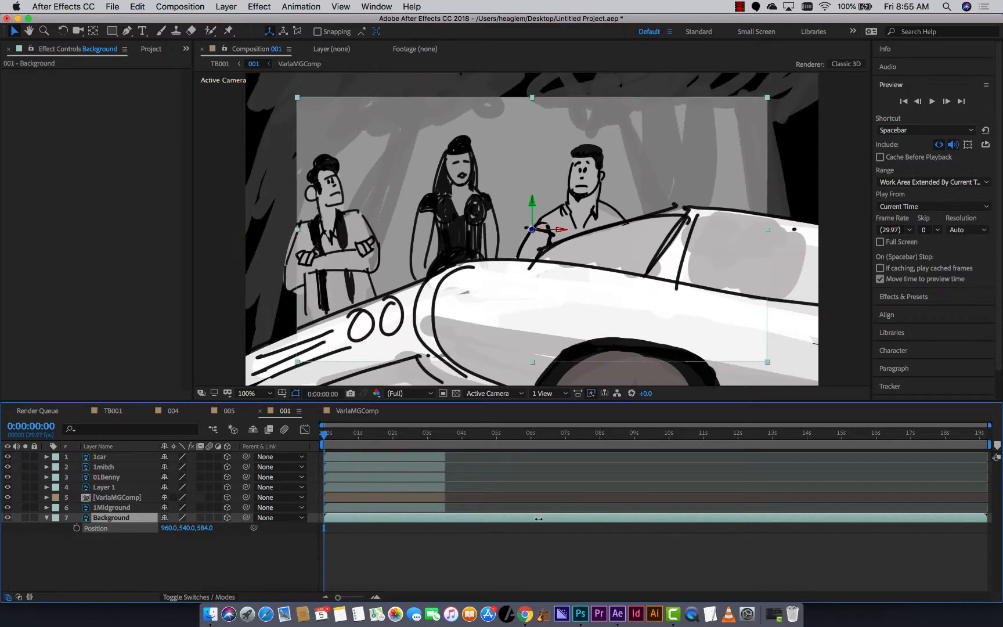
left_click(201, 529)
left_click(201, 530)
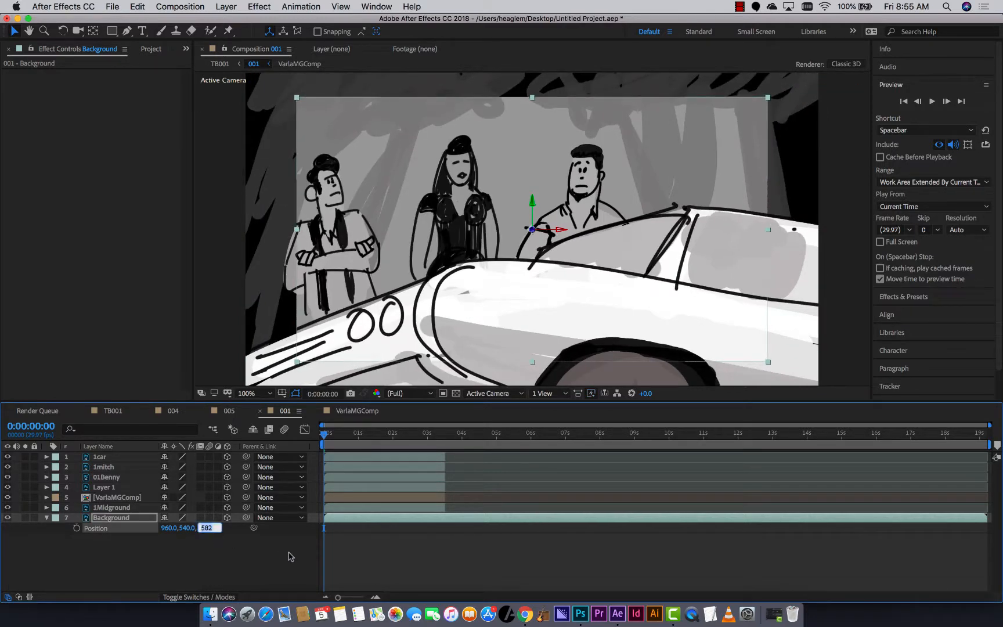
type("500")
key("Return")
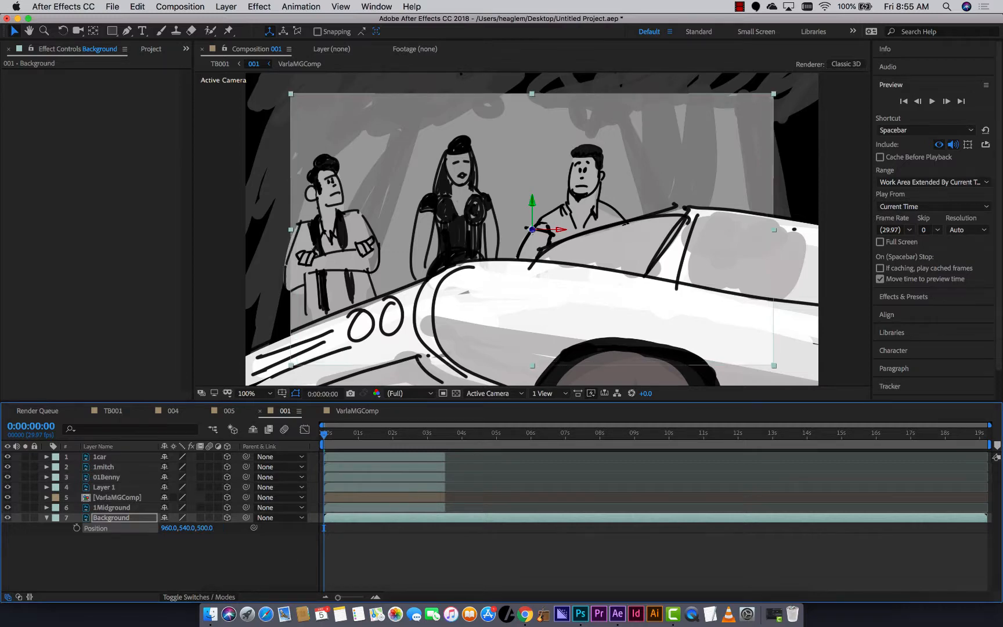
key("s")
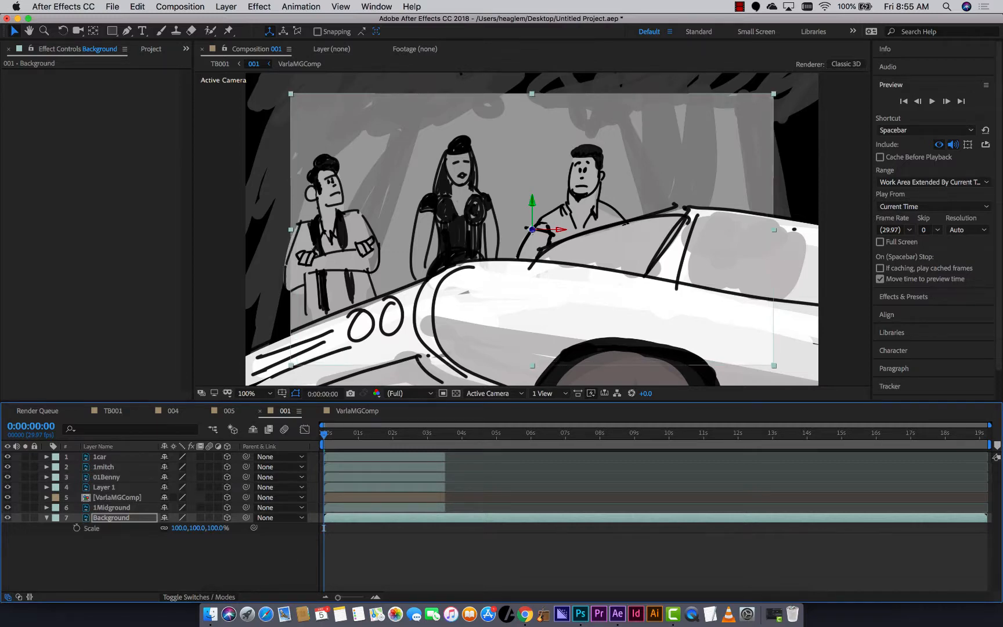
left_click_drag(180, 527, 203, 526)
Step: Push the 1Midground layer back to a Z position of 500 and scale it to 119% so it fills the frame
left_click(128, 508)
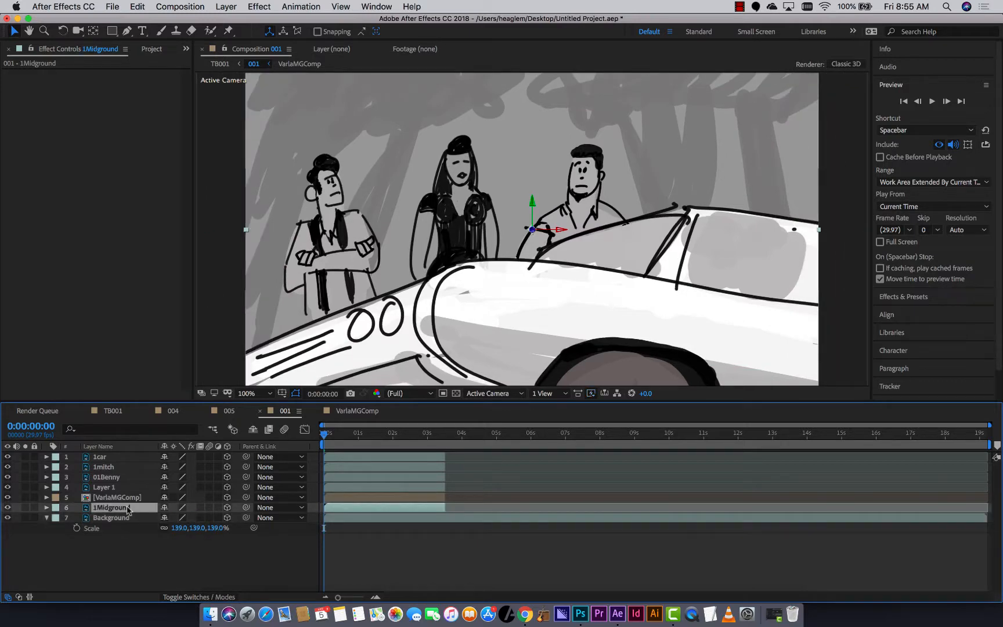
key("p")
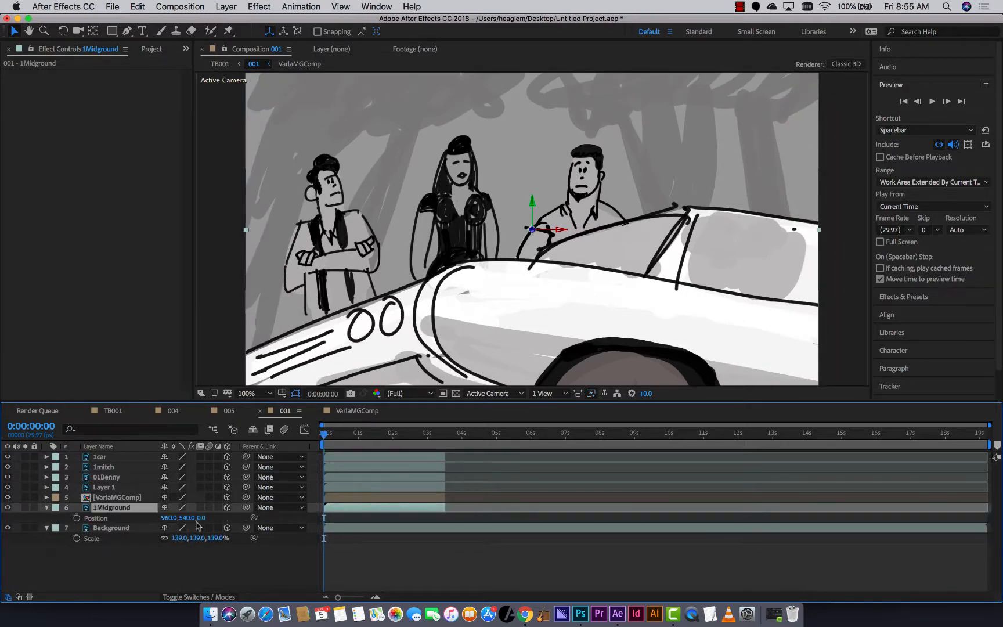
left_click(201, 517)
key("Return")
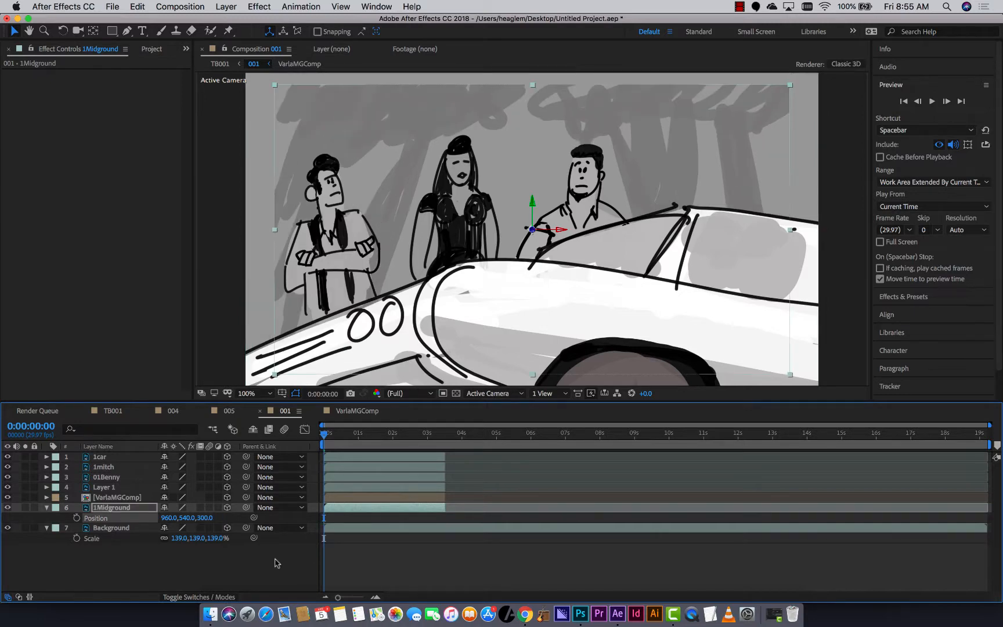
left_click(206, 518)
type("500")
key("Return")
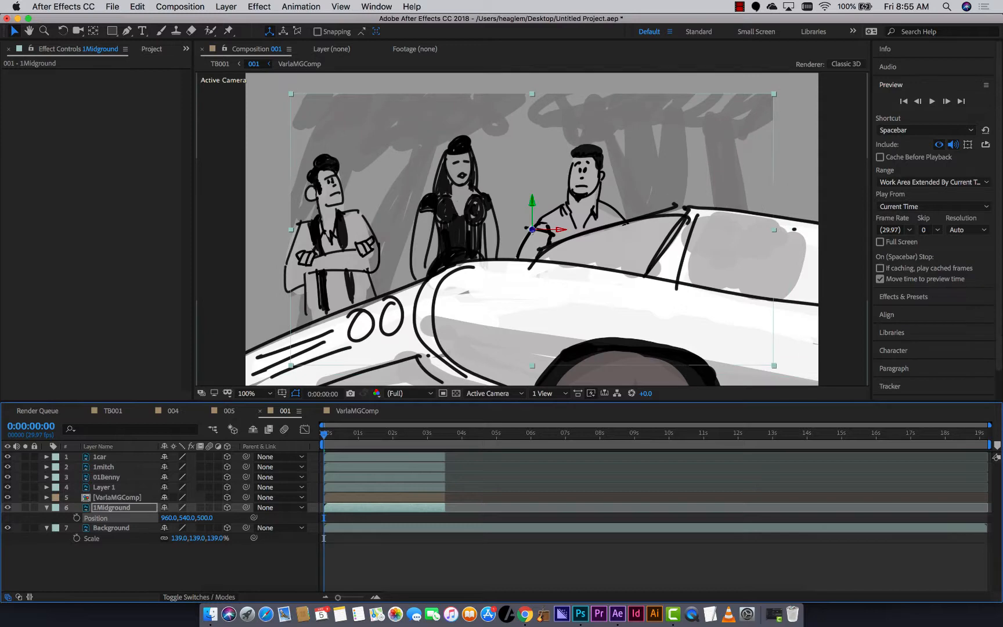
key("s")
left_click_drag(215, 520, 226, 521)
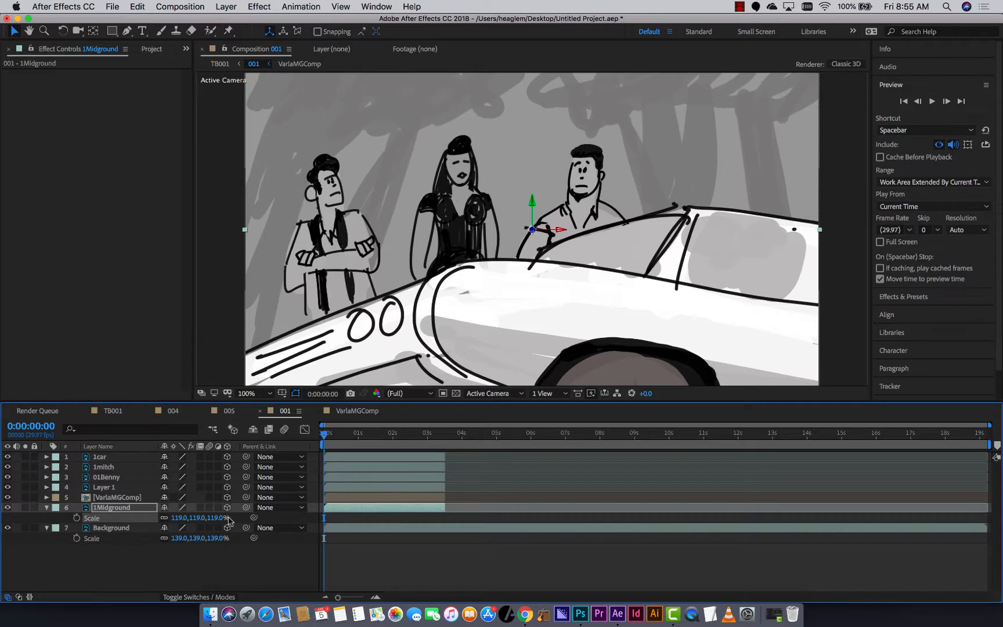
Step: Set the VarlaMGComp layer's Z position to 300 and show its Scale property
left_click(126, 499)
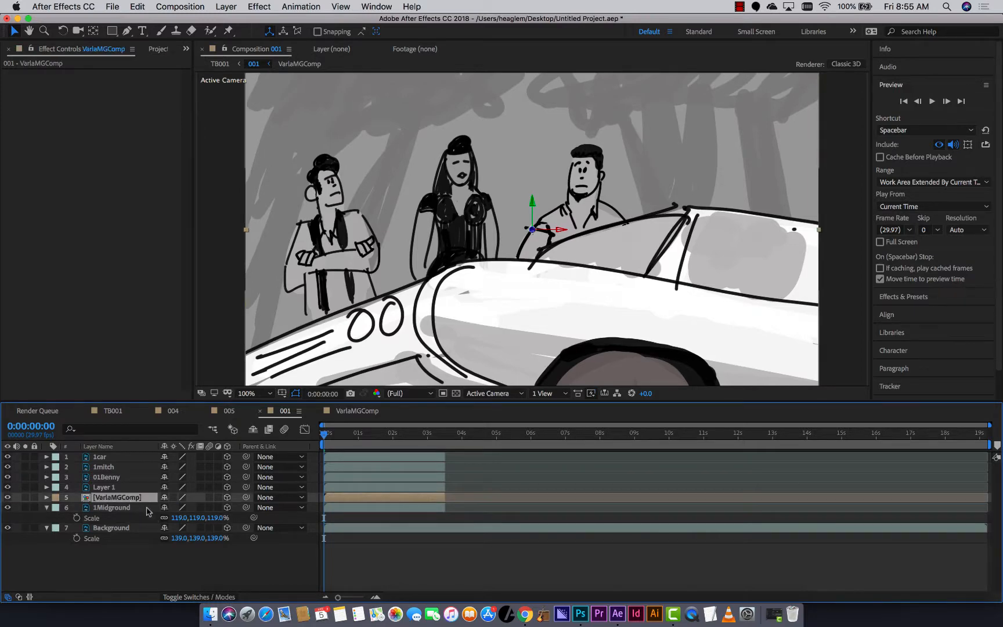
key("p")
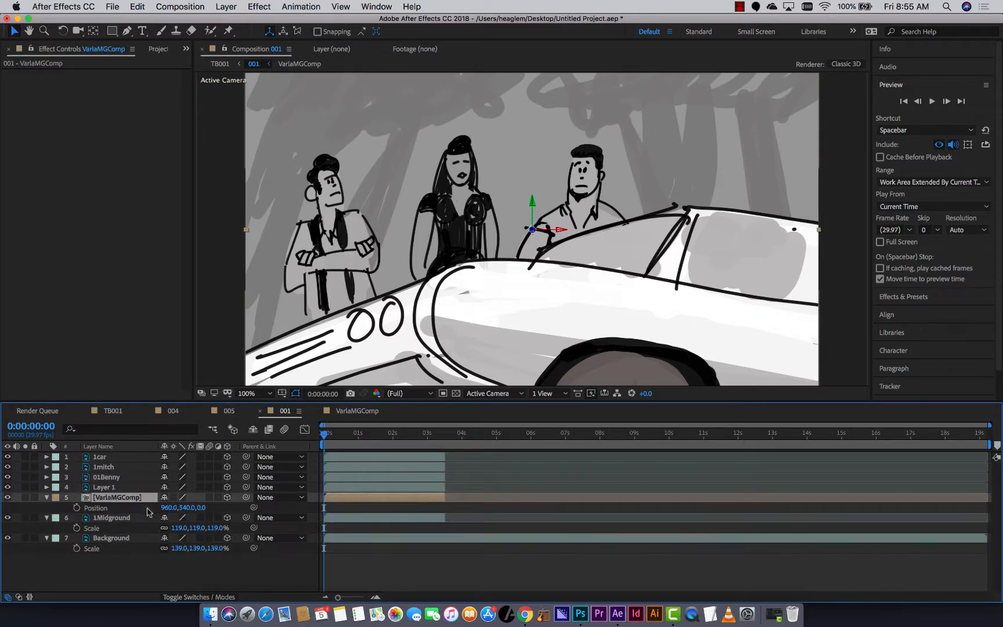
left_click(202, 508)
type("300")
key("Return")
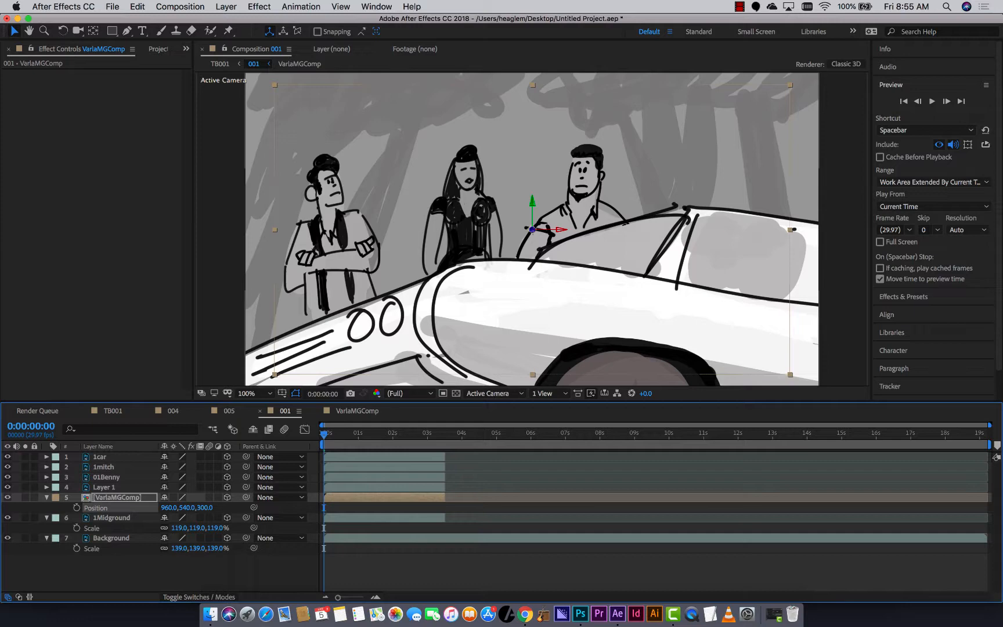
key("s")
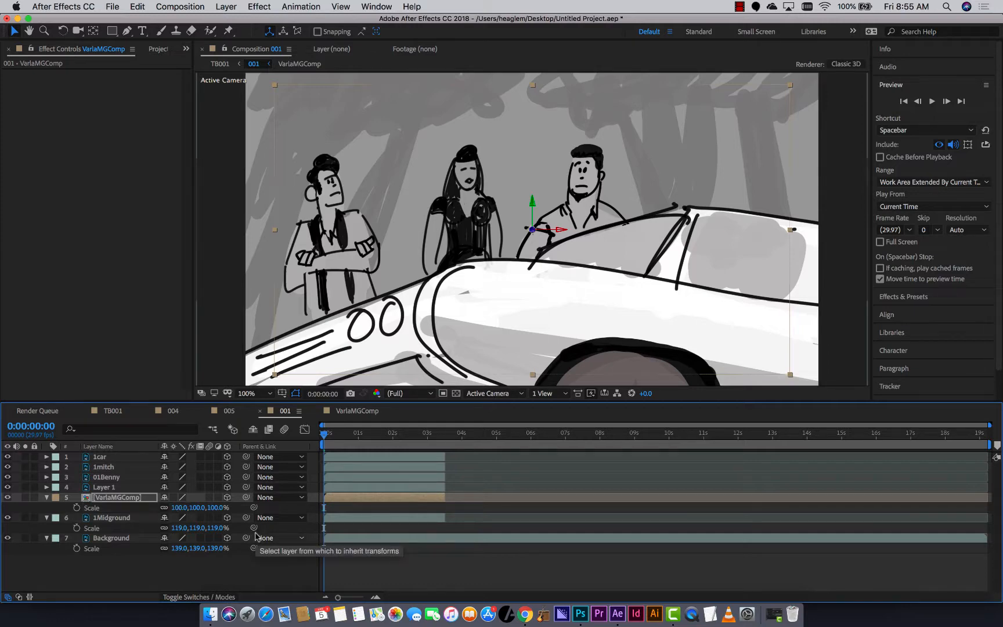
Step: Pre-compose the layers 1mitch, 01Benny and Layer 1 as Pre-comp 1, moving all attributes into the new composition
left_click(117, 489)
left_click(124, 469, "shift")
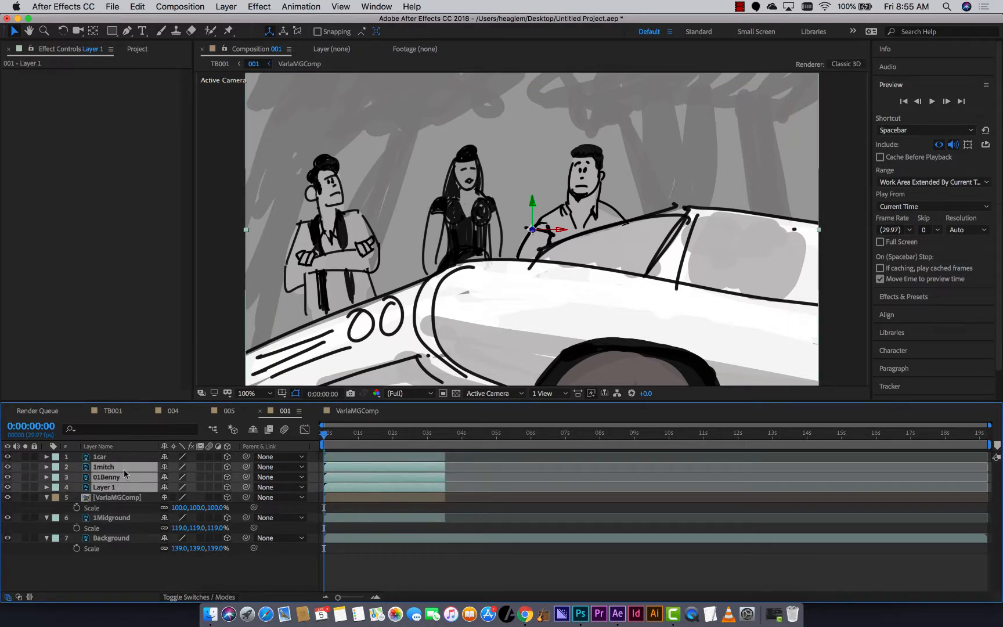
left_click(4, 488)
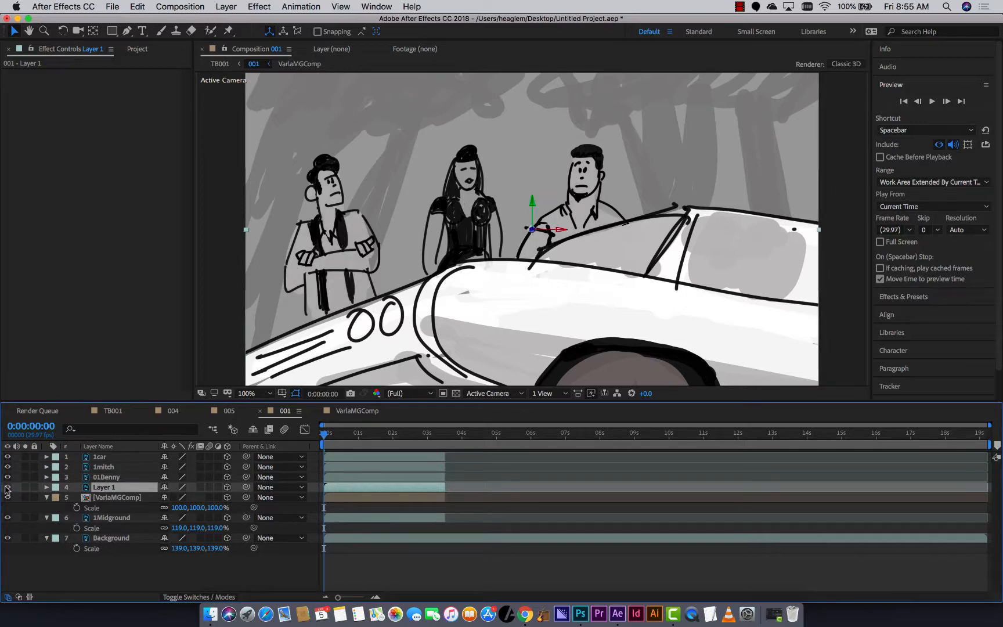
left_click(112, 467, "shift")
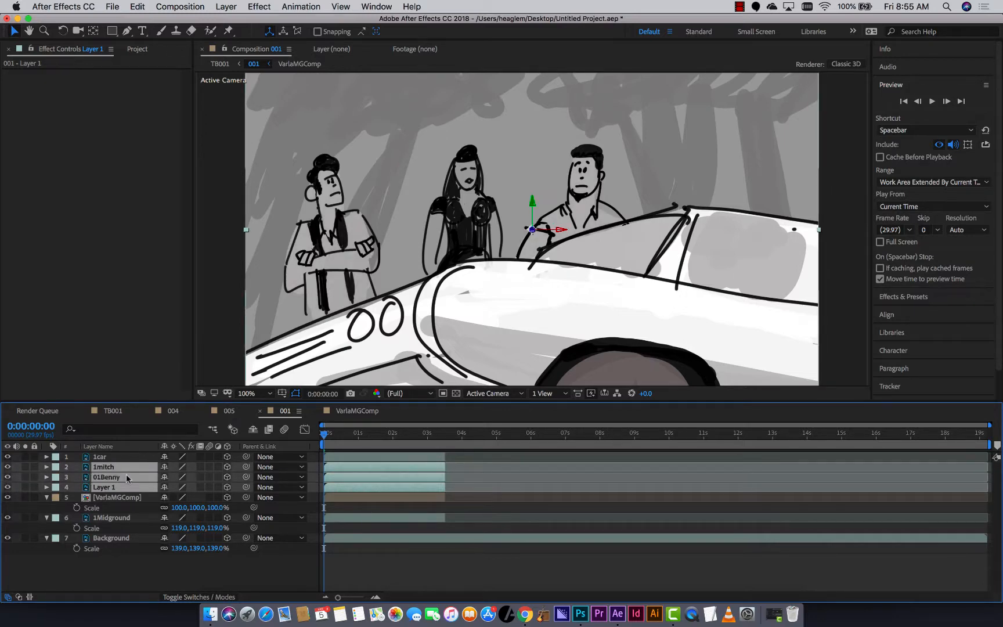
key("super+shift+c")
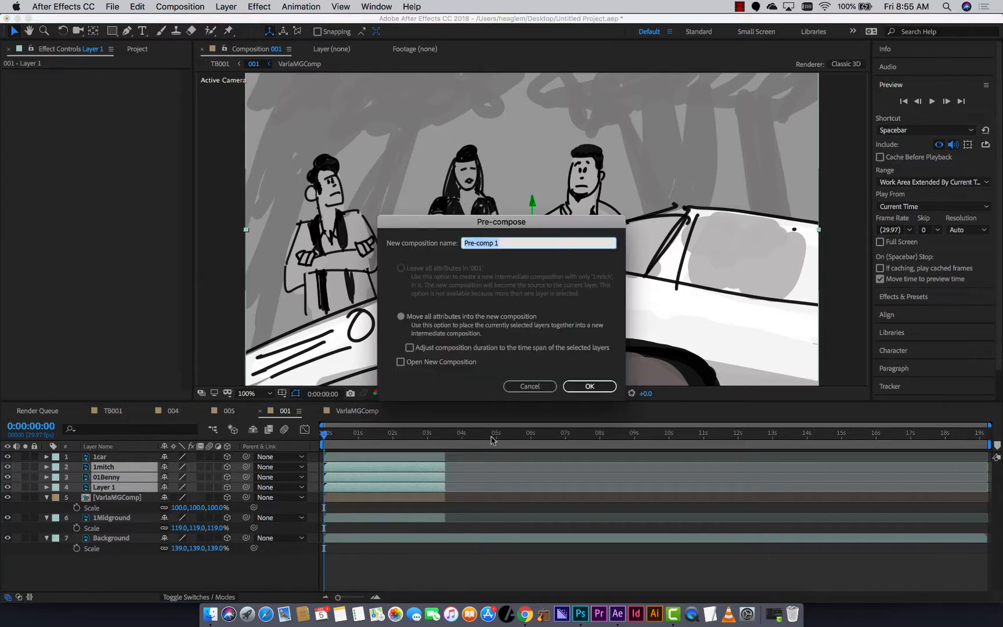
left_click(587, 386)
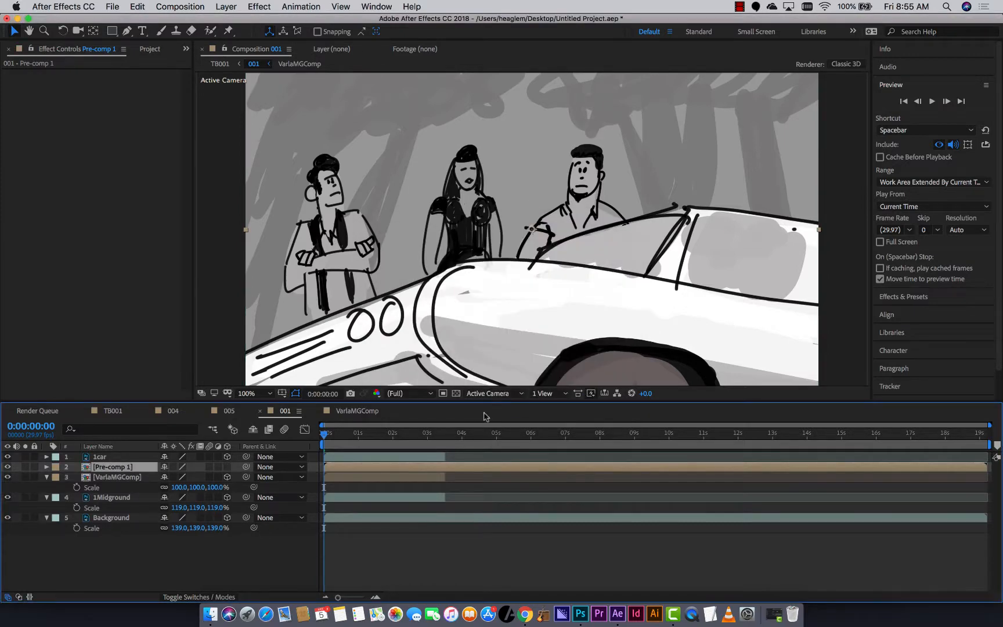
Step: Make Pre-comp 1 a 3D layer and set its Z position to 200
key("p")
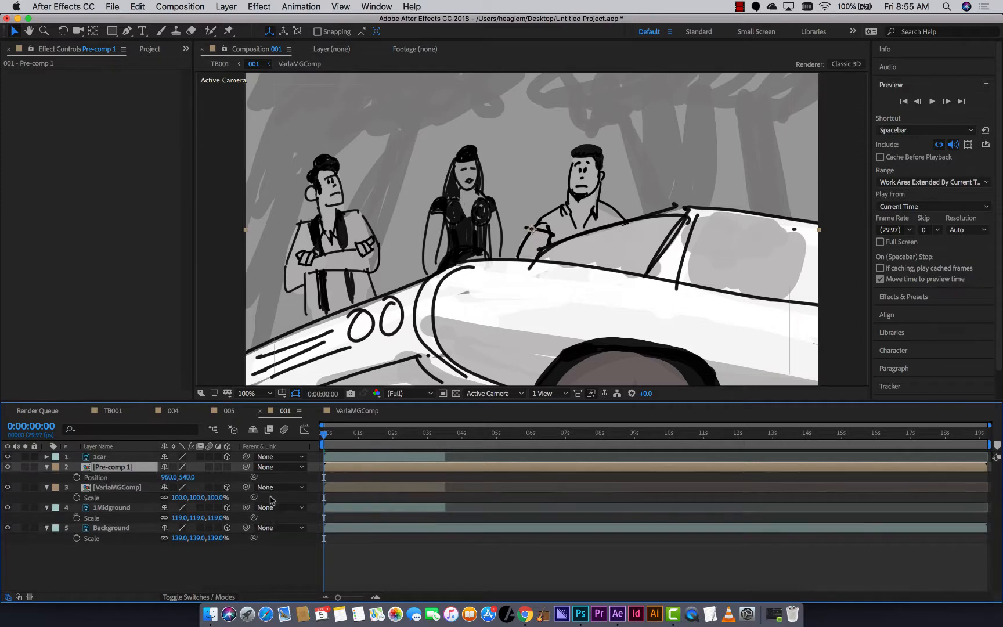
left_click(227, 466)
left_click(201, 477)
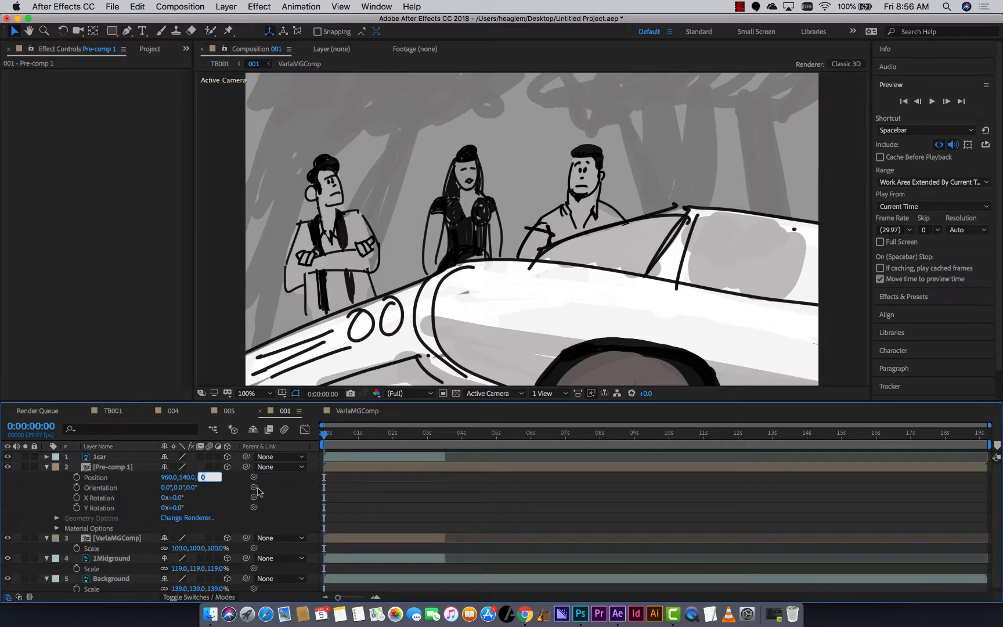
type("200")
key("Return")
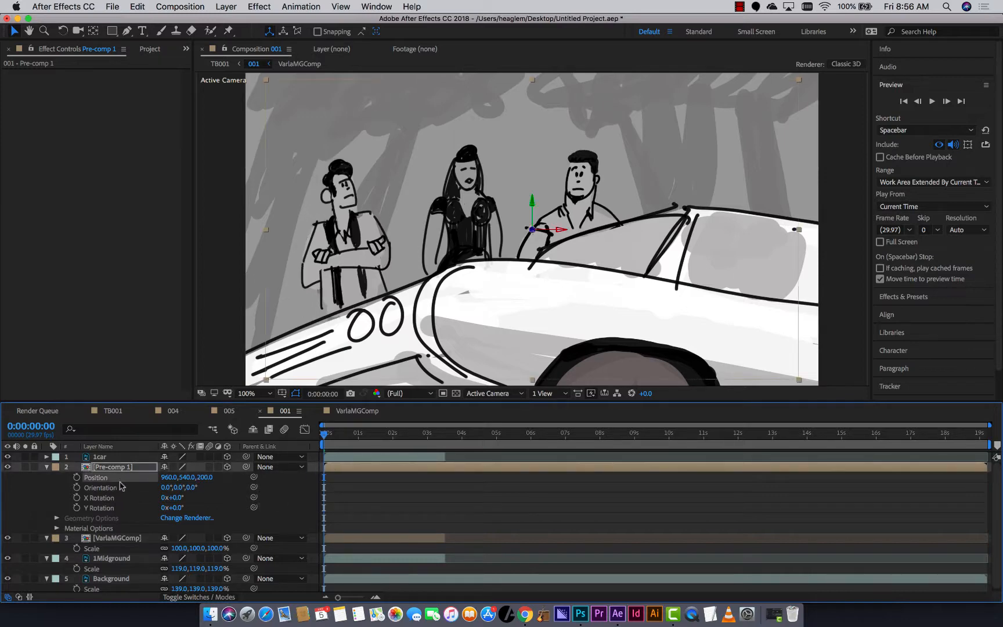
Step: Select the 1car layer, scrub briefly through the opening back to 0:00:00:00, and save the project
left_click(106, 458)
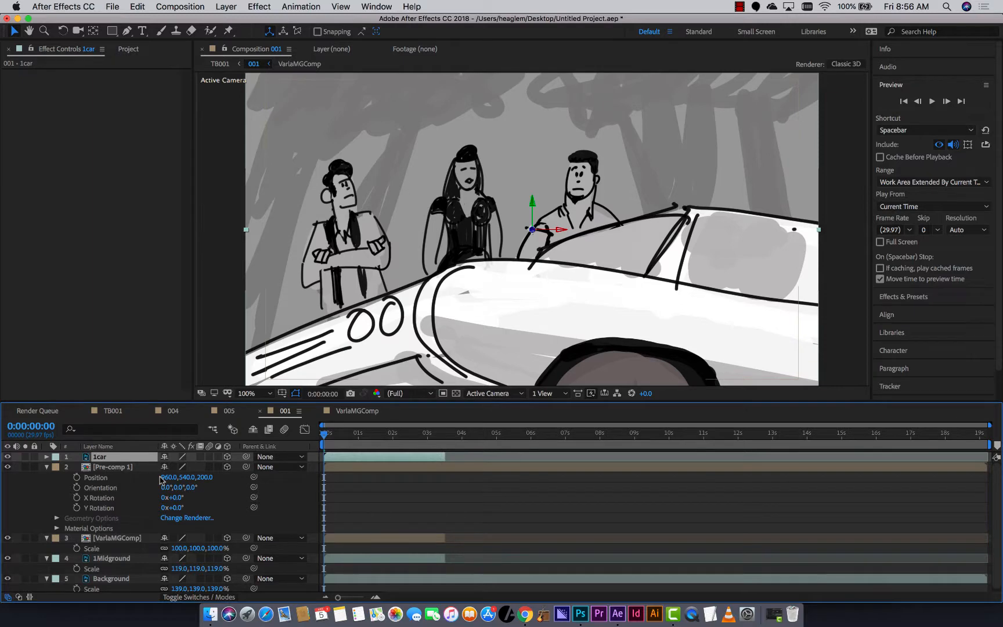
mouse_move(337, 436)
left_mouse_down()
mouse_move(309, 440)
mouse_move(370, 437)
mouse_move(340, 447)
left_mouse_up()
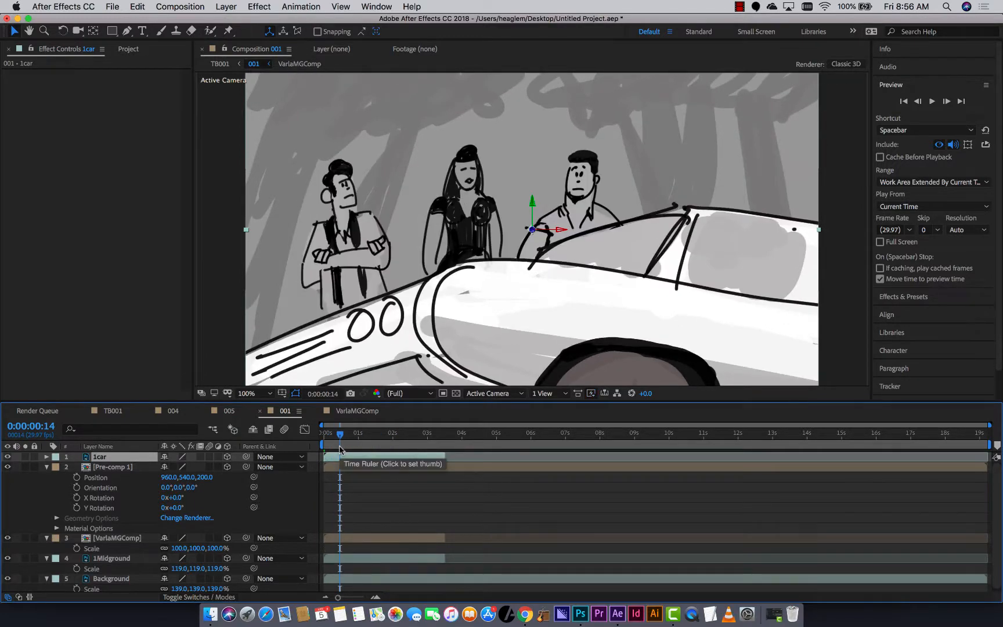
left_click_drag(342, 447, 311, 439)
key("cmd+s")
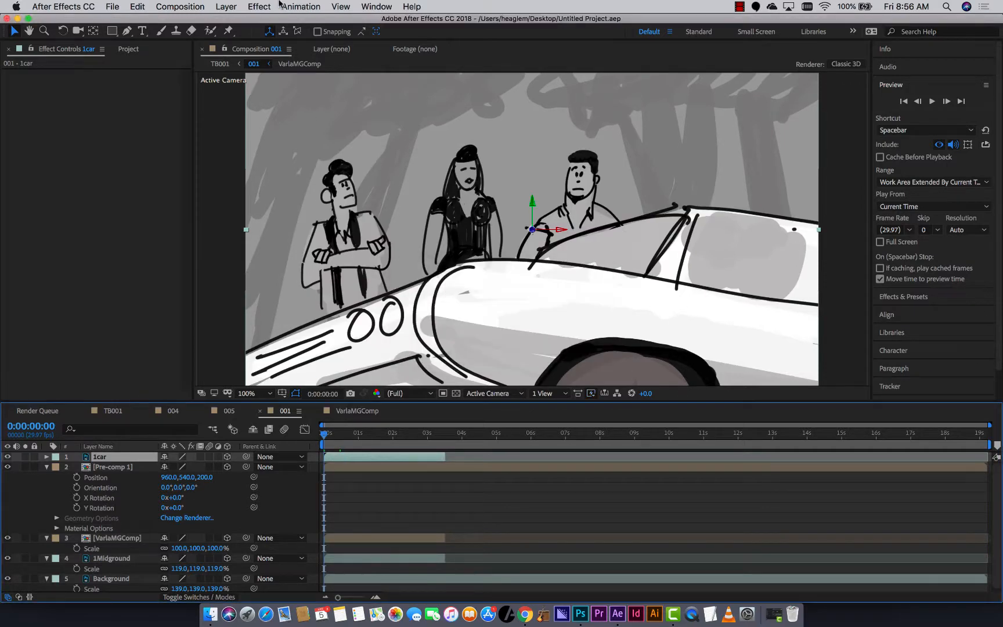
Step: Add a two-node camera with the 50mm preset to composition 001, keeping the name Camera 1
left_click(196, 6)
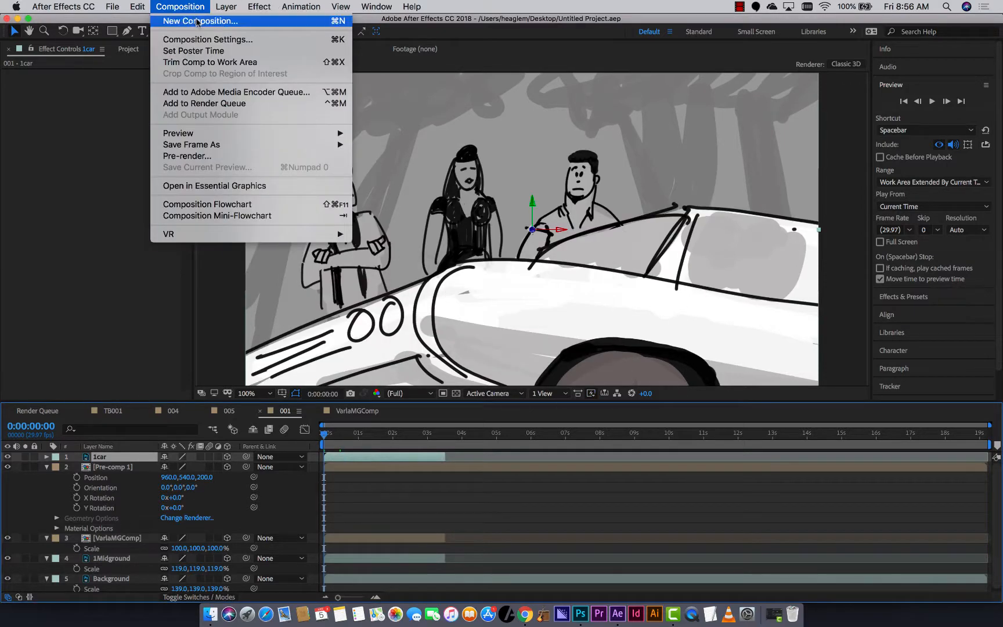
mouse_move(122, 4)
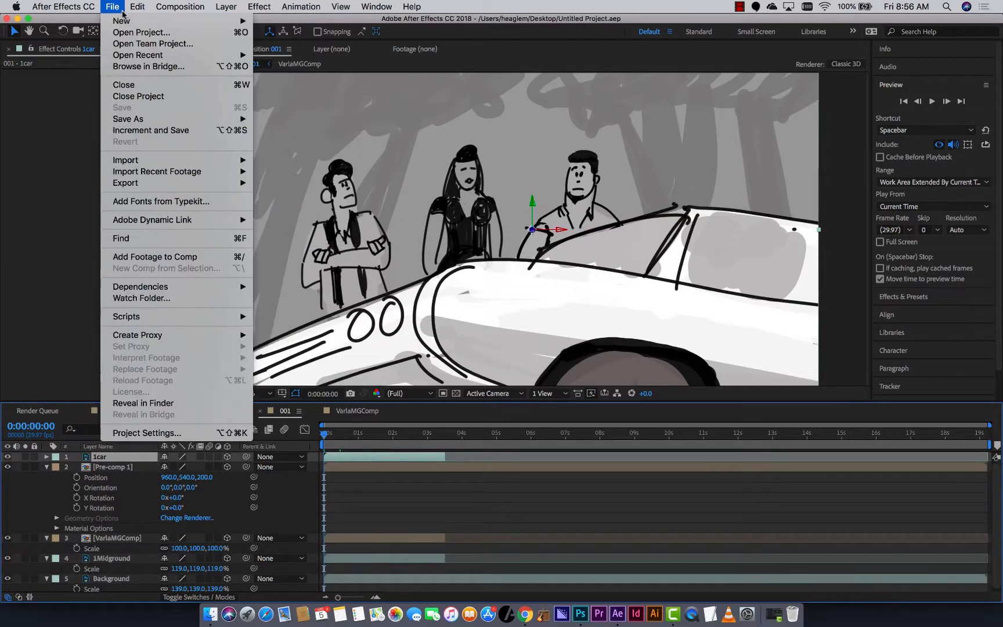
mouse_move(181, 6)
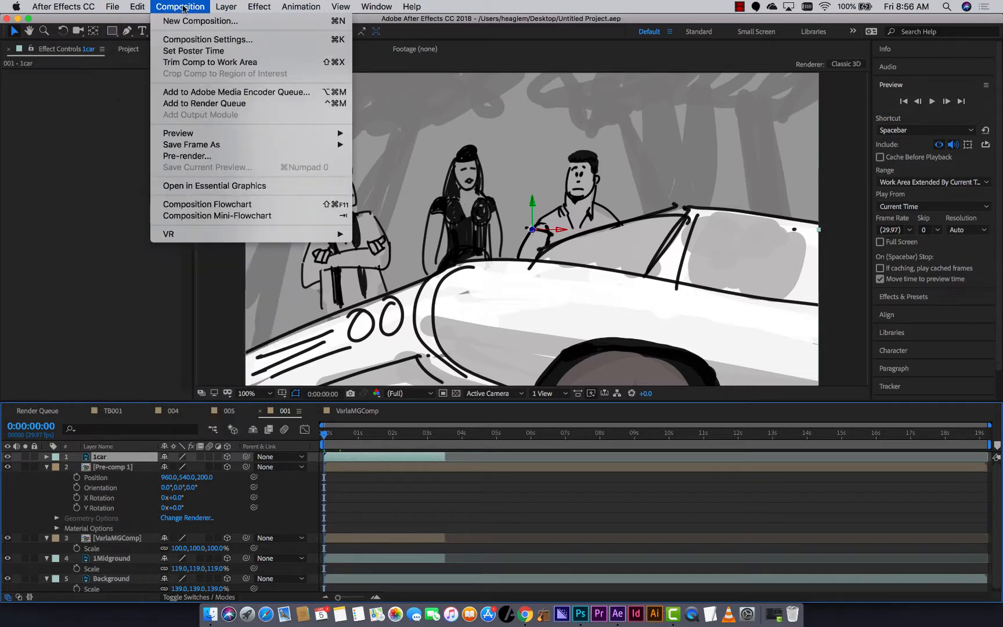
mouse_move(223, 7)
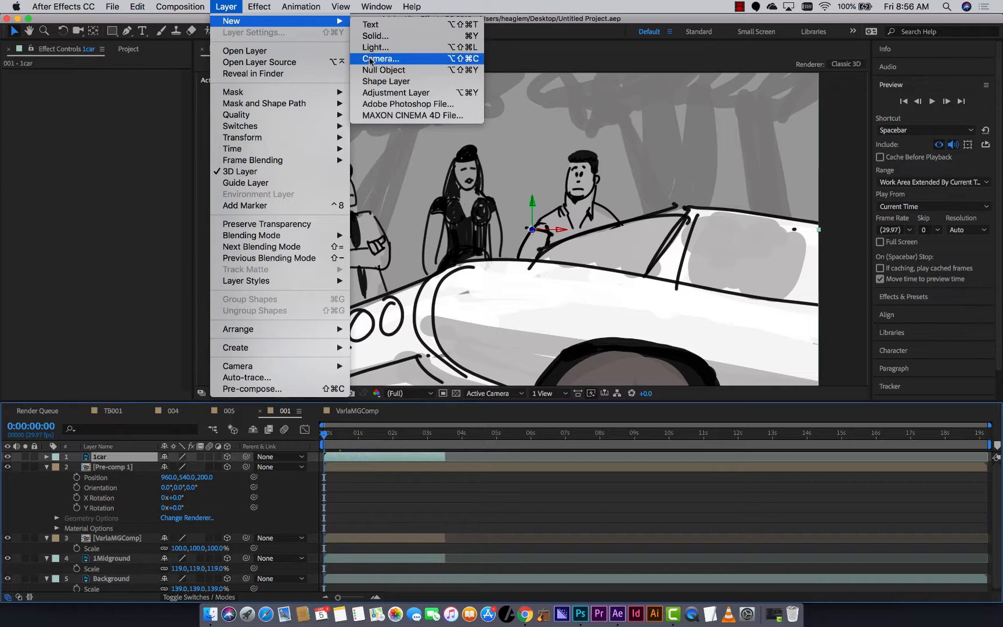
left_click(371, 60)
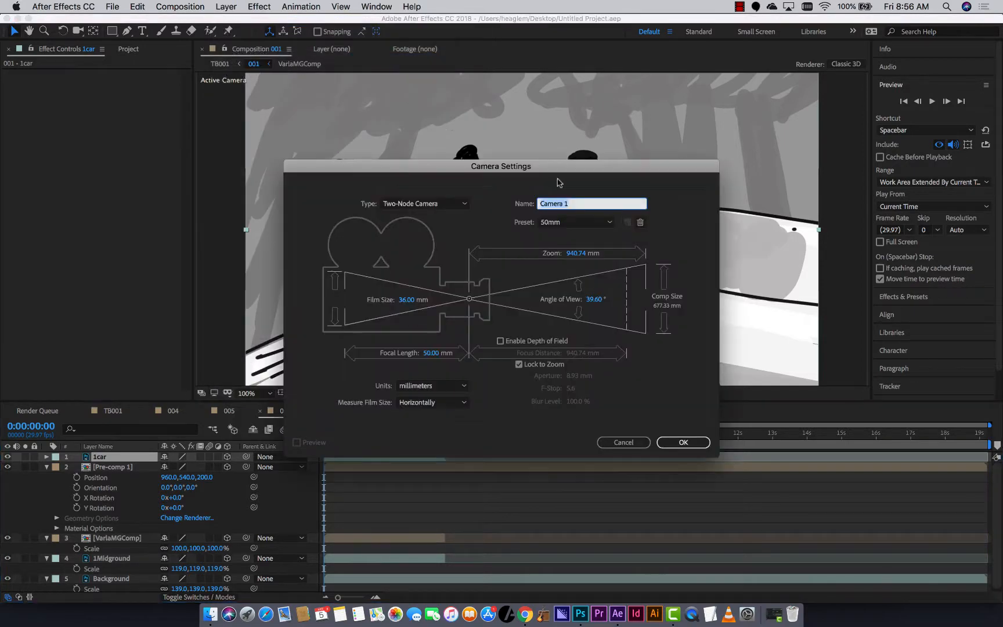
left_click(696, 448)
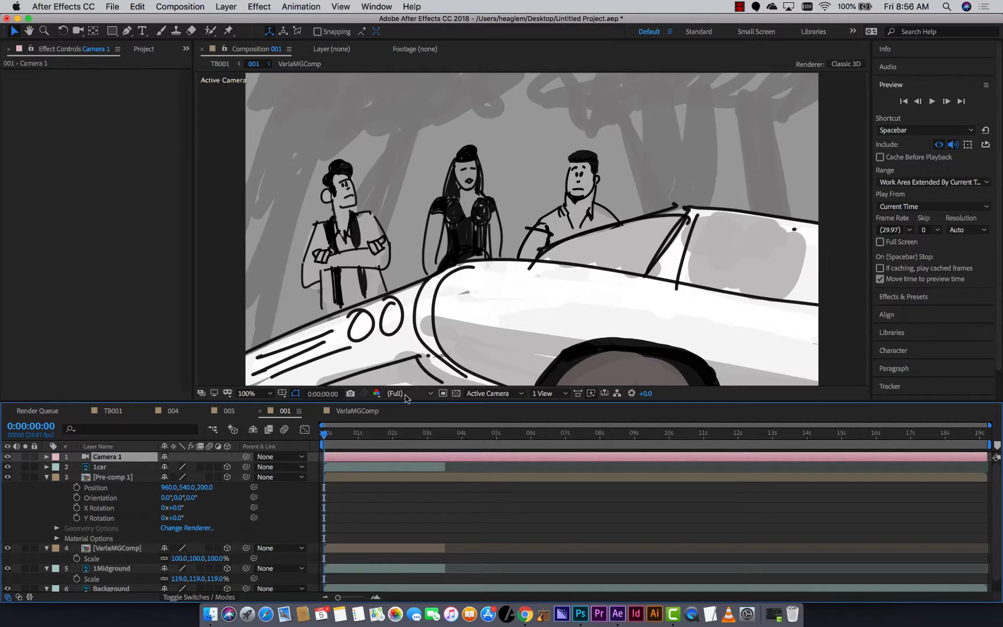
Step: View the composition through Camera 1, show the camera's Position property and activate the Camera tool
left_click(490, 394)
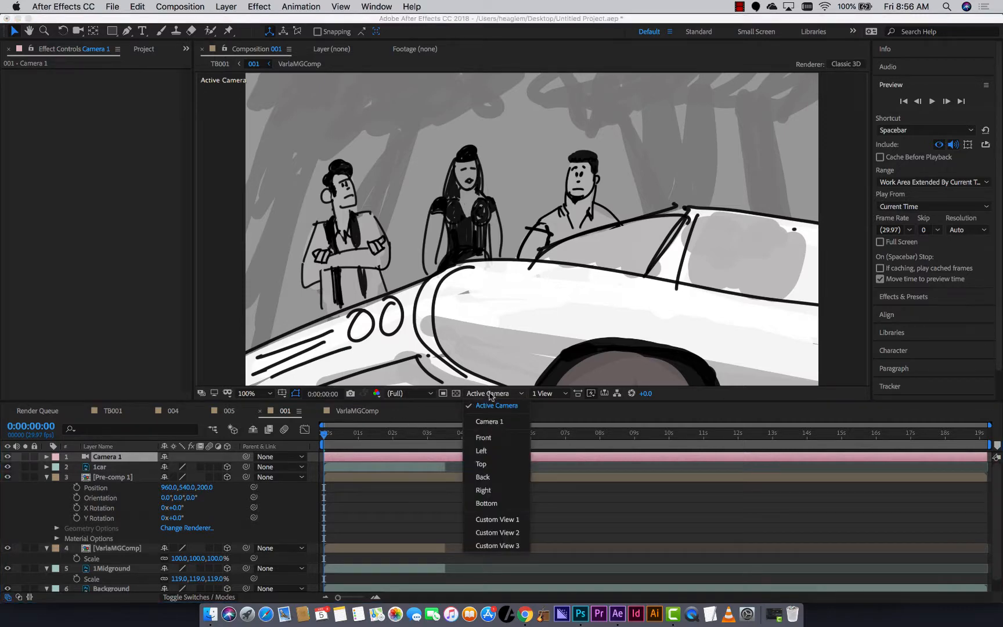
left_click(496, 422)
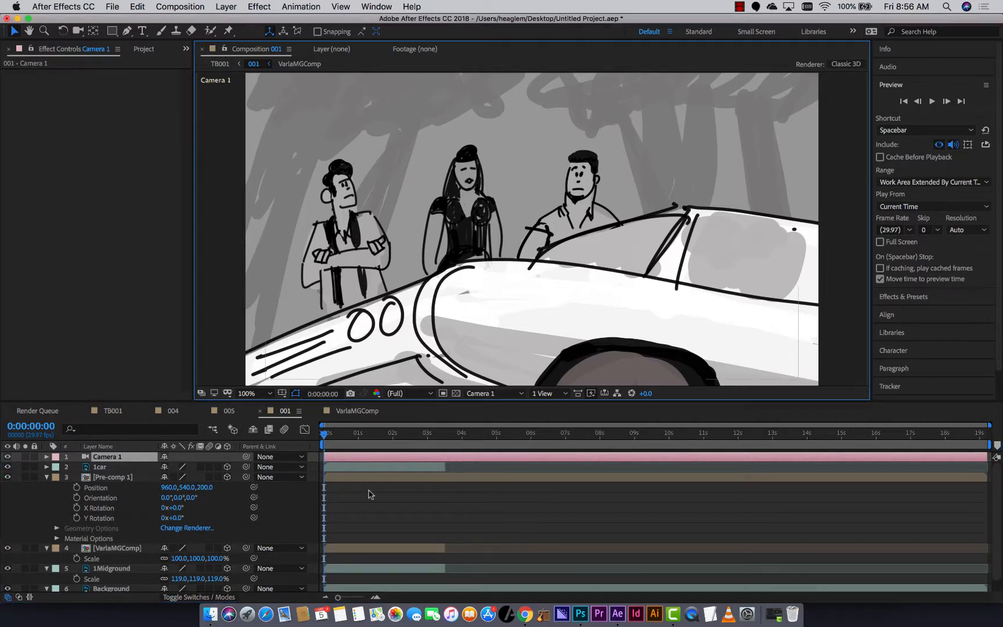
key("p")
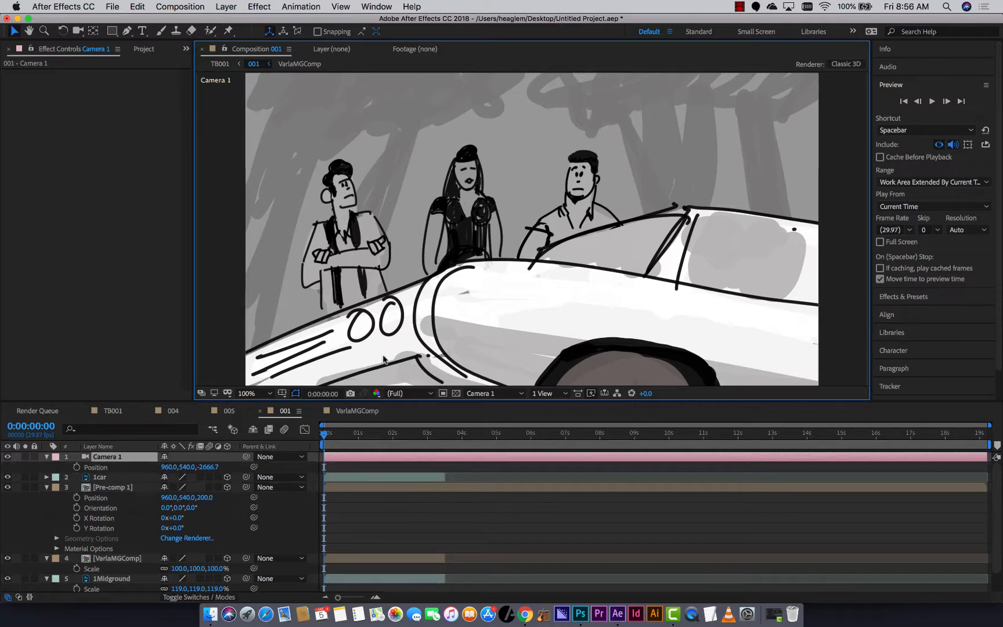
key("c")
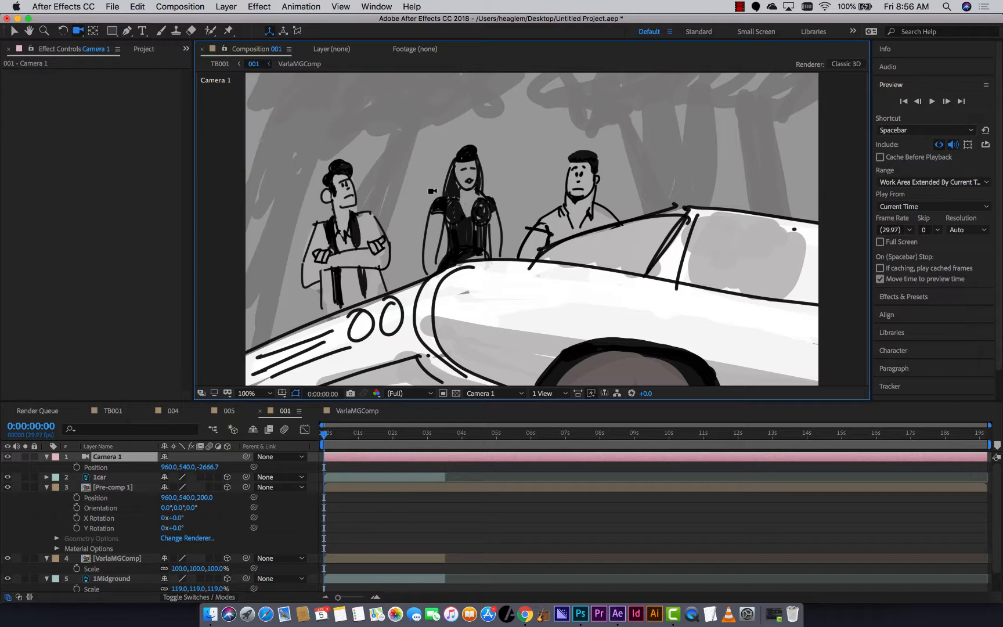
Step: Try orbiting Camera 1 and moving its X position to 1389, undoing each move
left_click_drag(449, 235, 473, 276)
key("super+z")
left_click_drag(343, 437, 301, 441)
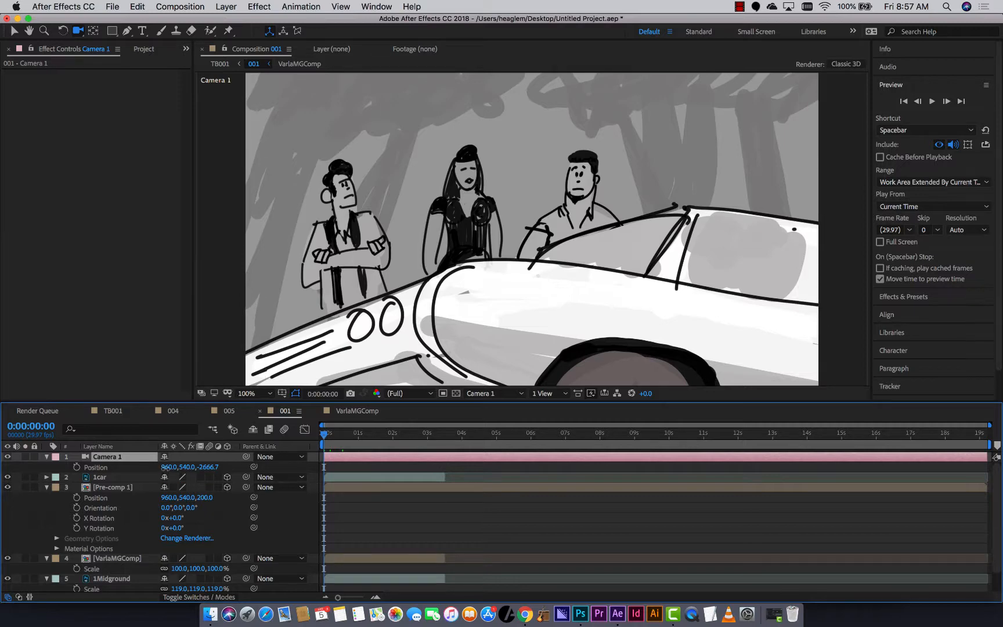
left_click_drag(167, 467, 415, 463)
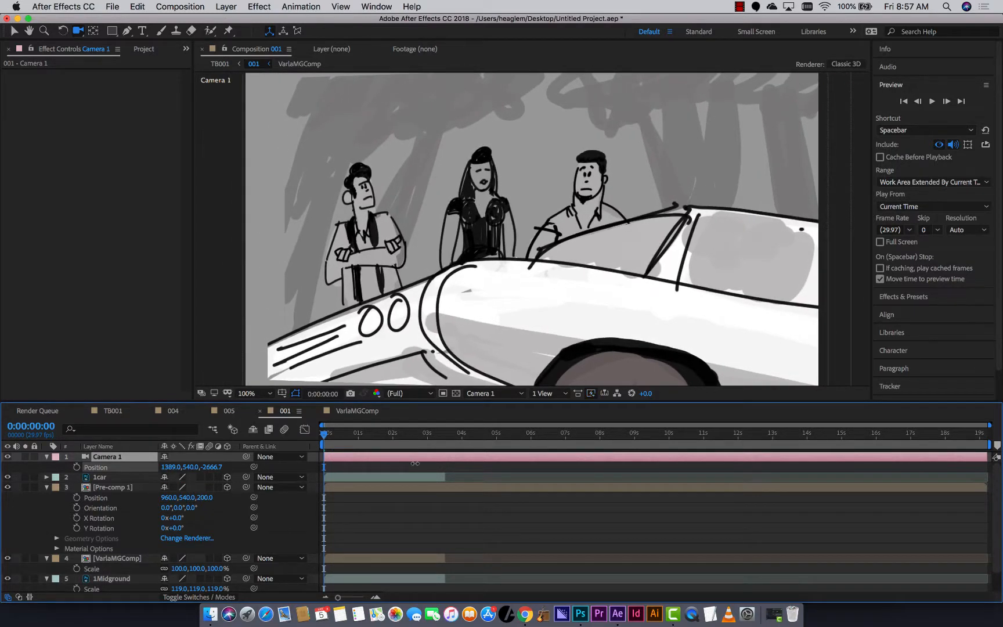
key("super+z")
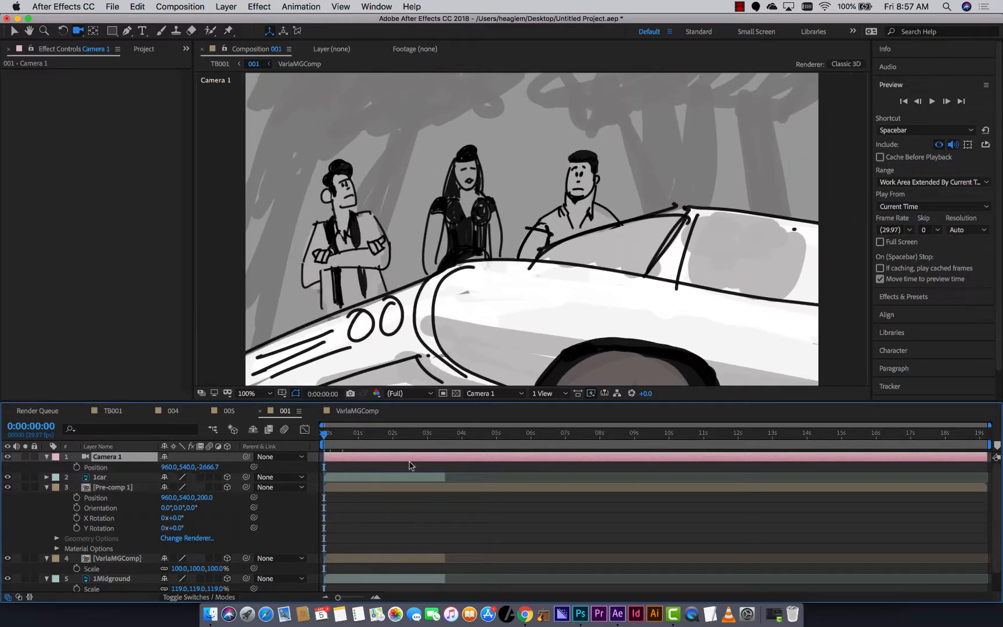
Step: Orbit Camera 1 at the first frame to a position of about 1169, 447, -2657
mouse_move(473, 319)
left_mouse_down()
mouse_move(447, 318)
mouse_move(474, 318)
left_mouse_up()
left_click_drag(487, 321, 467, 323)
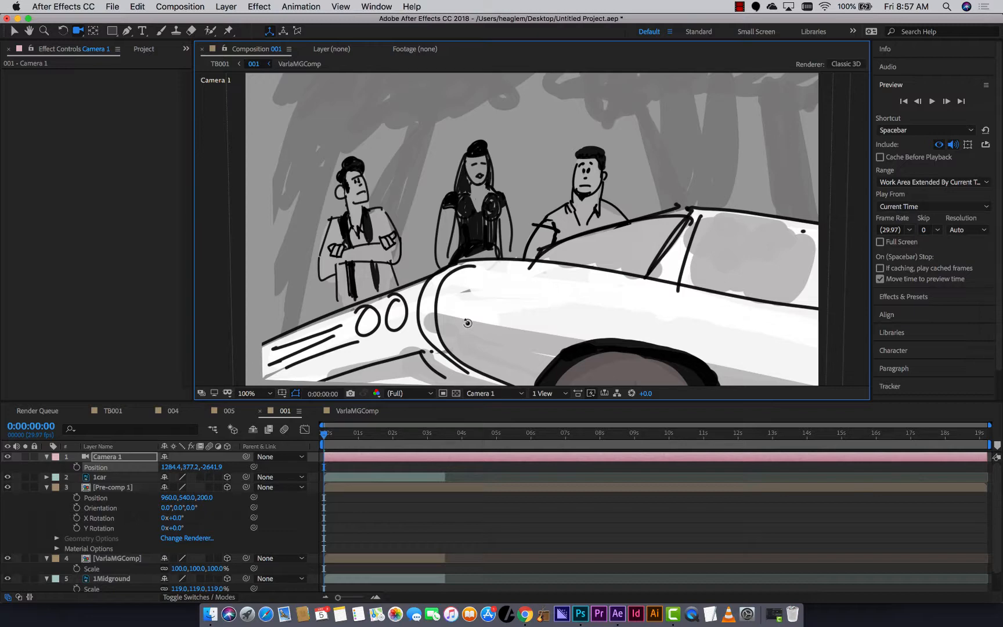
left_click_drag(468, 323, 470, 320)
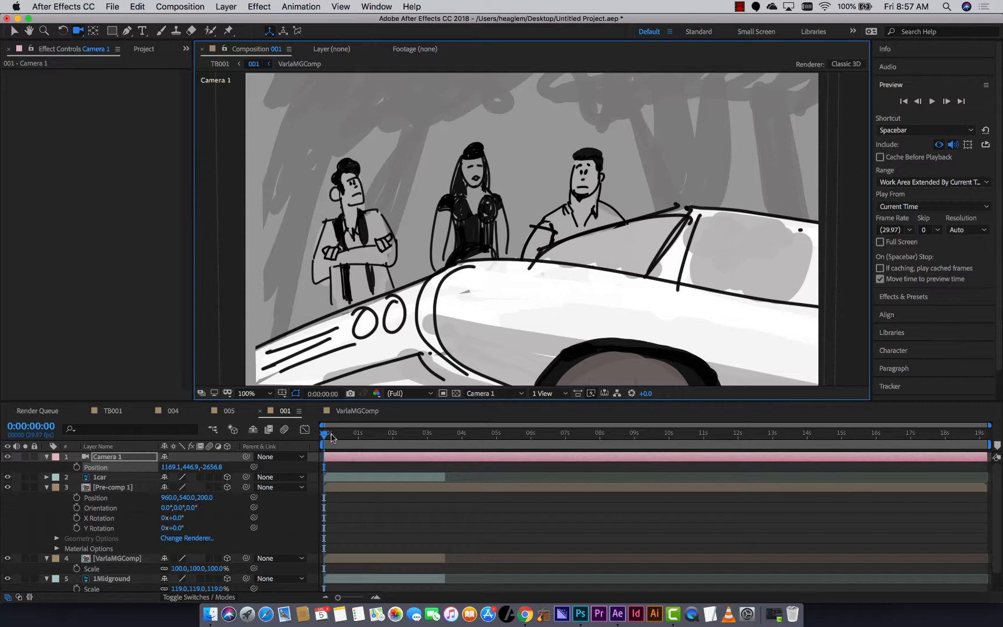
Step: Try orbiting Camera 1 at the first frame of composition 001, and undo that move
mouse_move(331, 434)
left_mouse_down()
mouse_move(346, 436)
mouse_move(314, 442)
left_mouse_up()
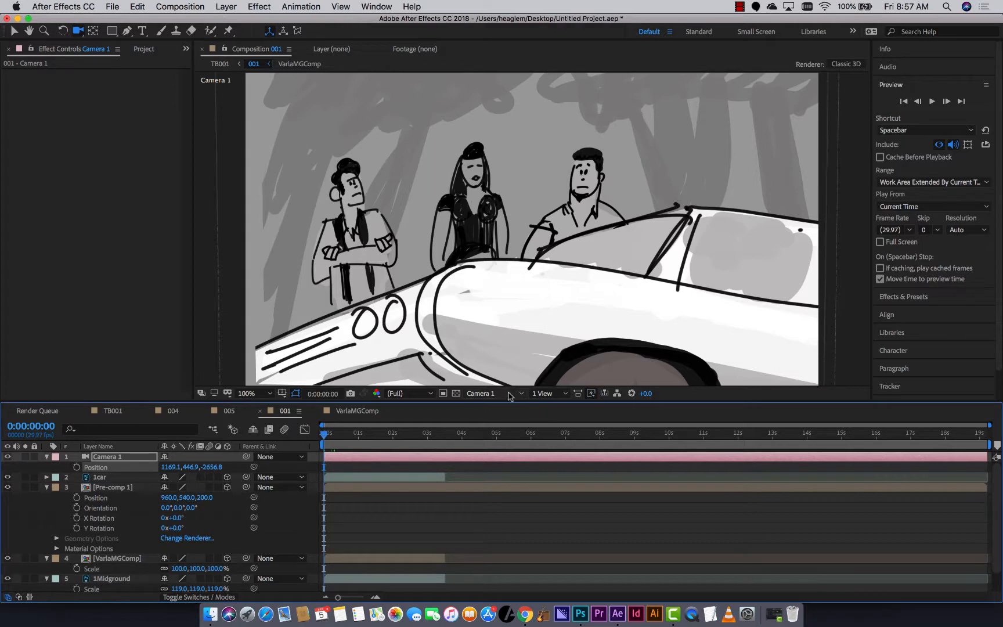
left_click_drag(487, 317, 537, 302)
key("super+z")
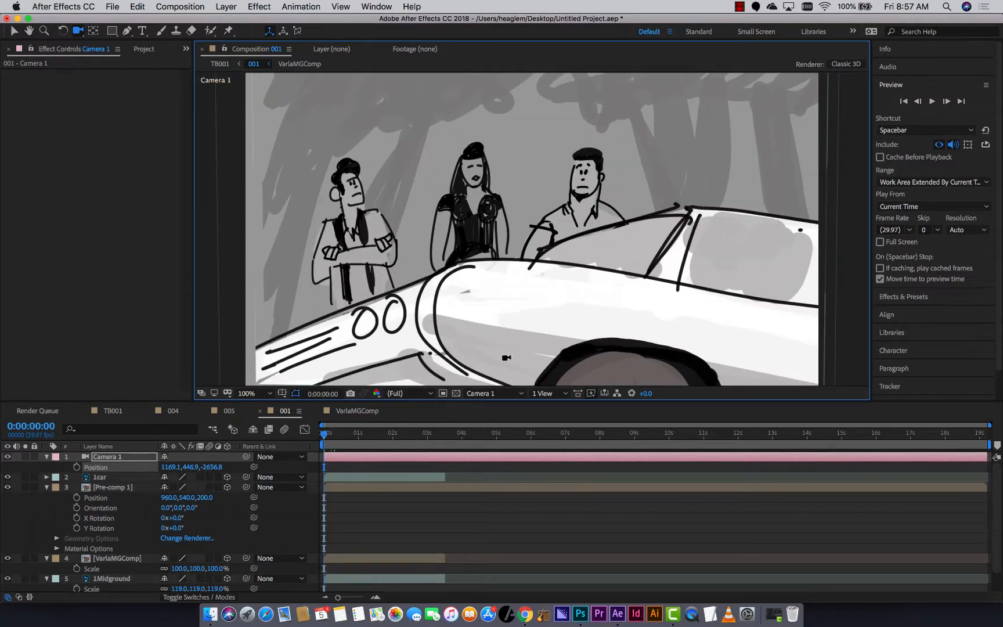
Step: Keyframe Camera 1's Point of Interest and Position at the first frame, with X values of 805 and 884.1
left_click(46, 456)
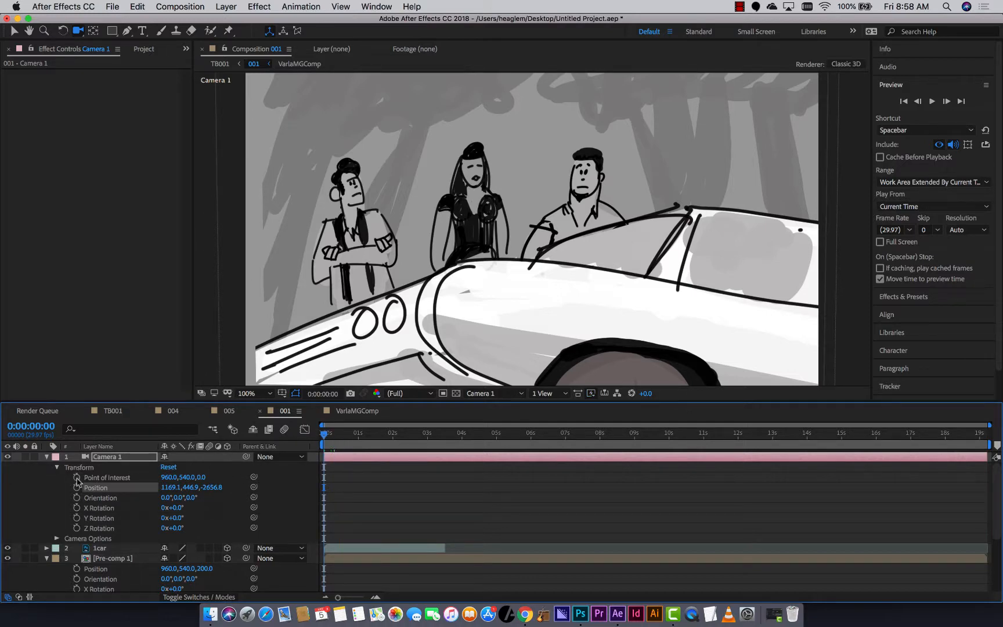
left_click(76, 476)
left_click(77, 486)
left_click_drag(167, 477, 79, 477)
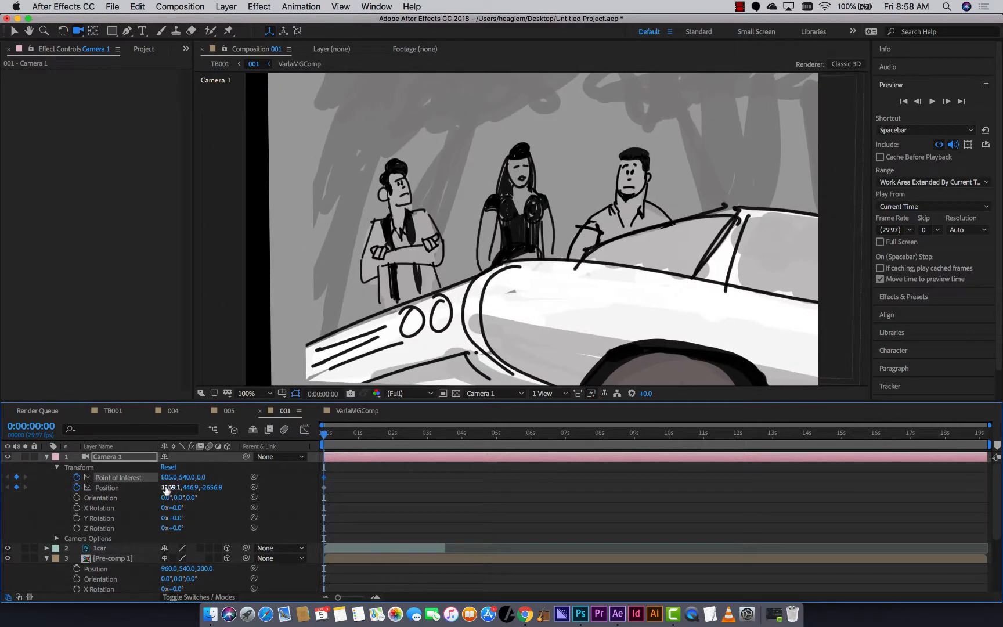
left_click_drag(167, 487, 3, 487)
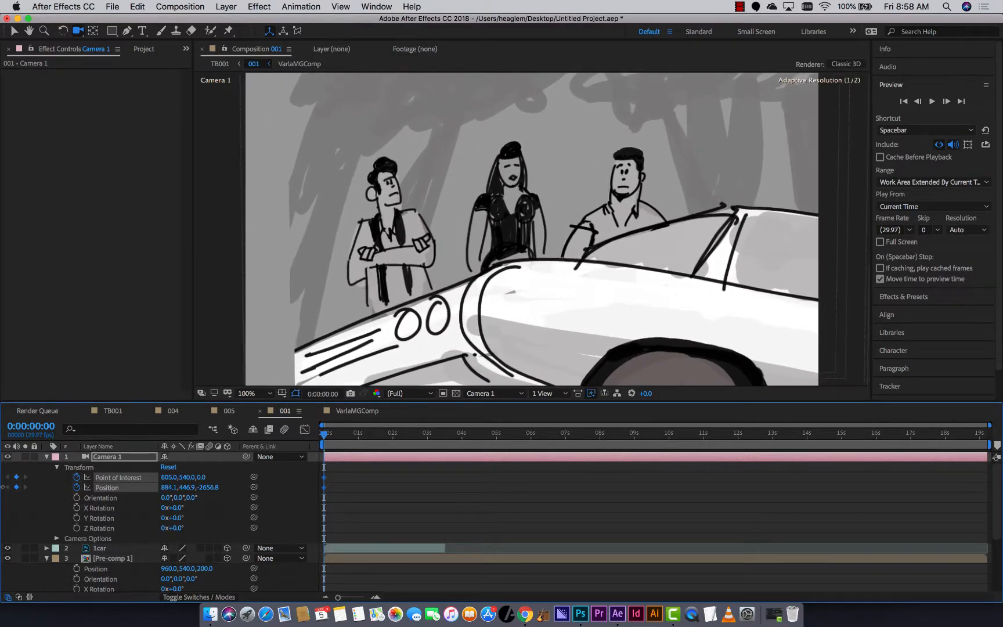
Step: At 0:00:03:12, keyframe Camera 1's Point of Interest X at 1020 and its Position X at 1446.1
left_click_drag(348, 438, 442, 459)
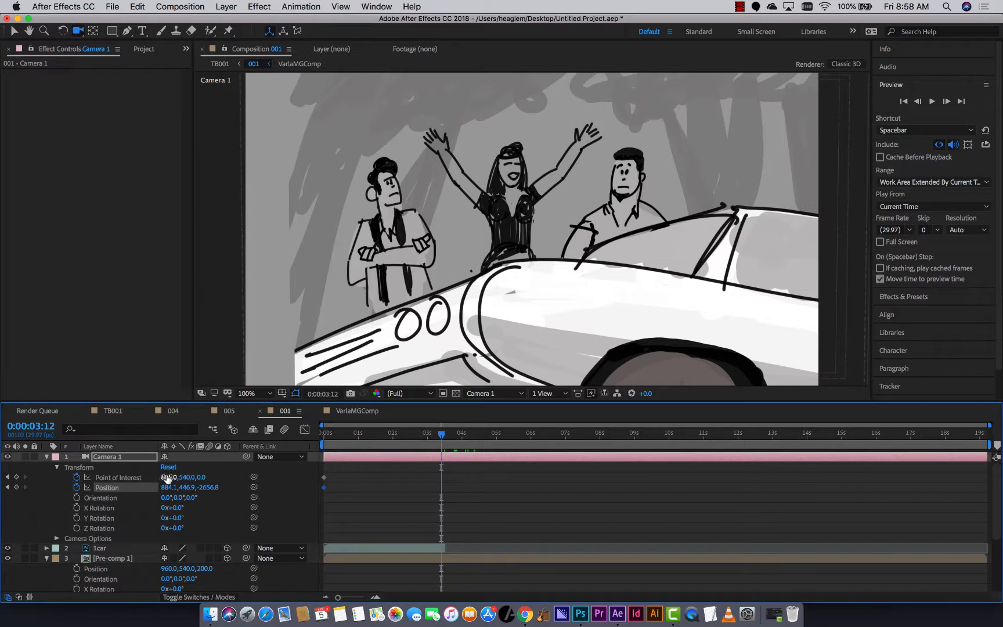
left_click_drag(167, 476, 515, 499)
left_click_drag(432, 436, 399, 438)
Step: Play the camera move repeatedly from the first frame to check the parallax between the car, characters and trees
key("Home")
key("space")
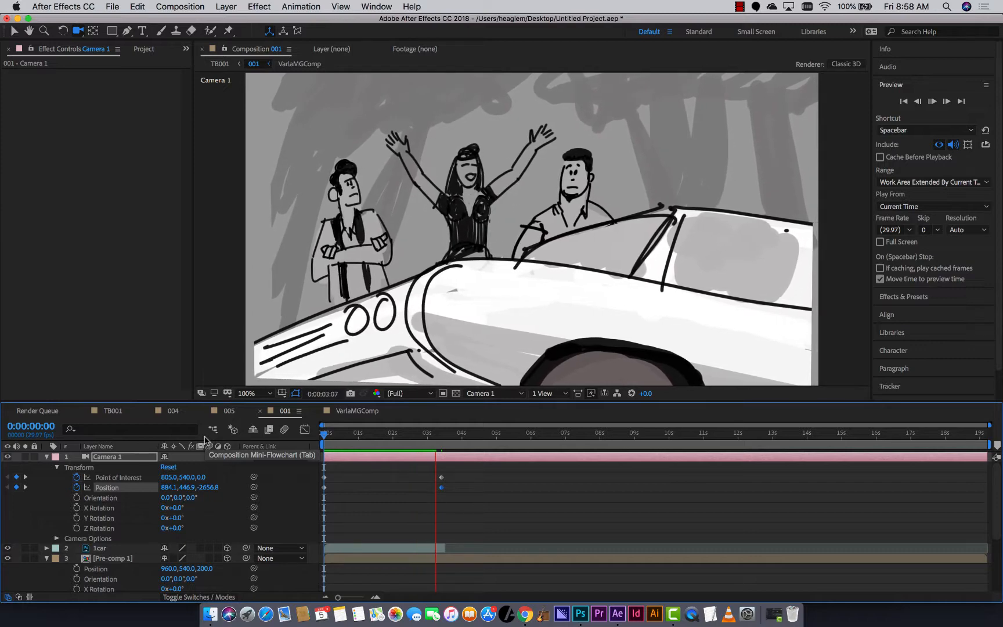
key("space")
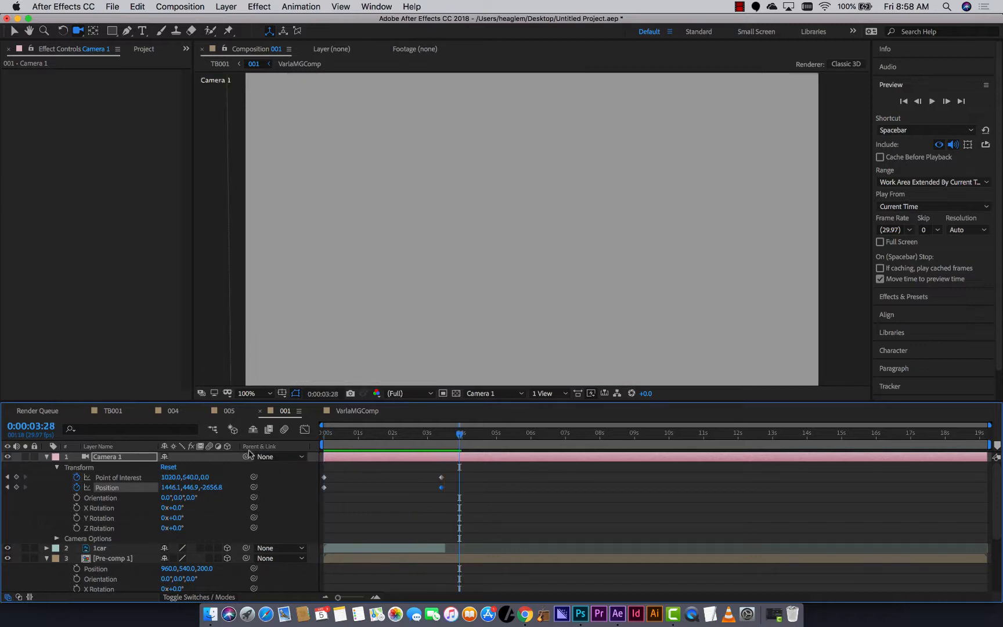
key("Home")
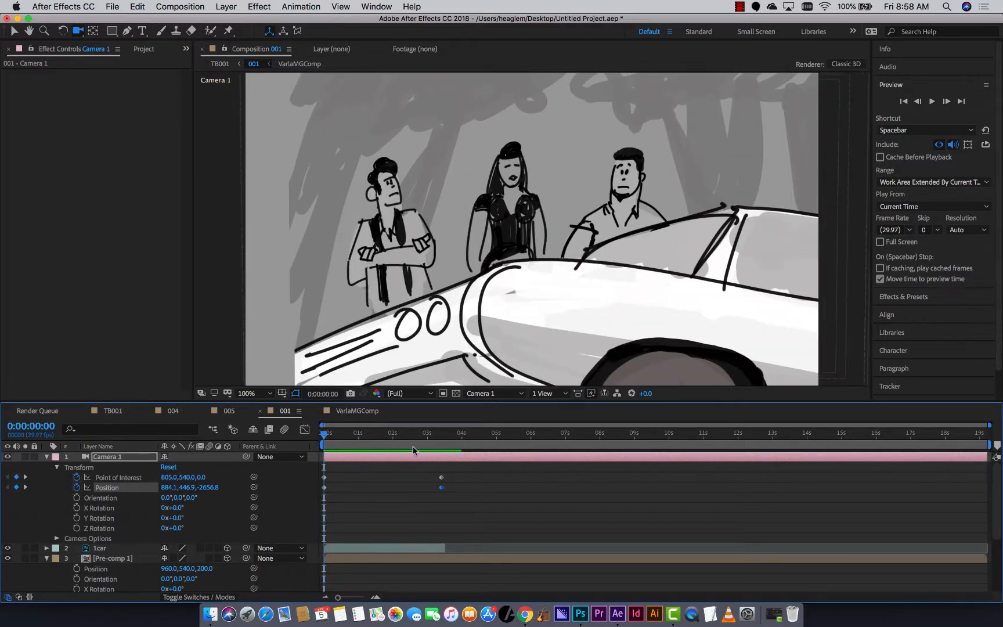
key("space")
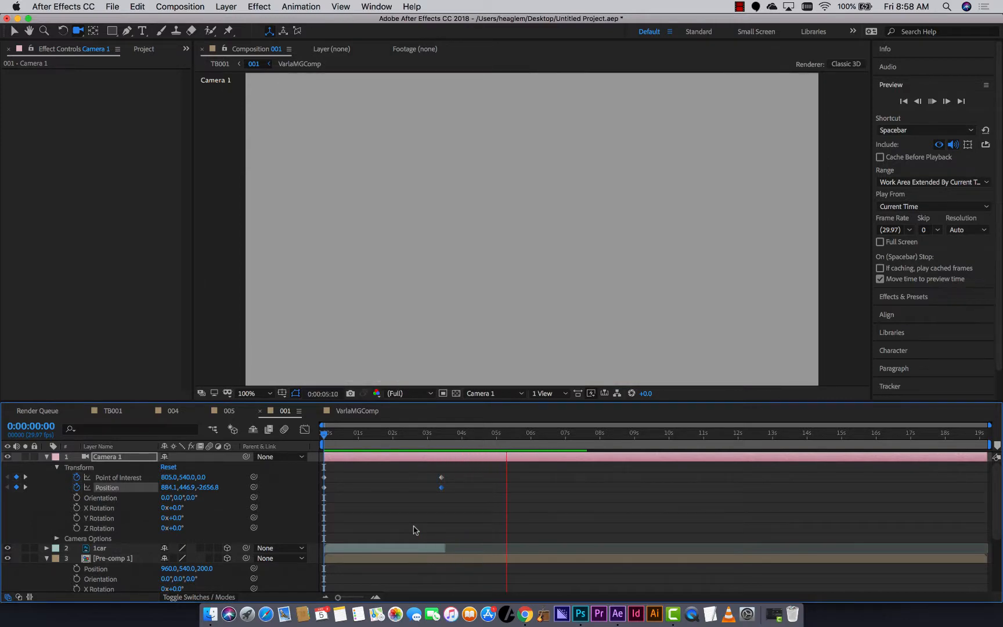
key("space")
key("Home")
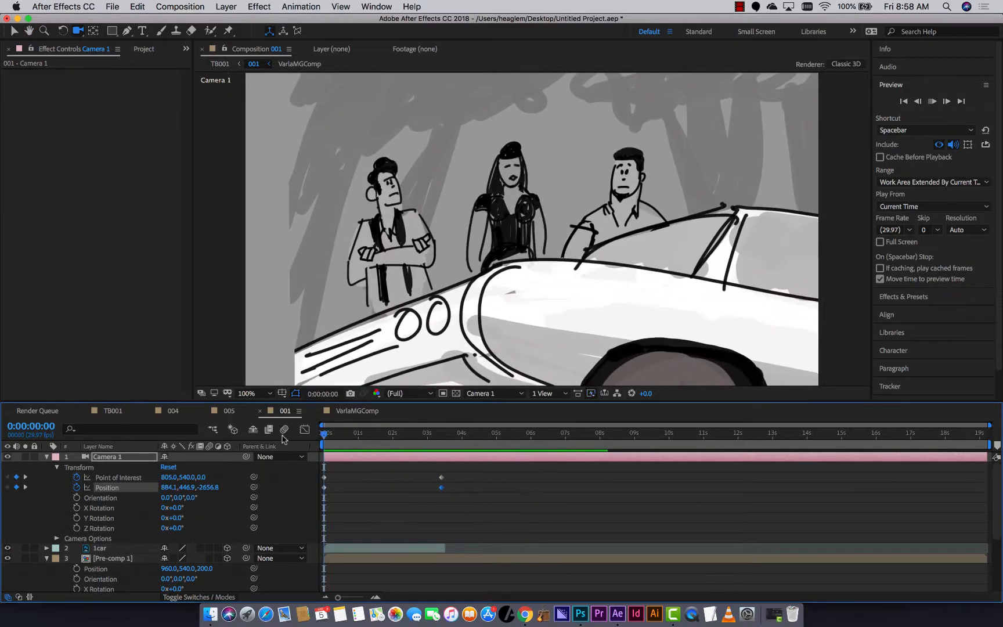
key("space")
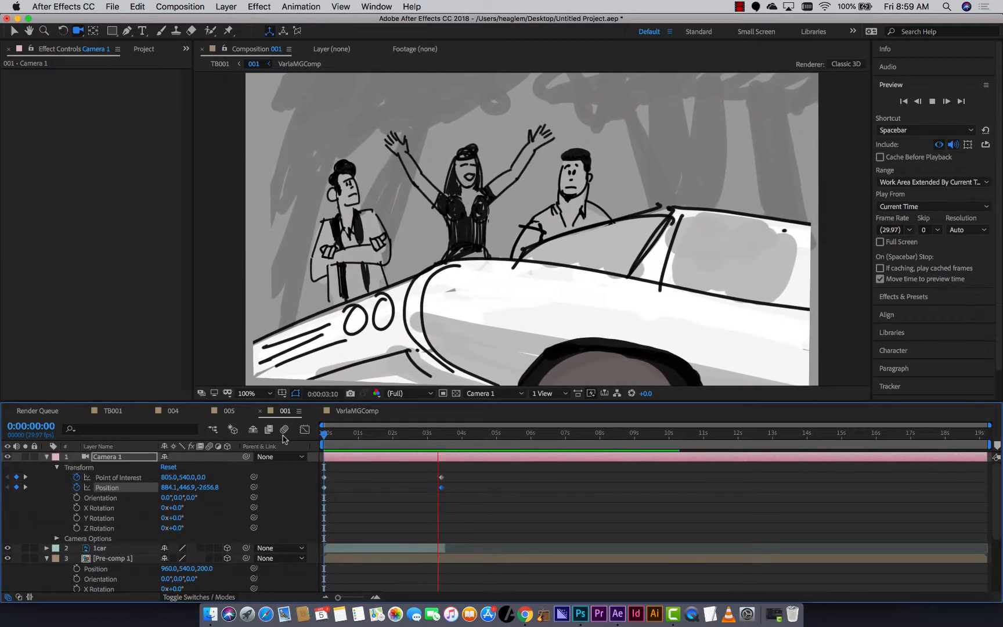
key("space")
key("Home")
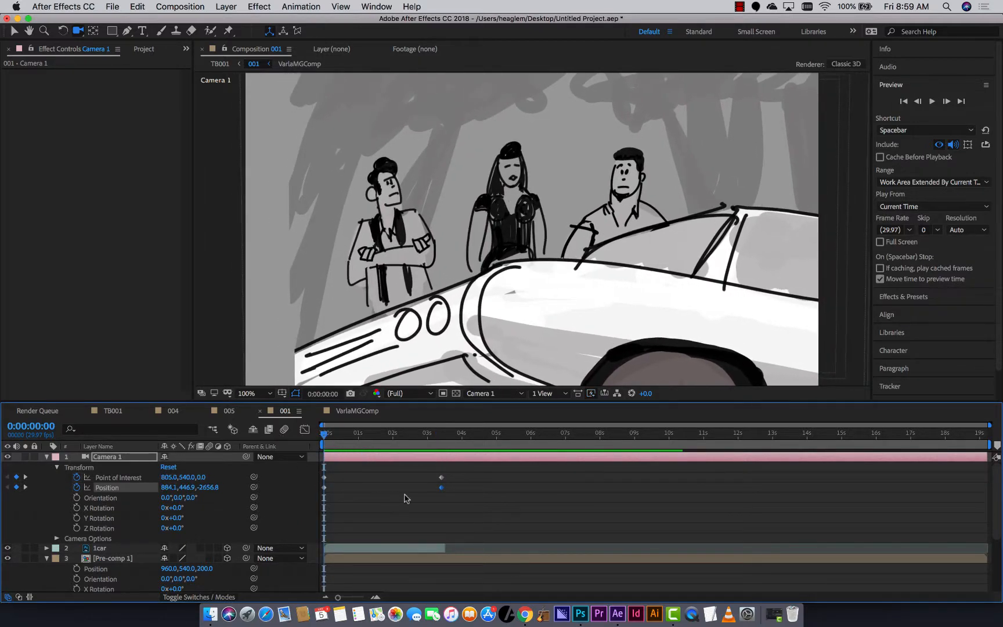
Step: Delete all Camera 1 keyframes and start fresh Point of Interest and Position keyframes at the first frame
left_click_drag(467, 507, 313, 473)
key("Delete")
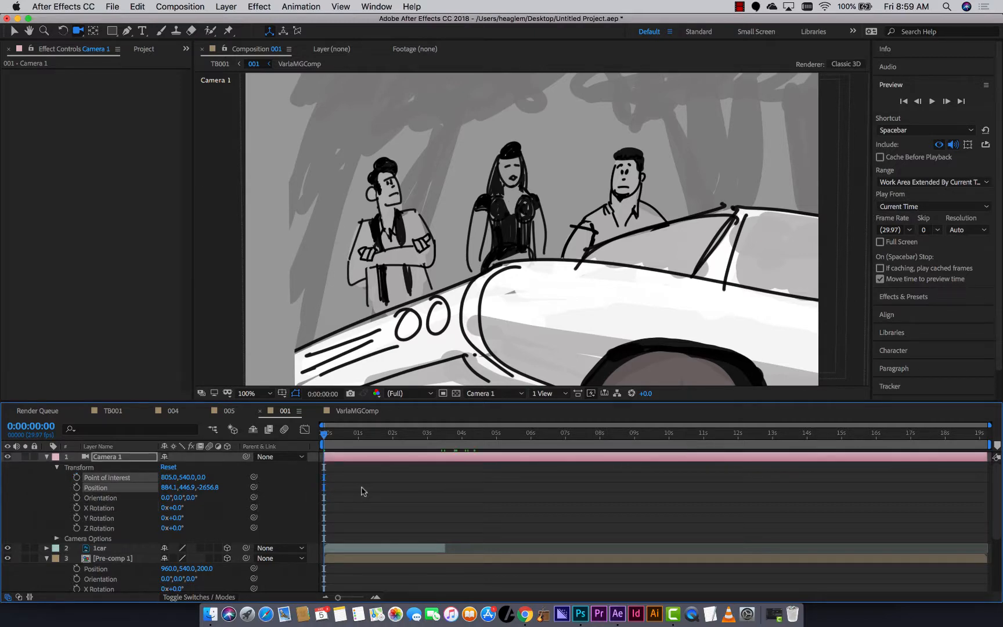
left_click(77, 487)
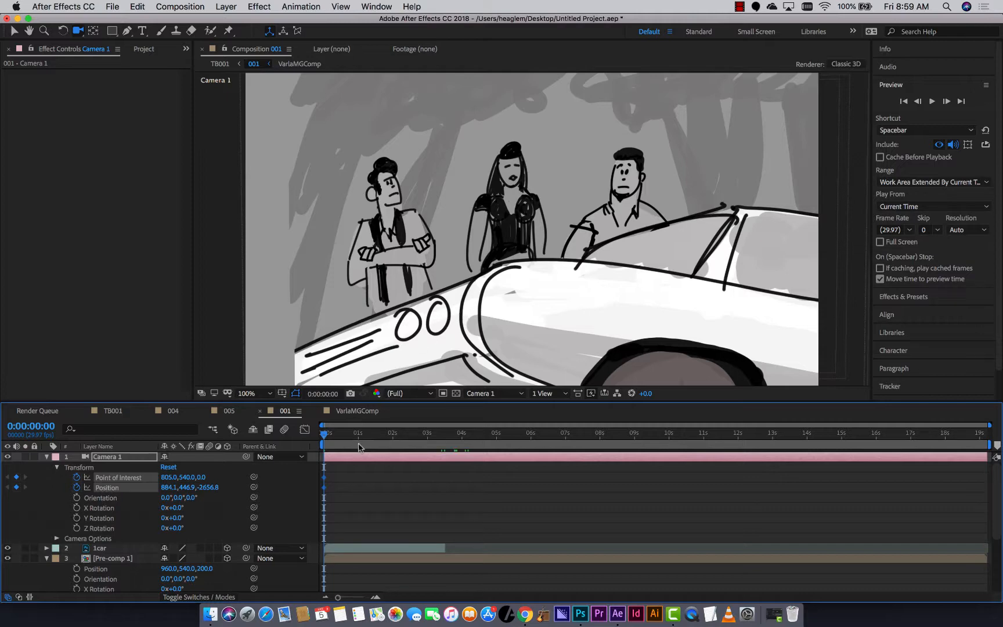
Step: At 0:00:03:09, move Camera 1 closer to position about 1400, 601, -2050 with point of interest about 1011, 546, 5
left_click_drag(360, 447, 438, 445)
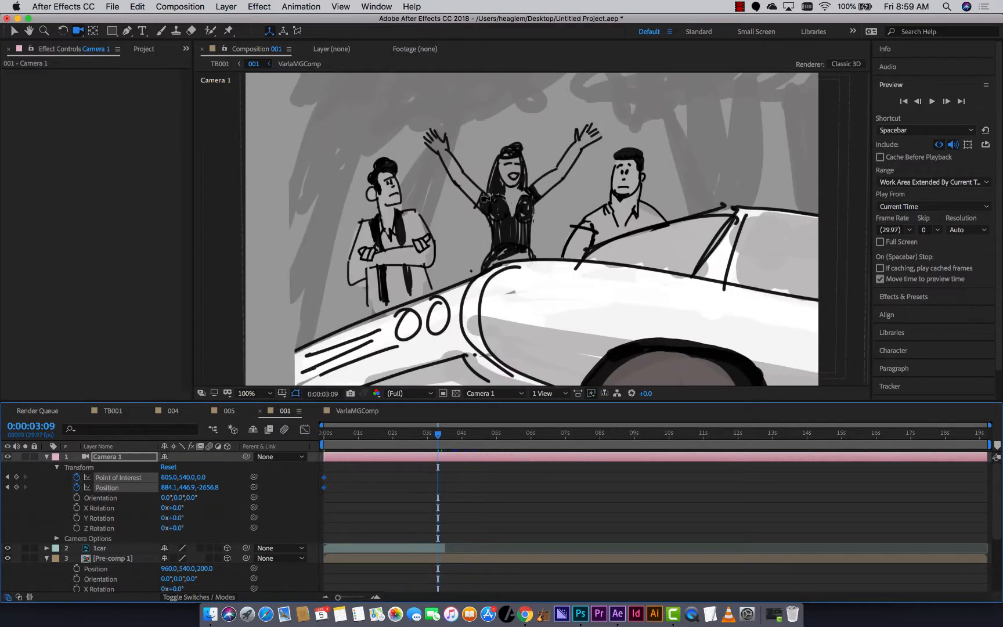
left_click_drag(488, 225, 587, 207)
left_click_drag(435, 435, 439, 458)
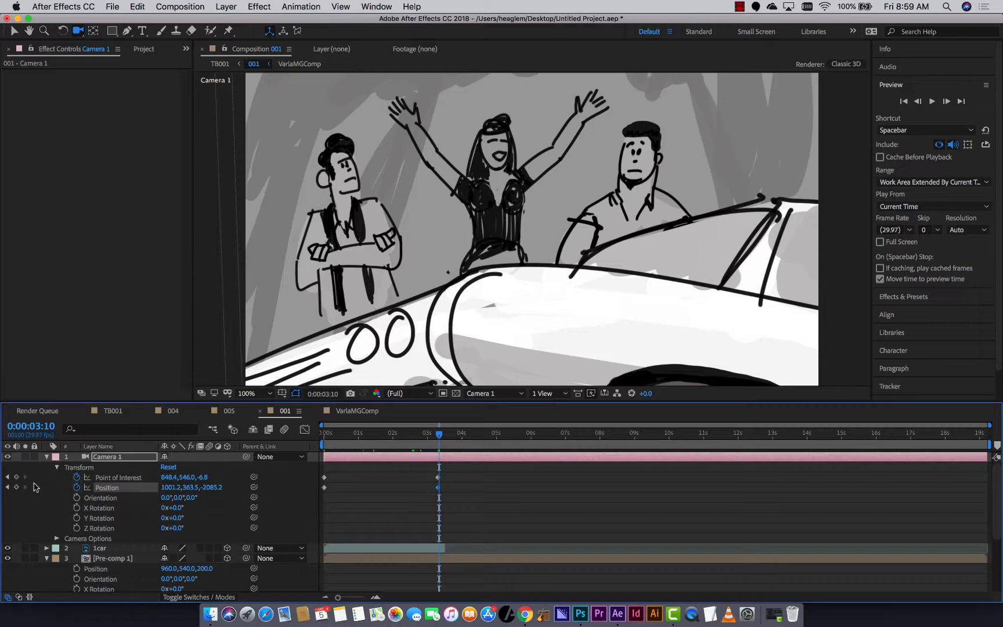
left_click(6, 477)
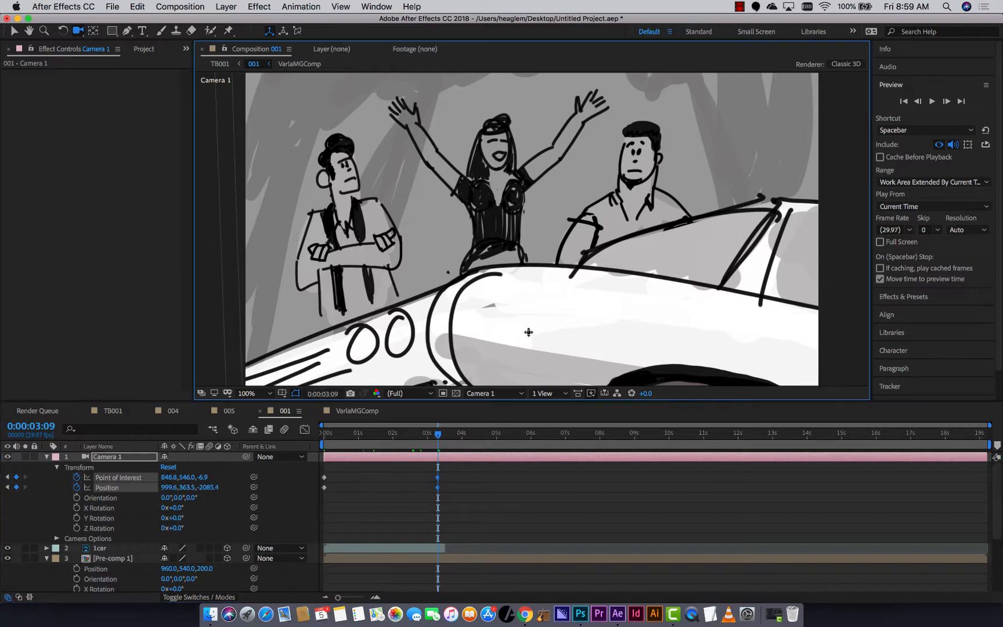
left_click_drag(529, 331, 445, 339)
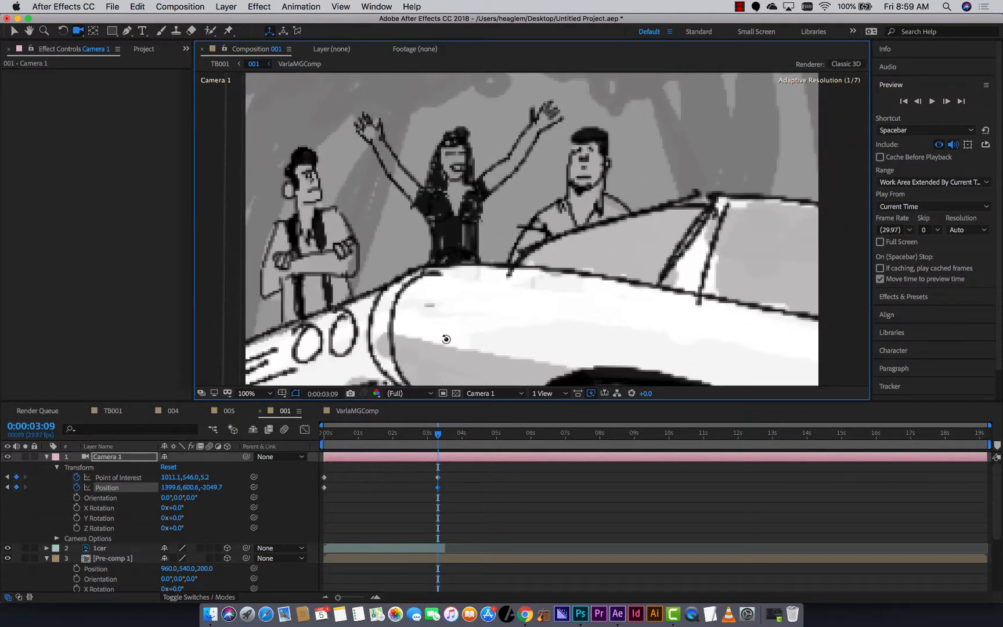
Step: Preview the camera push-in from the first frame and check it at several times
key("Home")
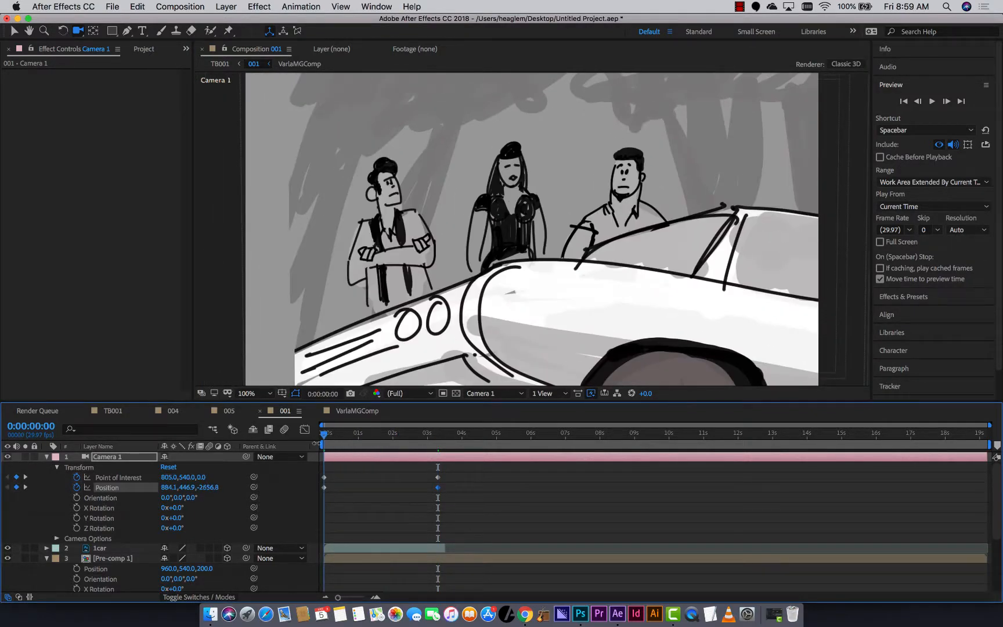
key("space")
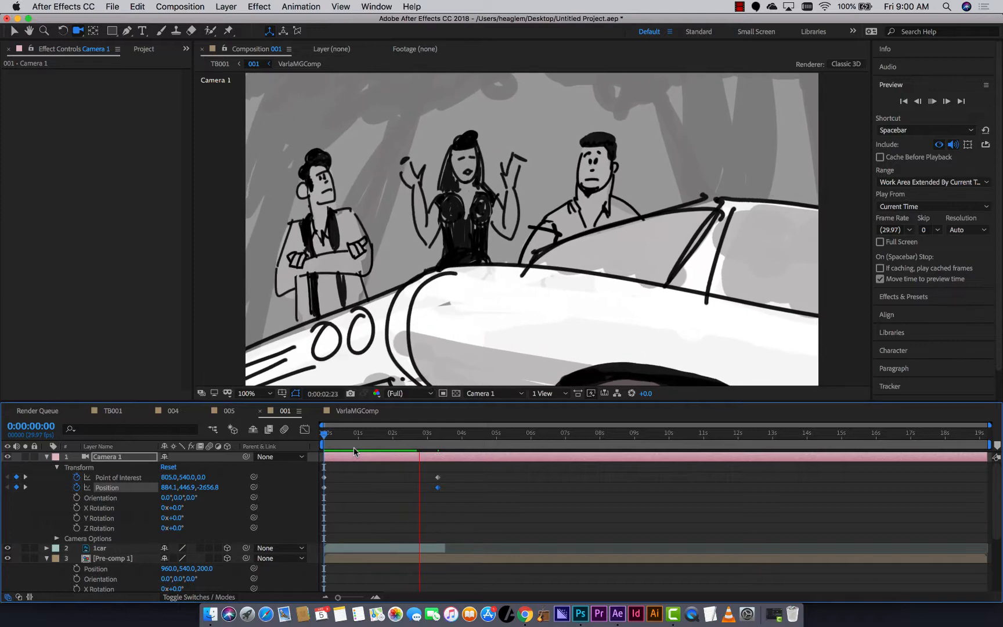
left_click(354, 449)
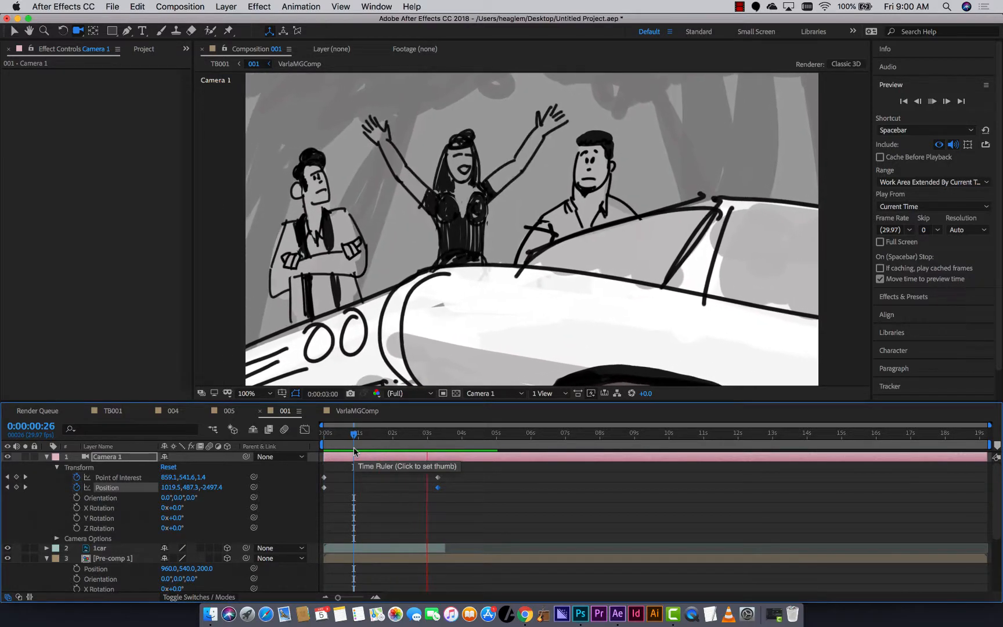
left_click(418, 440)
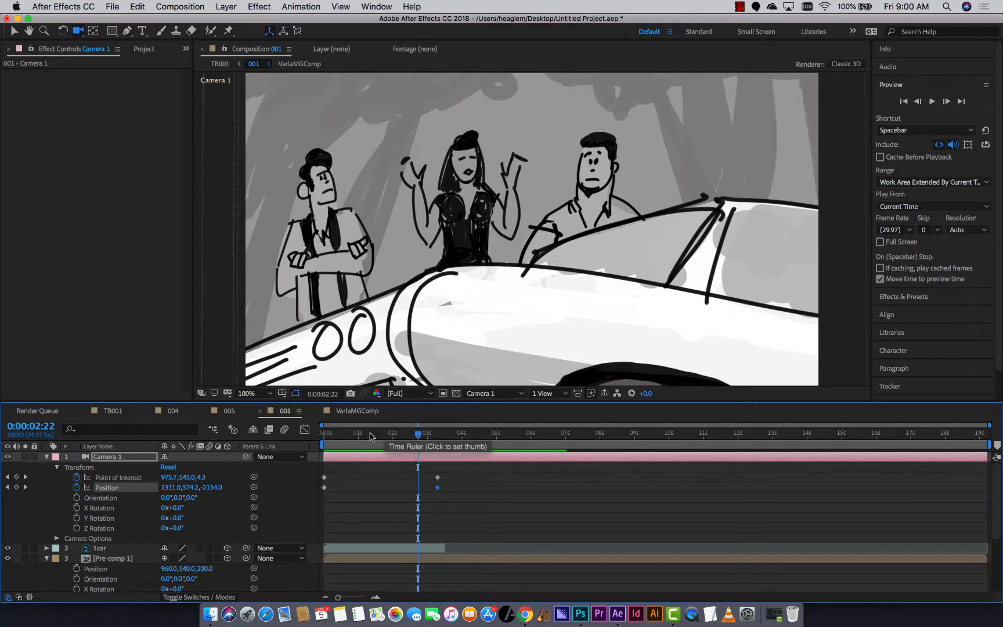
key("Home")
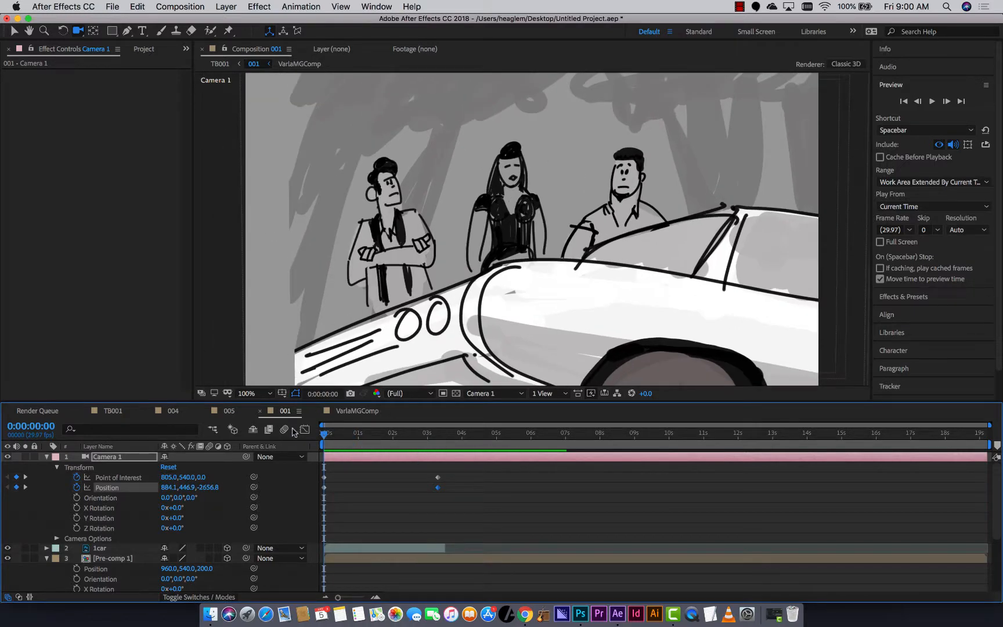
Step: Collapse the TB001 Layers folder among the project items and save the project
left_click(142, 49)
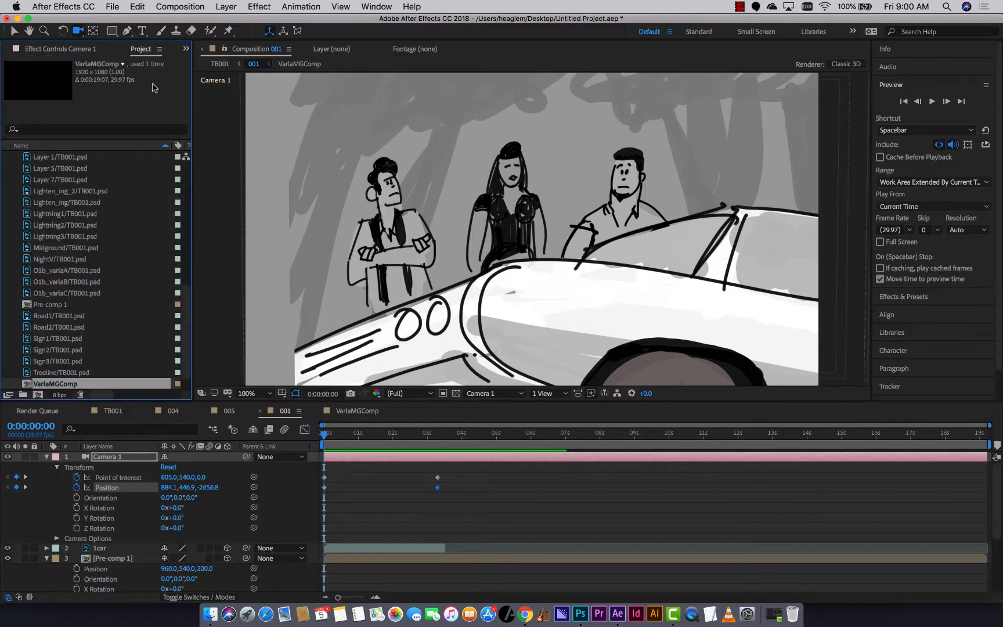
scroll(58, 232, "up", 10)
left_click(7, 168)
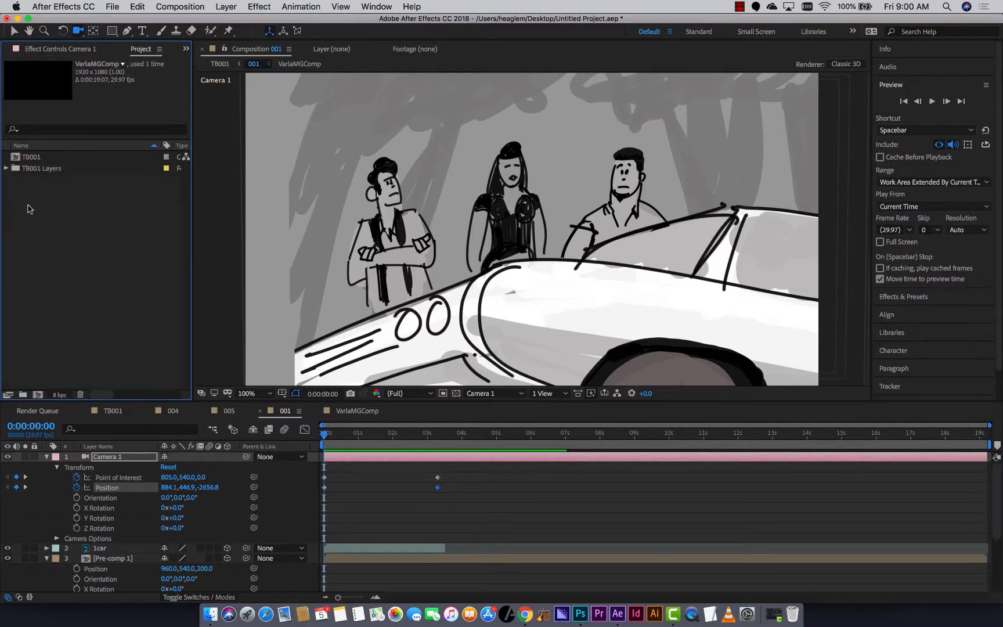
key("super+s")
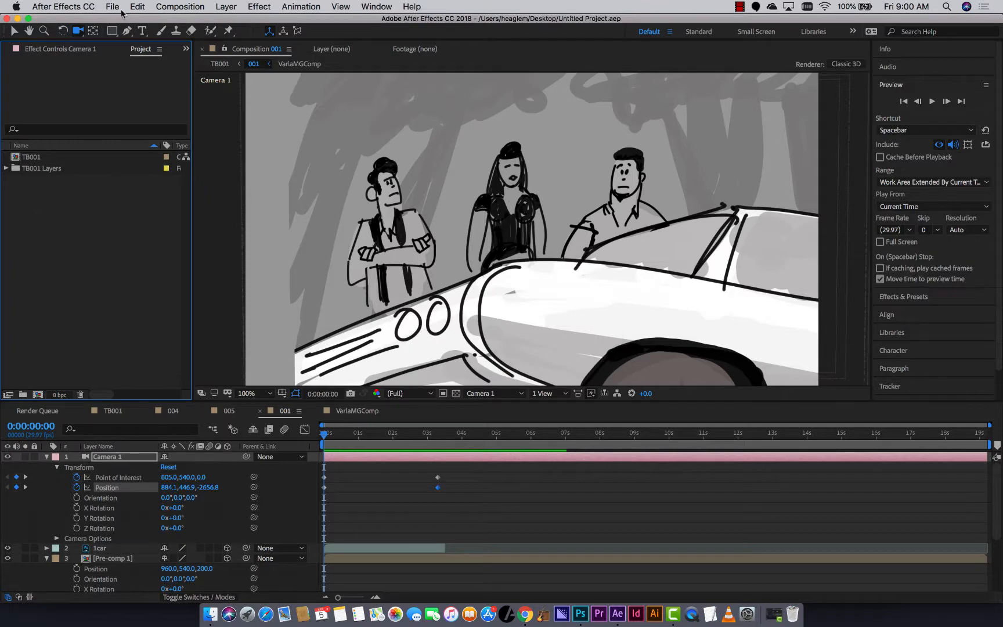
Step: Create a new MAXON Cinema 4D file named Untitled on the Desktop and dismiss Cinema 4D Lite's activation information
left_click(113, 7)
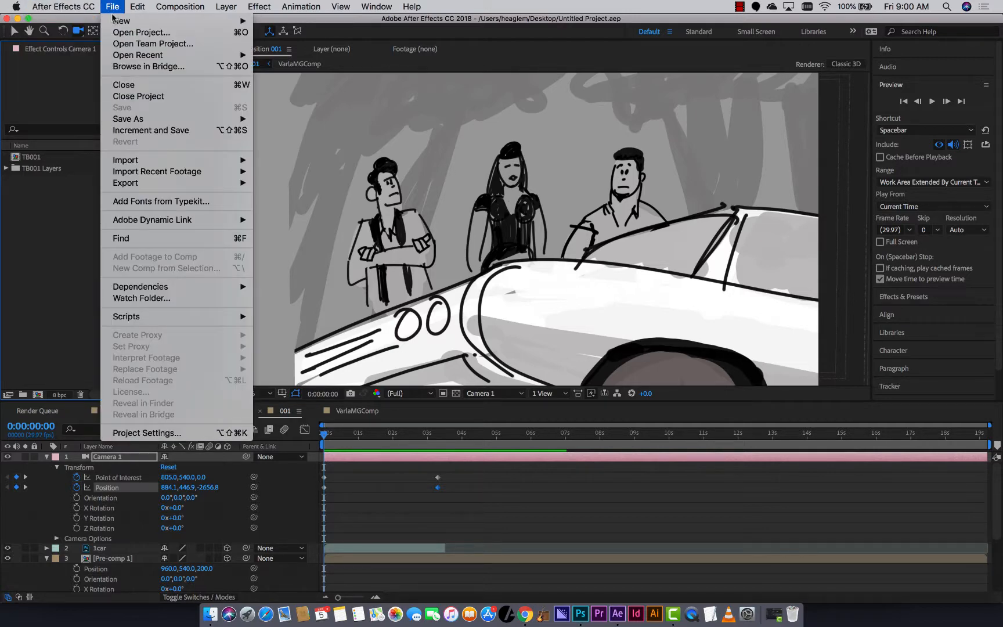
mouse_move(119, 21)
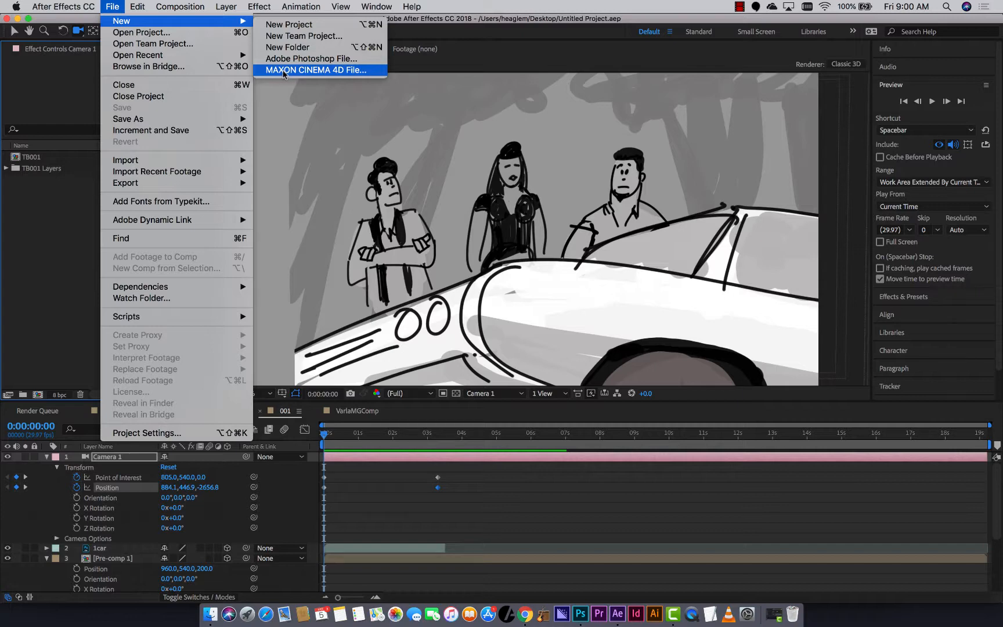
left_click(284, 70)
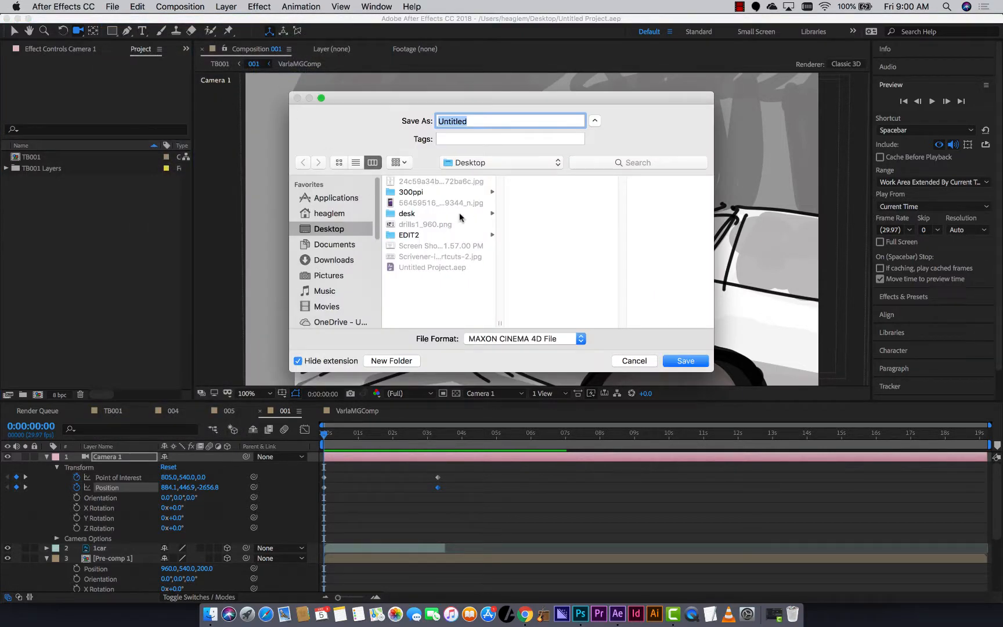
left_click(671, 361)
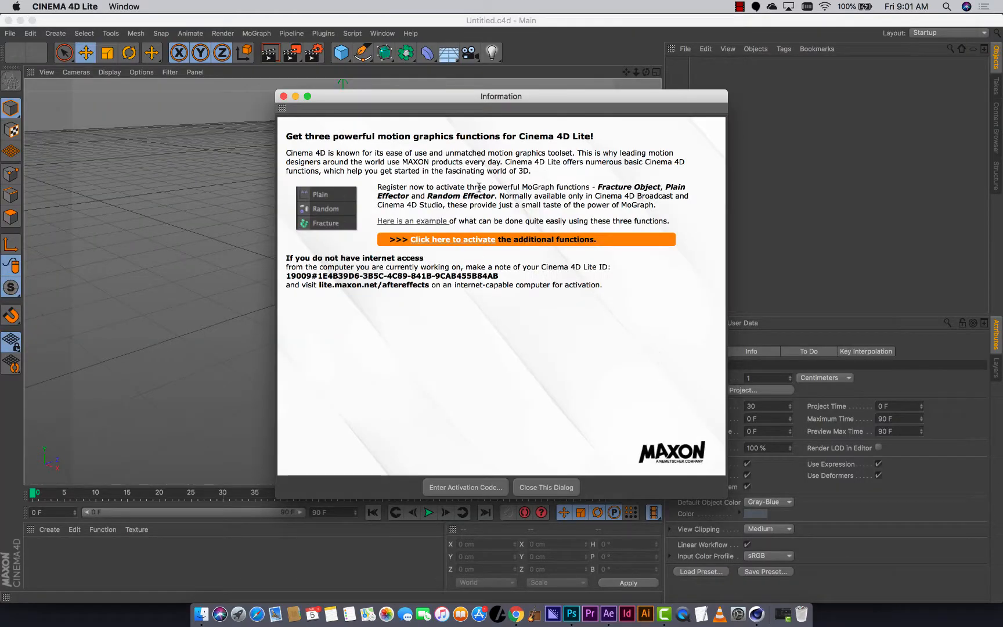
left_click(283, 95)
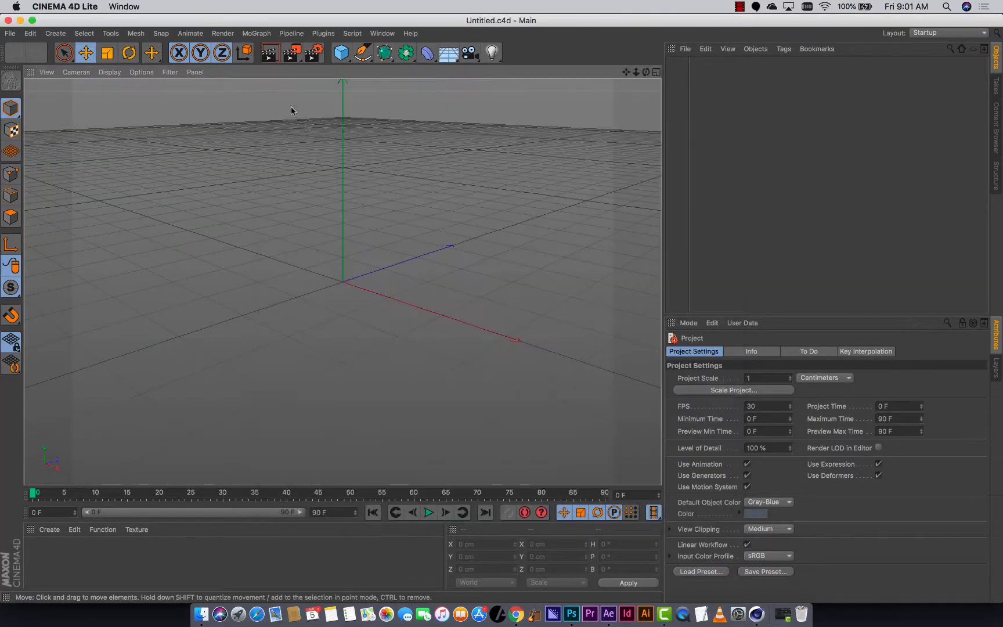
Step: Add a cube to the Cinema 4D scene, raise it above the origin and shift it sideways away from the vertical axis
left_click(341, 53)
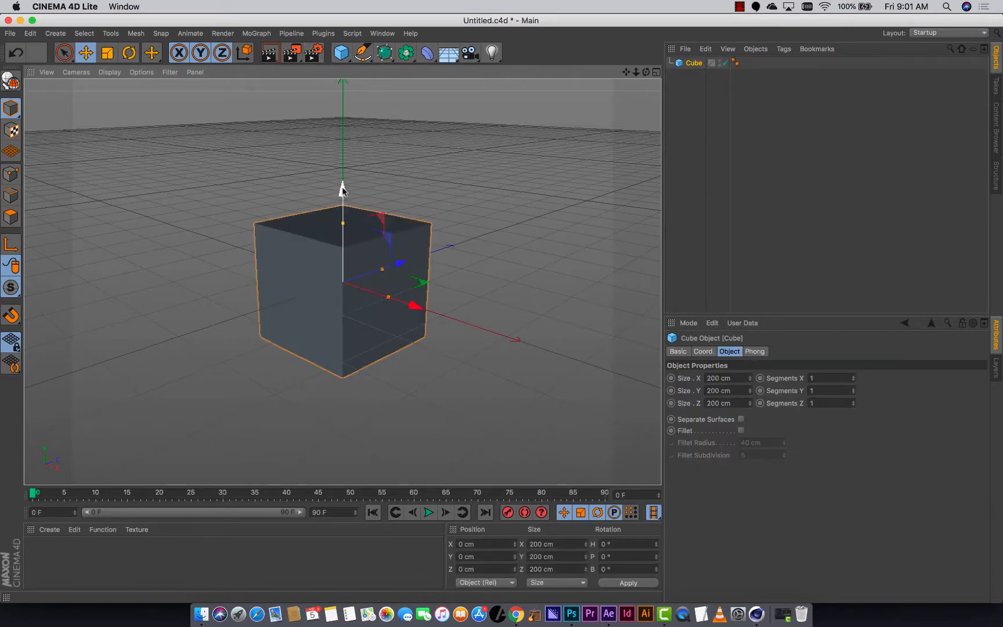
left_click_drag(341, 191, 344, 116)
left_click_drag(415, 228, 219, 186)
Step: Add a second cube raised above the origin and a third at about X 231, Y 121, Z 214 cm
left_click(341, 53)
left_click_drag(342, 188, 344, 118)
left_click_drag(358, 329, 558, 356)
left_click_drag(431, 383, 470, 374)
left_click_drag(511, 124, 511, 110)
left_click_drag(420, 320, 388, 355)
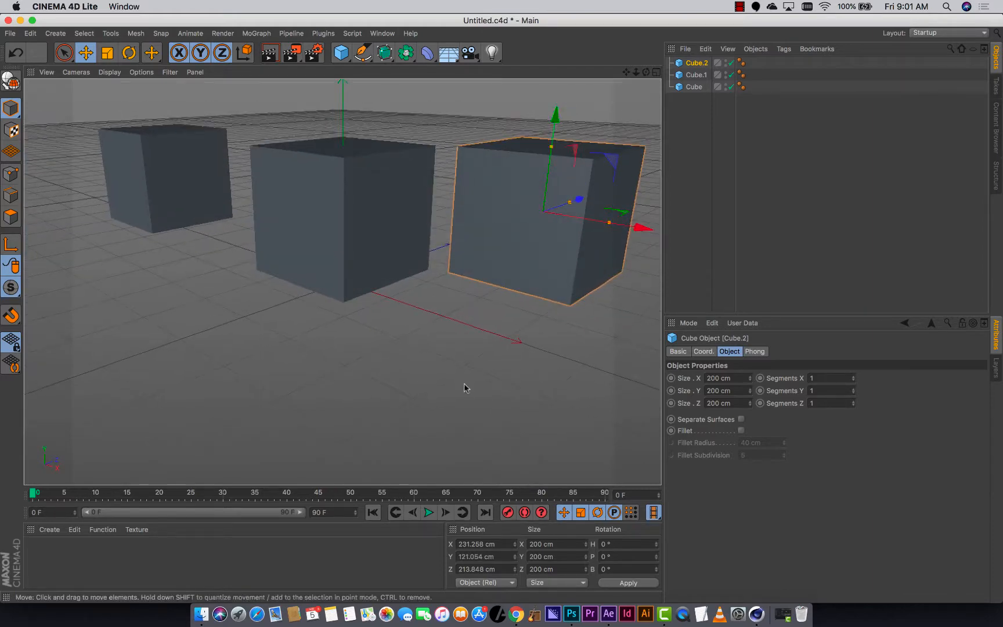
left_click_drag(458, 425, 390, 406)
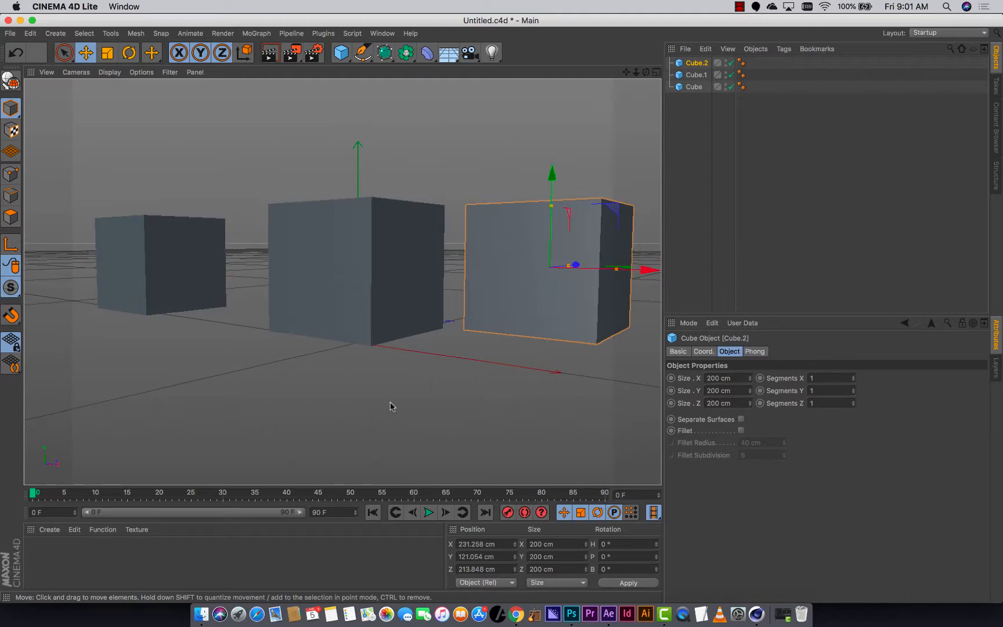
Step: Save the Cinema 4D scene with the three cubes and switch to After Effects
key("super+s")
key("super+Tab")
left_click(413, 342)
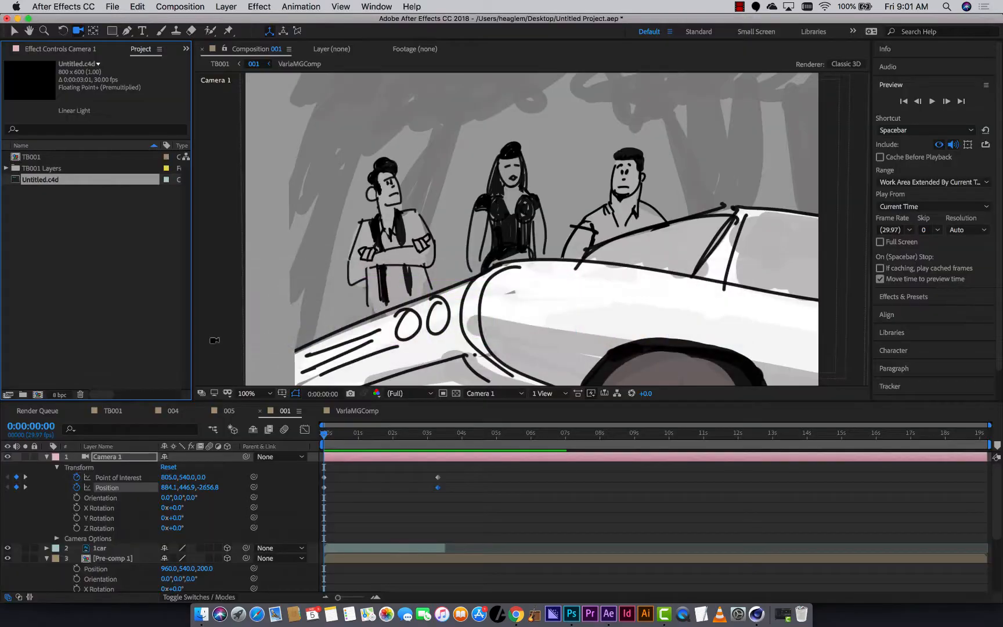
left_click(121, 271)
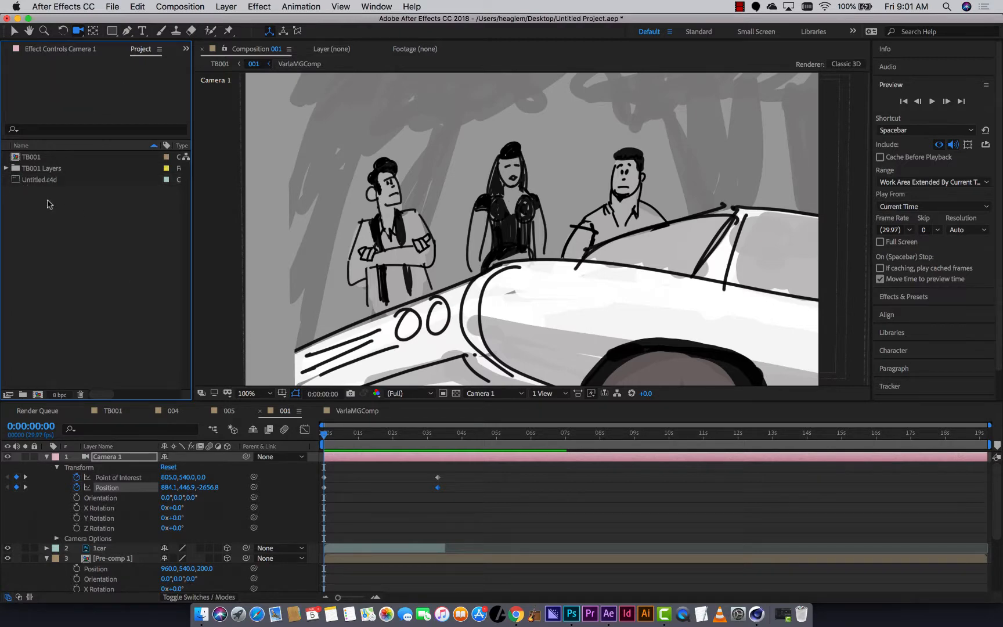
Step: Hide the Background and 1Midground layers in composition 001 and add Untitled.c4d beneath all the other layers
scroll(174, 494, "down", 5)
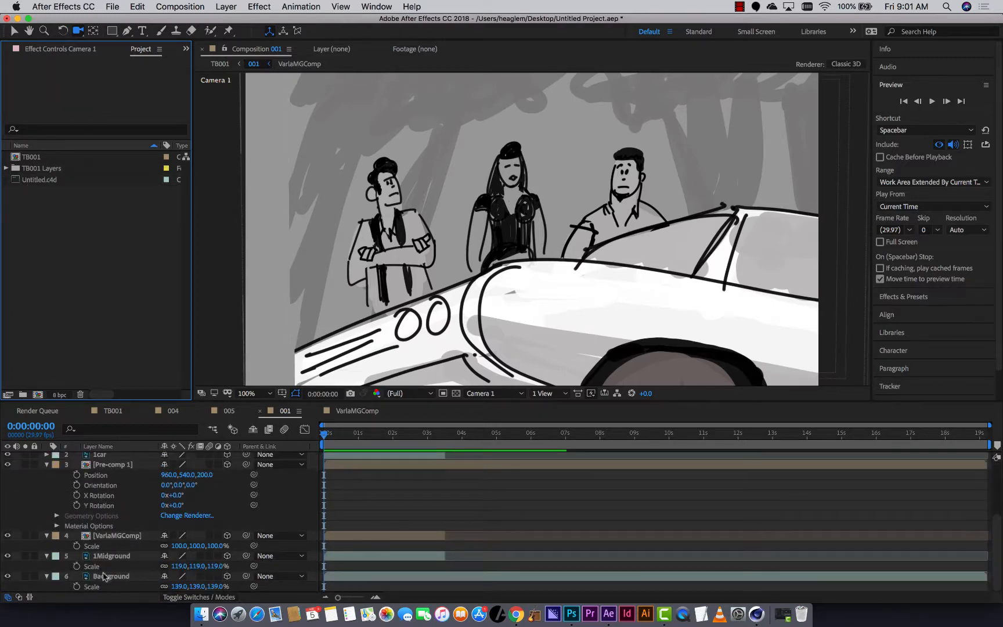
left_click(8, 575)
left_click(8, 555)
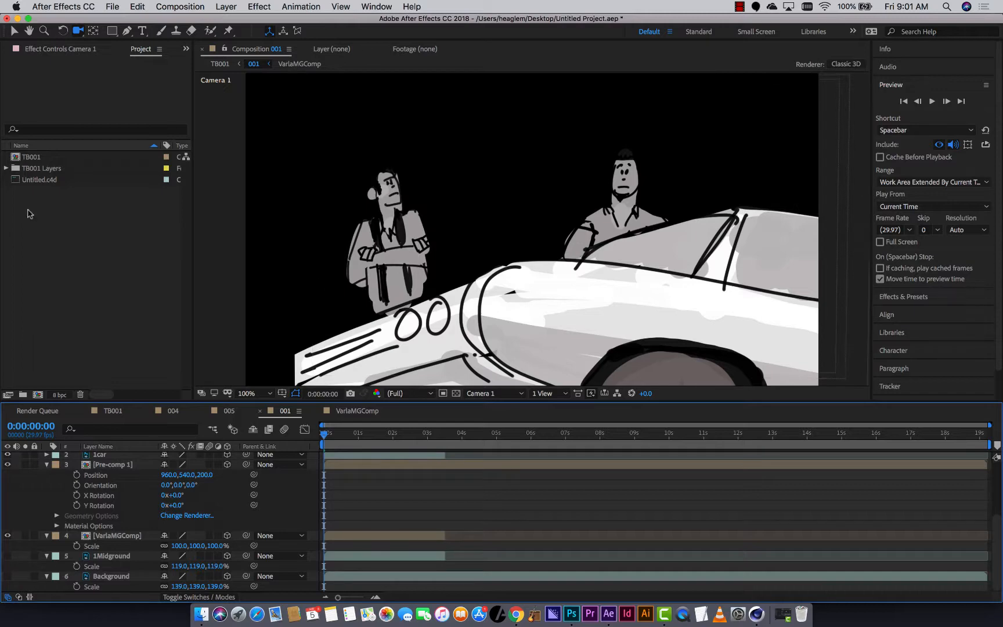
left_click_drag(17, 180, 33, 582)
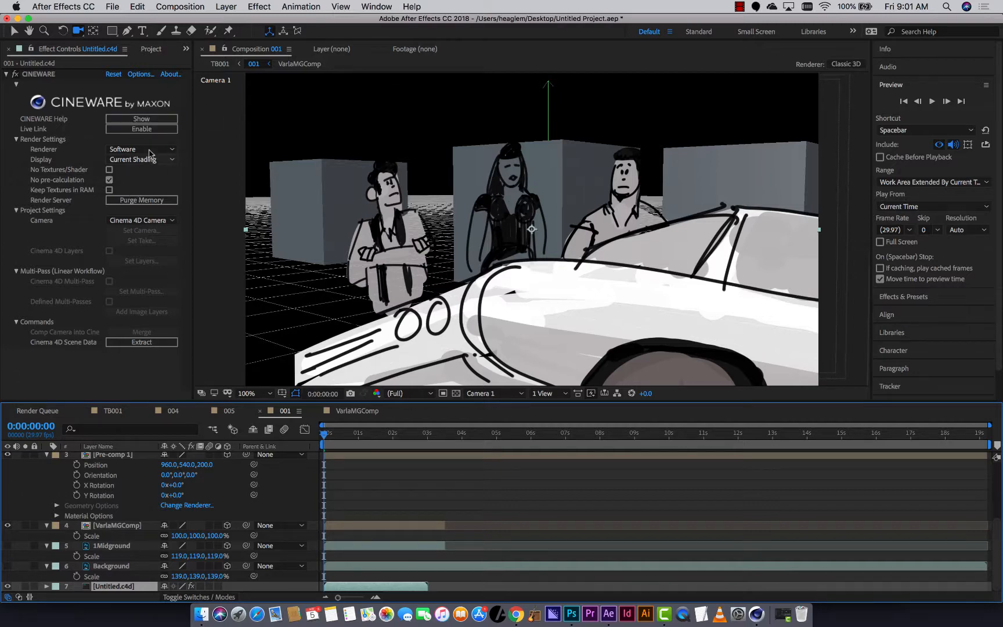
left_click(161, 222)
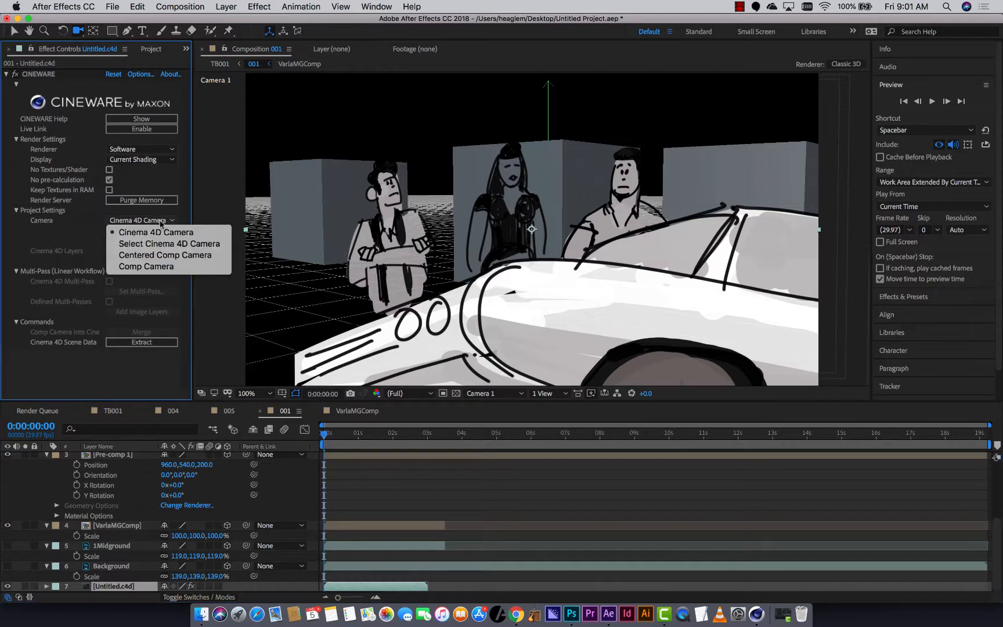
left_click(174, 183)
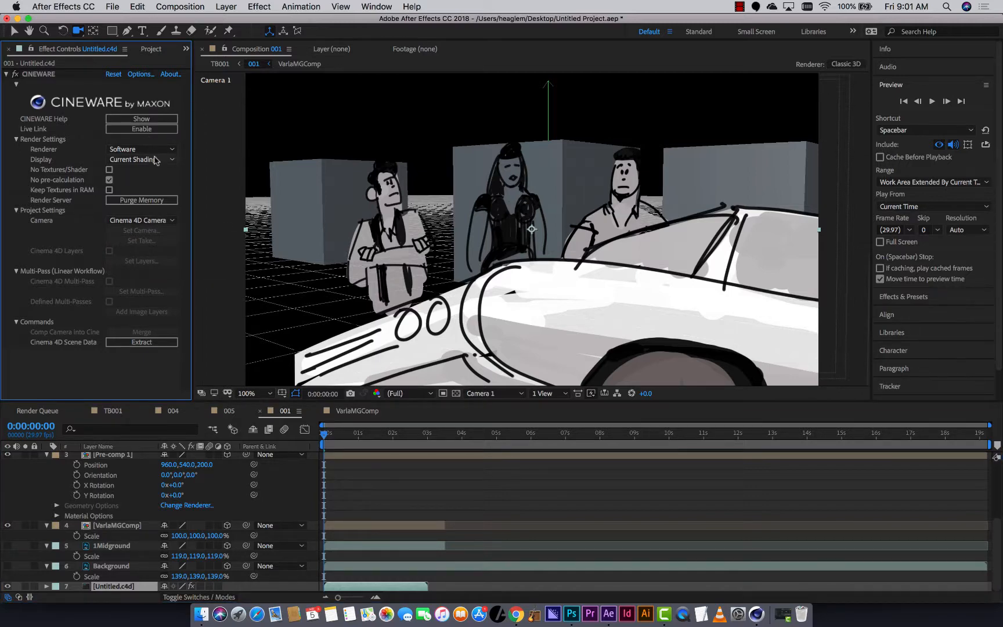
left_click(155, 150)
left_click(159, 150)
left_click(162, 161)
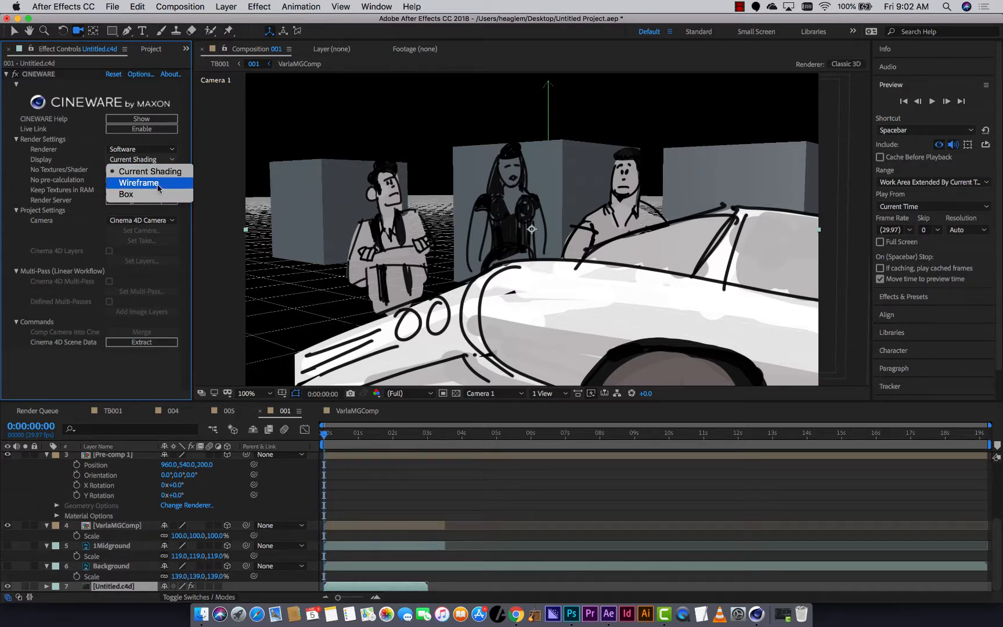
left_click(111, 169)
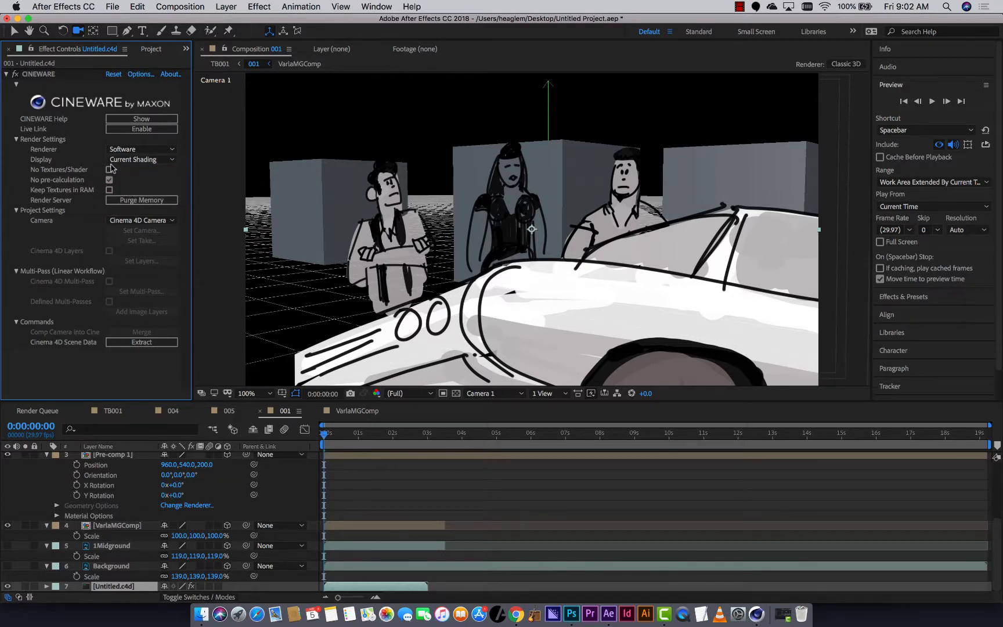
Step: Set the Cineware renderer of the Untitled.c4d layer to Standard (Final) and scrub the opening of composition 001 back to its first frame
left_click(133, 152)
left_click(136, 161)
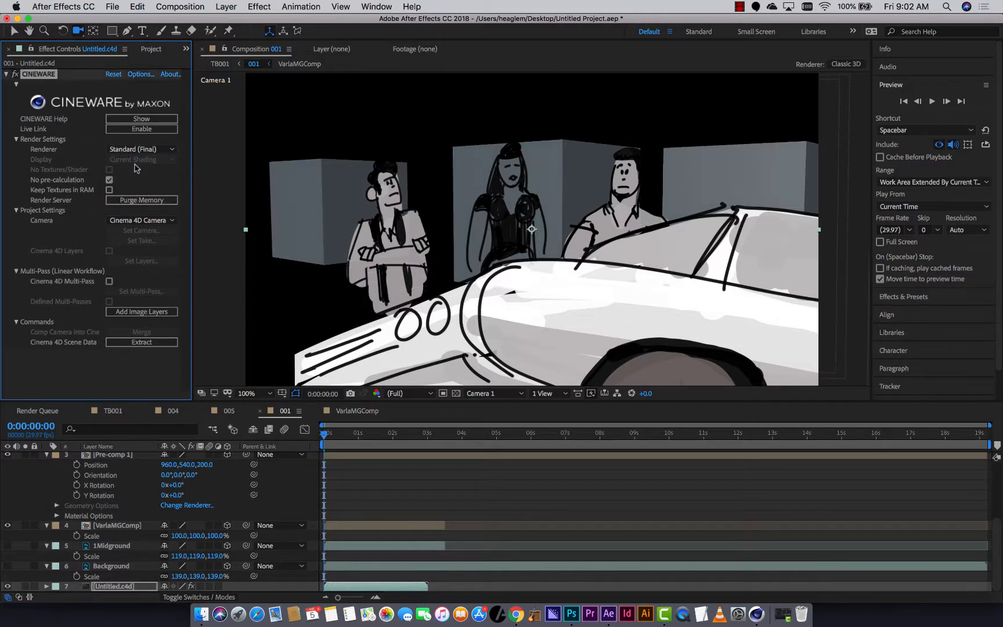
left_click_drag(346, 439, 283, 432)
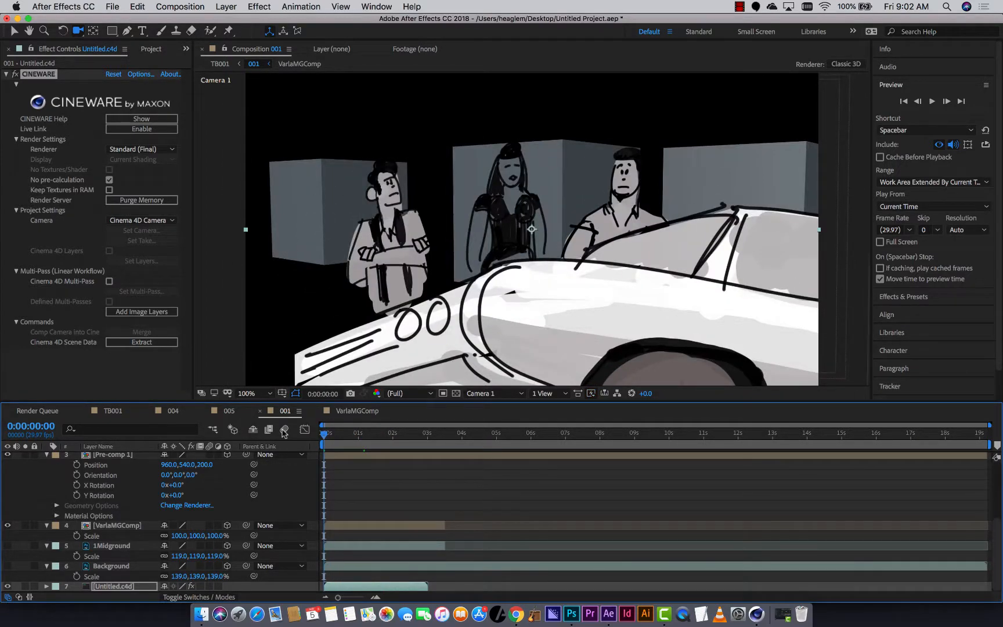